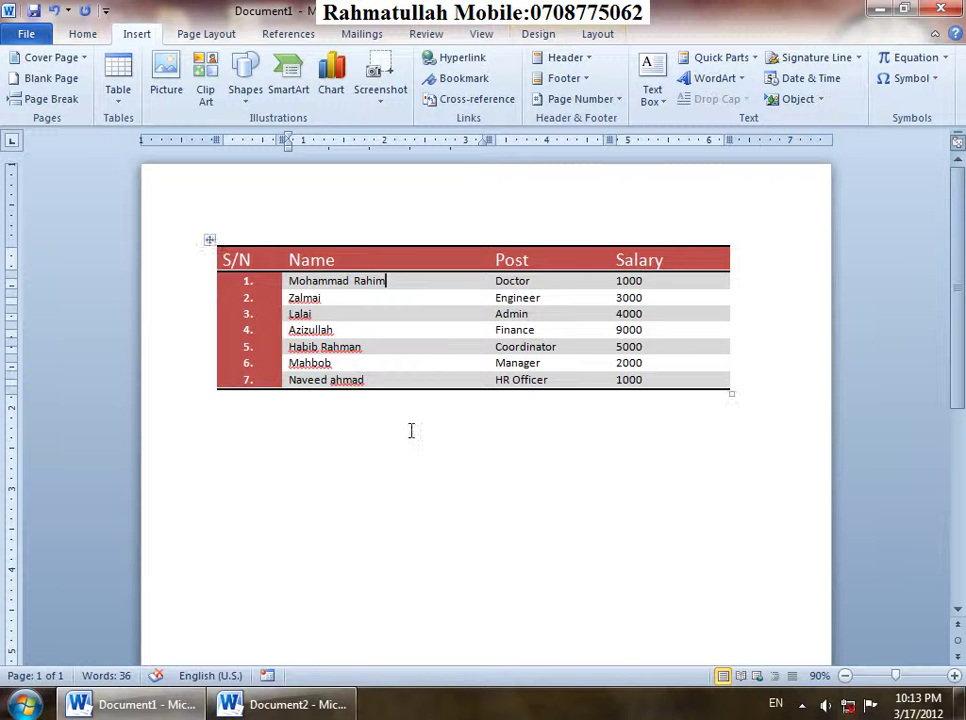
Show the table design options for the employee table and highlight its header row.
click(313, 453)
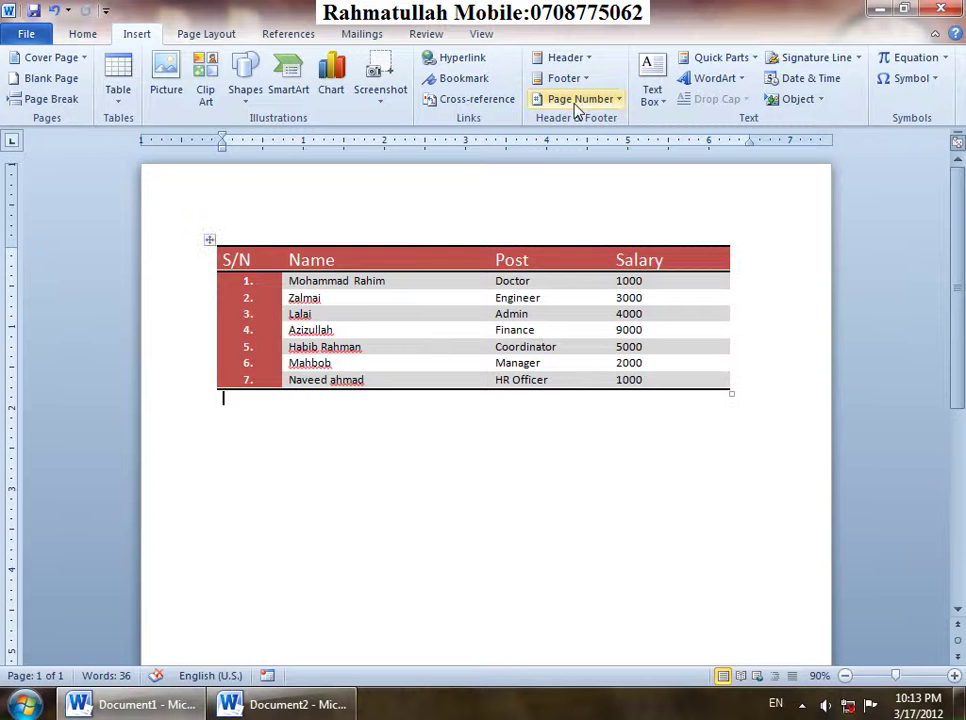
click(403, 281)
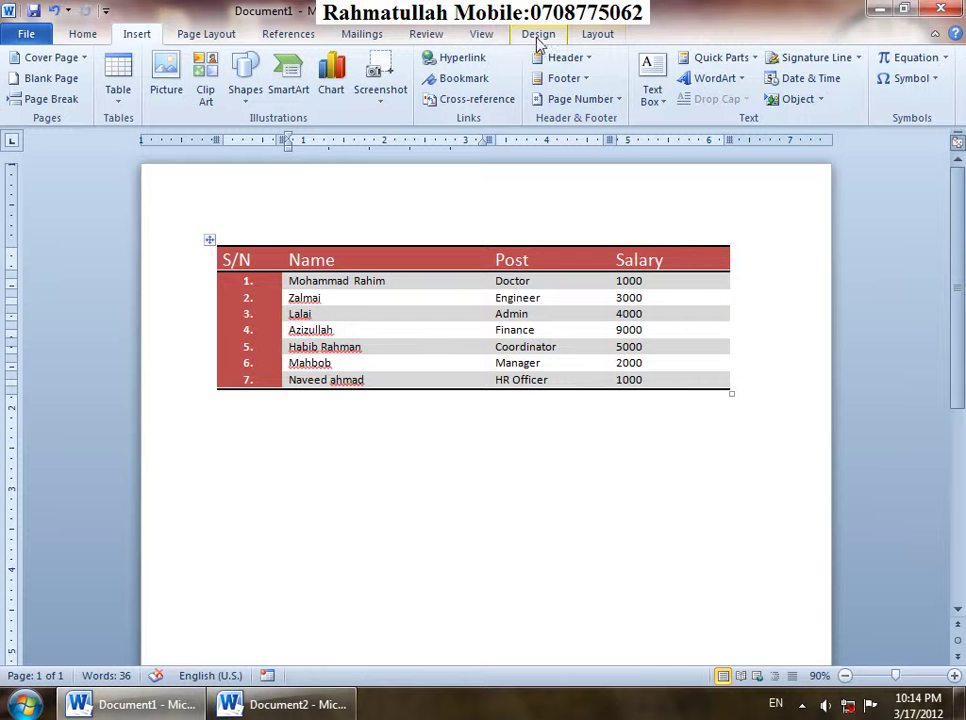
click(538, 38)
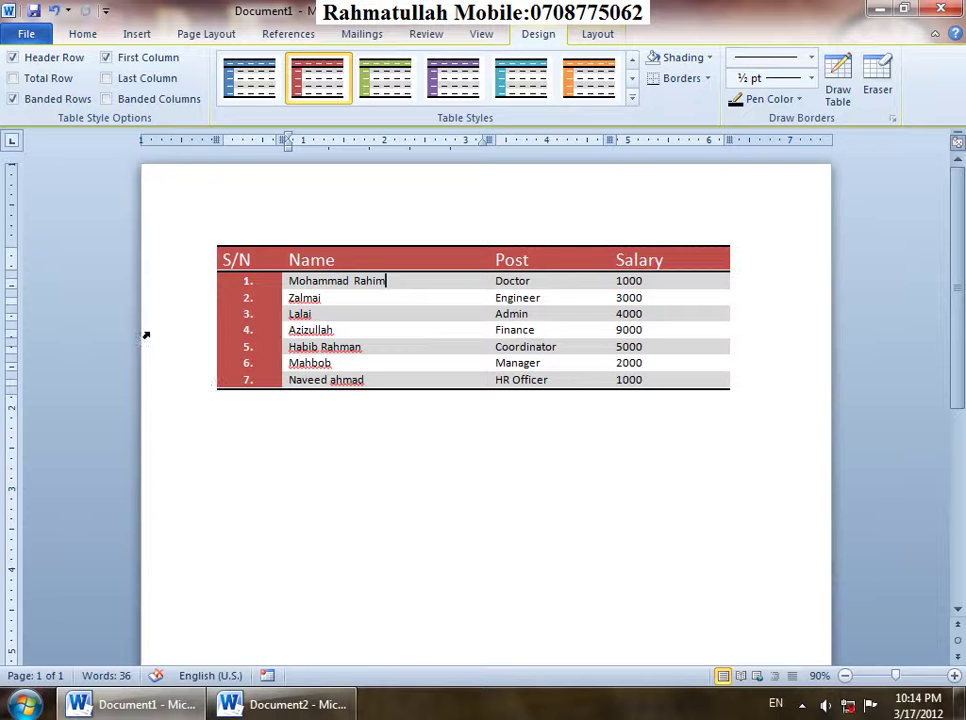
drag(225, 259, 740, 260)
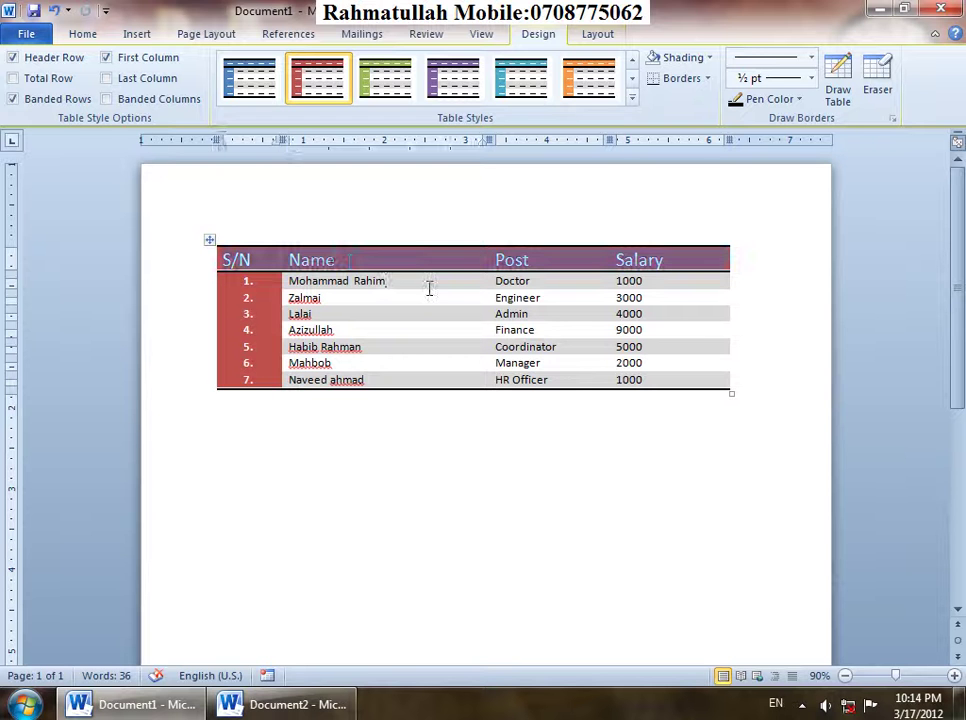
click(453, 368)
Turn the table's First Column formatting off and back on to compare the S/N column.
click(117, 60)
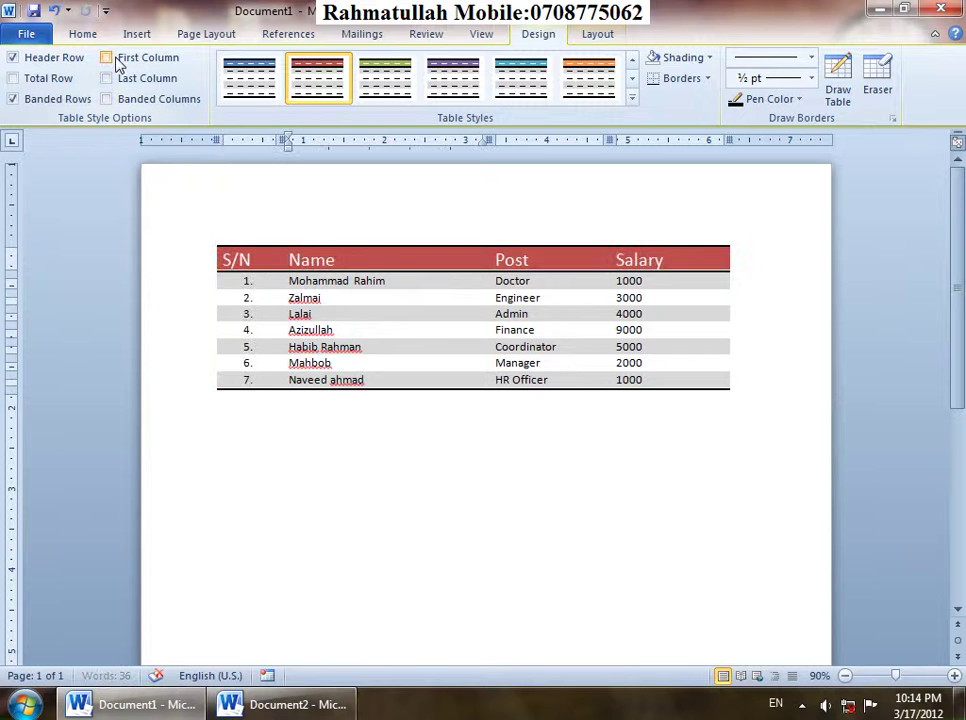
click(399, 279)
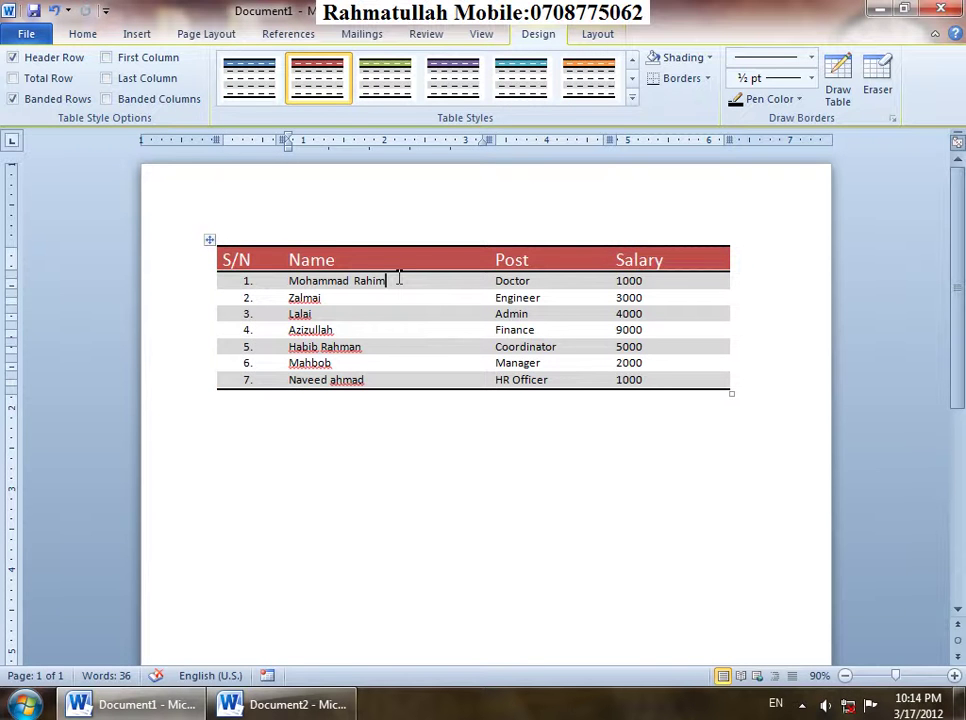
click(119, 60)
drag(368, 281, 634, 384)
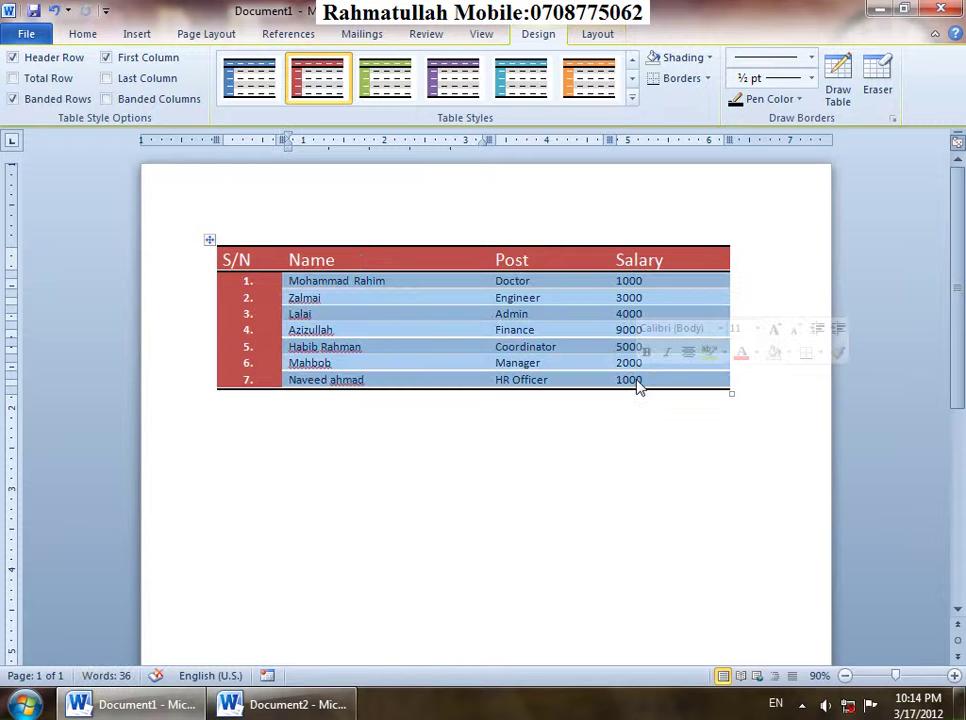
click(456, 296)
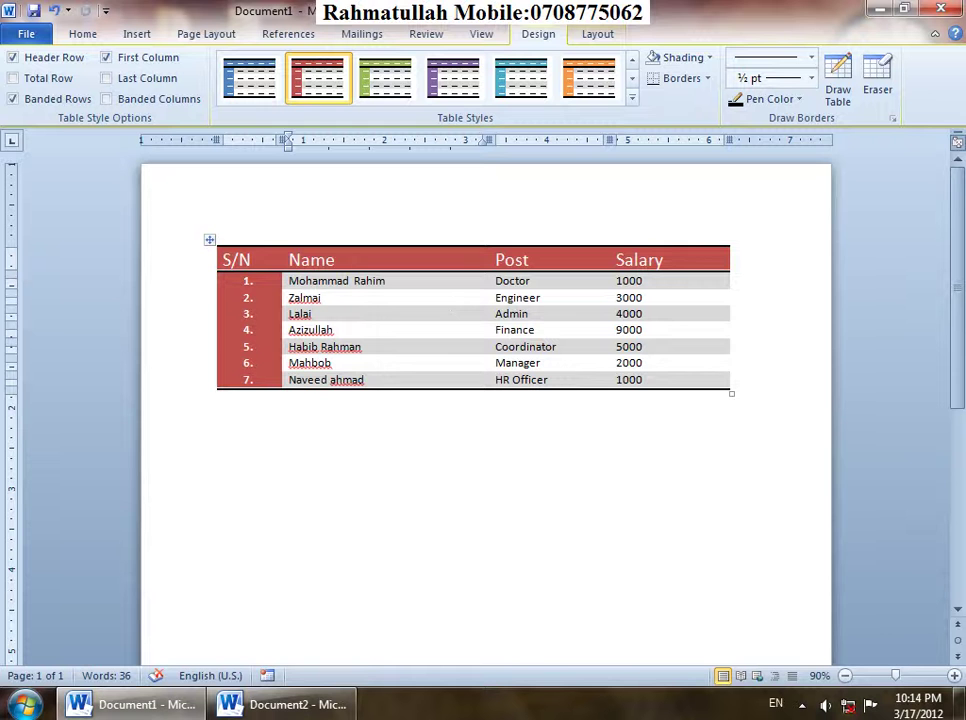
drag(248, 260, 648, 260)
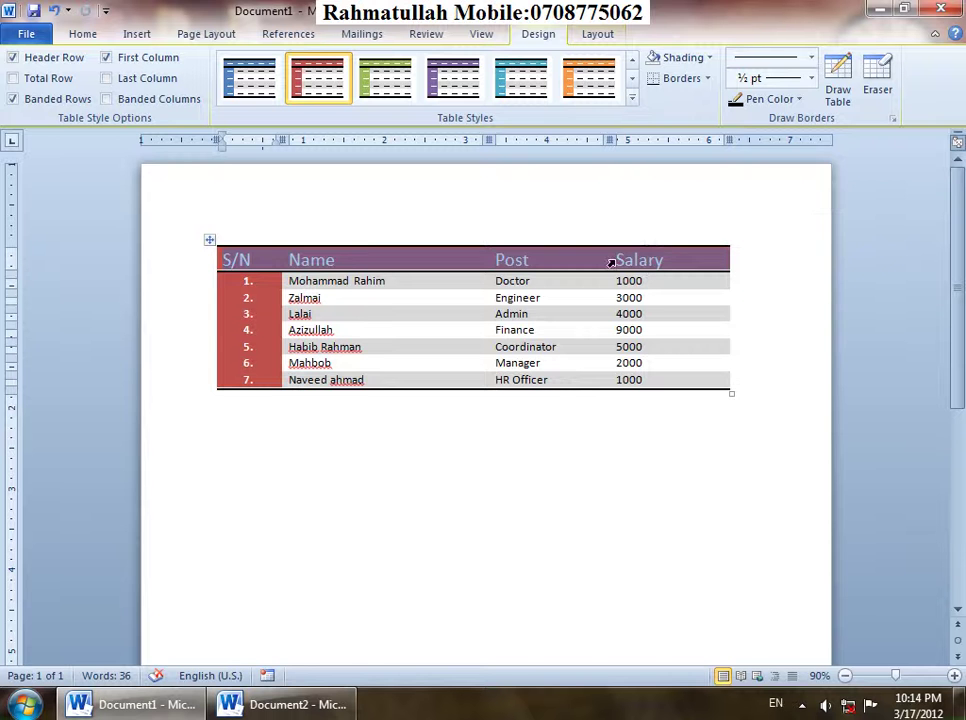
click(414, 281)
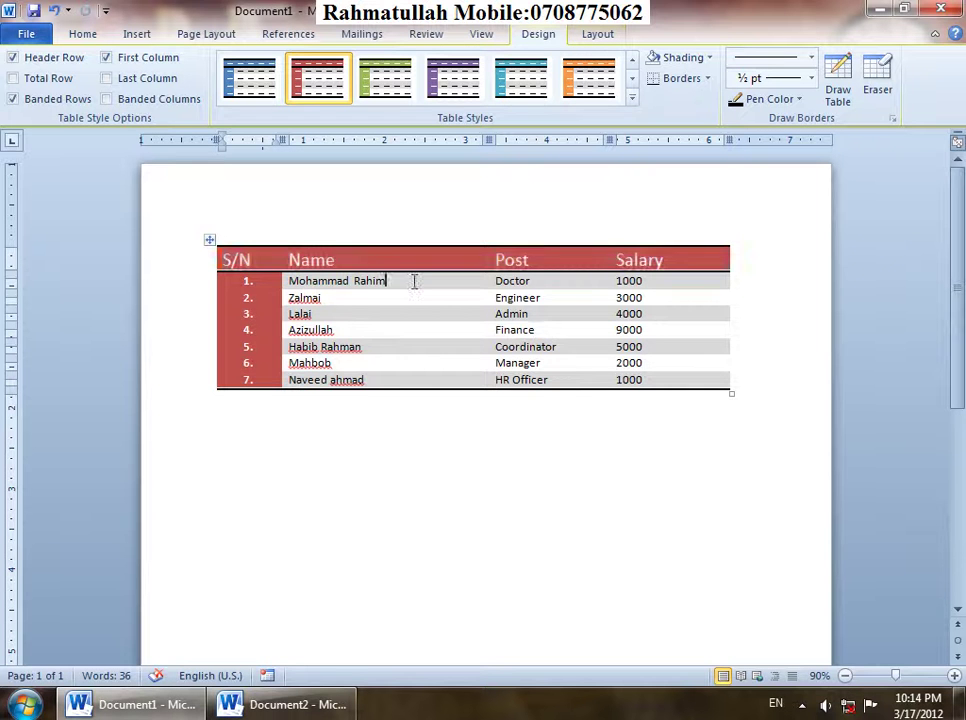
drag(414, 281, 630, 357)
click(433, 281)
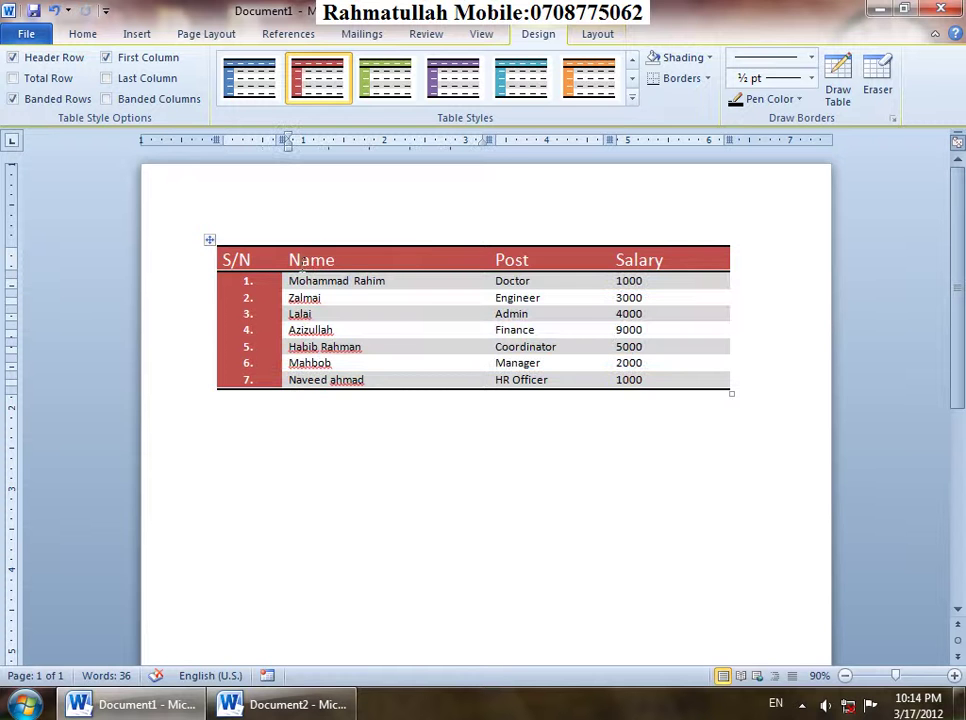
Turn the table's Header Row formatting off, highlight the heading cells, and turn the formatting back on.
click(13, 58)
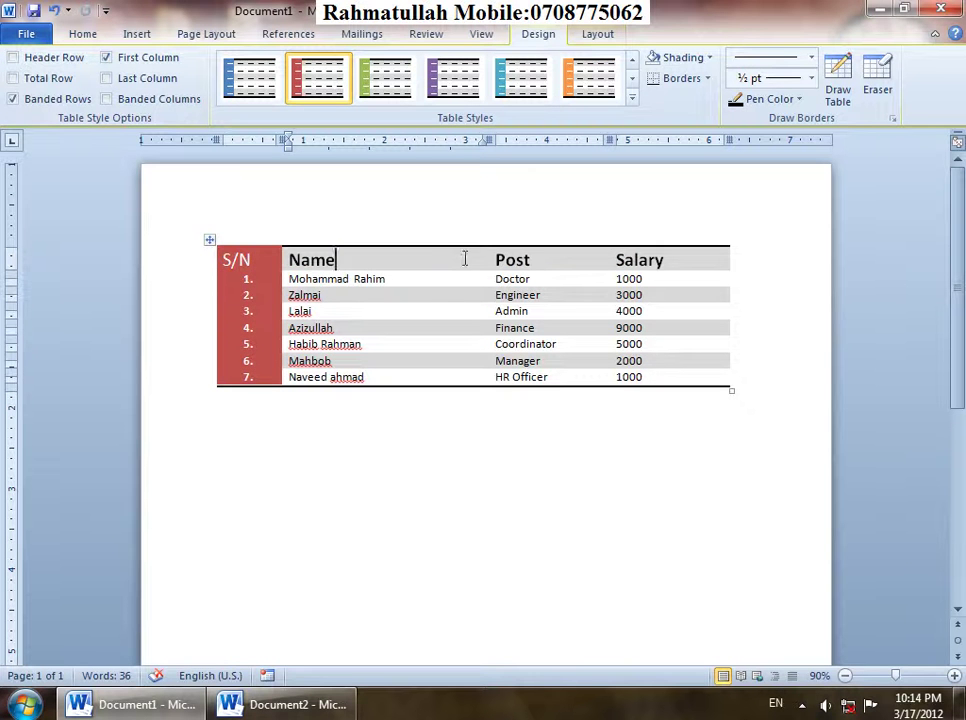
drag(465, 259, 636, 262)
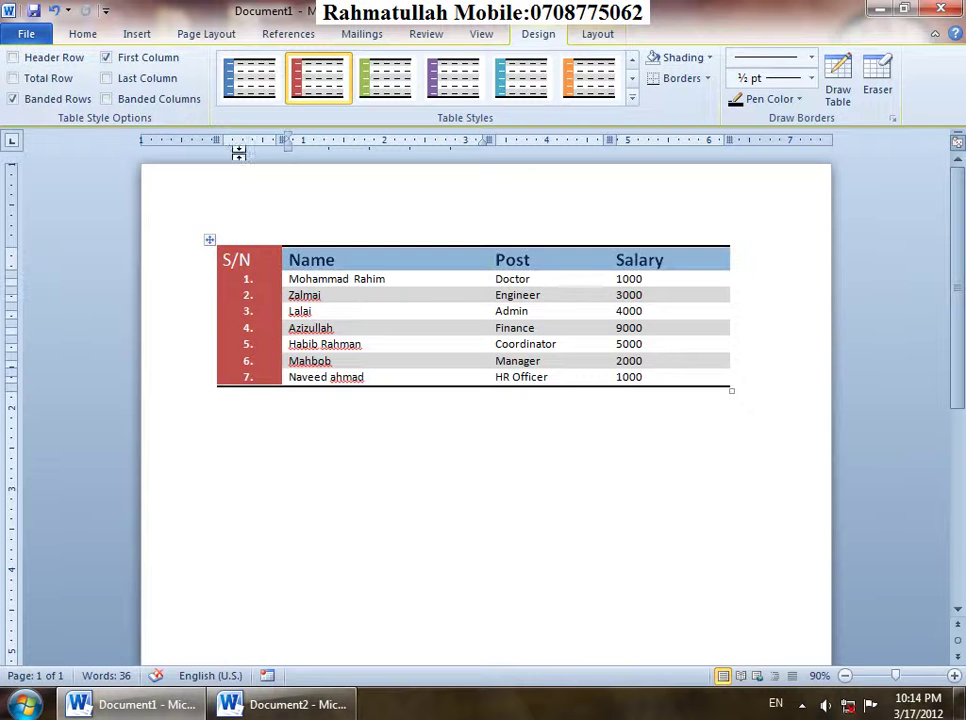
click(50, 62)
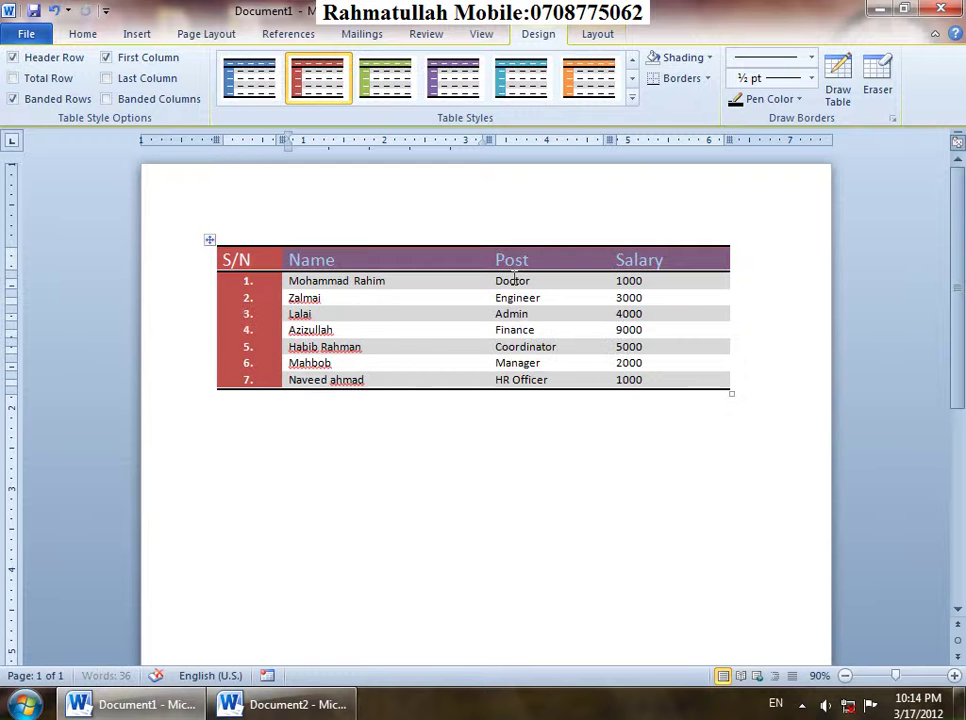
click(420, 283)
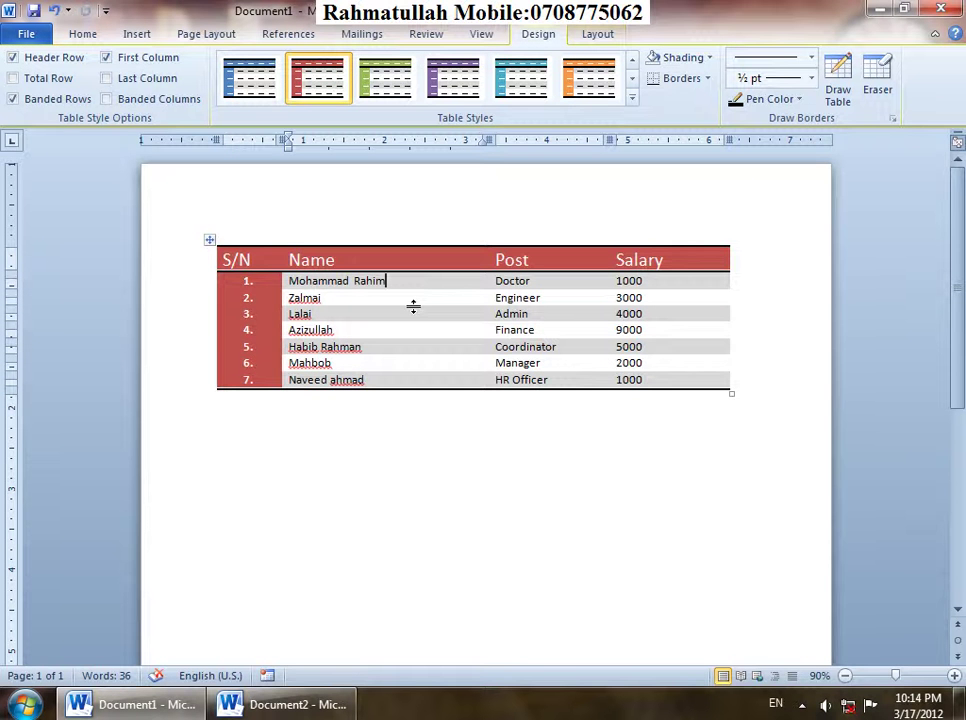
Turn First Column formatting off, highlight the S/N cells, and turn the formatting back on.
click(112, 62)
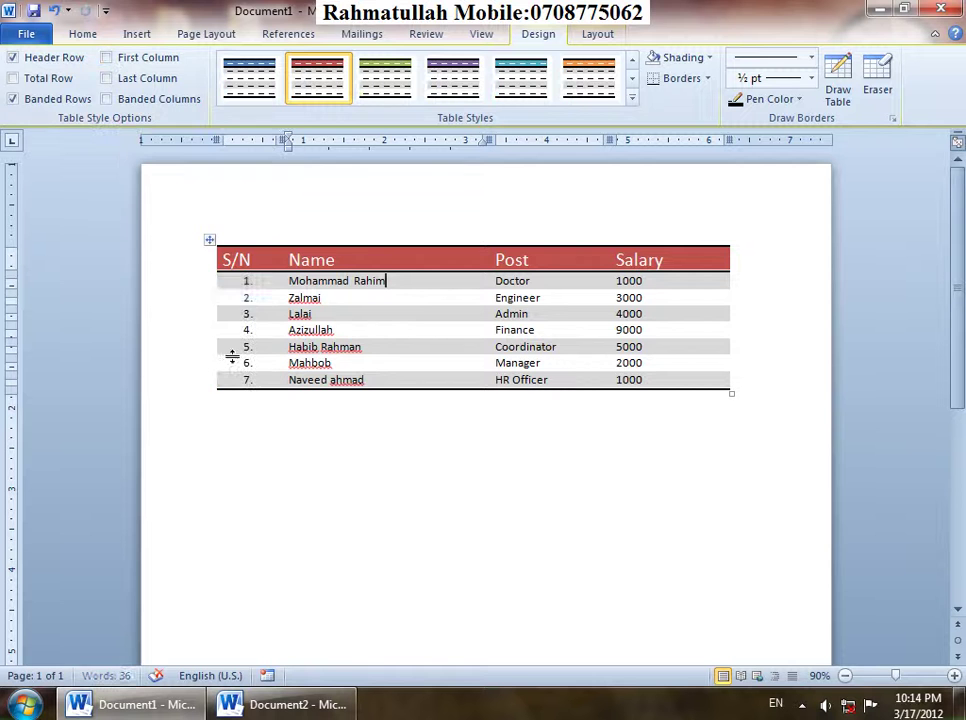
drag(236, 259, 250, 366)
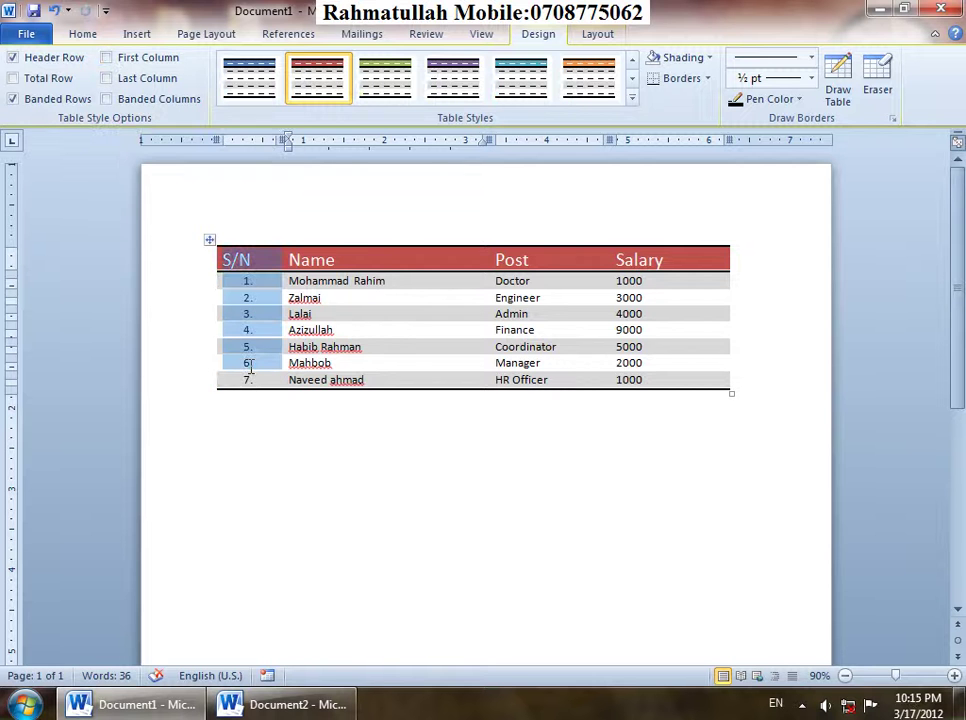
click(137, 60)
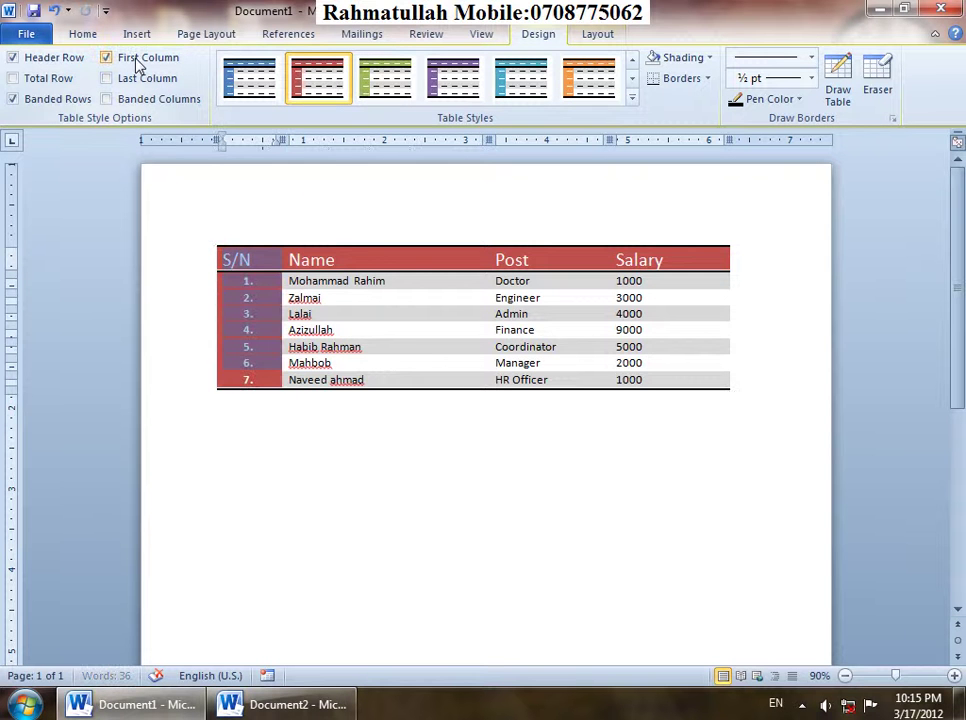
click(387, 303)
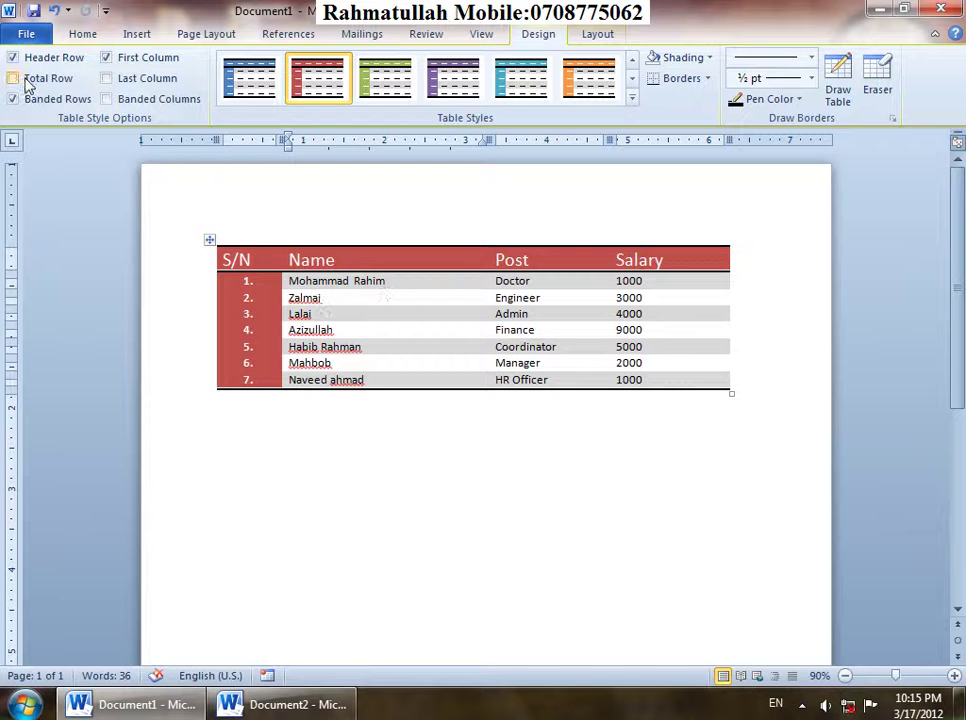
Add a new empty row at the end of the table, after row 7.
click(380, 367)
key(Tab)
key(Tab)
key(Tab)
key(Tab)
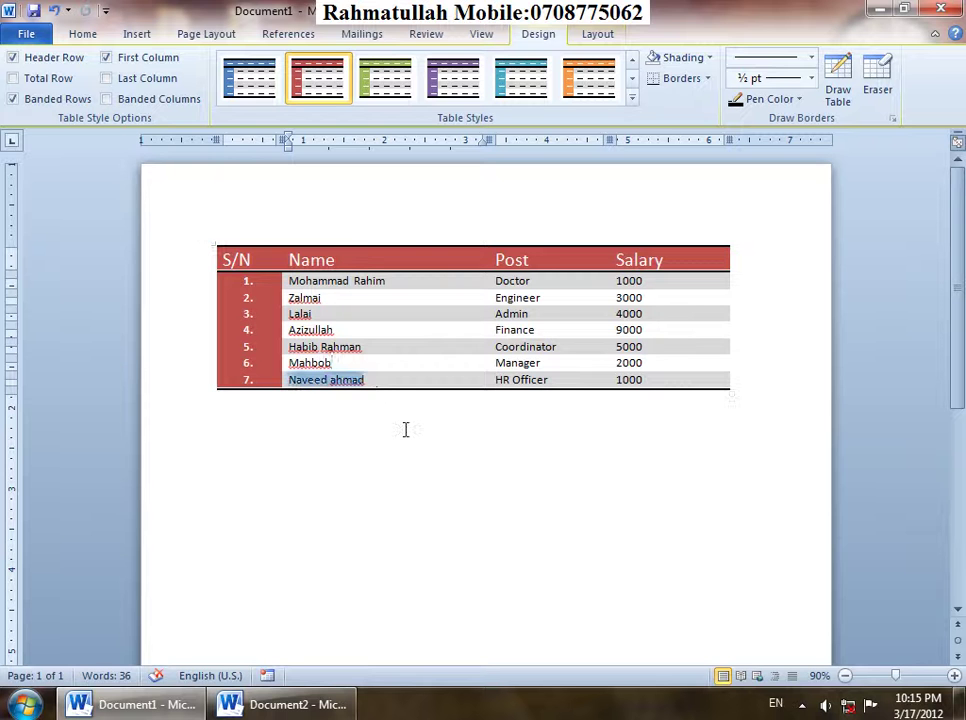
key(Tab)
key(Tab)
key(Tab)
key(Tab)
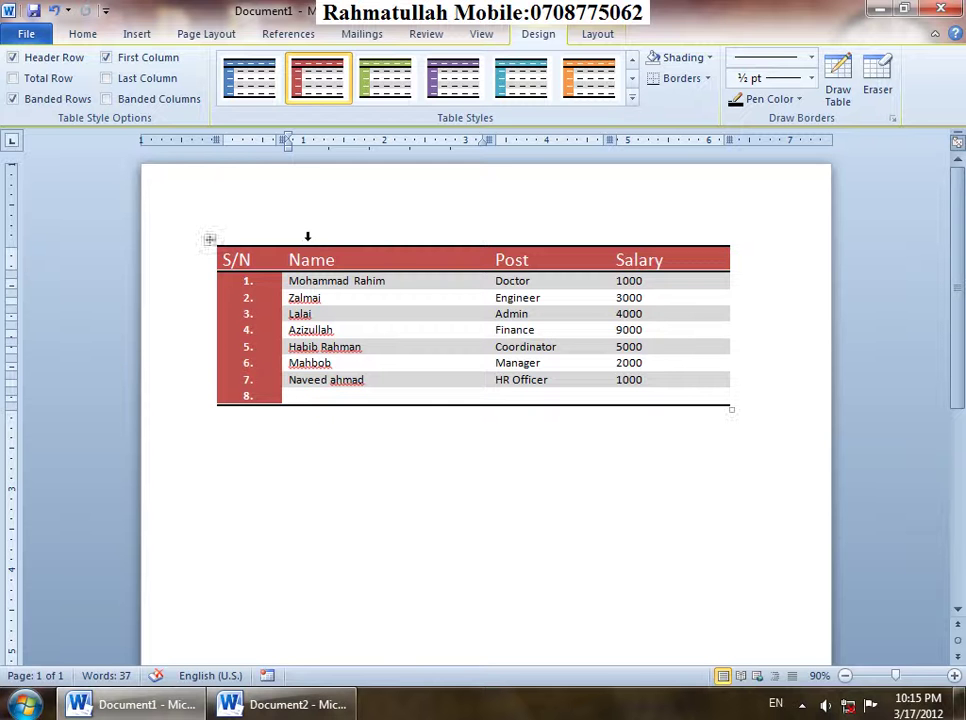
Turn on Total Row formatting and enter 7 under Name and 5 under Post in the table's last row.
click(13, 78)
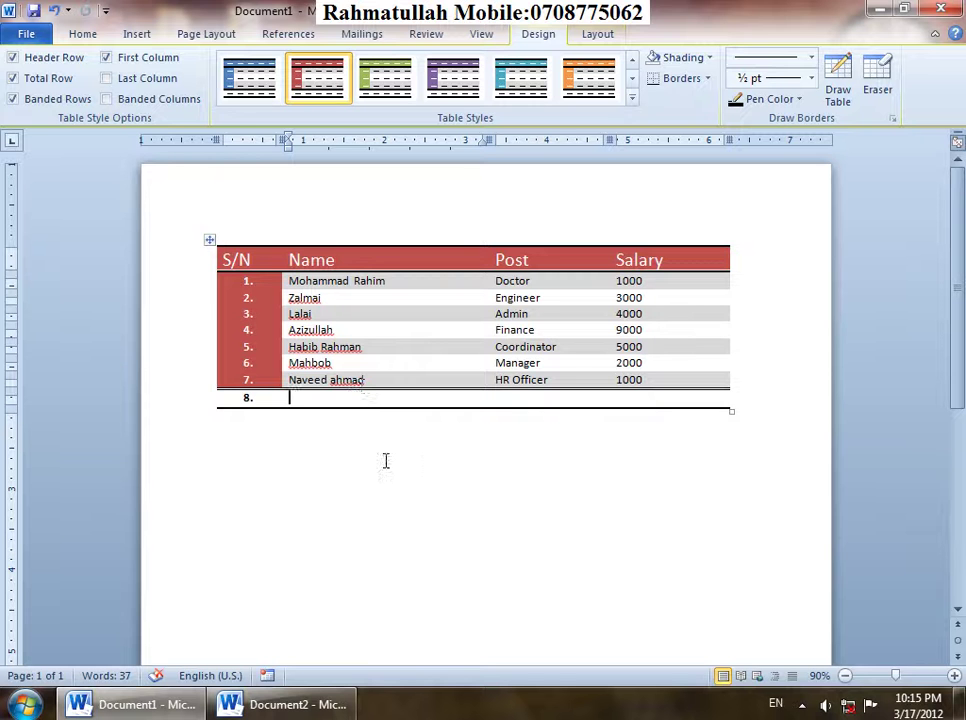
text(7)
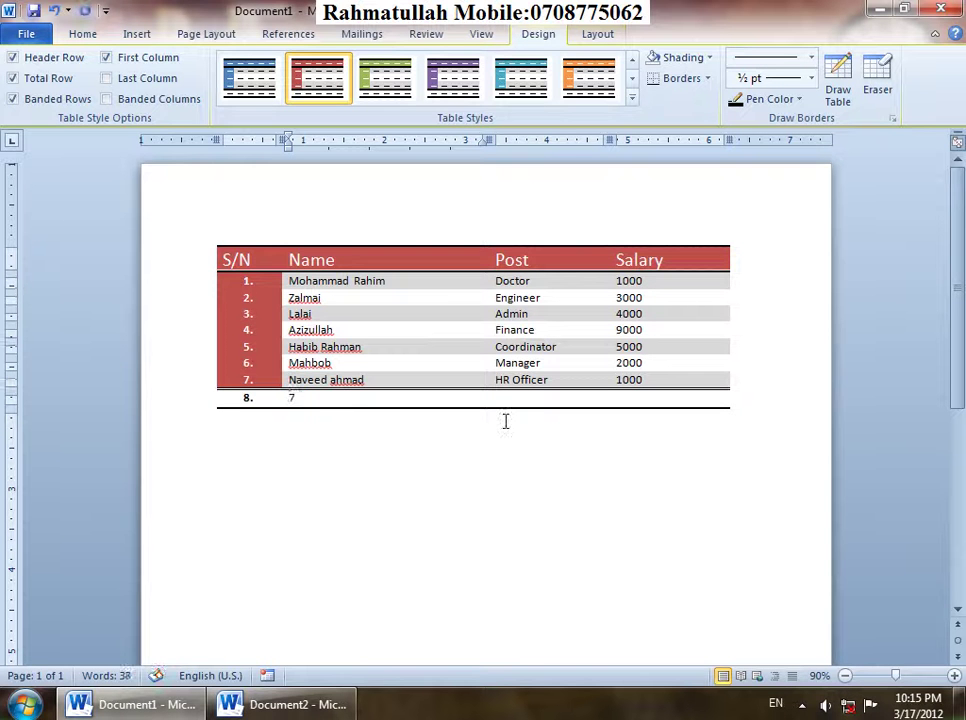
key(Tab)
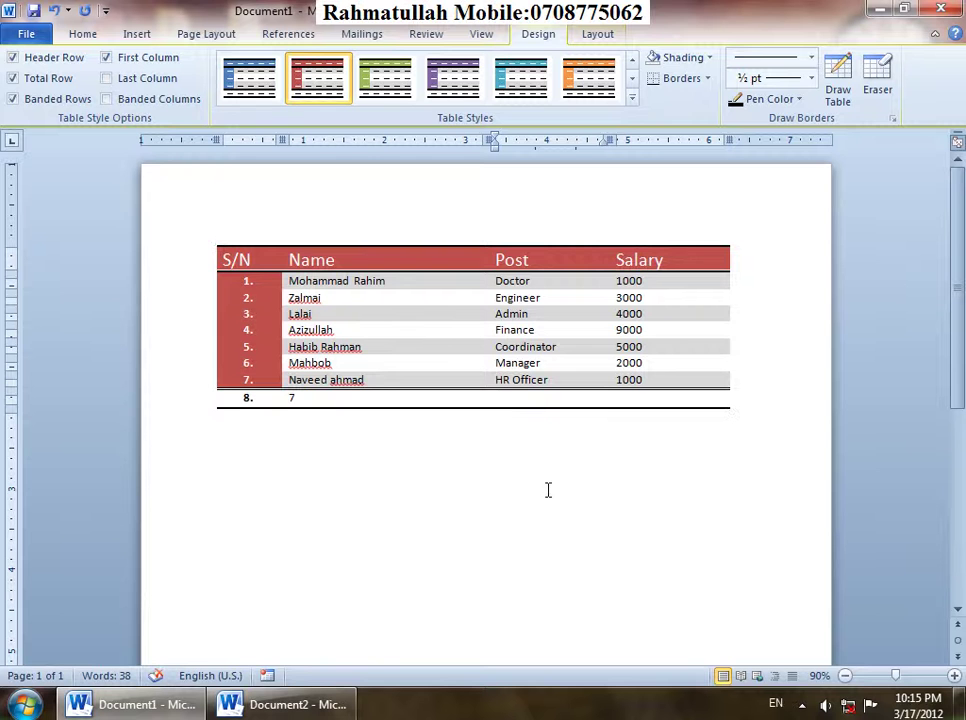
text(5)
Change the post in row 2 to Finance.
drag(545, 296, 494, 302)
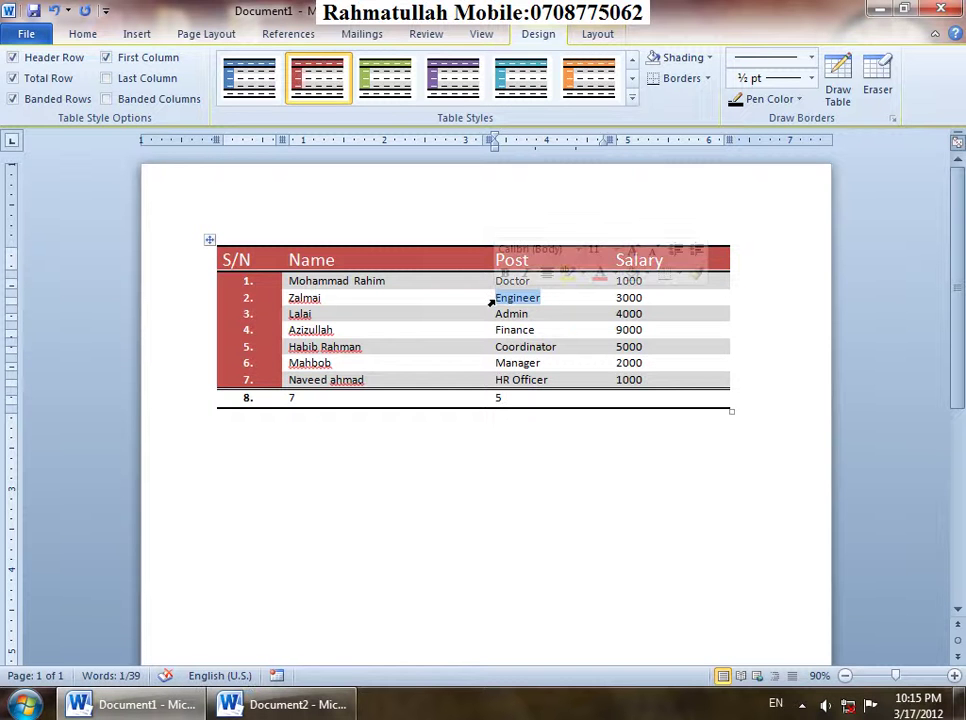
text(Finace)
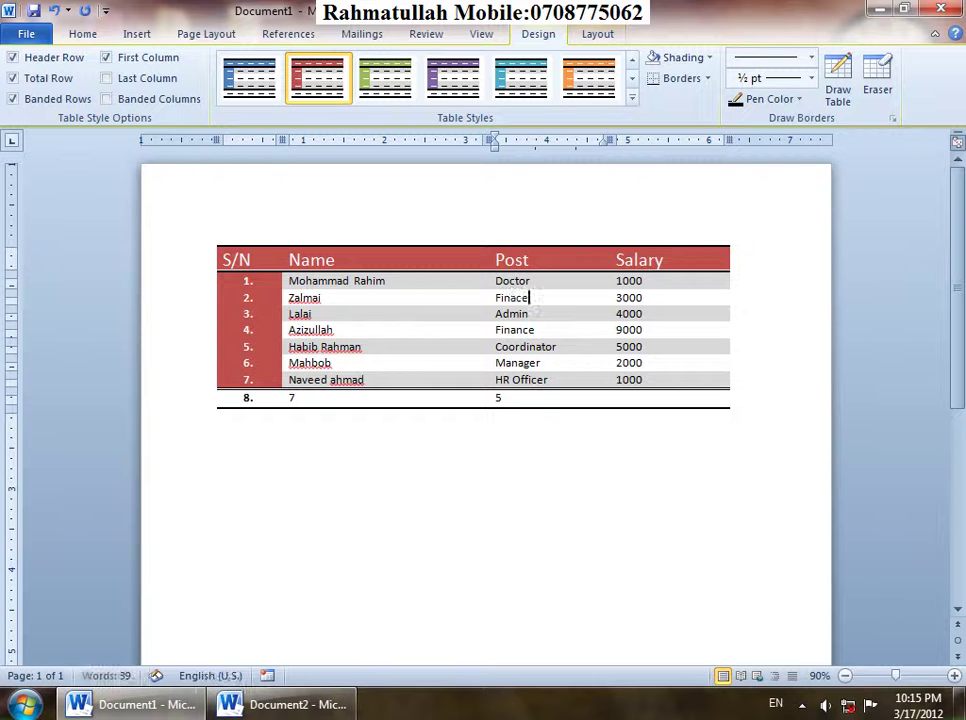
key(BackSpace)
key(BackSpace)
text(nce)
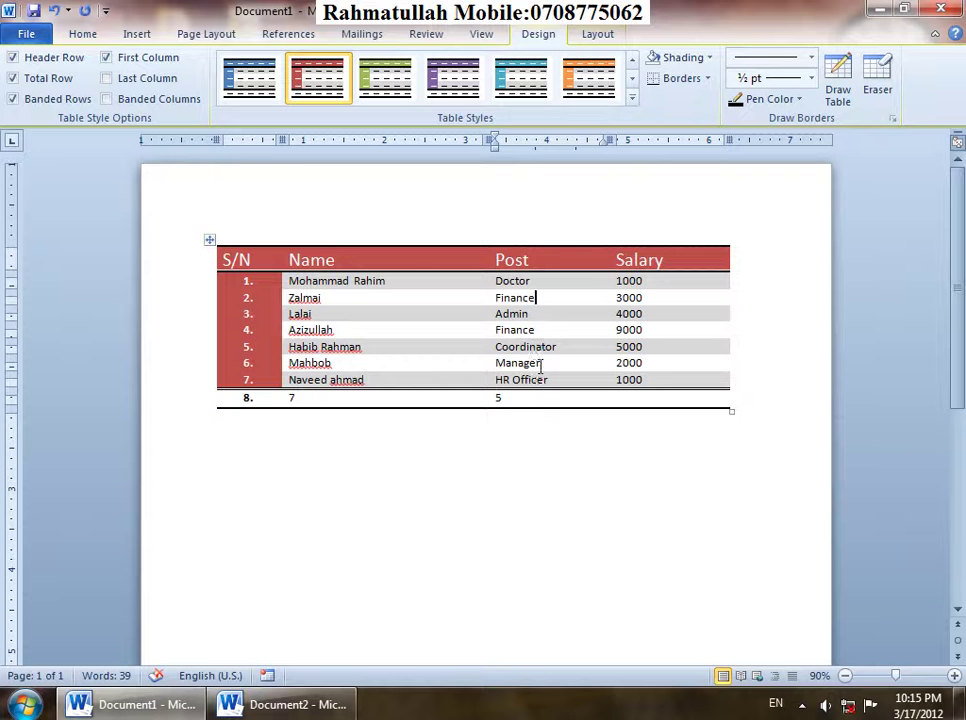
Enter 400000 under Salary in the table's total row.
double_click(525, 397)
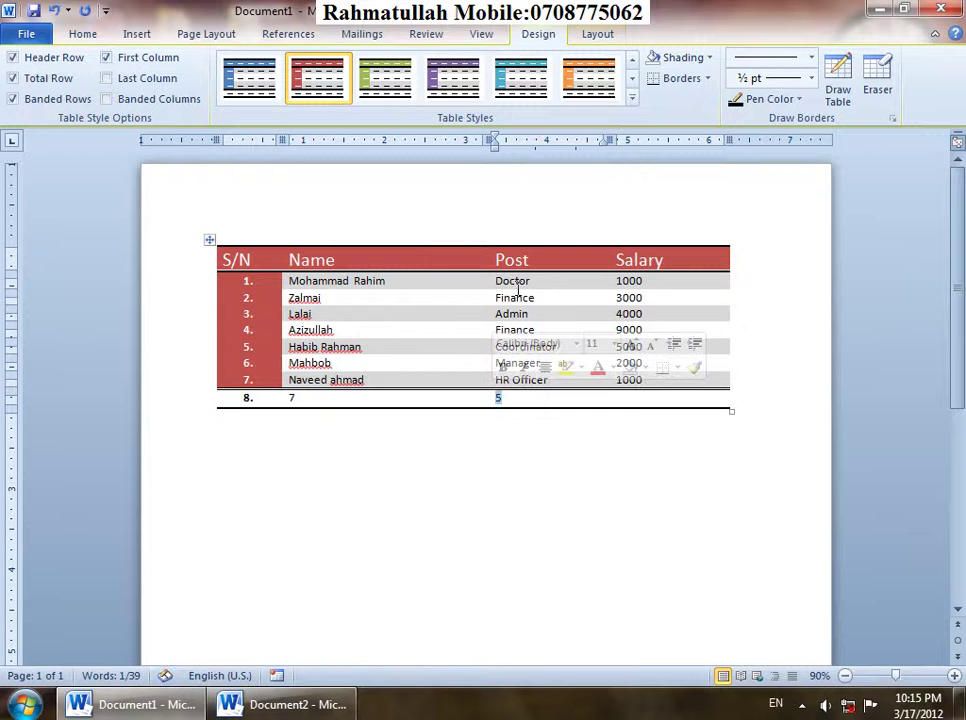
click(637, 397)
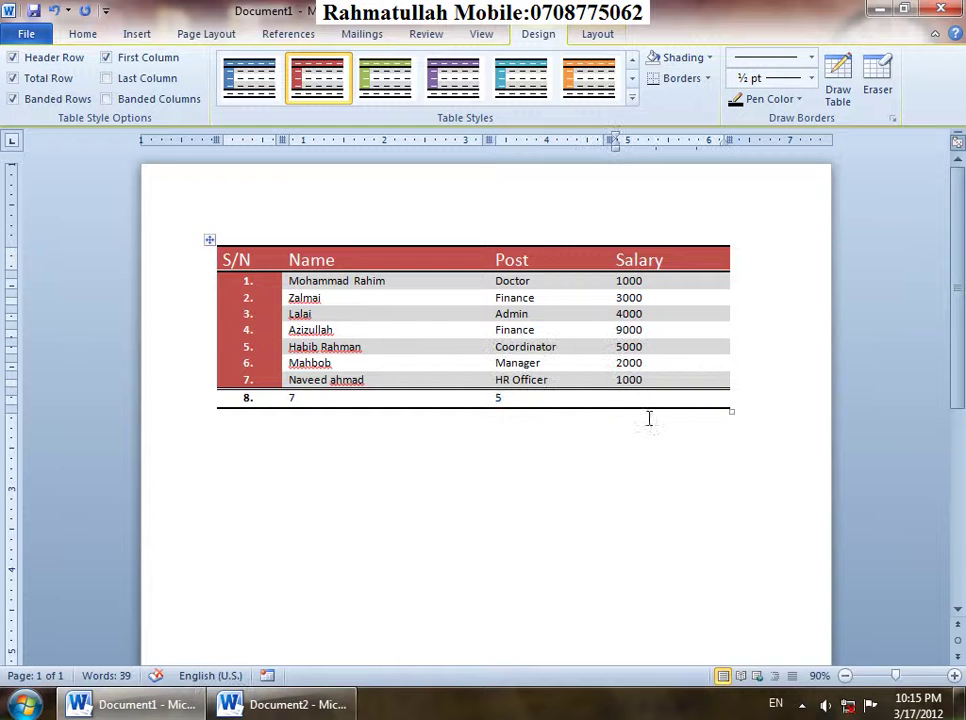
text(400000)
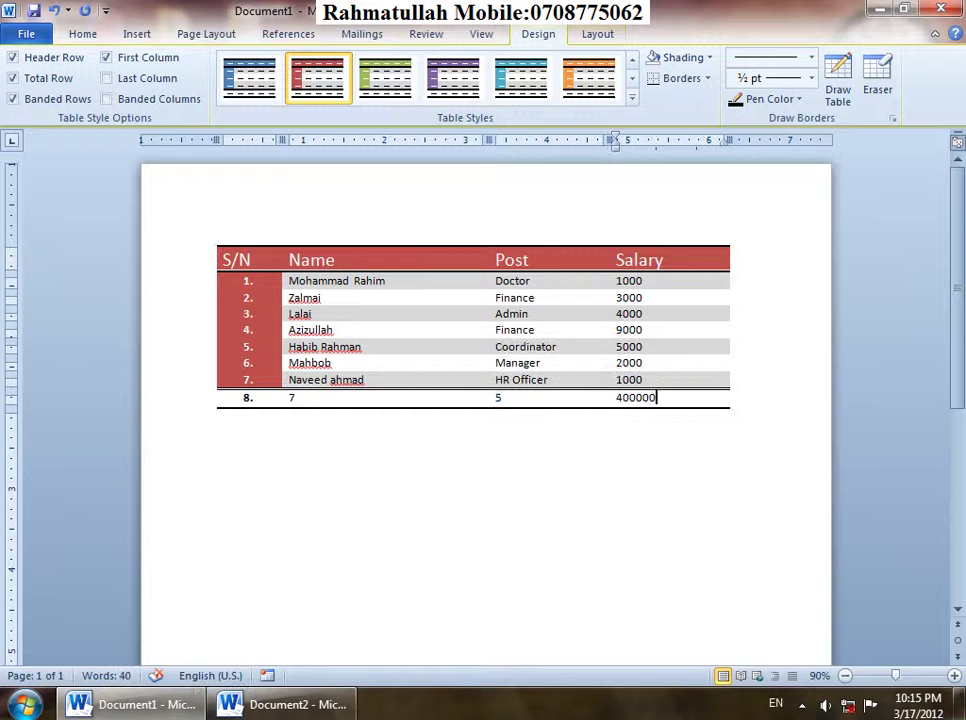
Turn the Total Row formatting off and back on to compare the last row.
click(40, 84)
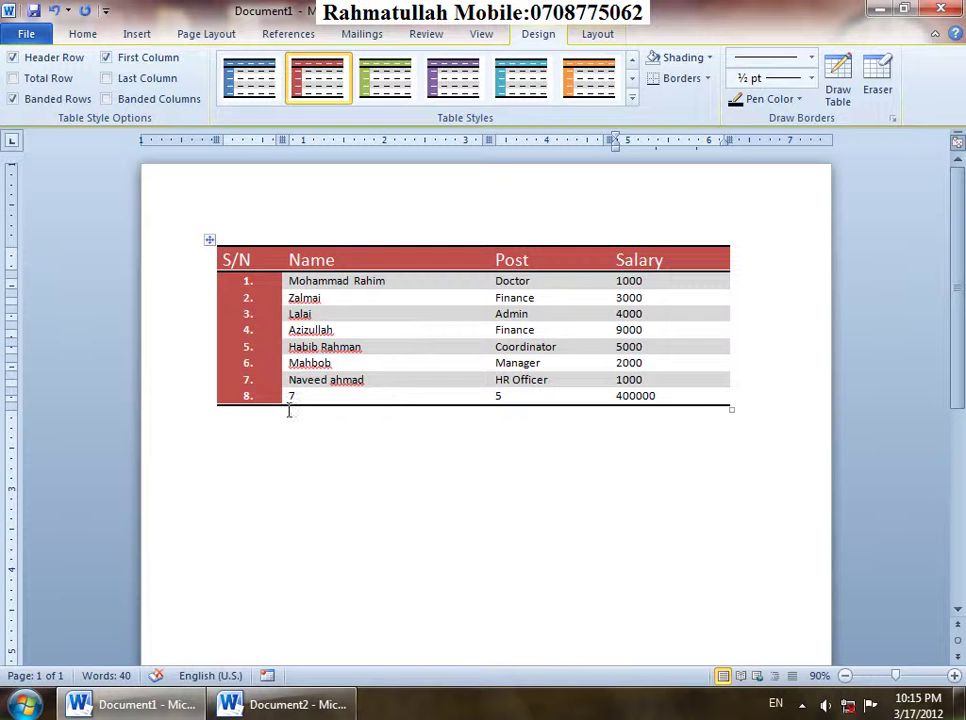
click(13, 78)
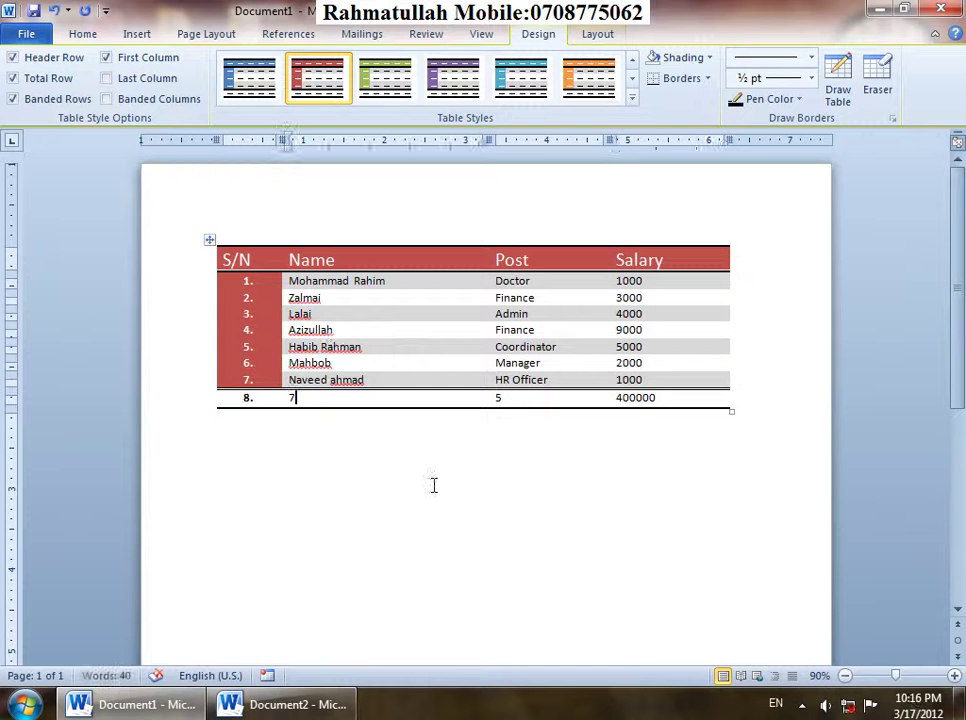
Append four empty rows, numbered 9 to 12, at the end of the table.
key(Tab)
key(Tab)
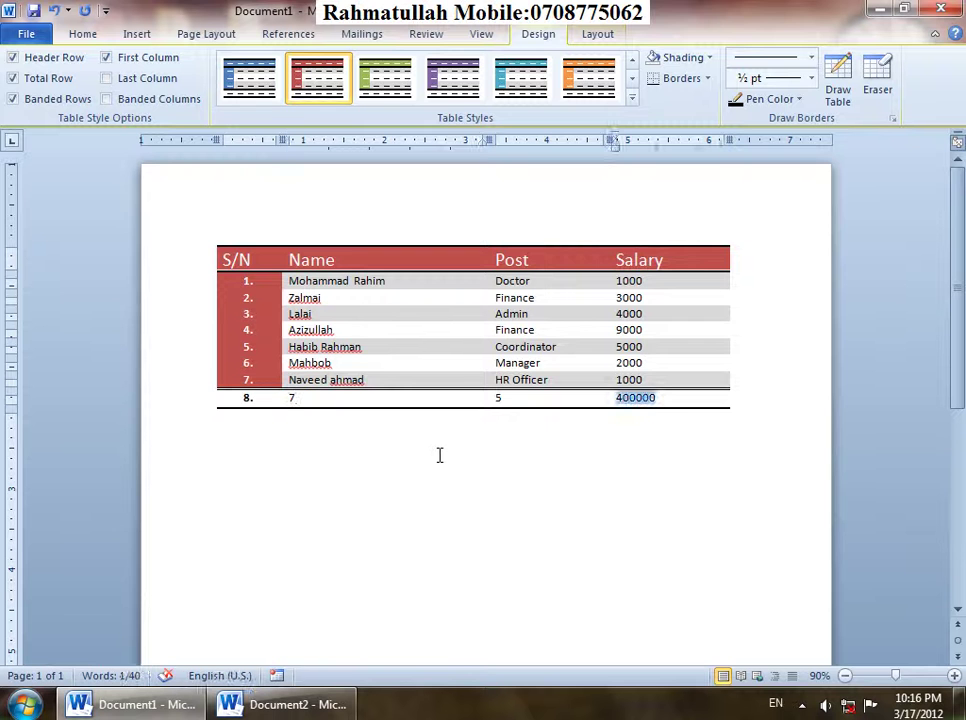
key(Tab)
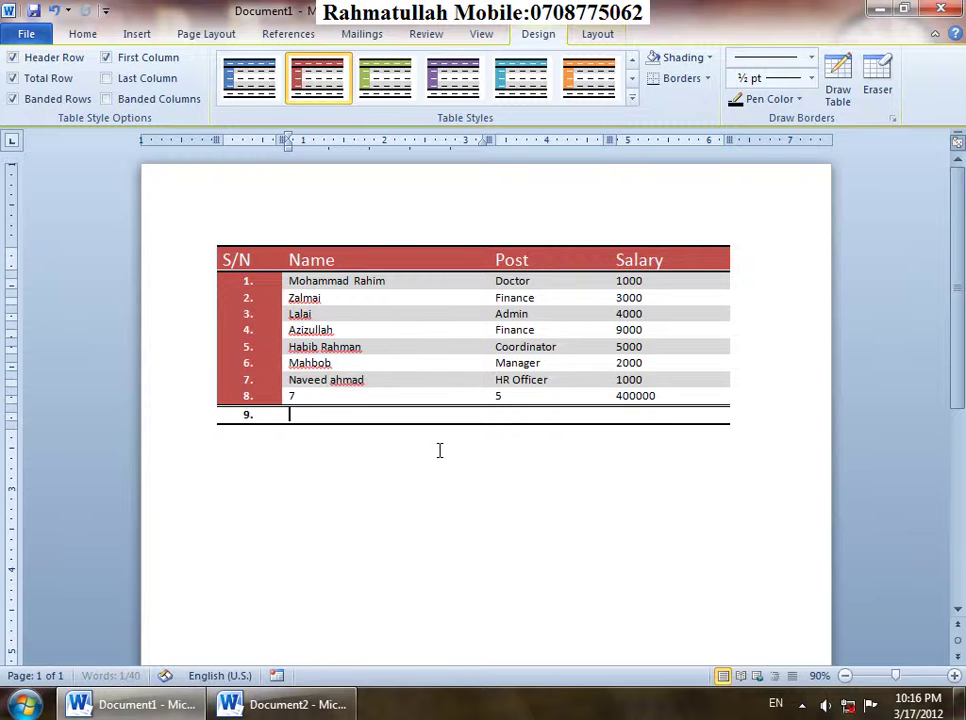
key(Tab)
key(Tab)
key(Tab)
key(Tab)
key(Tab)
key(Tab)
key(Tab)
key(Tab)
key(Tab)
key(Tab)
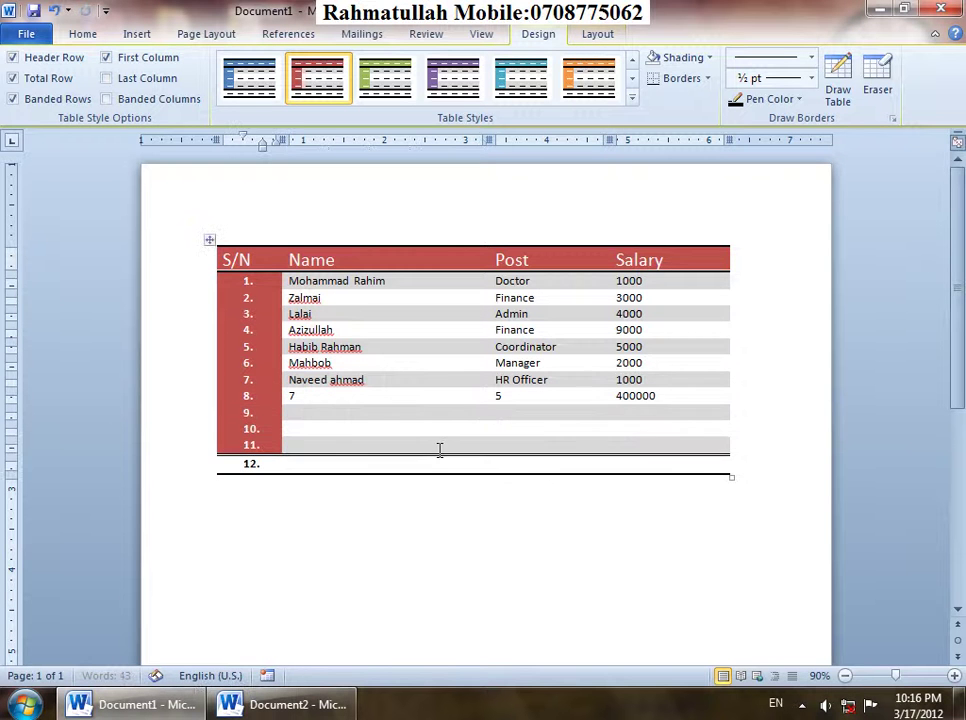
Move the totals 7, 5 and 400000 from row 8 to row 12 of the salary table.
click(419, 400)
drag(419, 400, 615, 396)
key(ctrl+c)
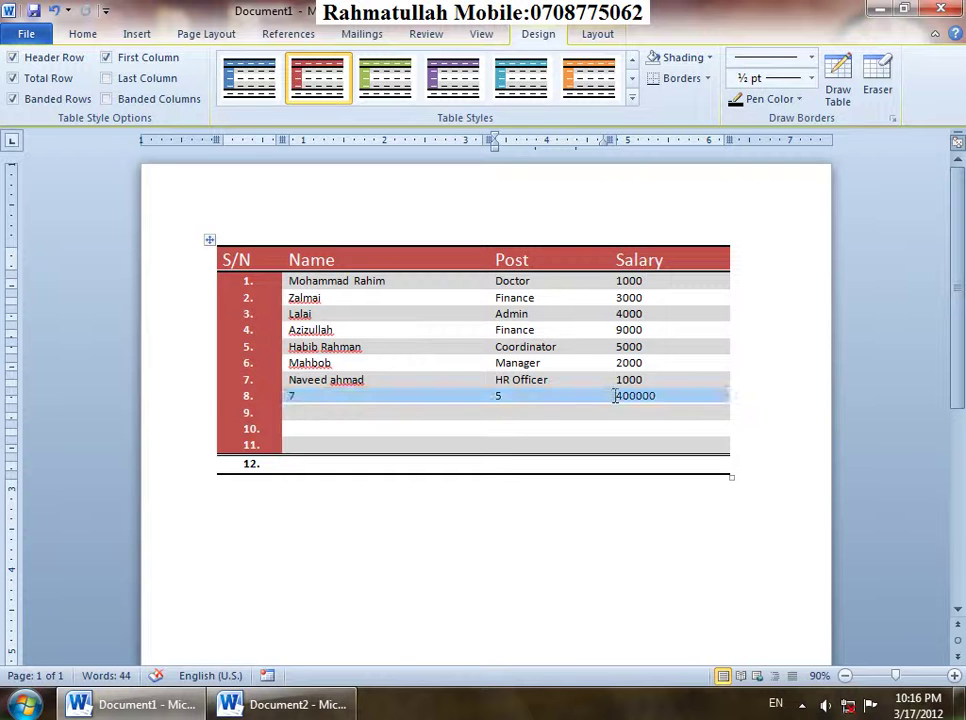
key(Delete)
click(310, 467)
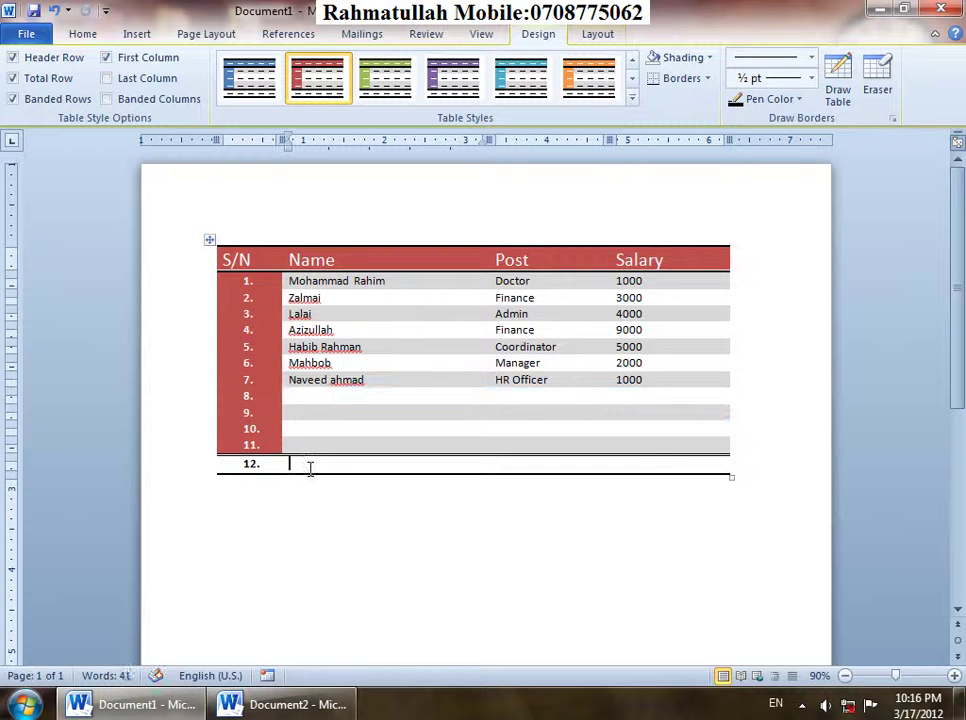
key(ctrl+v)
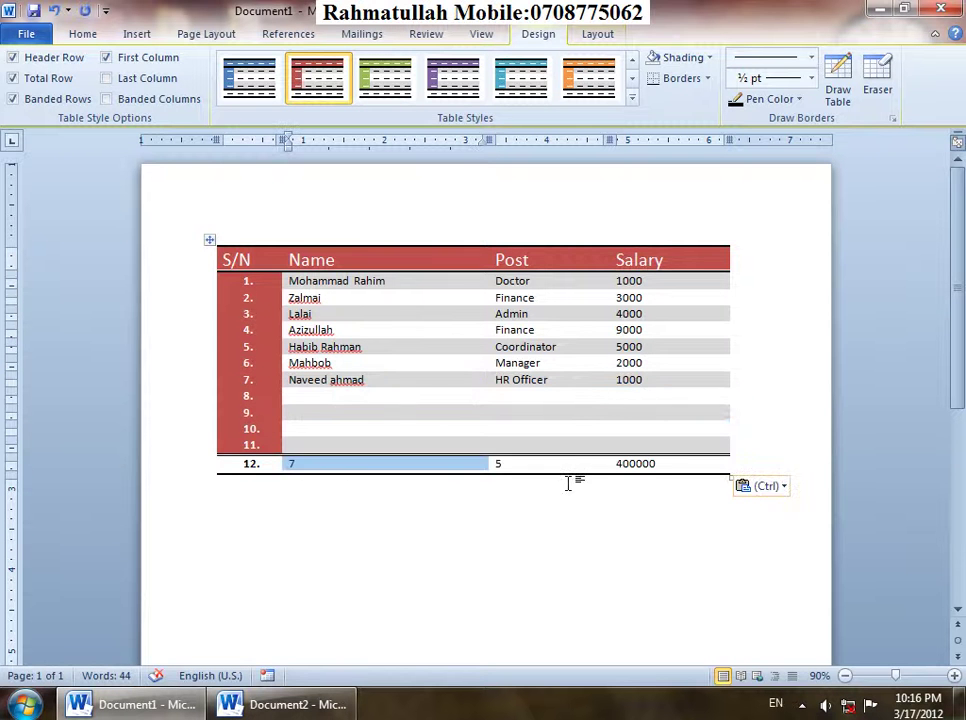
click(552, 464)
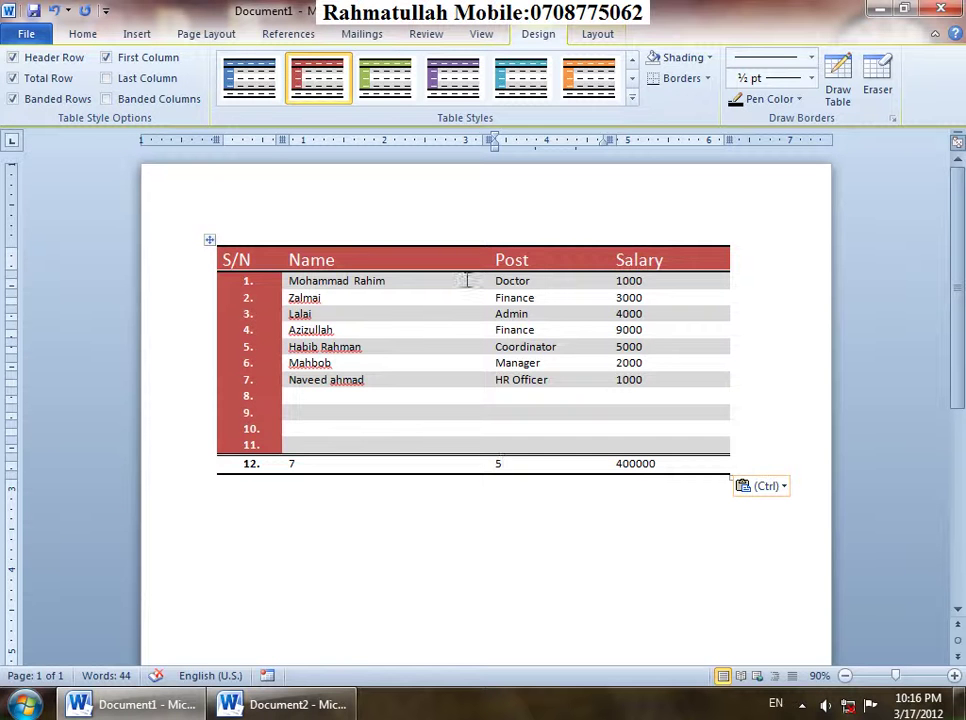
Switch to Document2 and insert an empty column after the last column of its table.
click(313, 705)
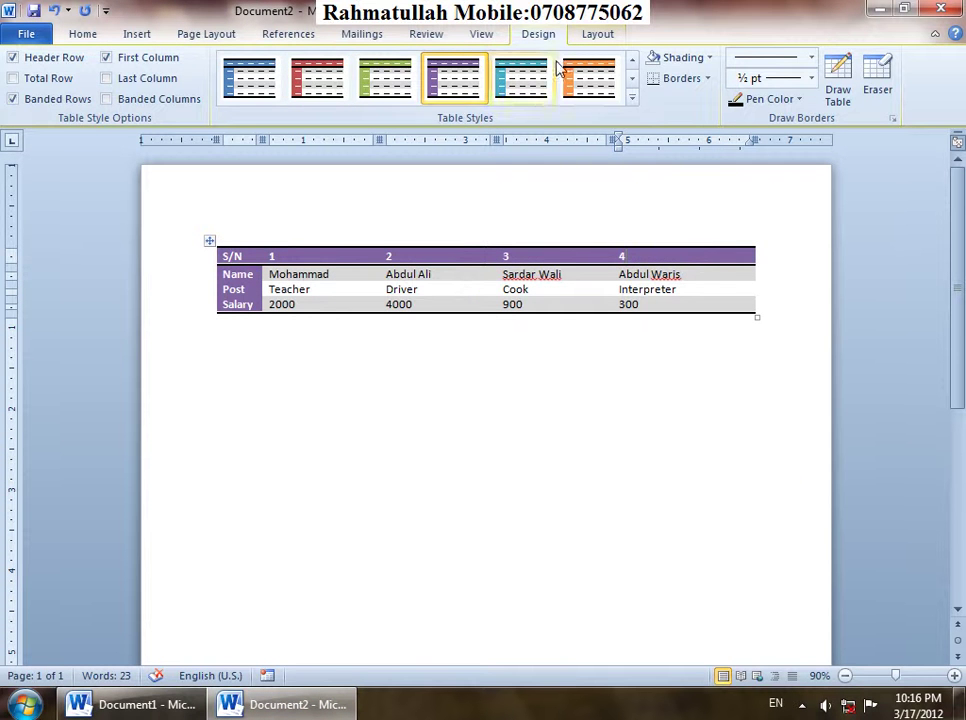
click(597, 34)
click(239, 101)
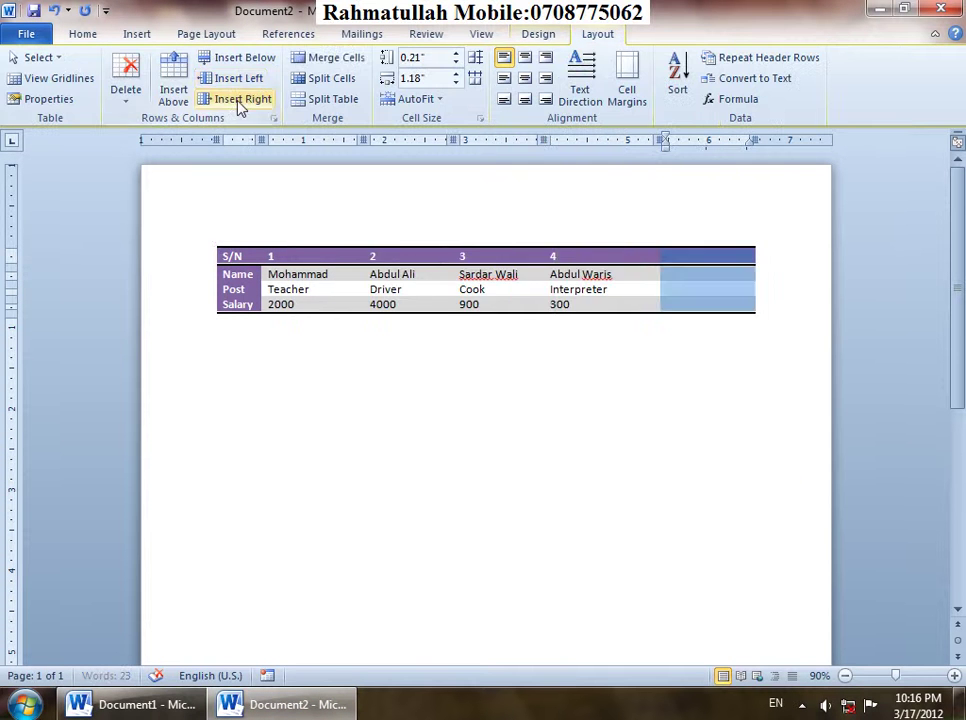
click(693, 268)
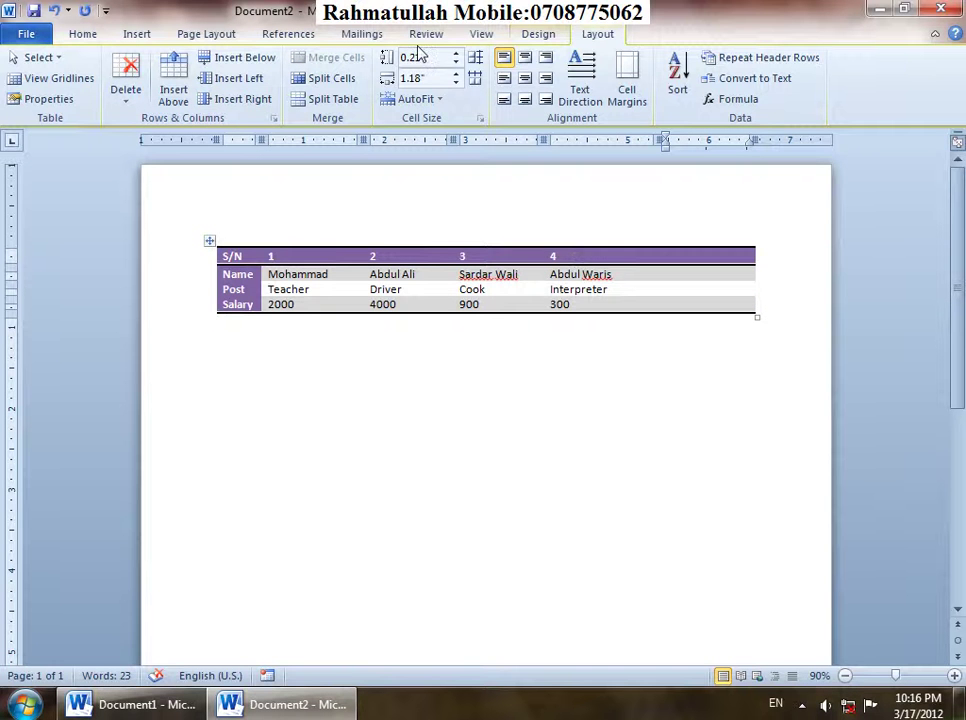
Turn off the Header Row formatting of the Document2 table and turn on Last Column.
click(535, 35)
click(34, 57)
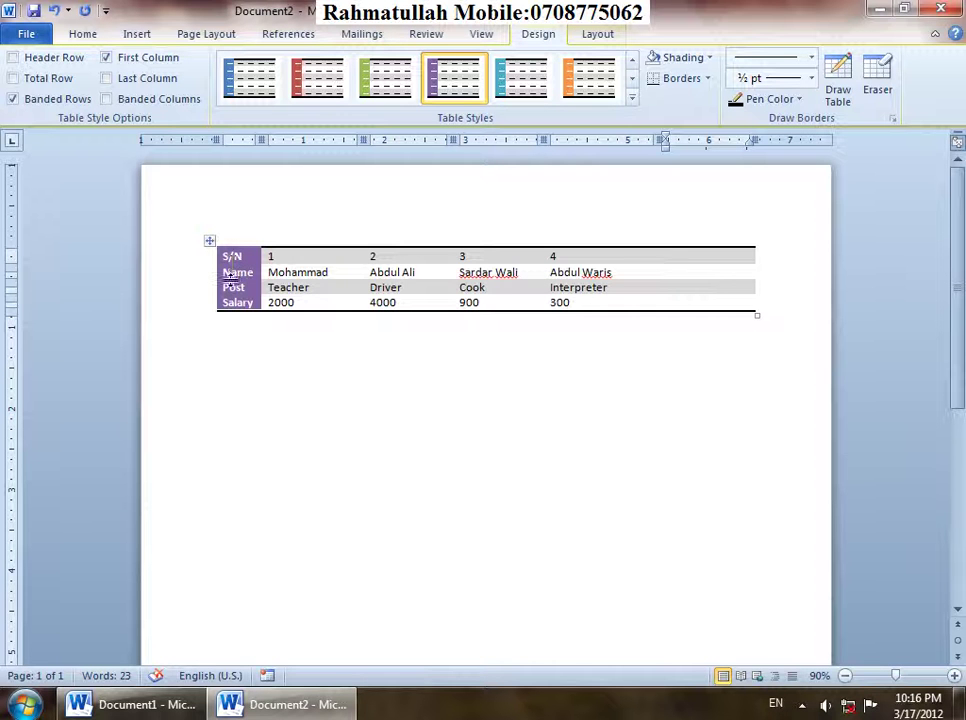
click(155, 706)
key(alt+Tab)
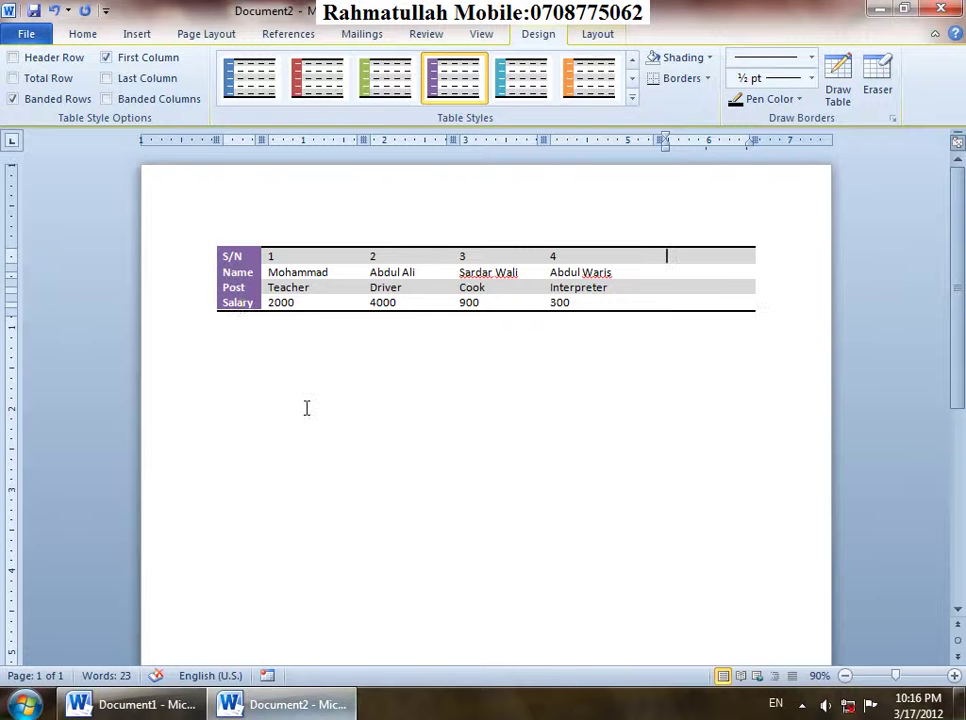
drag(279, 258, 578, 244)
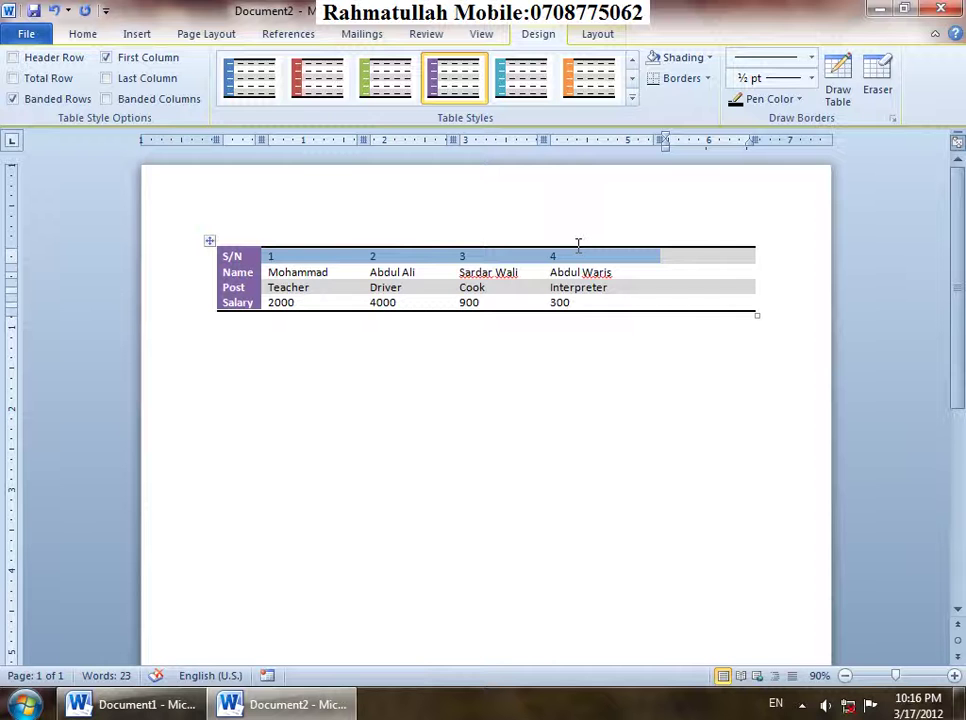
click(697, 254)
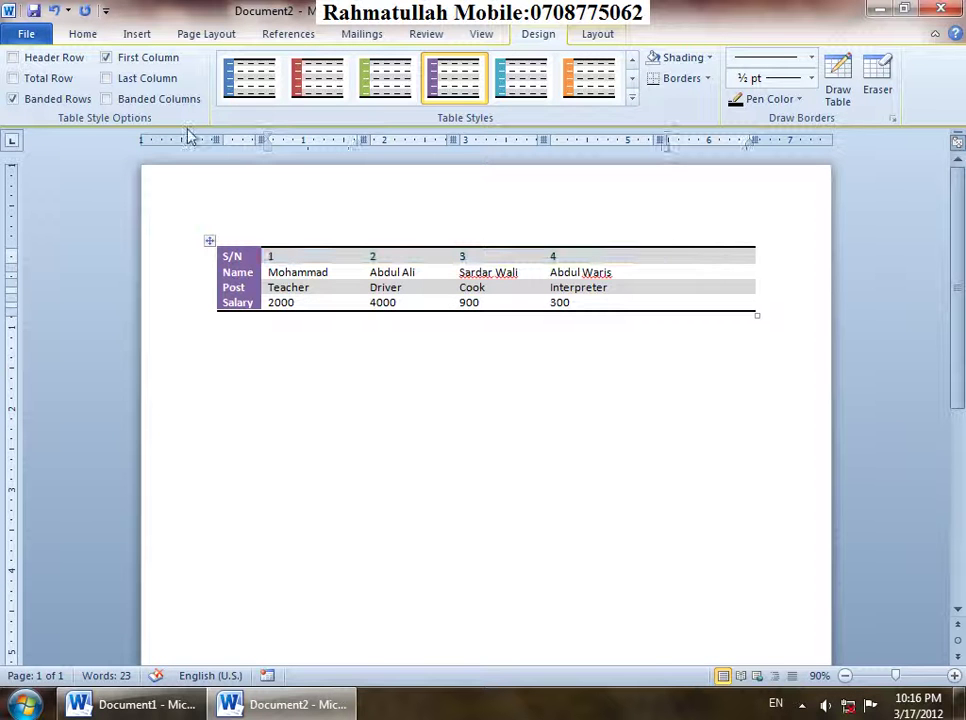
click(117, 83)
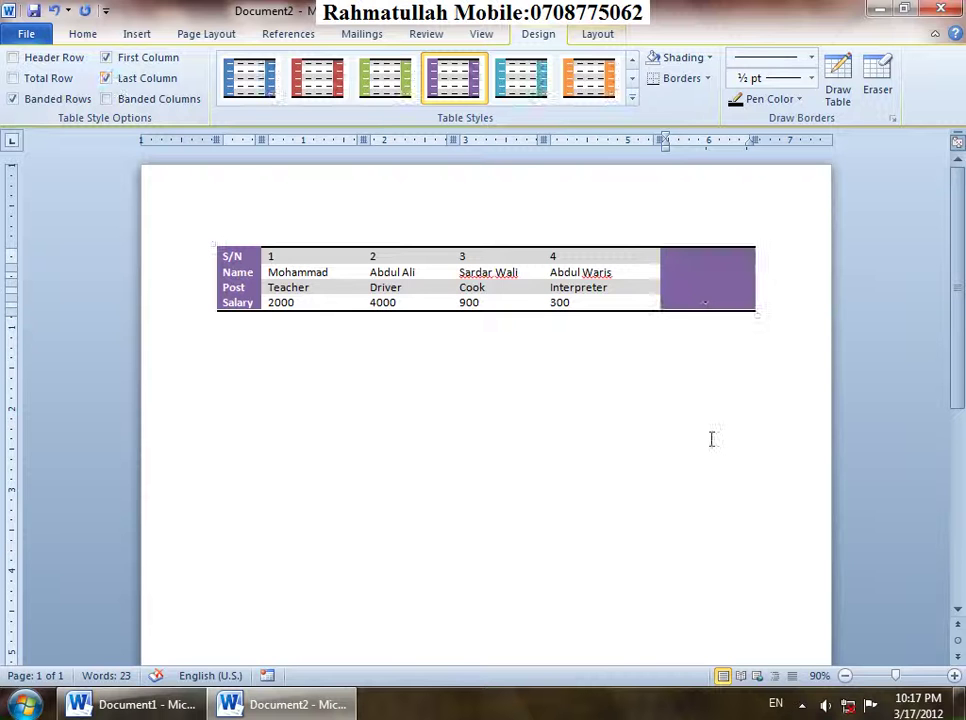
Fill the last column with totals: 4 for Name, 2 for Post and 7000 for Salary, leaving the S/N cell empty.
text(4)
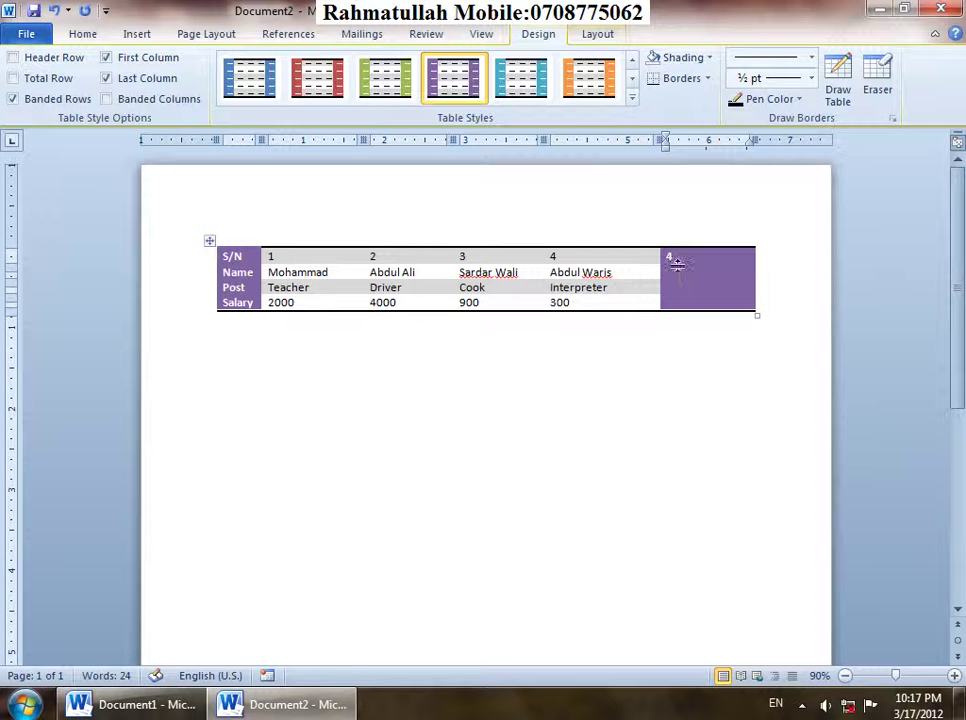
key(BackSpace)
double_click(668, 260)
key(Delete)
text(4)
click(673, 288)
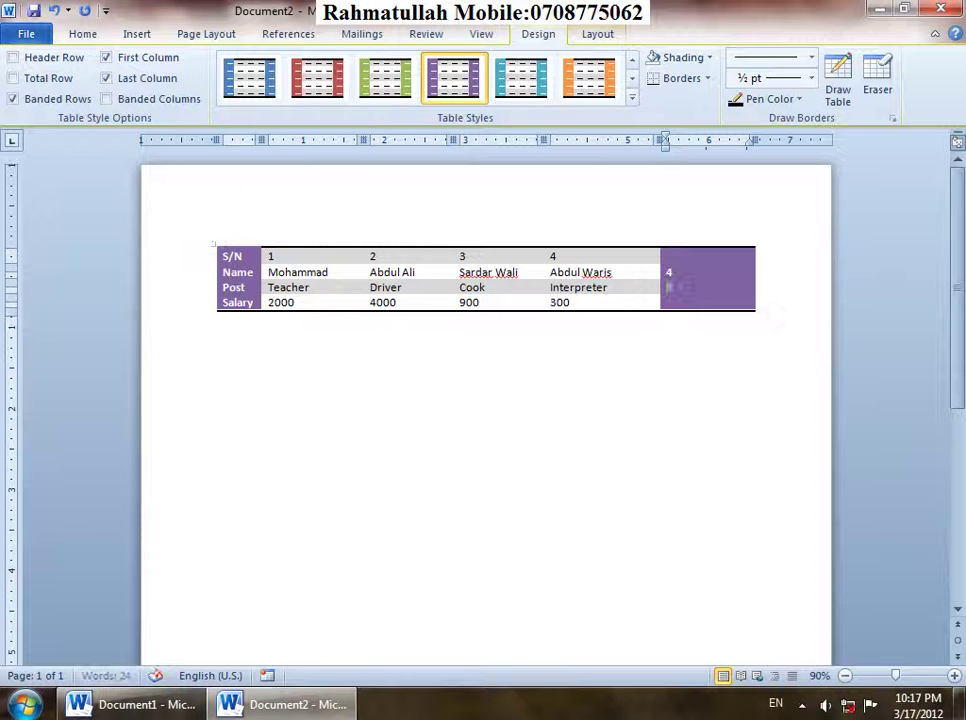
text(2)
text(7)
text(000)
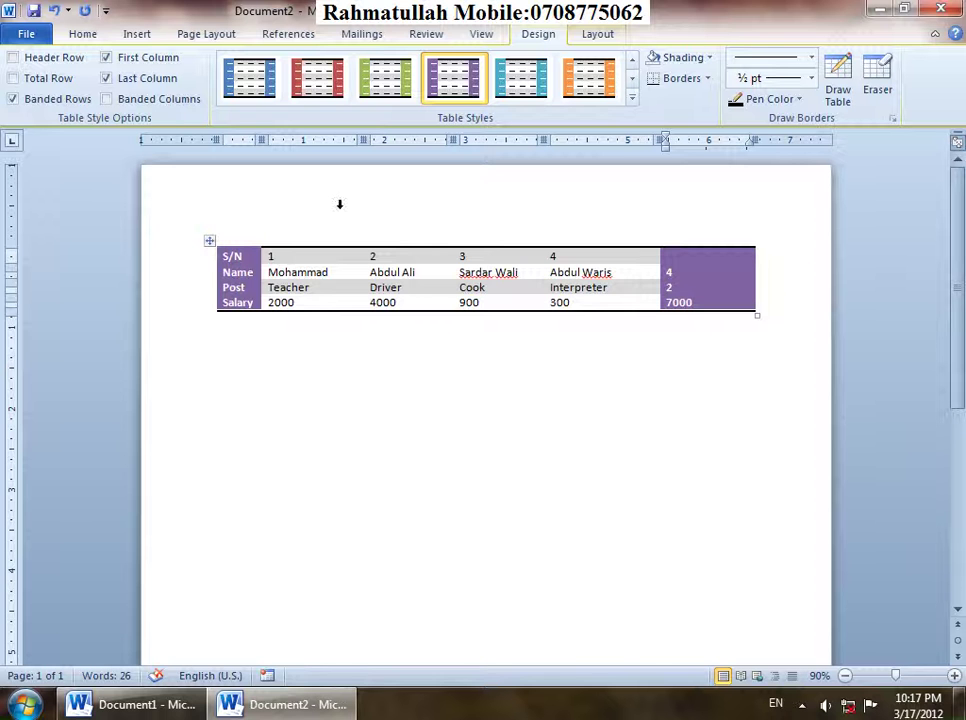
Return to Document1 and turn the salary table's Last Column formatting on and back off to compare it.
click(155, 708)
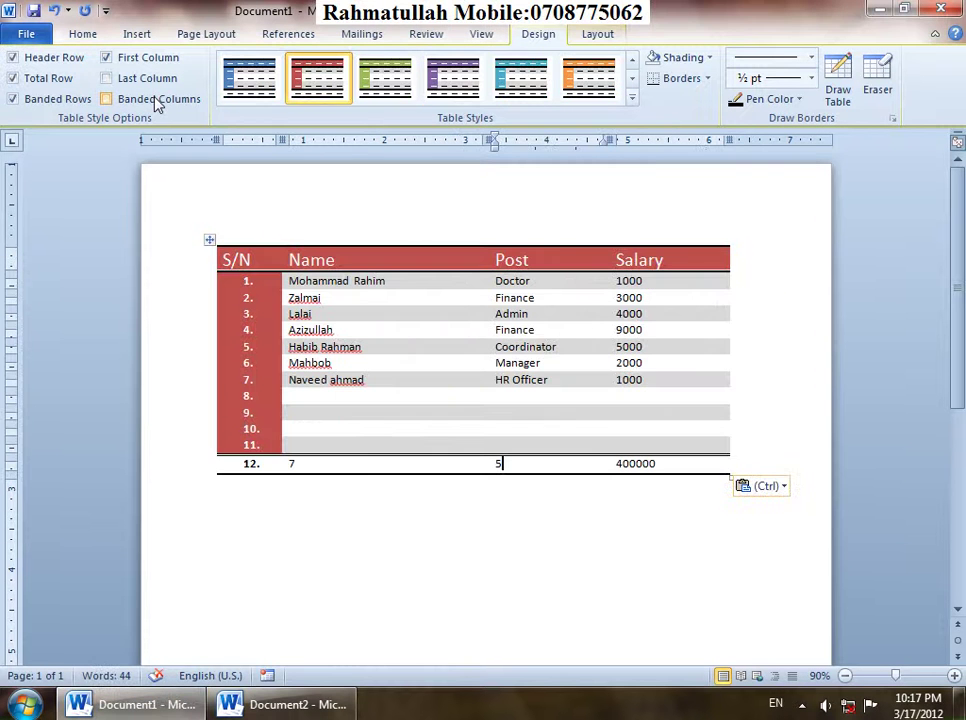
click(130, 80)
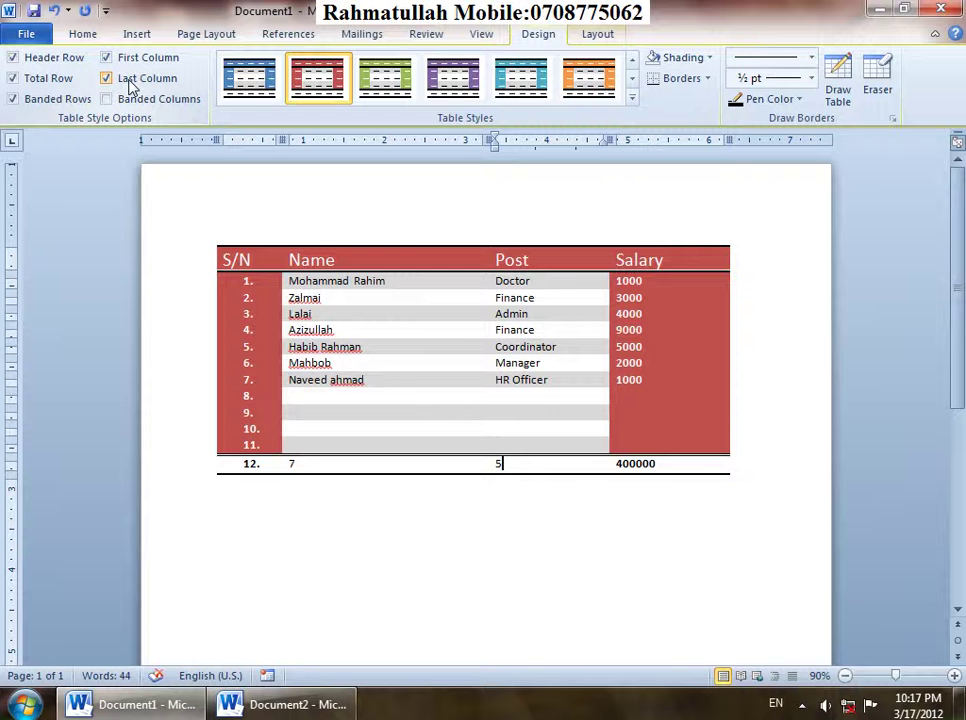
click(130, 84)
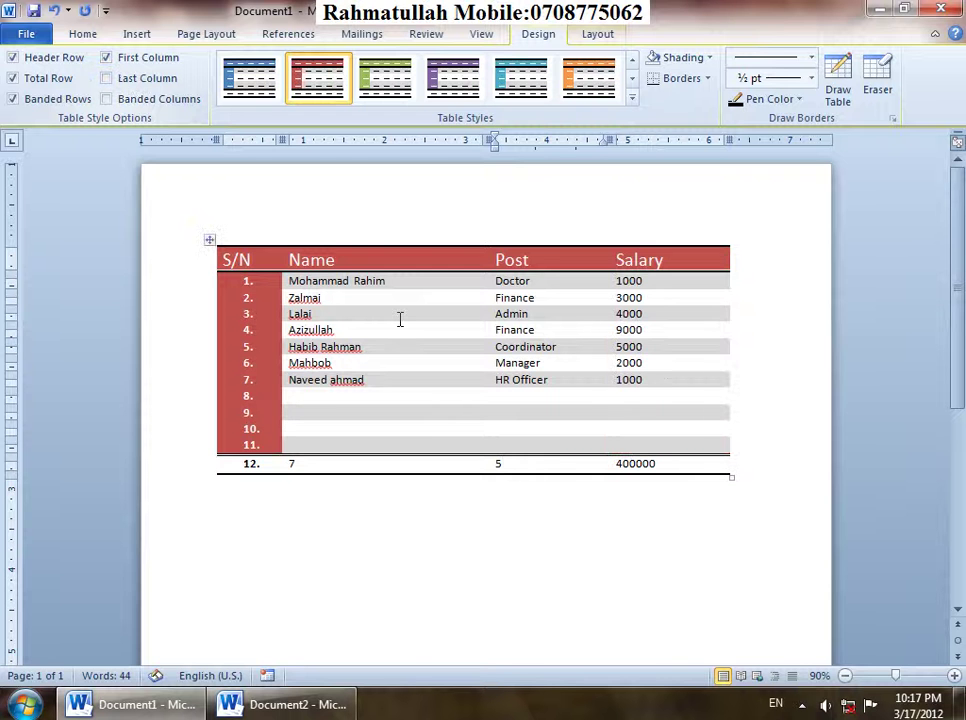
Compare the salary table's banding by turning Banded Rows off and on, and Banded Columns on and off.
drag(592, 284, 590, 314)
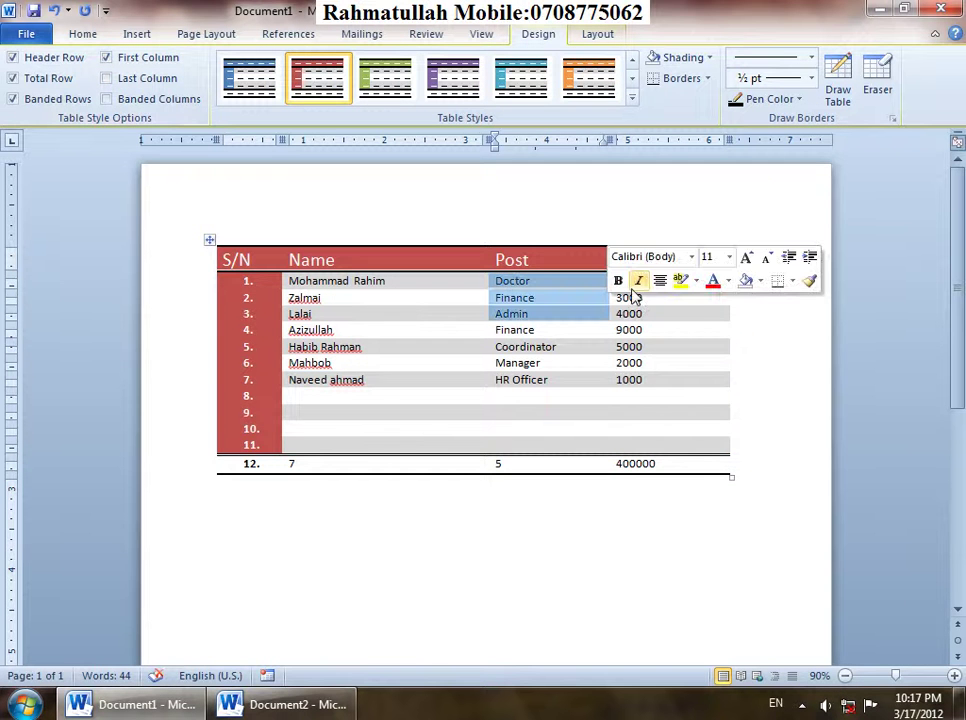
click(471, 284)
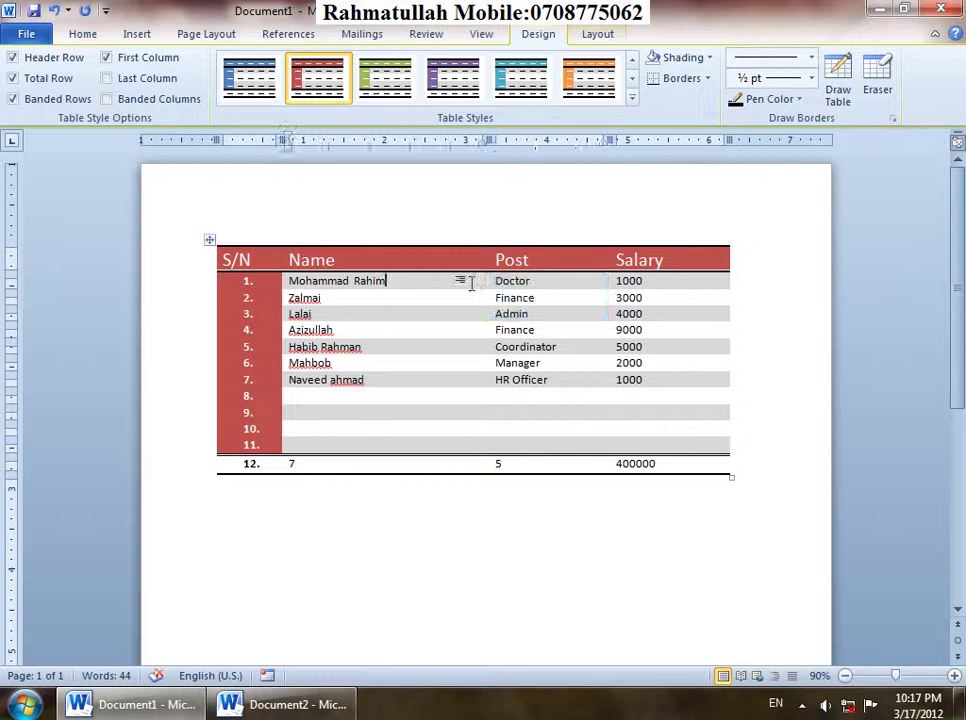
drag(471, 284, 663, 289)
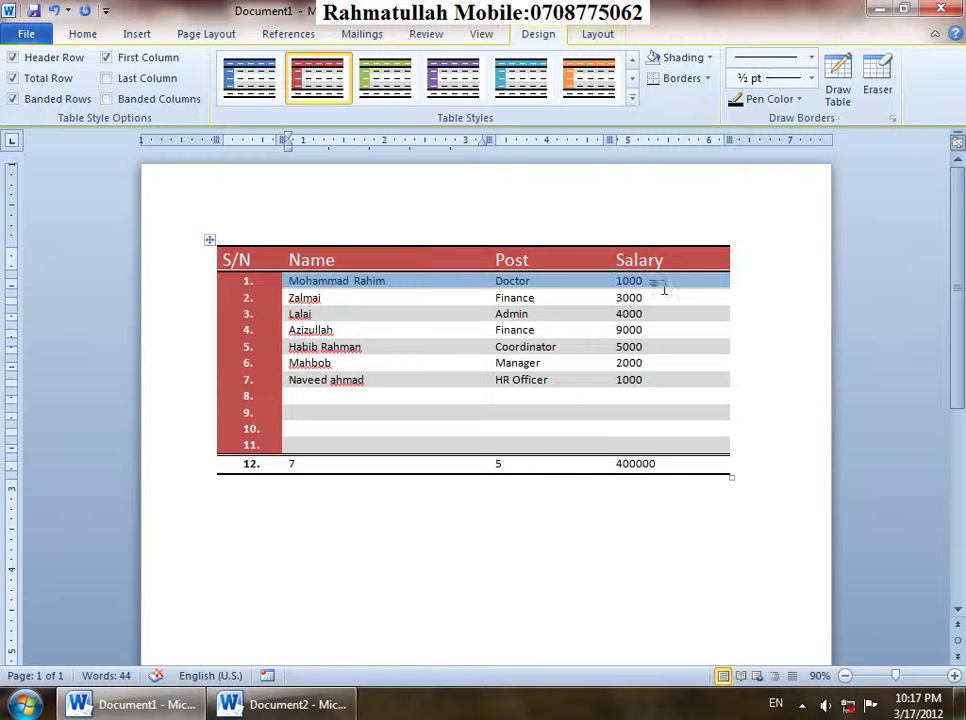
drag(266, 283, 250, 298)
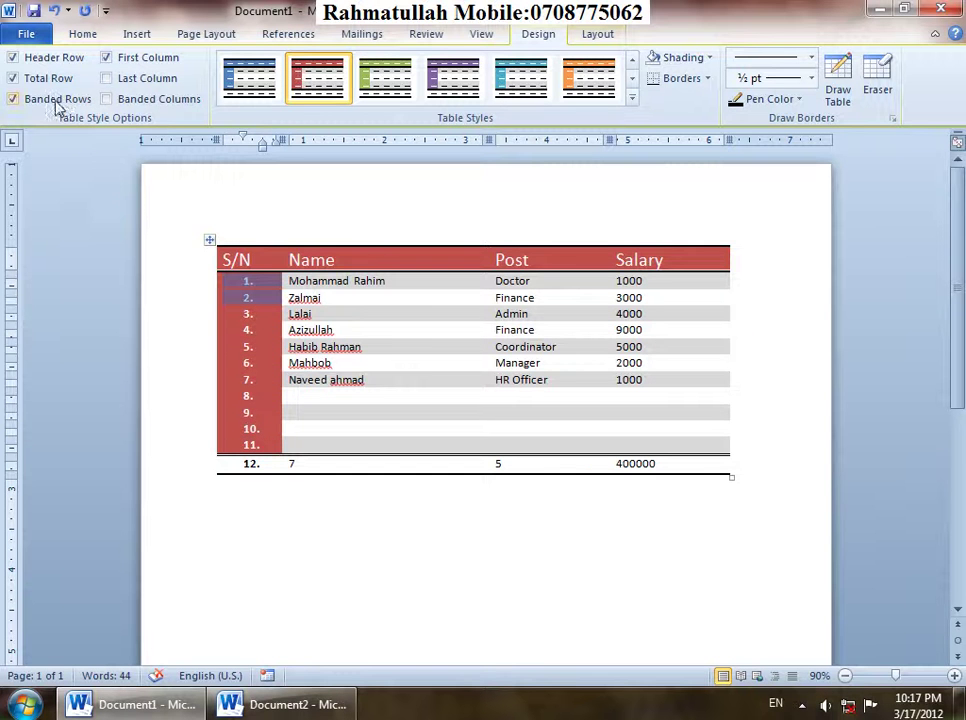
click(14, 99)
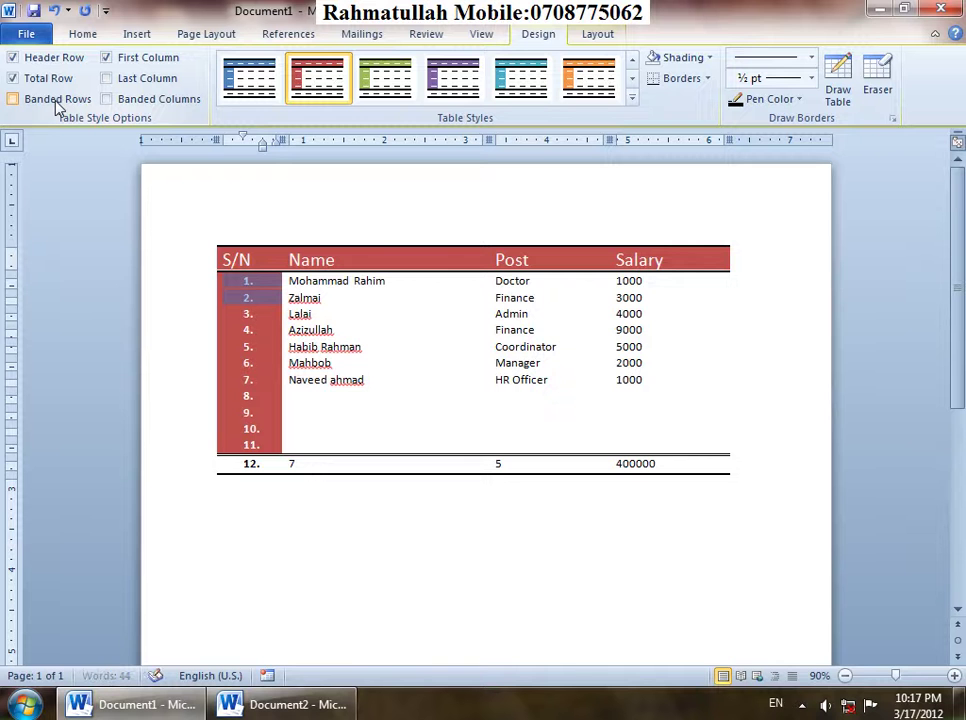
click(57, 103)
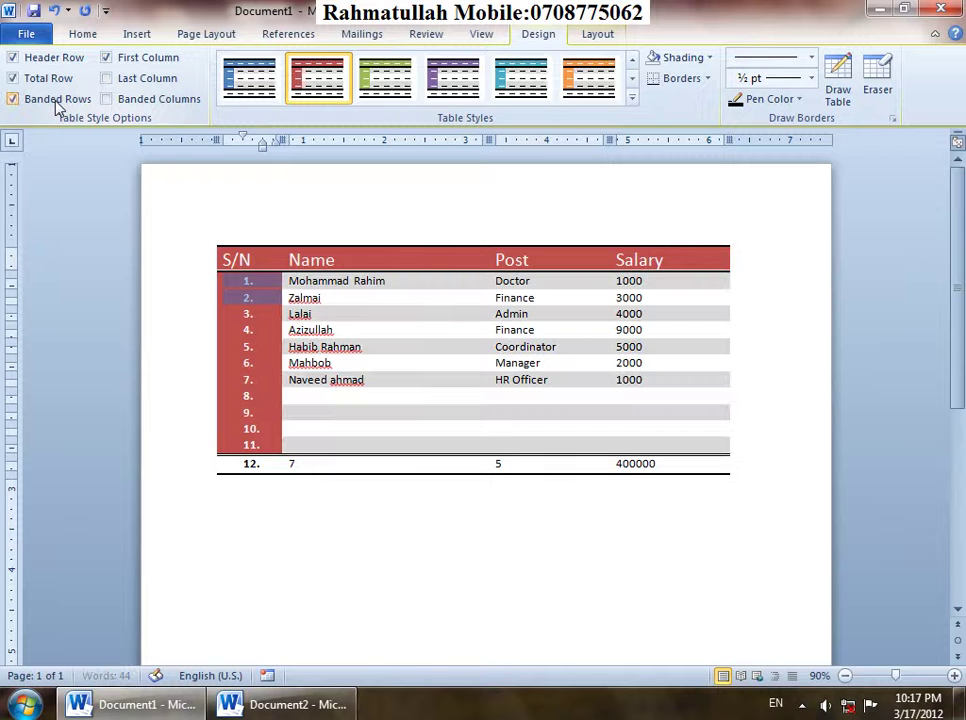
click(106, 99)
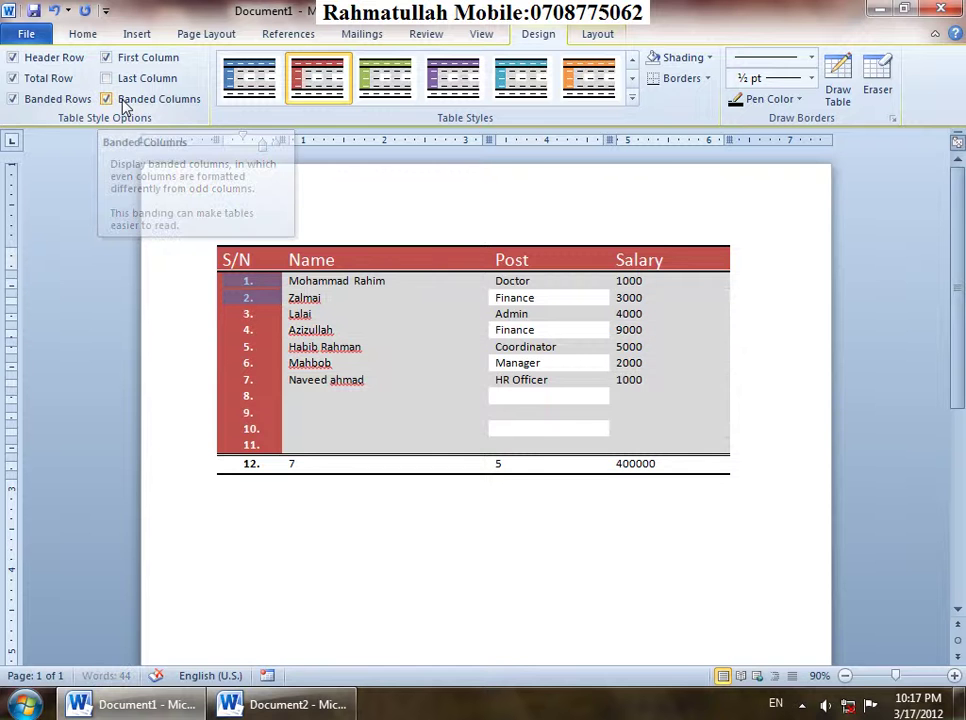
click(123, 104)
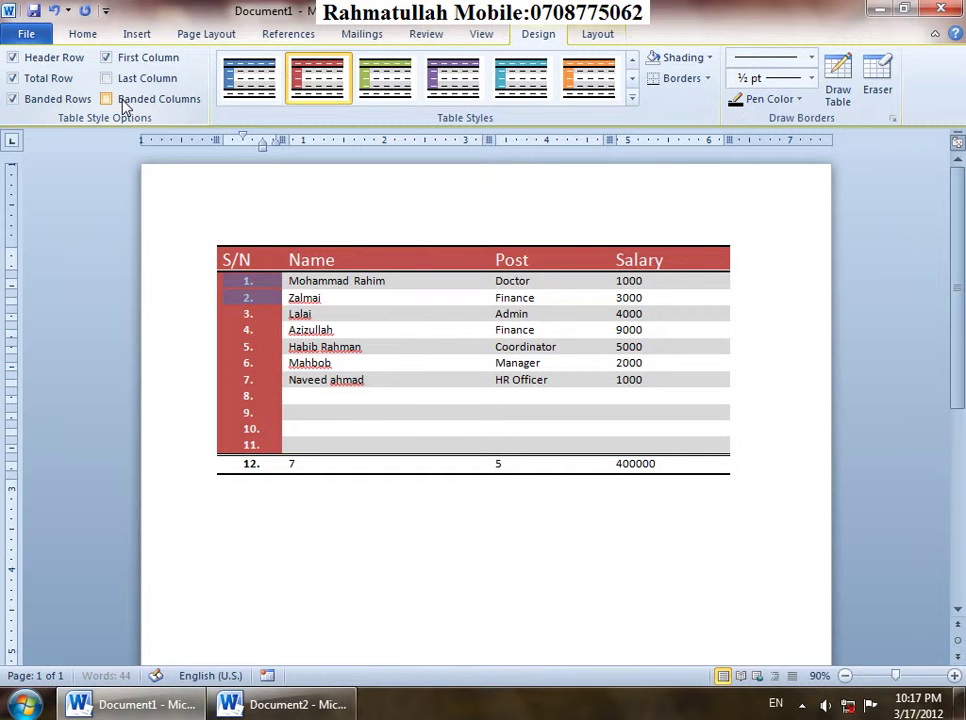
Apply the red built-in style with a solid header and thin row lines, and toggle First Column to compare it.
click(632, 98)
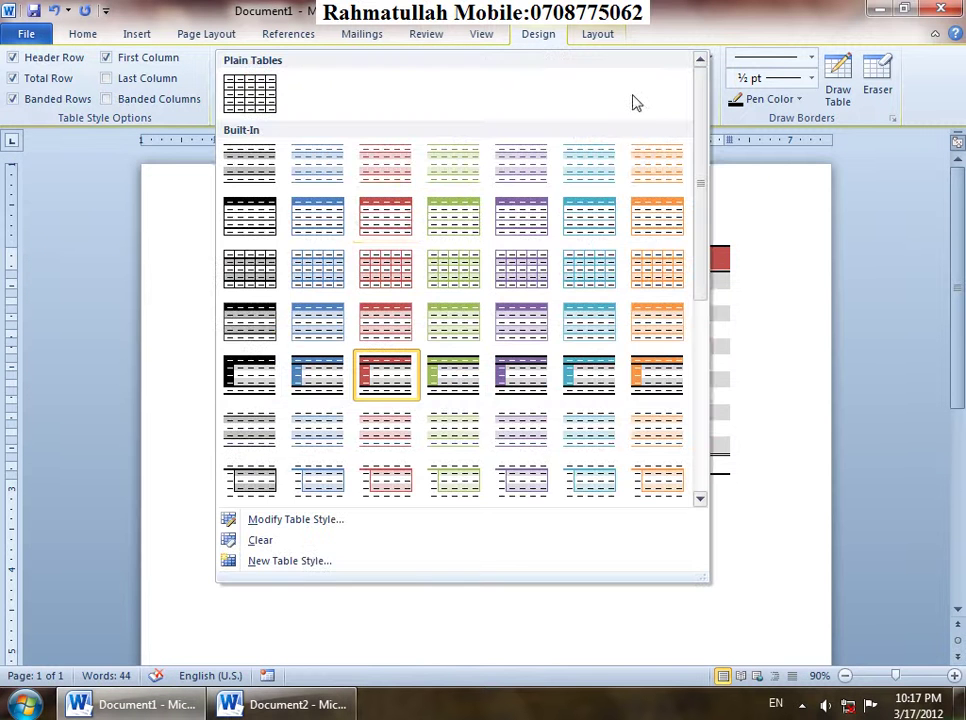
click(367, 219)
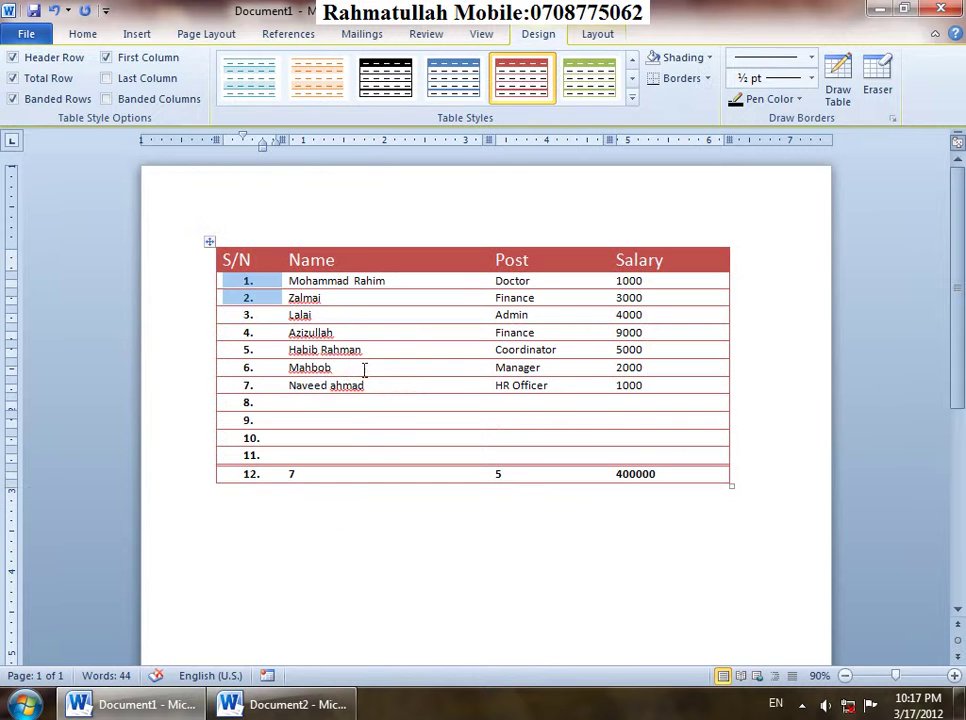
click(107, 58)
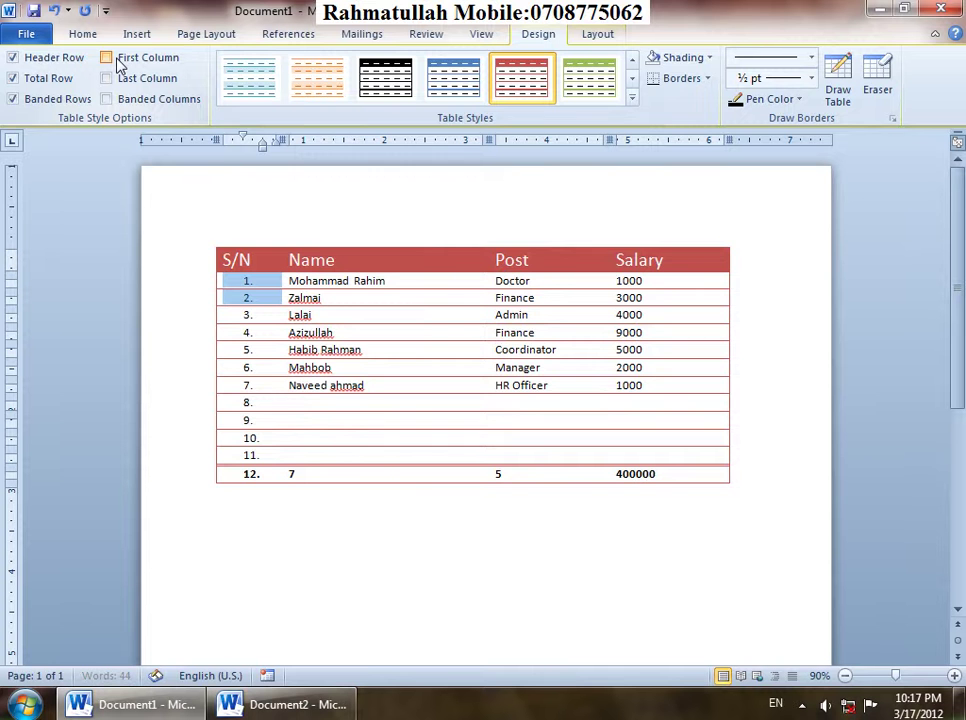
click(118, 62)
Apply the purple built-in style with grey banding to the salary table, with First Column off and Banded Columns on.
click(632, 98)
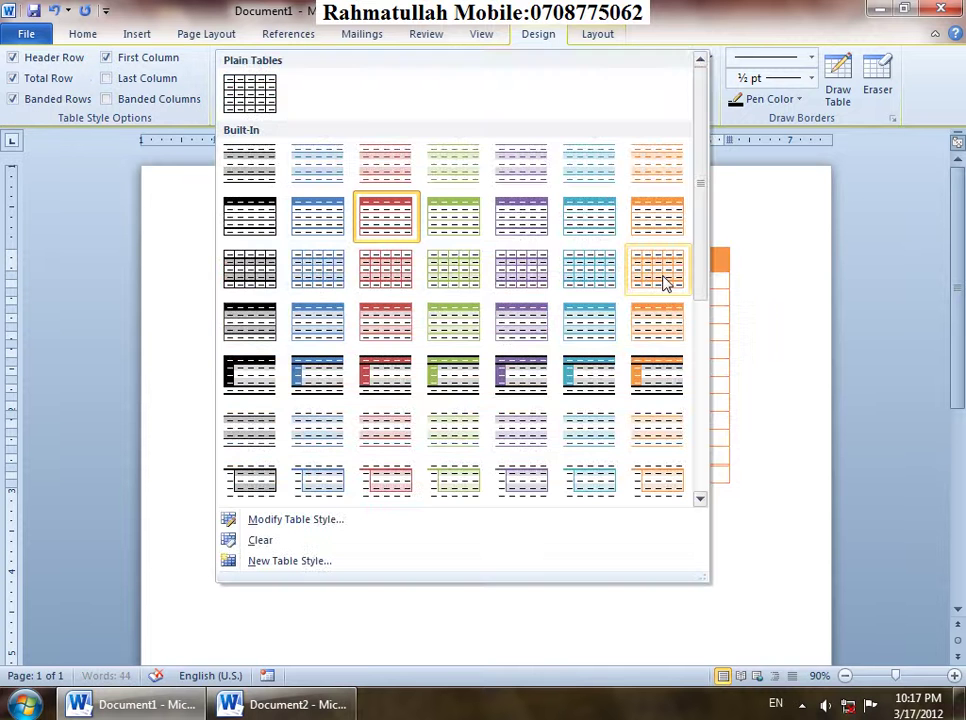
click(519, 373)
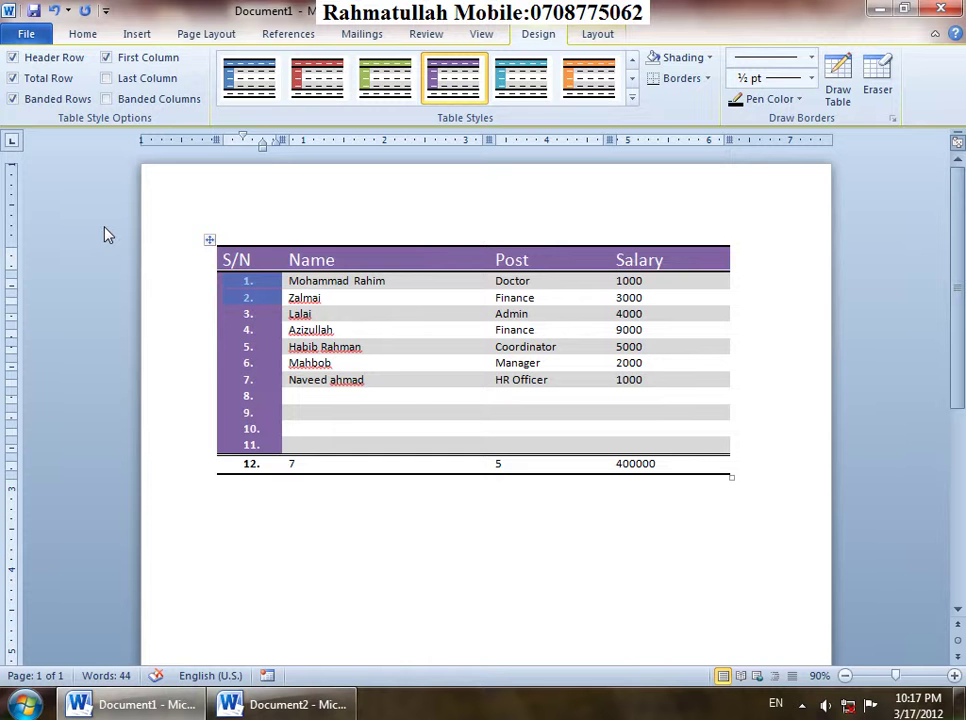
click(112, 59)
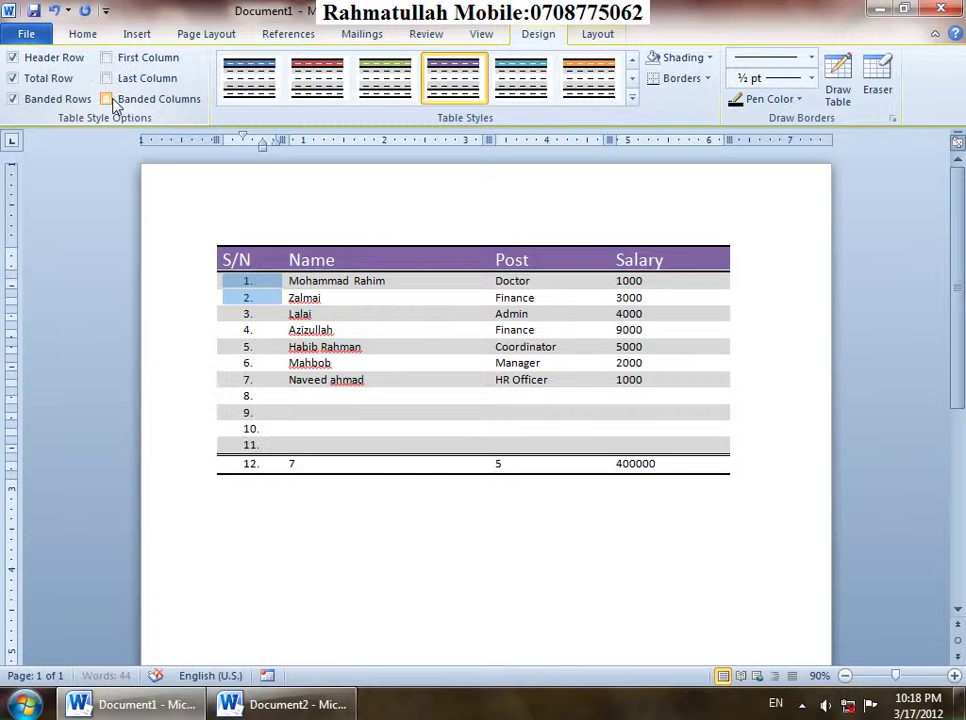
click(106, 99)
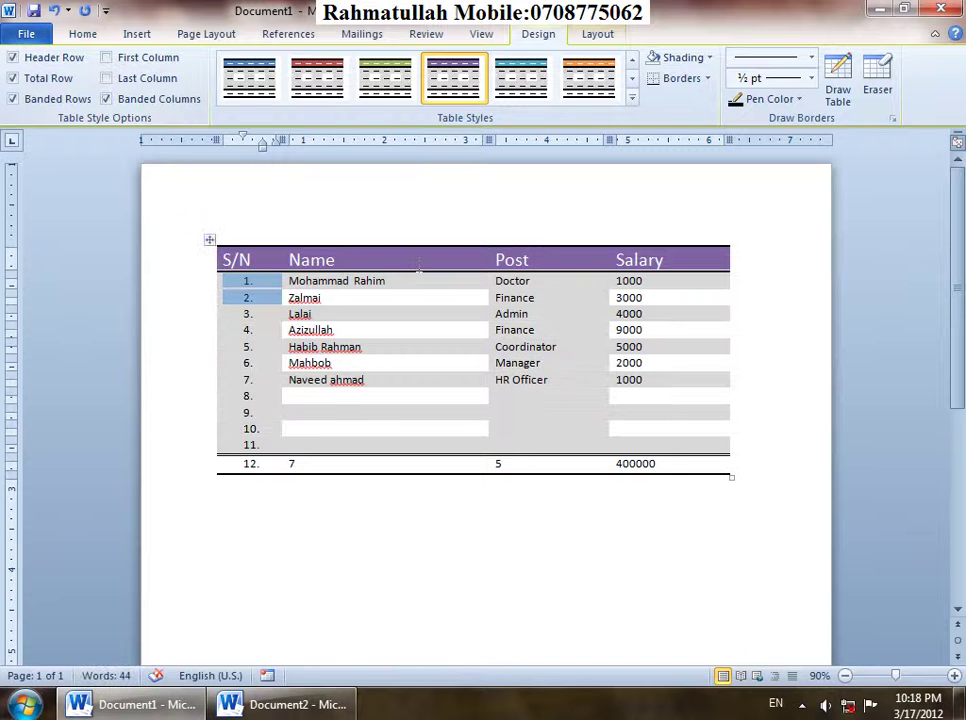
Compare the red and green built-in list styles with a solid header and cell borders on the salary table.
drag(416, 282, 410, 428)
click(240, 244)
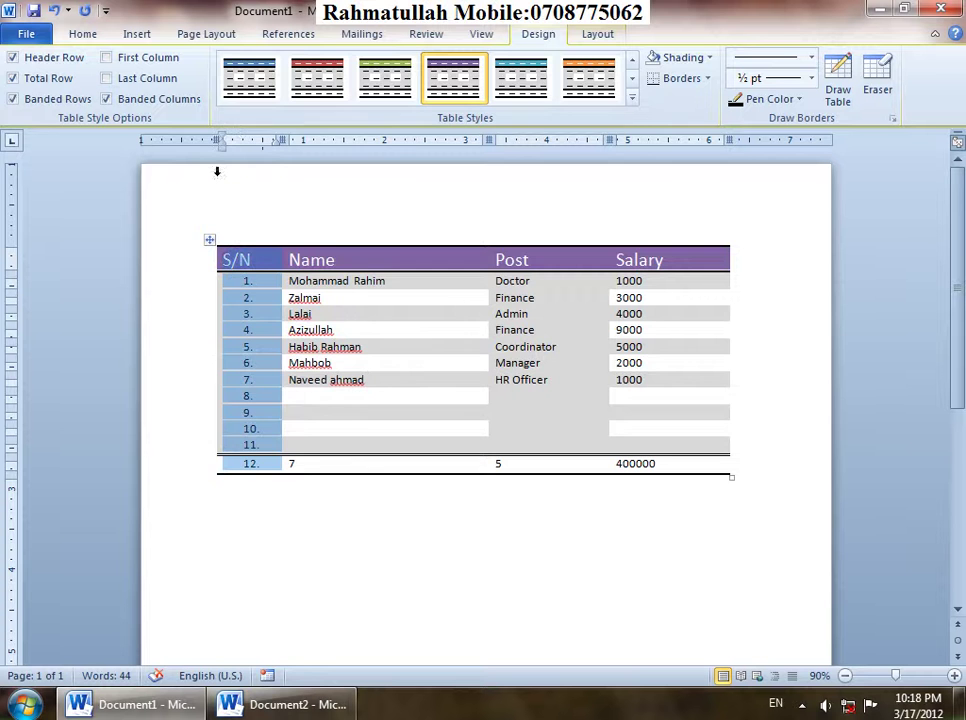
click(633, 101)
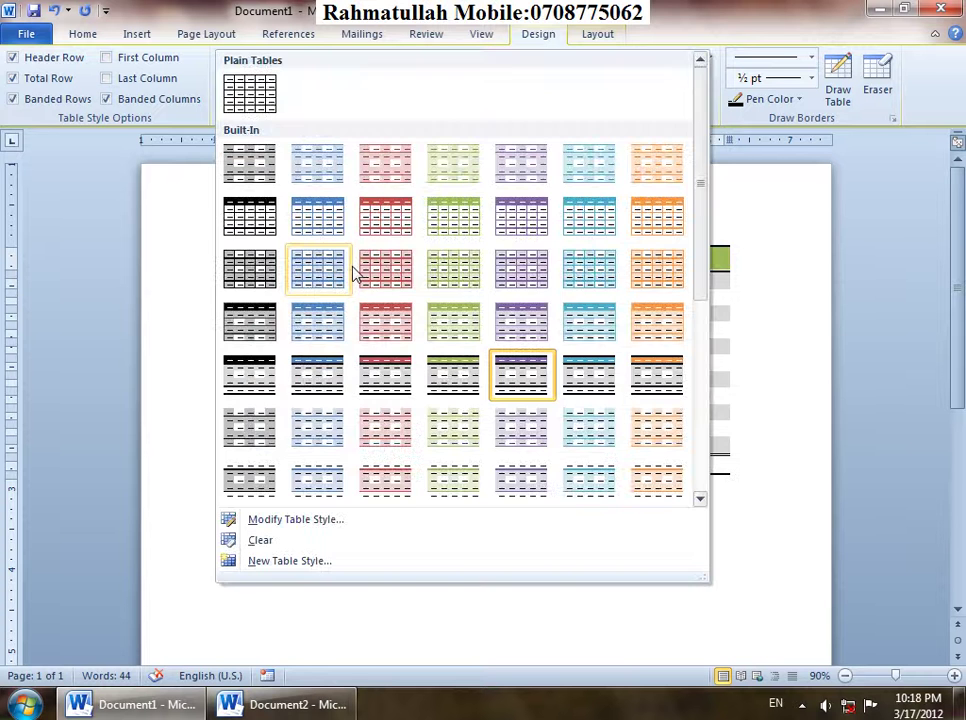
click(370, 270)
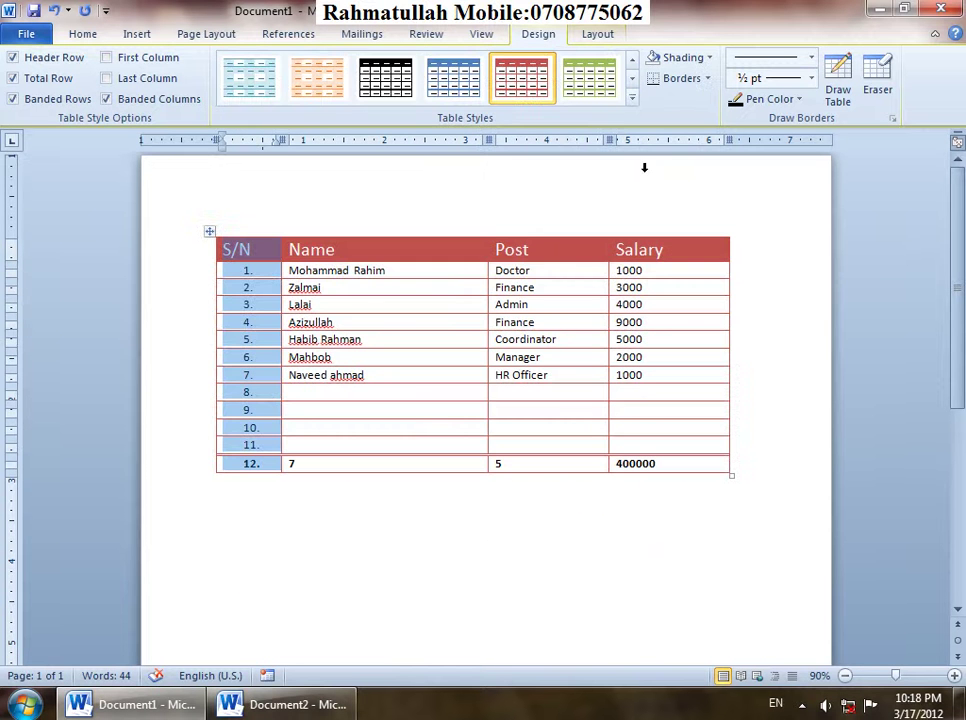
click(604, 90)
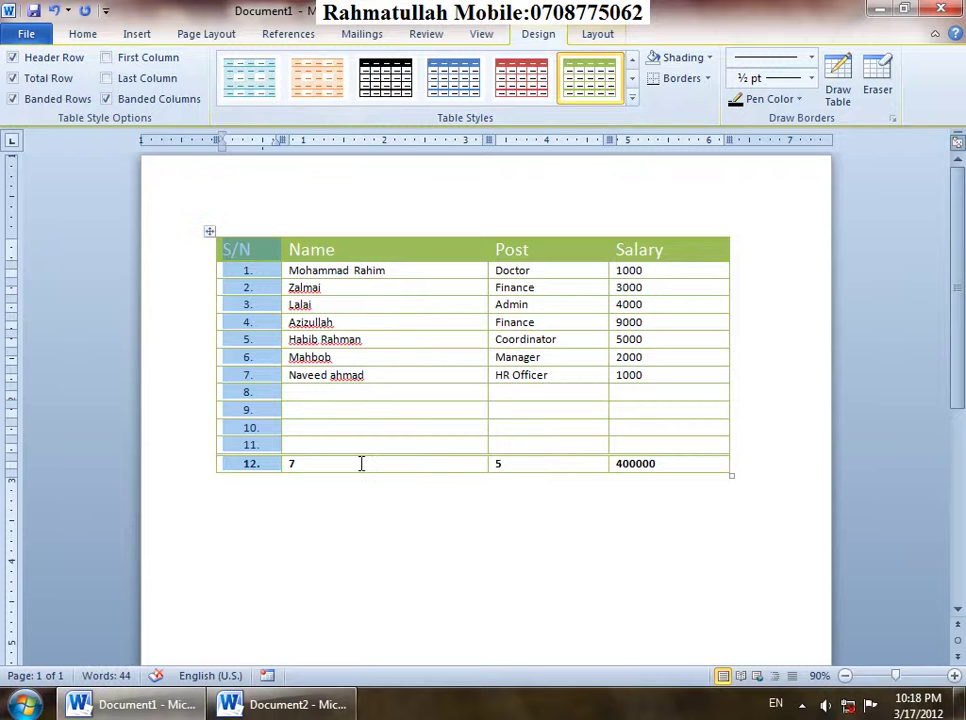
Turn Banded Columns and Banded Rows off and back on to compare the green style's inner border lines.
drag(361, 463, 656, 463)
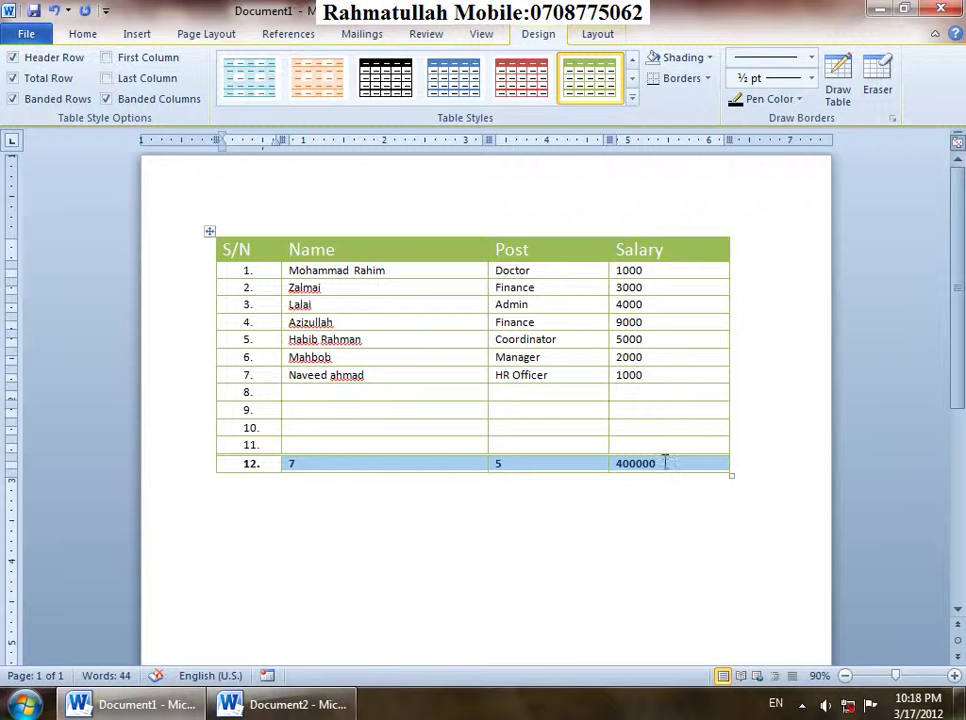
click(127, 102)
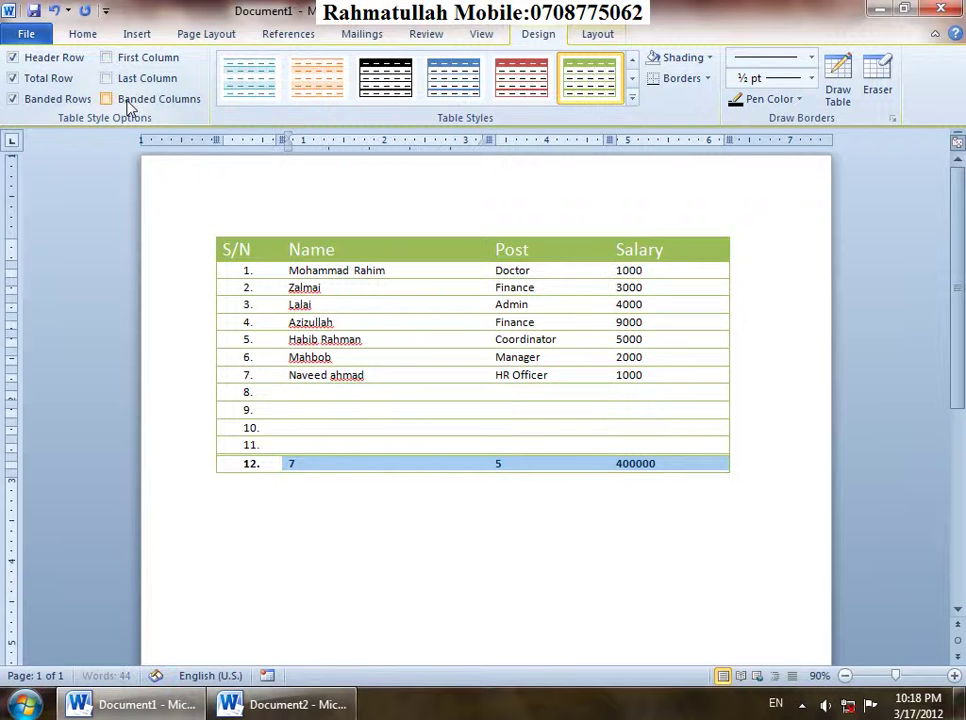
click(13, 99)
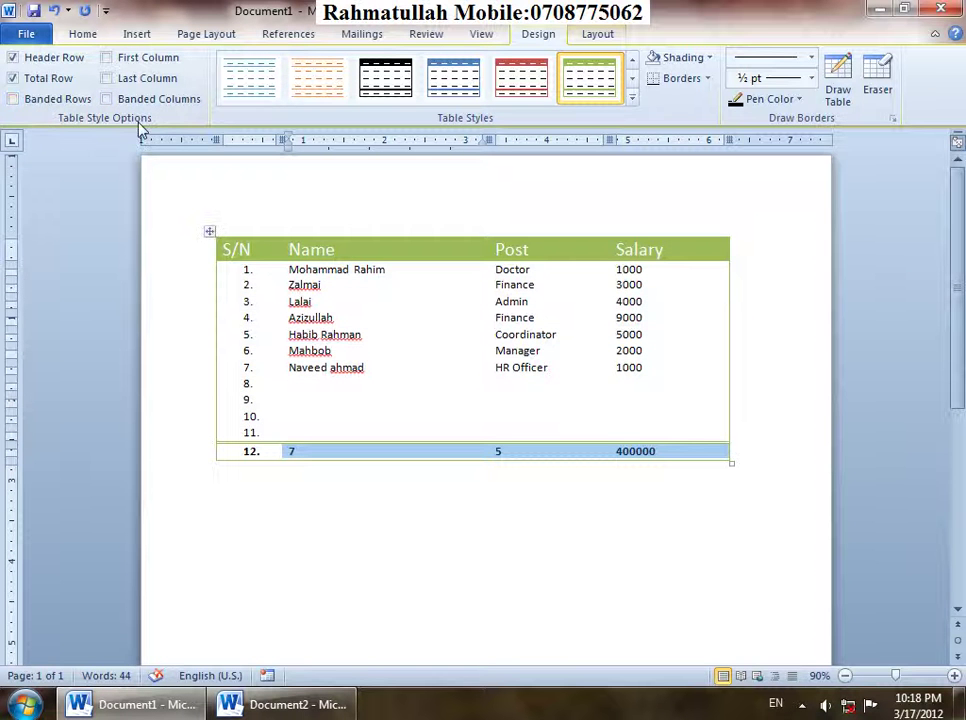
click(106, 99)
click(26, 103)
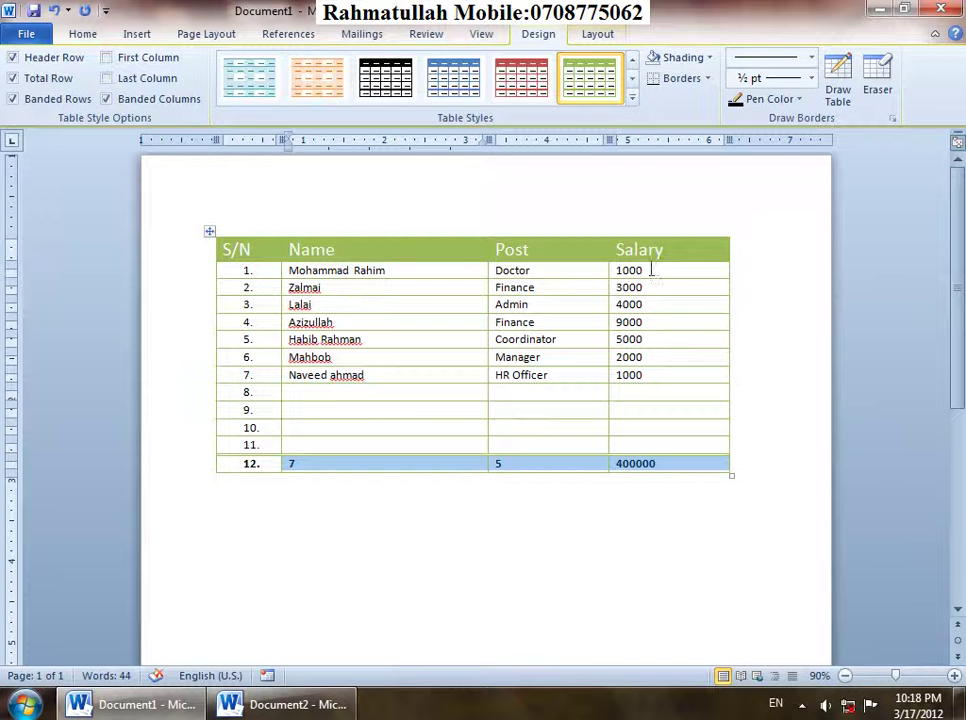
Apply the dark teal built-in style with a black header to the salary table.
drag(650, 270, 250, 271)
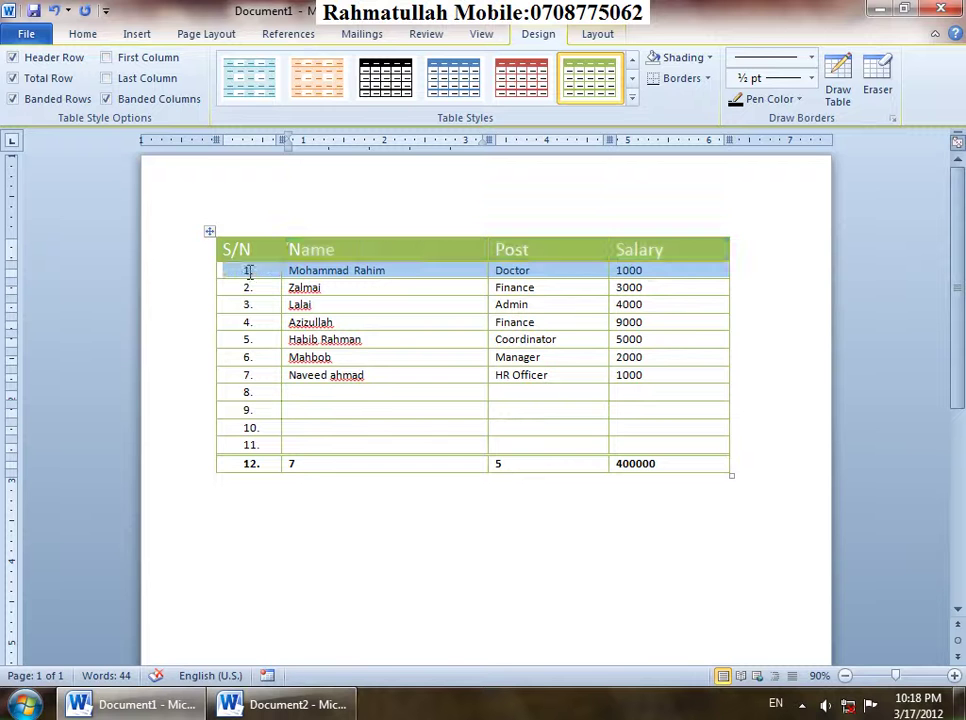
click(632, 97)
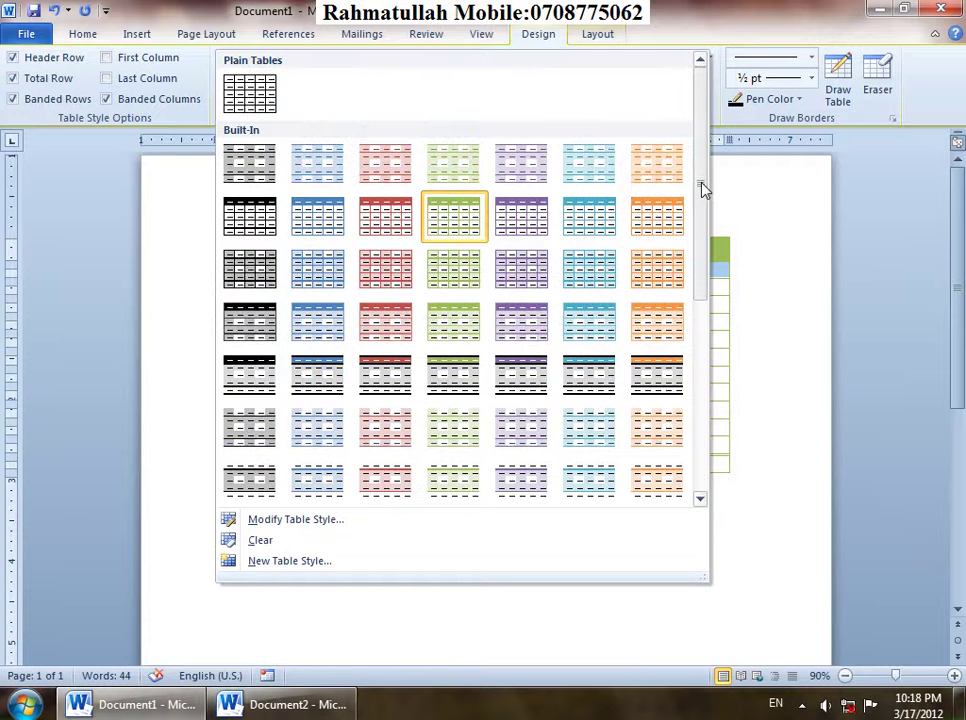
drag(703, 189, 690, 383)
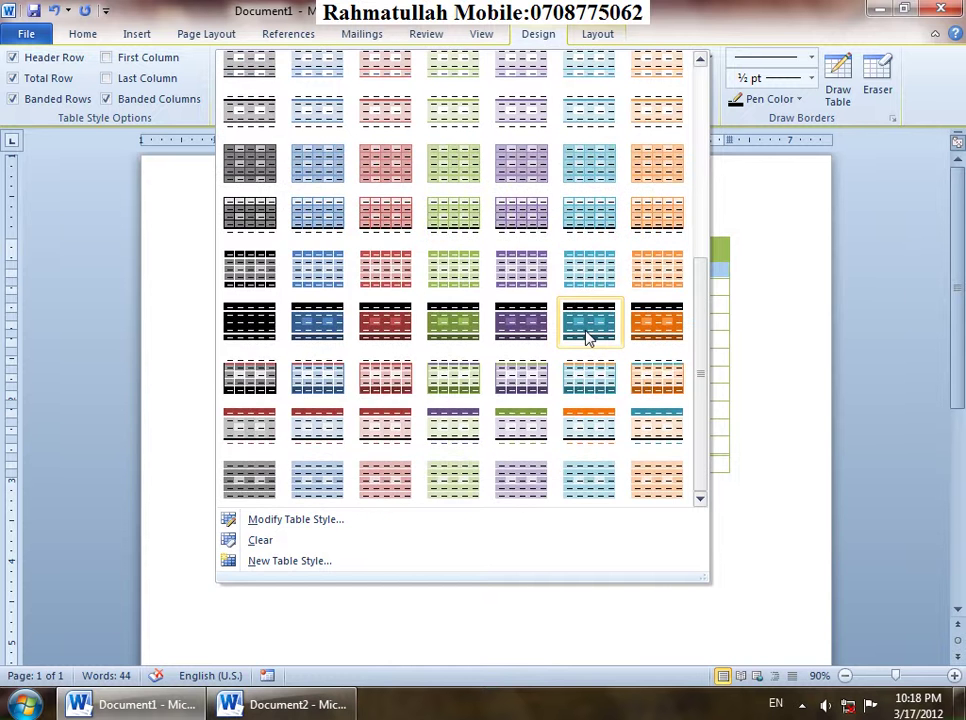
click(588, 322)
click(403, 345)
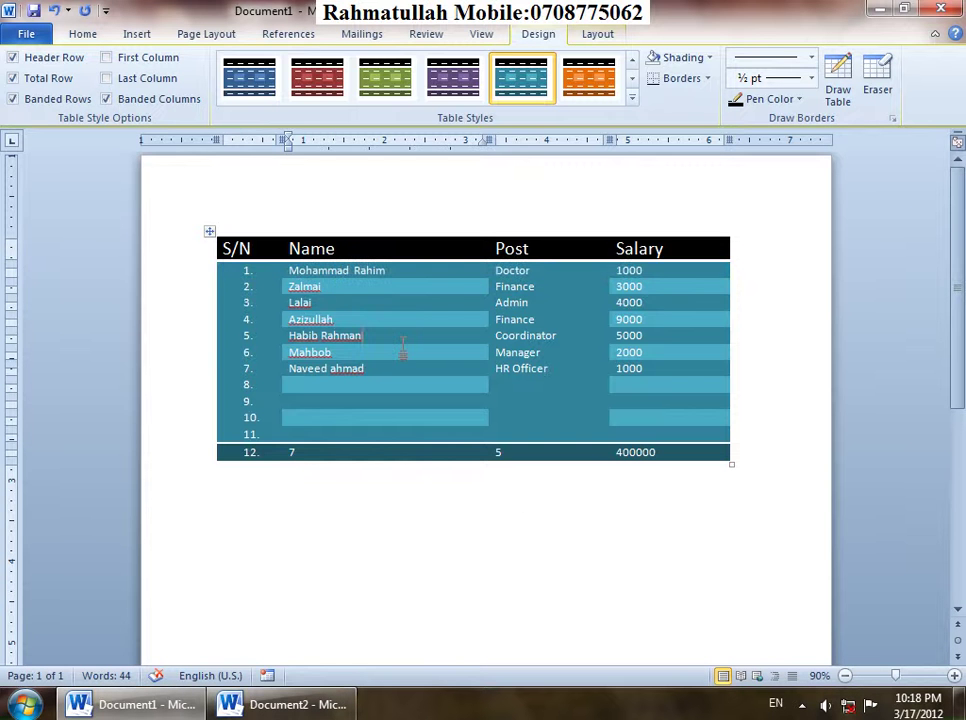
click(403, 356)
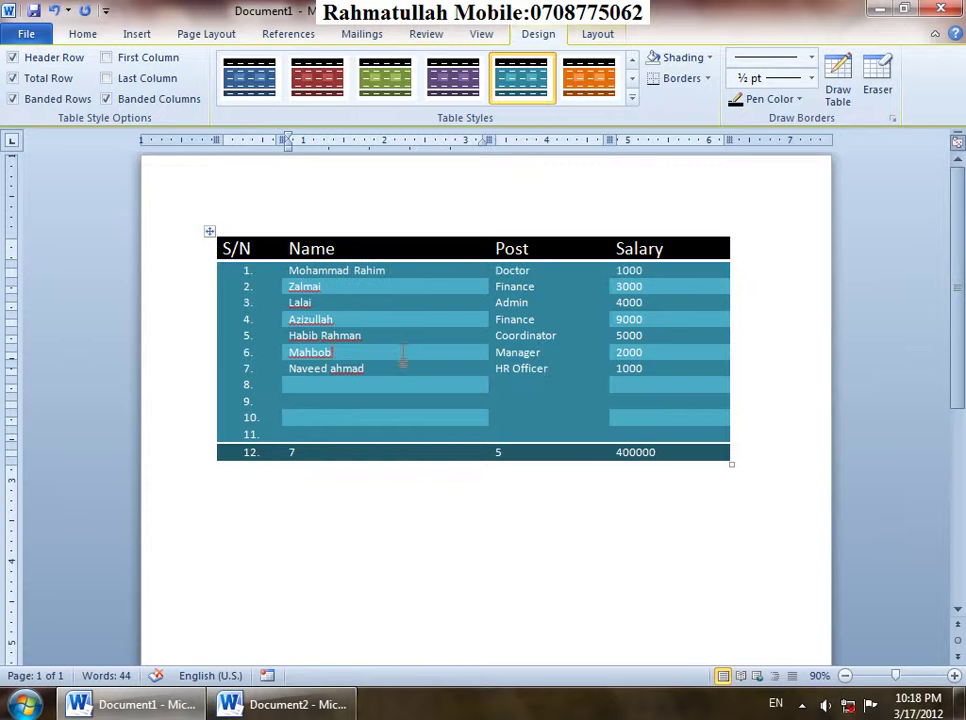
Switch the salary table to the plain grid style, and from there to the red Light List - Accent 2 style.
click(632, 98)
click(262, 104)
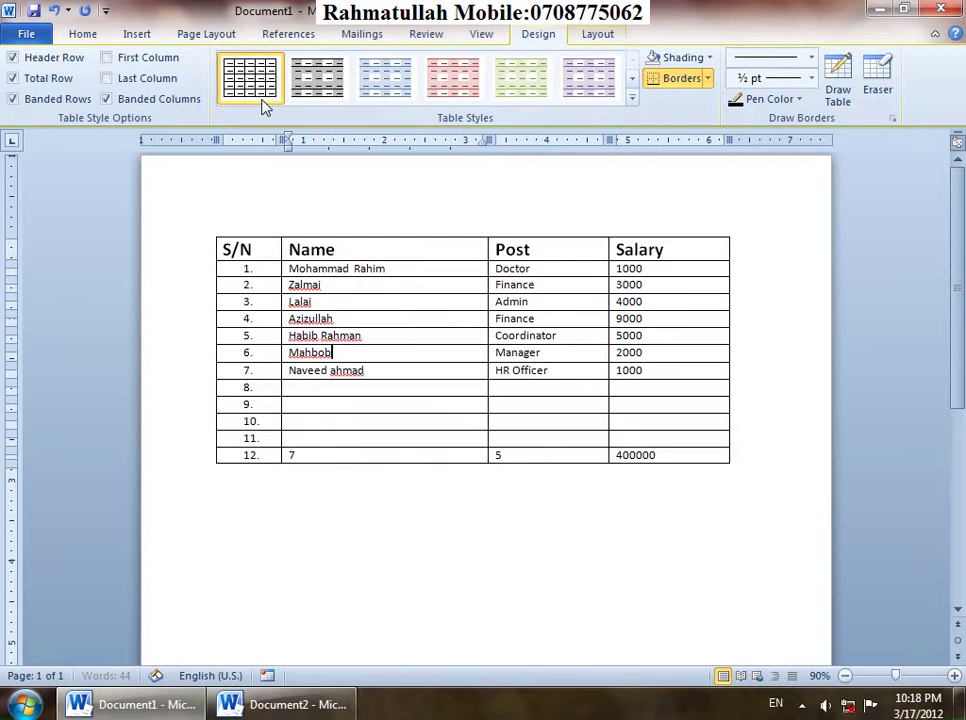
click(632, 98)
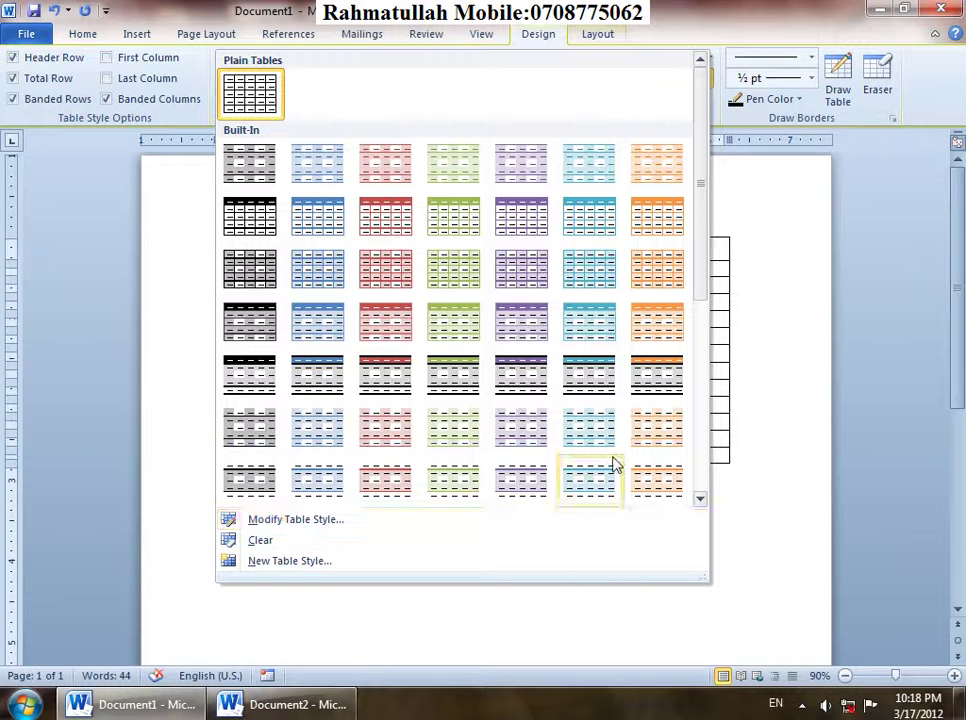
click(675, 147)
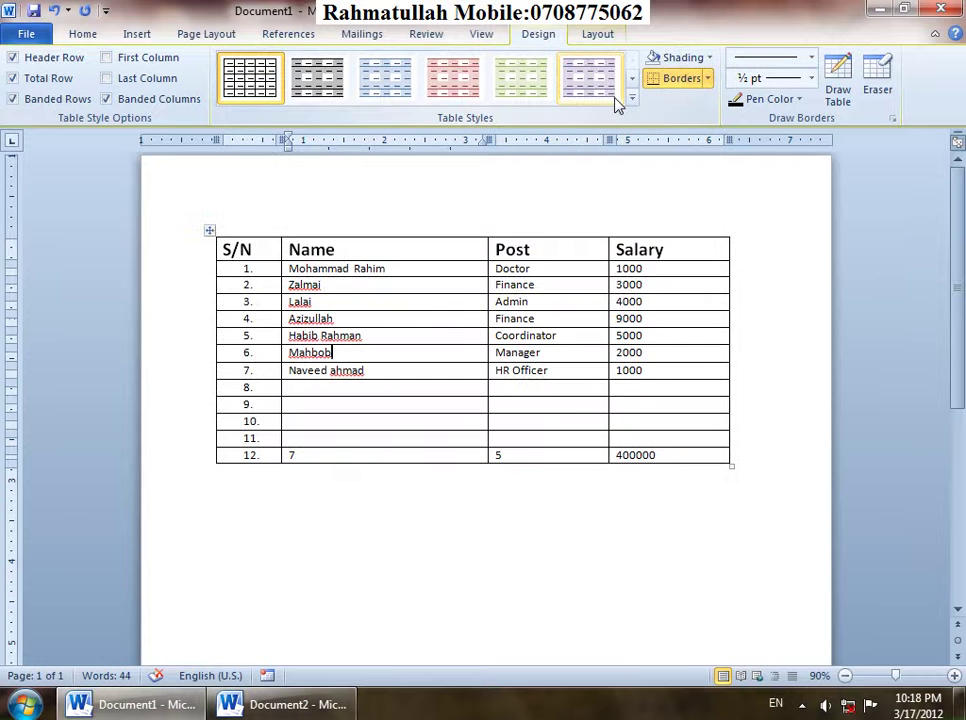
click(629, 99)
click(580, 299)
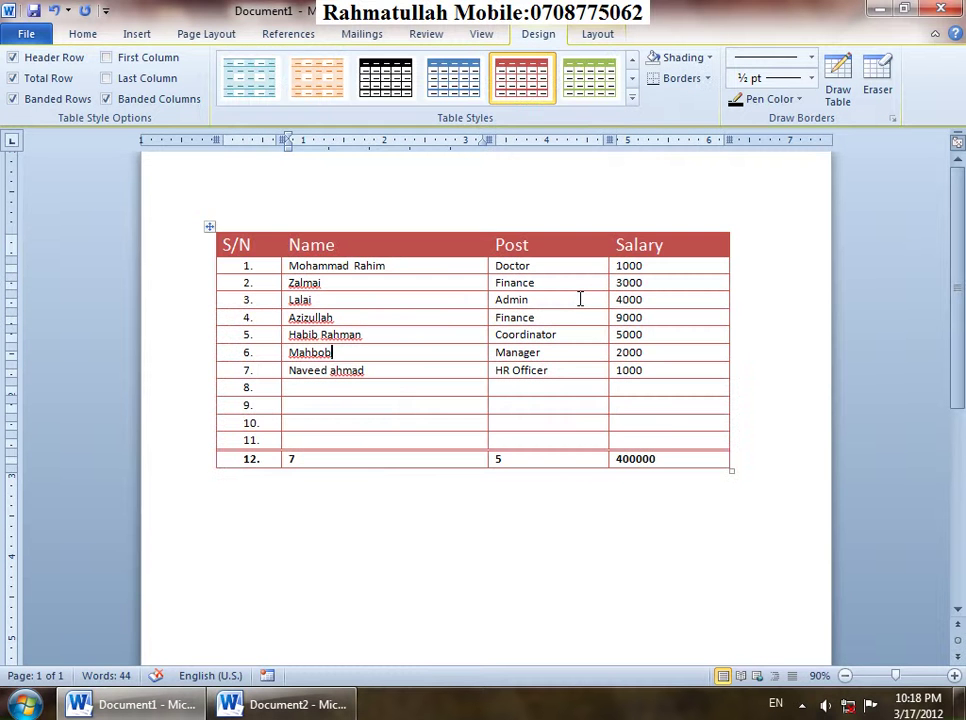
Open the Light List - Accent 2 table style for modification and rename it User Table.
click(632, 99)
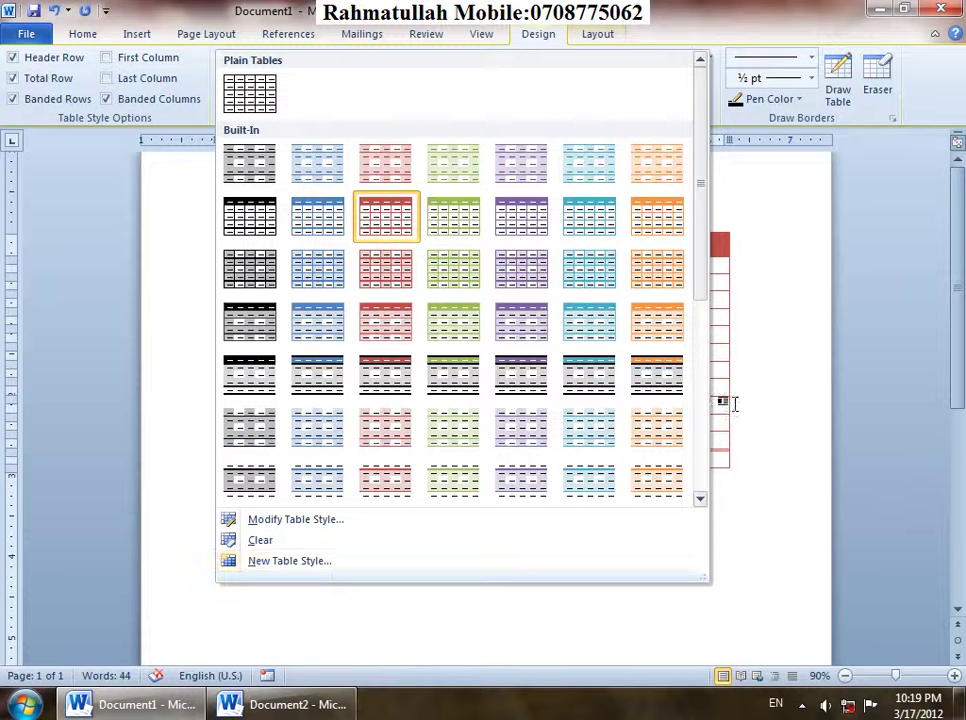
click(263, 530)
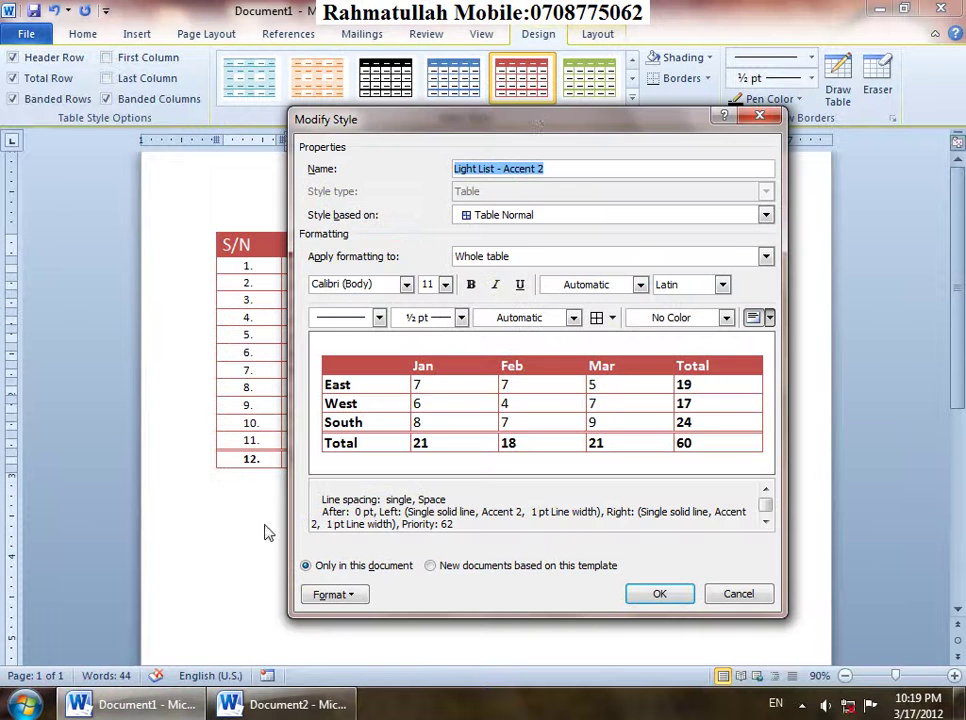
drag(541, 117, 673, 40)
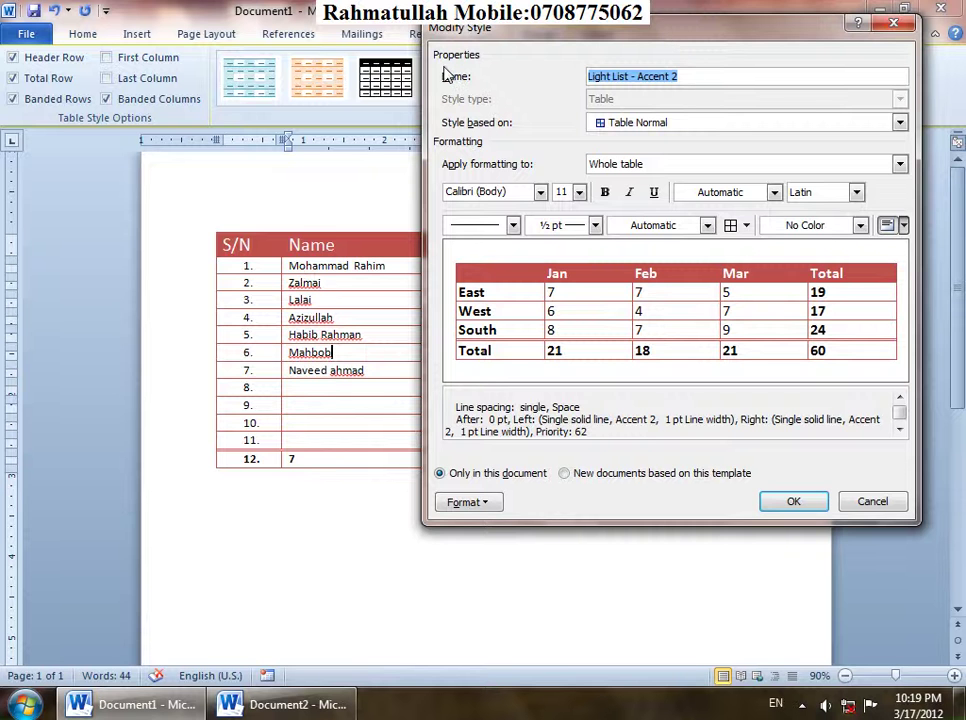
text(User )
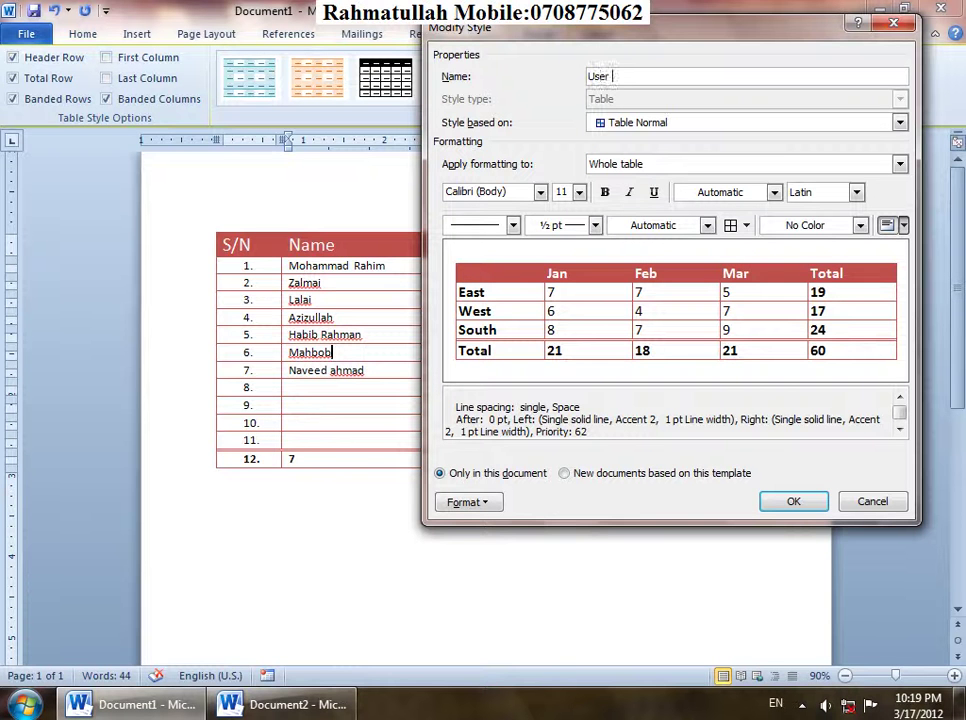
text(Table)
Give the whole-table formatting of the style double-line 1 ½ pt borders on all sides and inside lines.
click(512, 226)
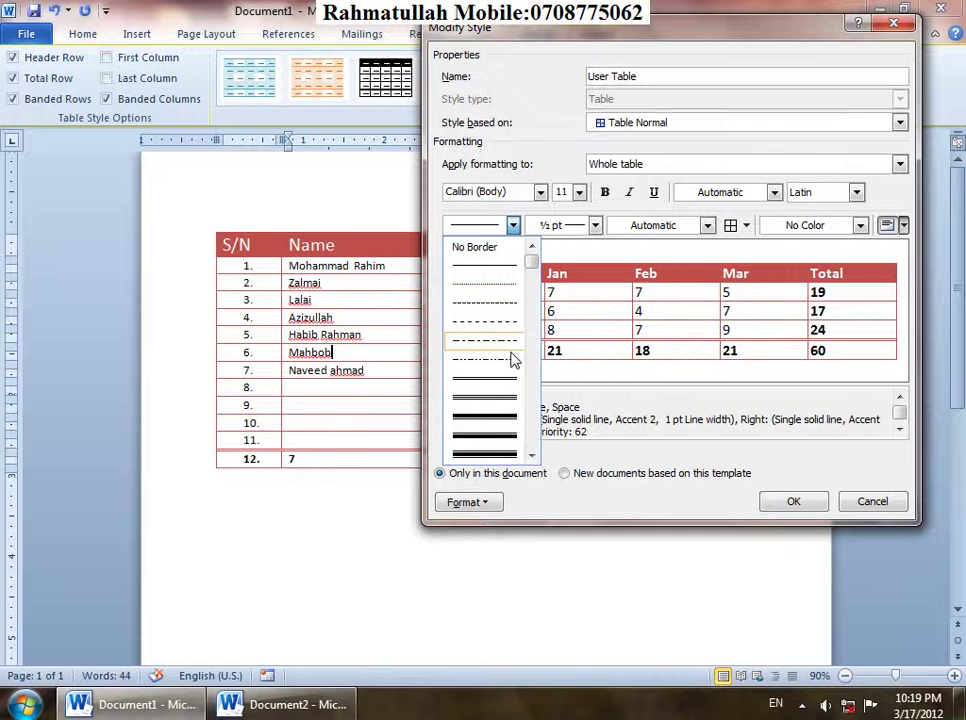
click(495, 377)
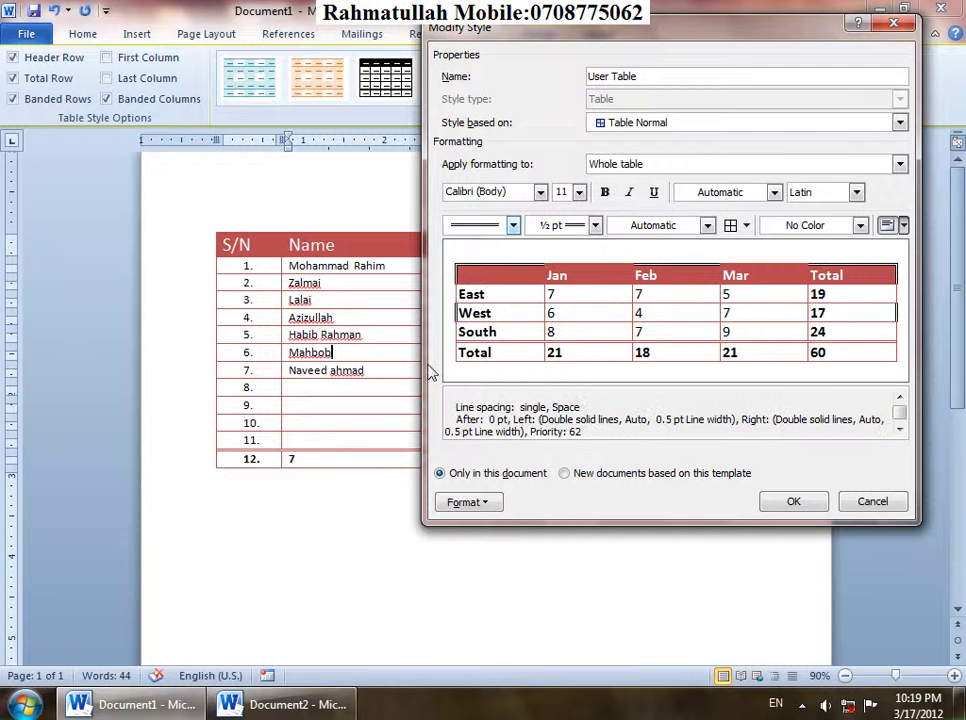
click(595, 226)
click(575, 312)
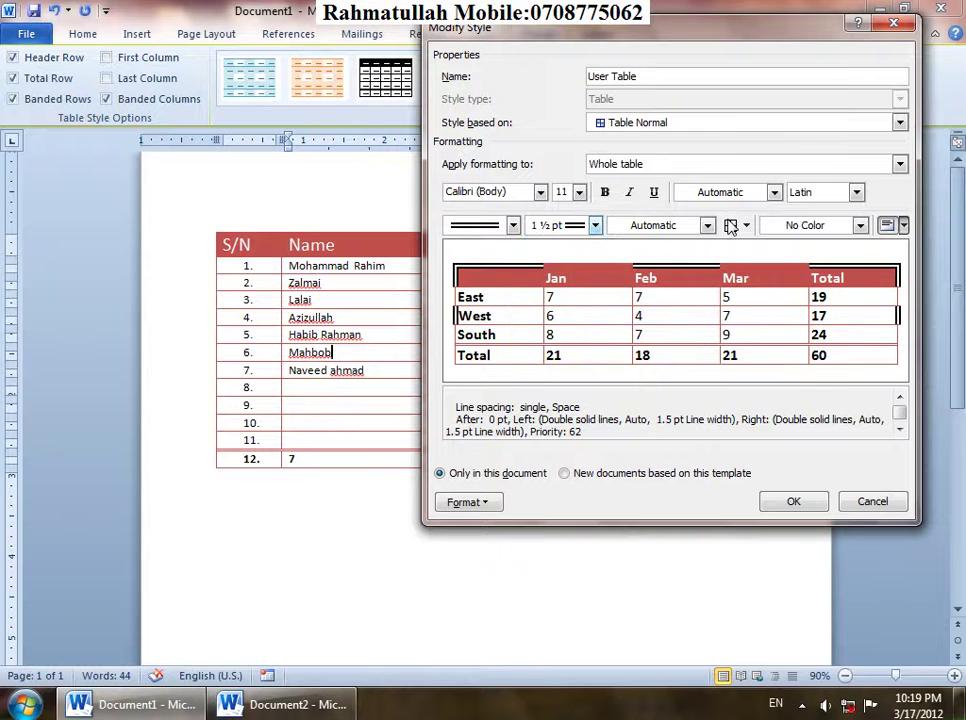
click(731, 226)
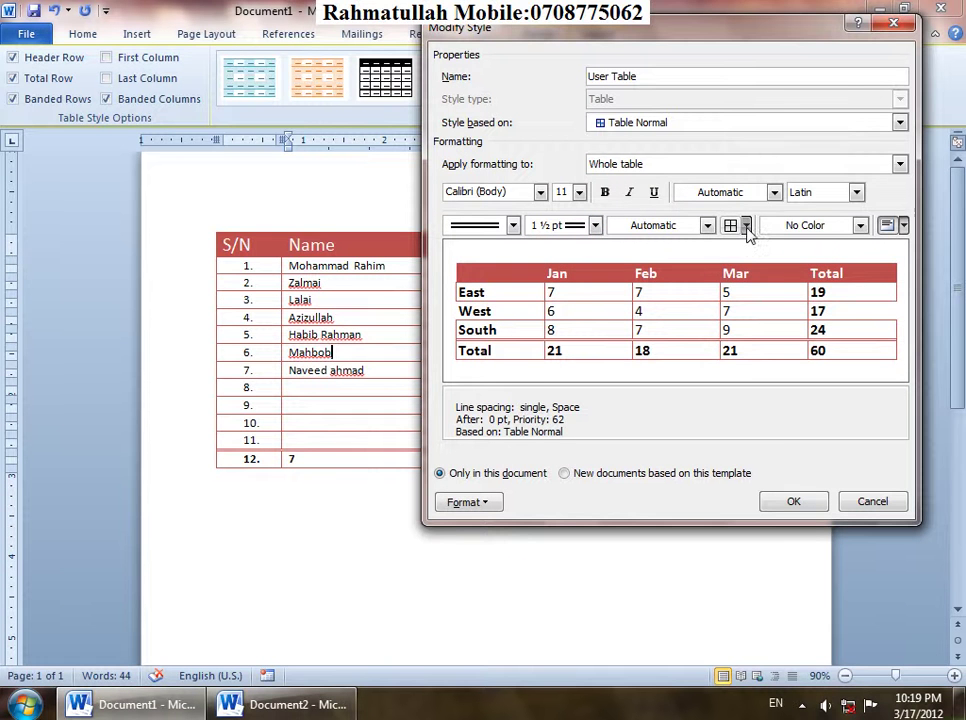
click(746, 226)
click(751, 250)
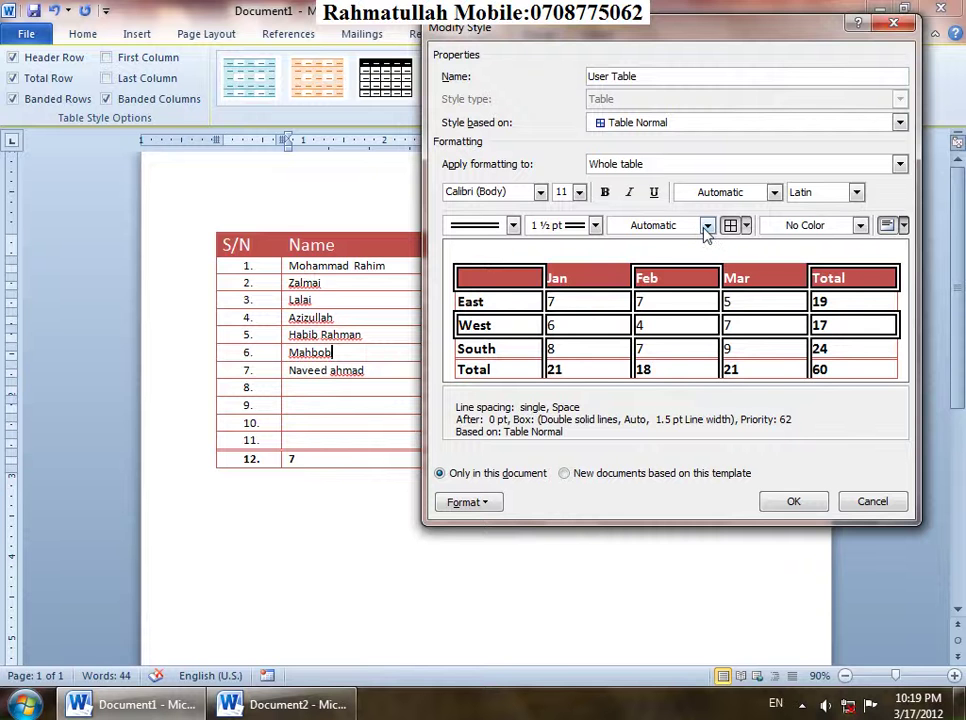
Recolor all of the style's borders, trying red first and settling on the standard green.
click(706, 226)
click(632, 384)
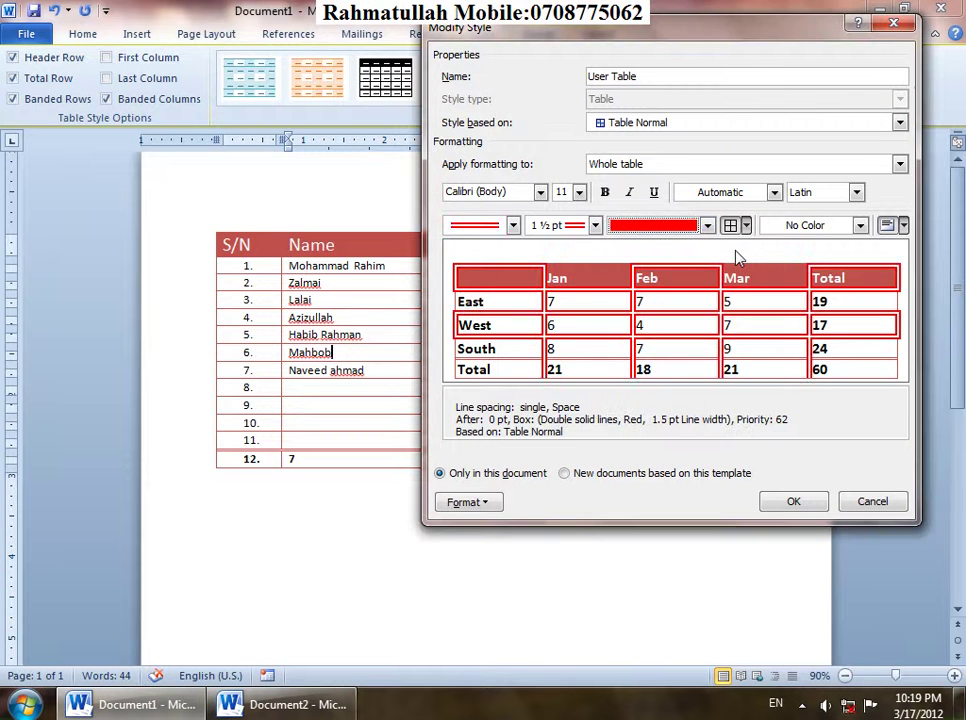
click(746, 226)
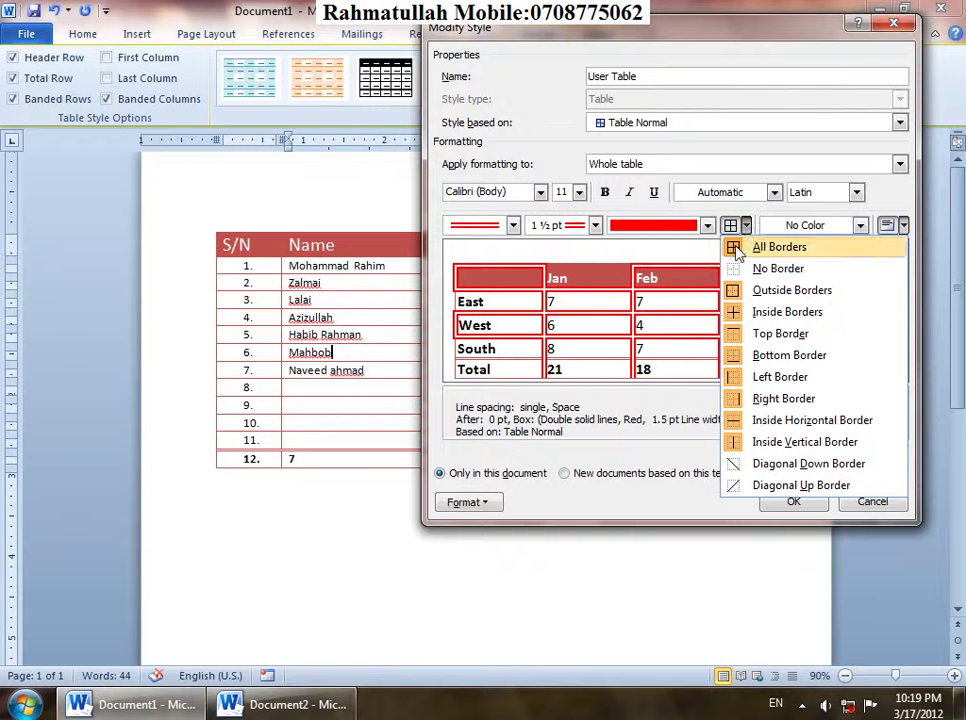
click(735, 249)
click(746, 226)
click(746, 262)
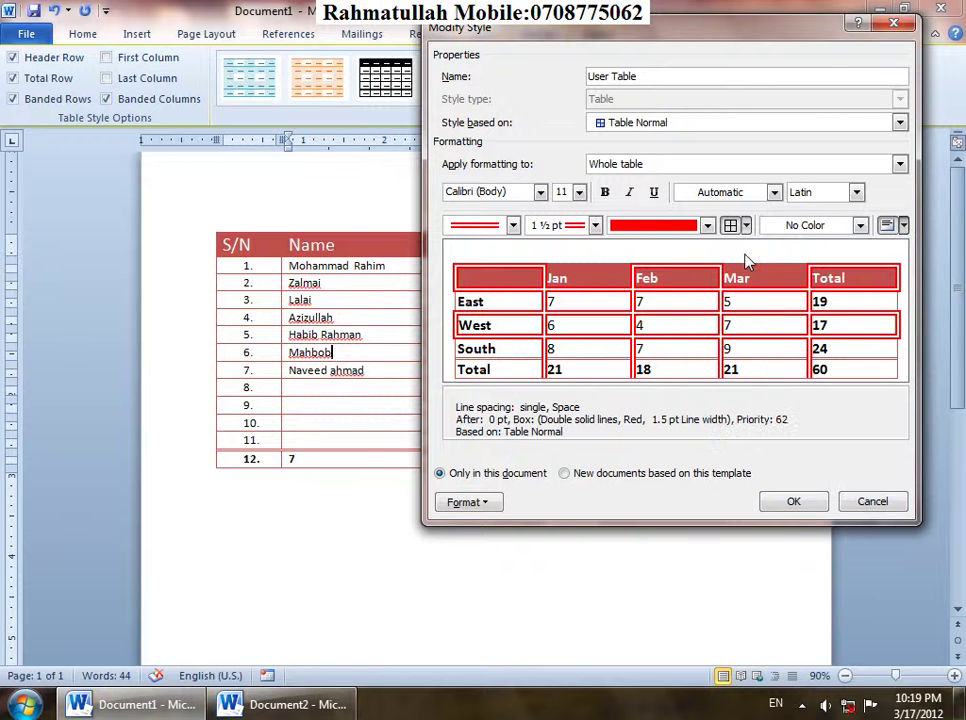
click(707, 226)
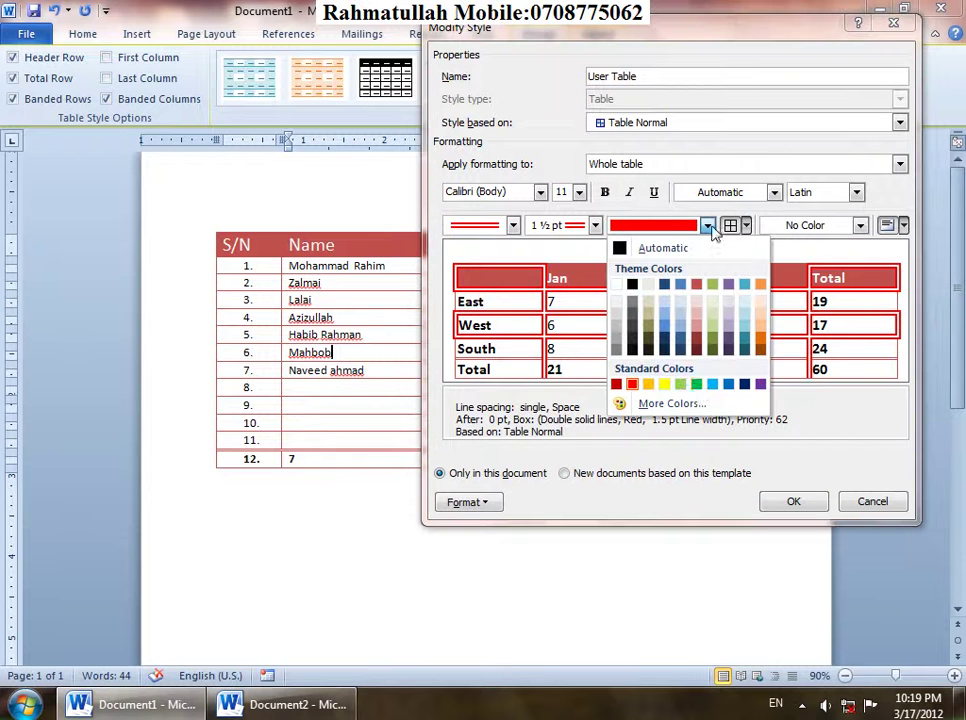
click(697, 385)
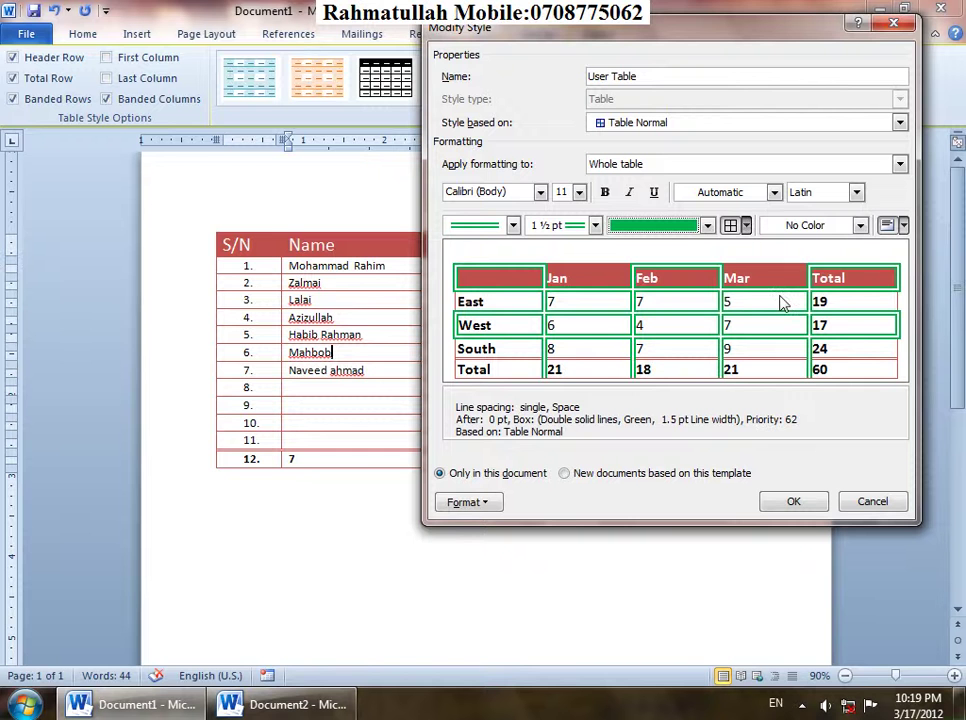
Set the style's whole-table font to Arial Narrow at 16 pt.
click(579, 192)
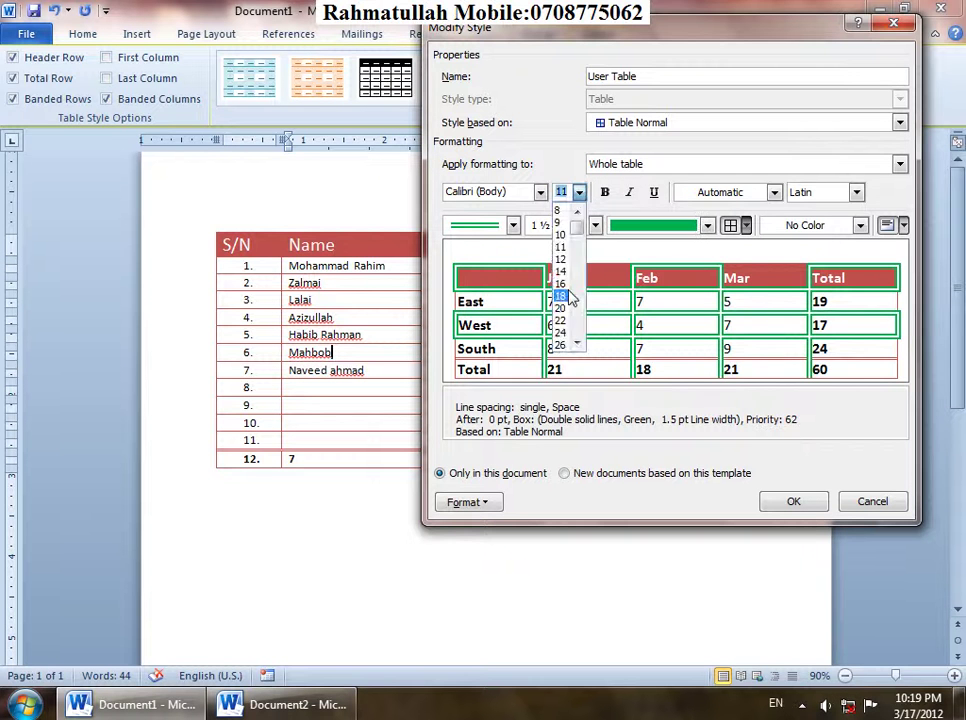
click(566, 285)
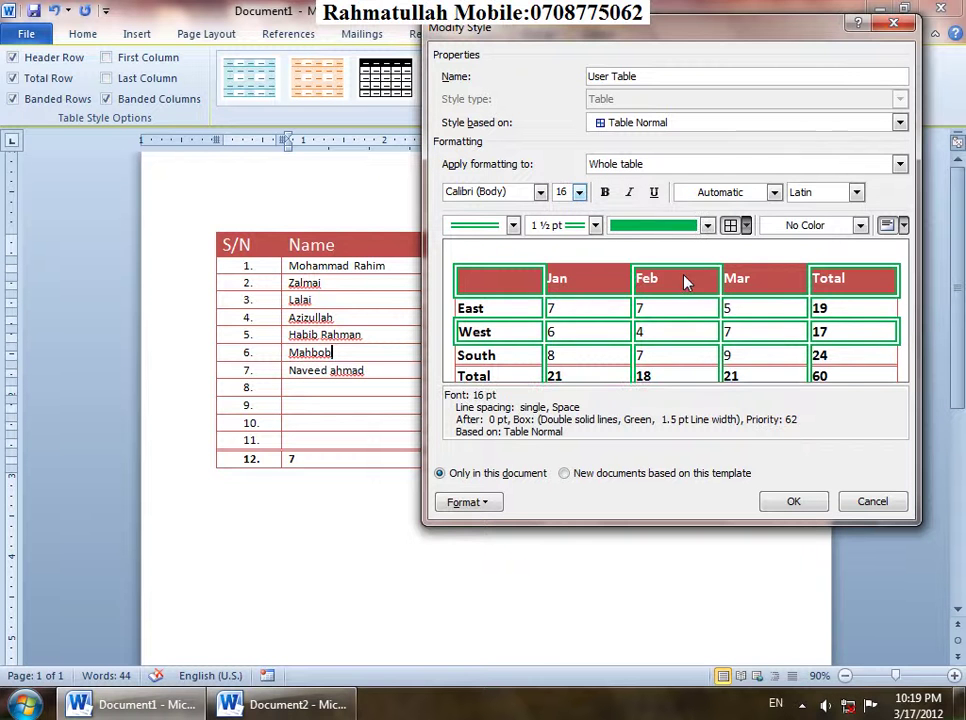
click(541, 192)
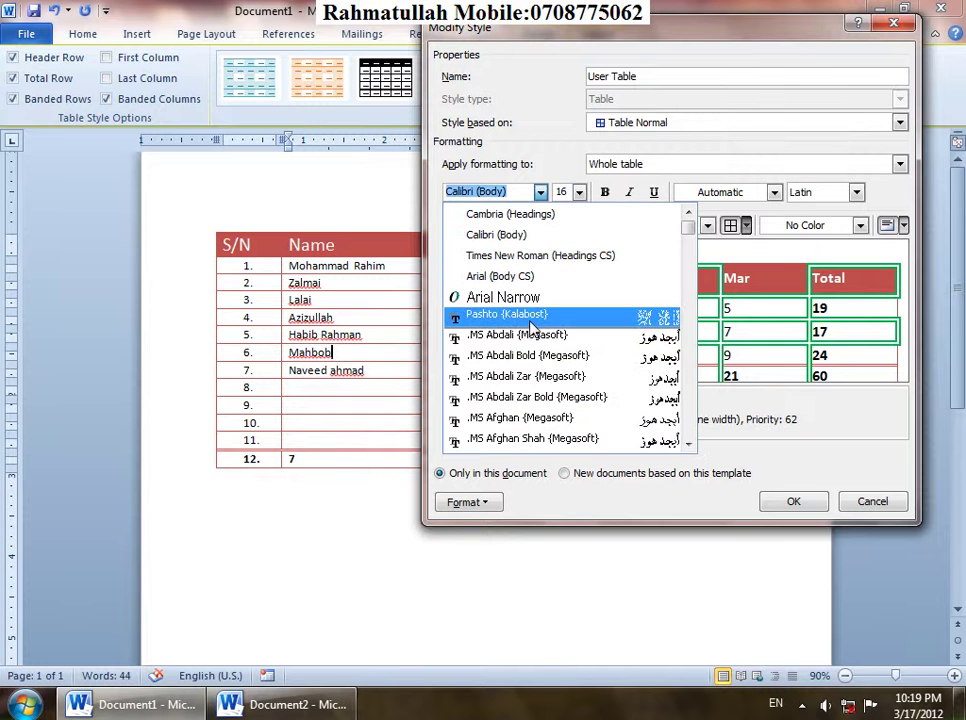
click(516, 299)
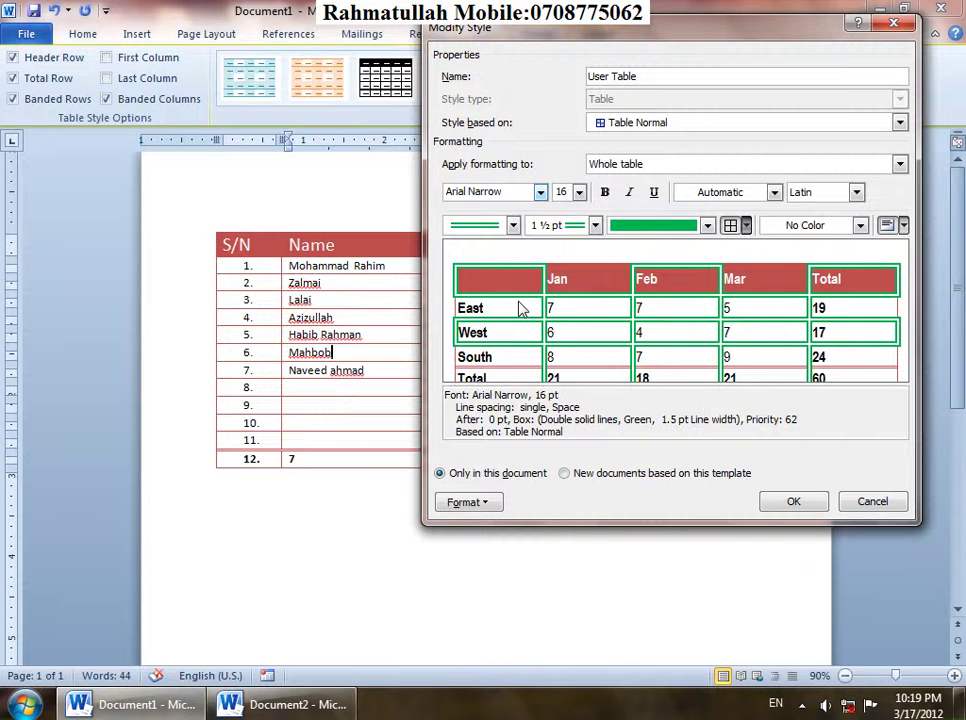
Set the whole-table font to Calibri (Body), trying _MRT_Win2Farsi_1 first and briefly testing bold.
click(541, 192)
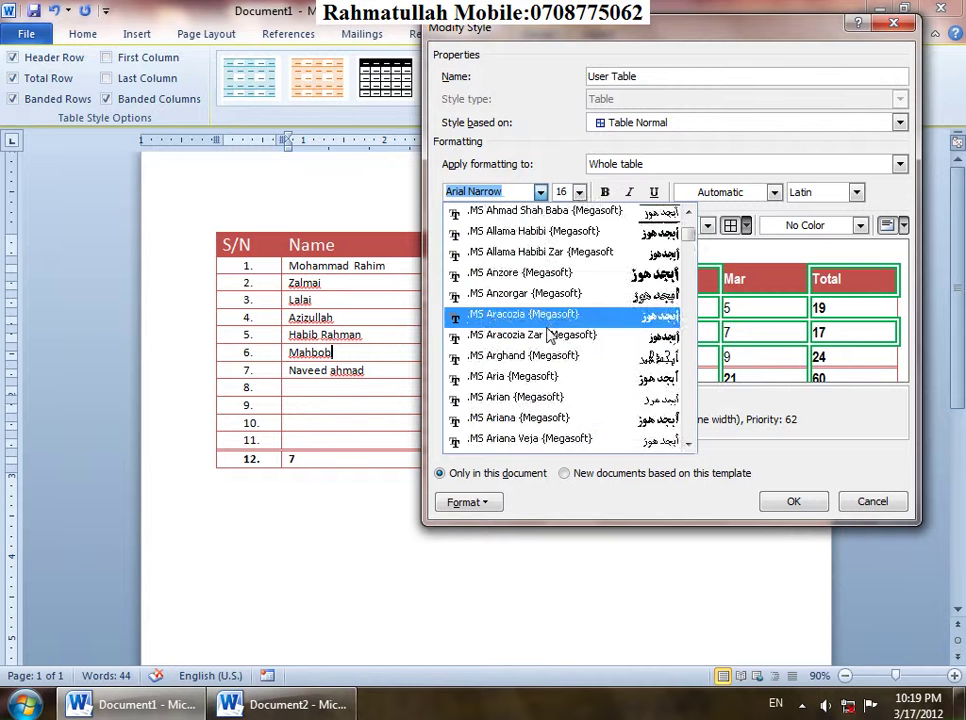
scroll(552, 337, down, 5)
click(561, 339)
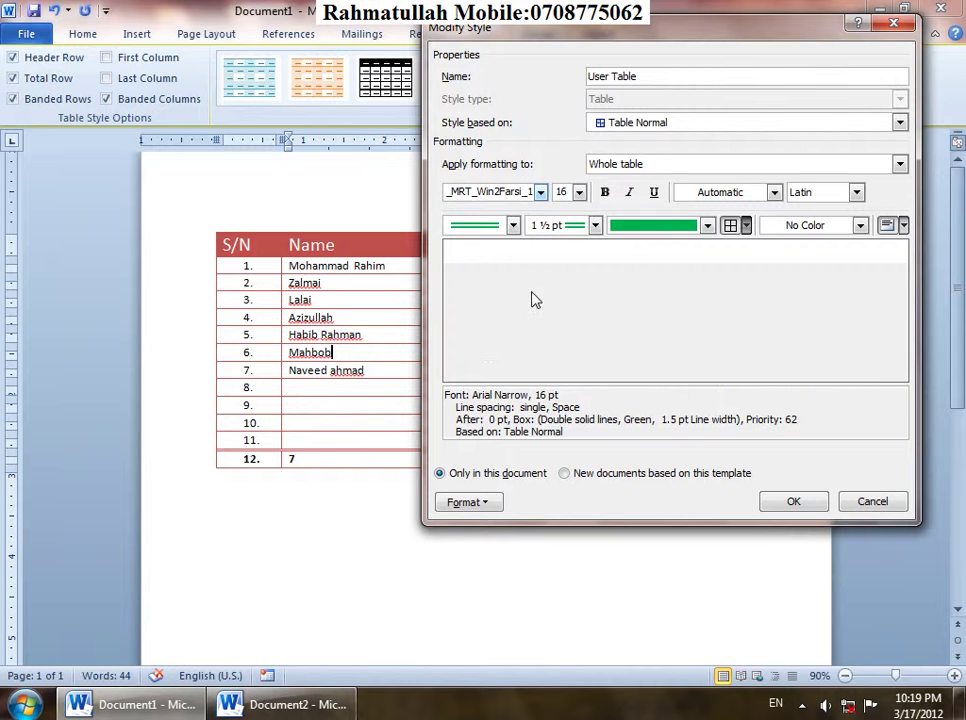
click(541, 193)
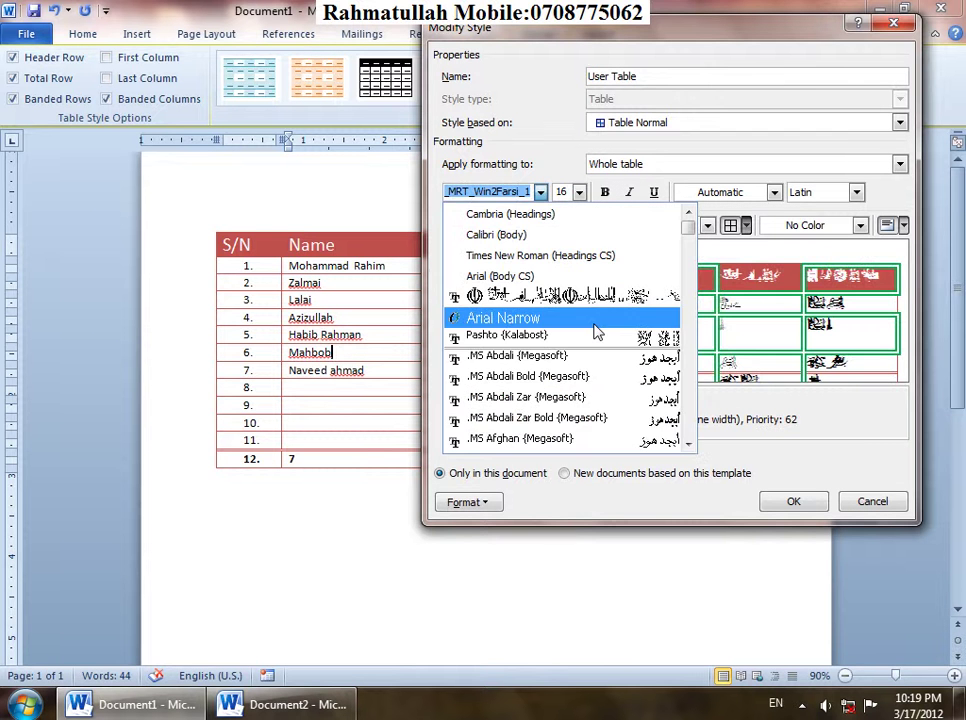
click(523, 240)
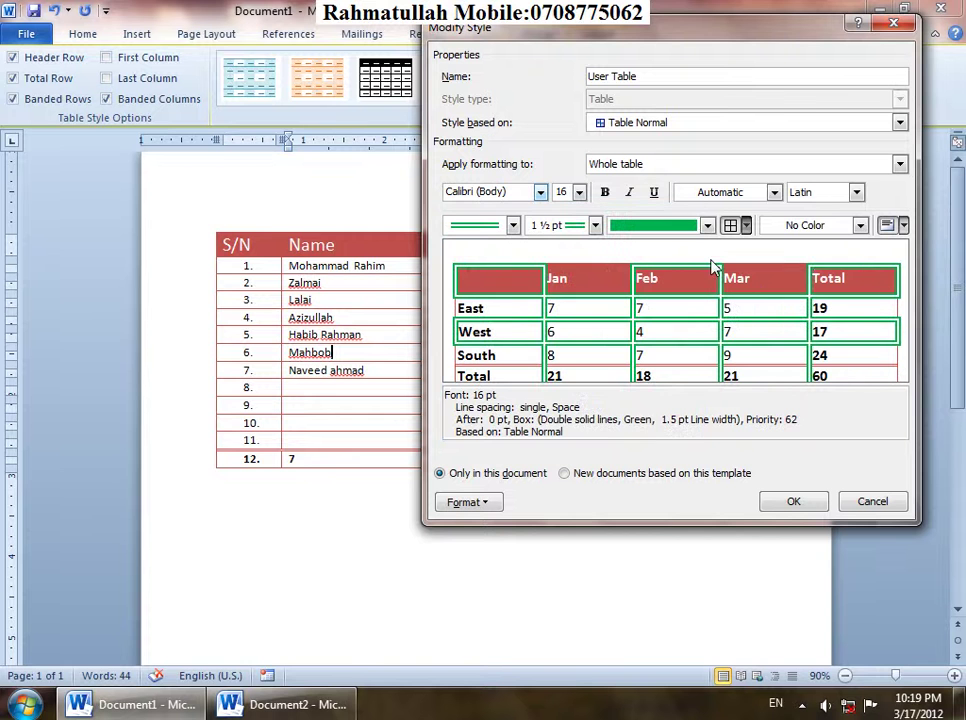
click(605, 192)
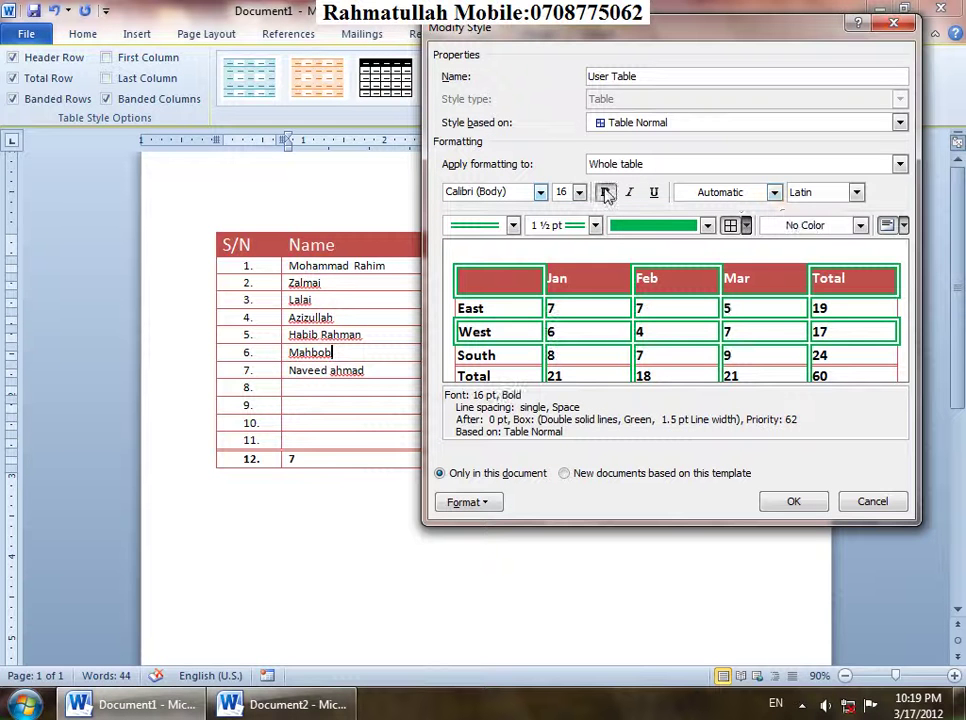
click(605, 192)
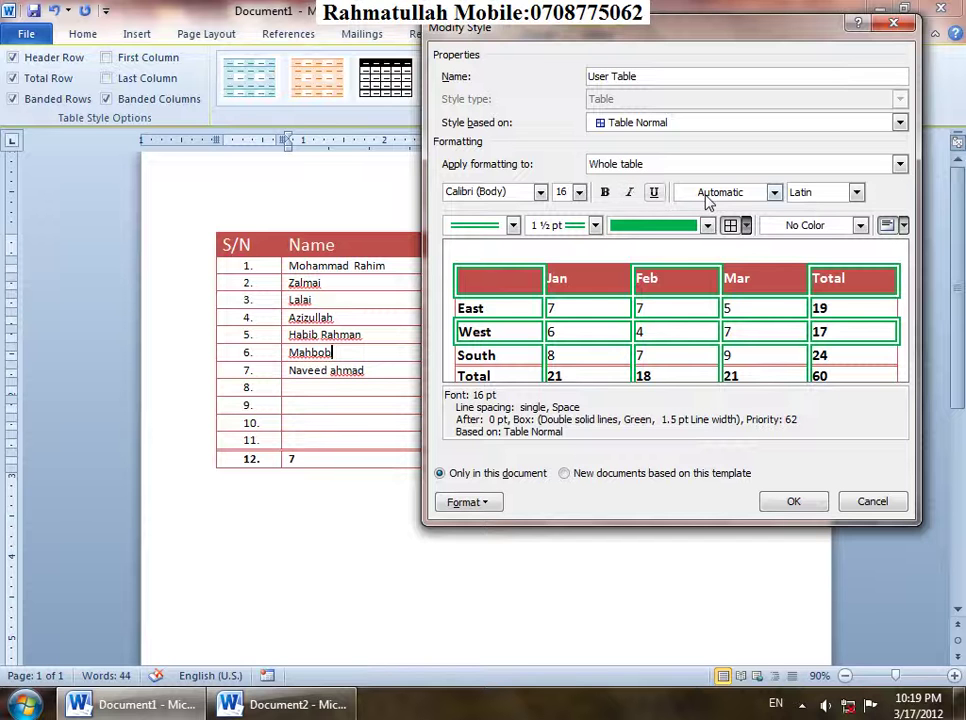
Set the whole-table font color to standard green and the border color to standard red.
click(774, 192)
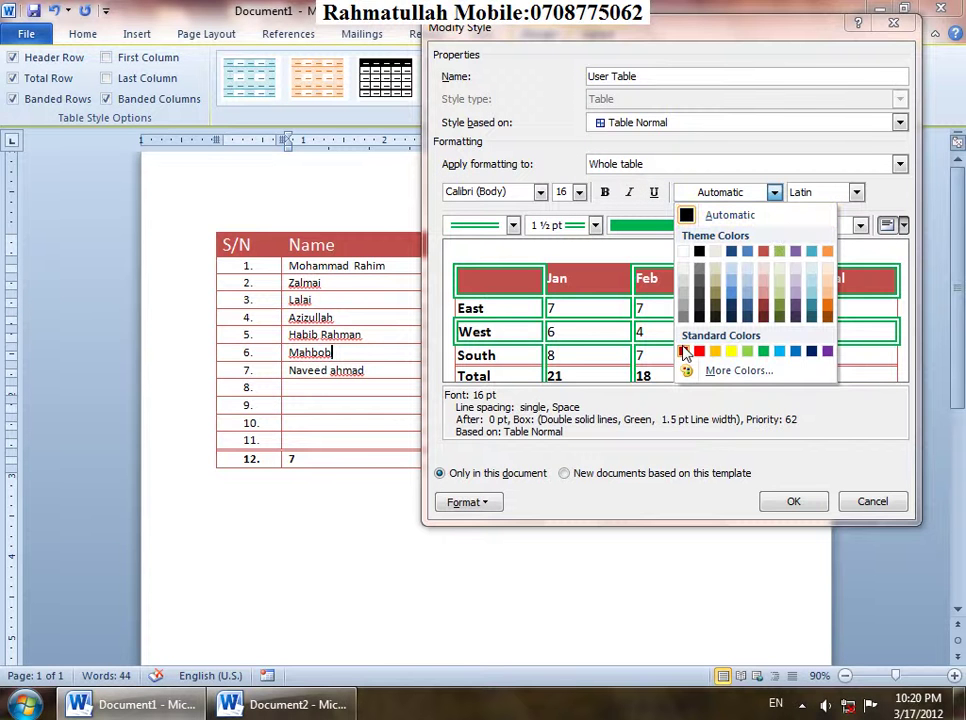
click(763, 352)
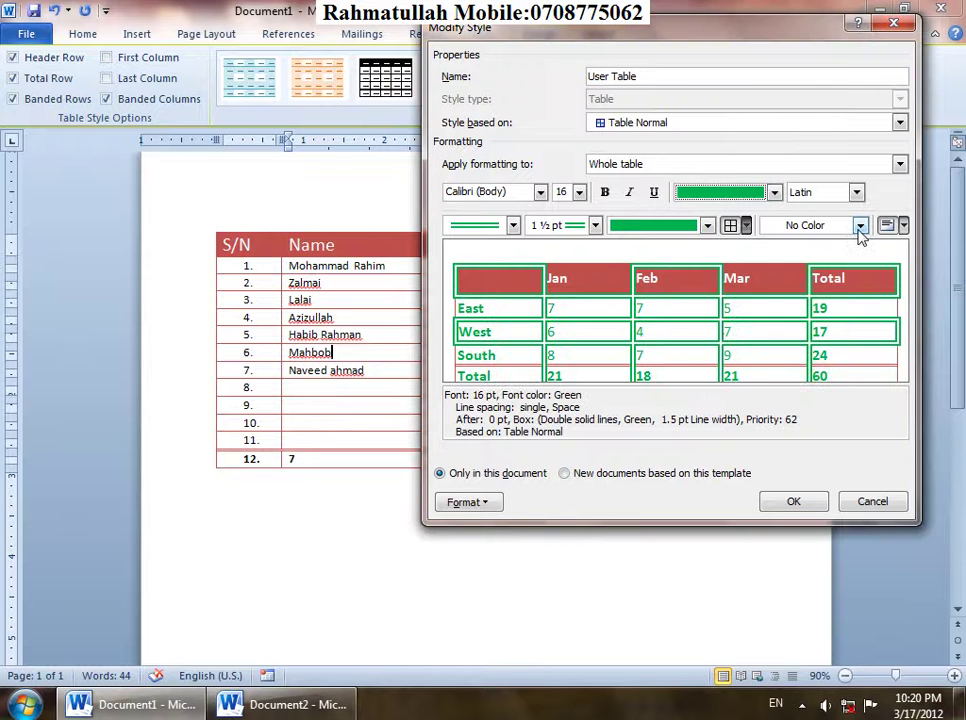
click(707, 226)
click(632, 384)
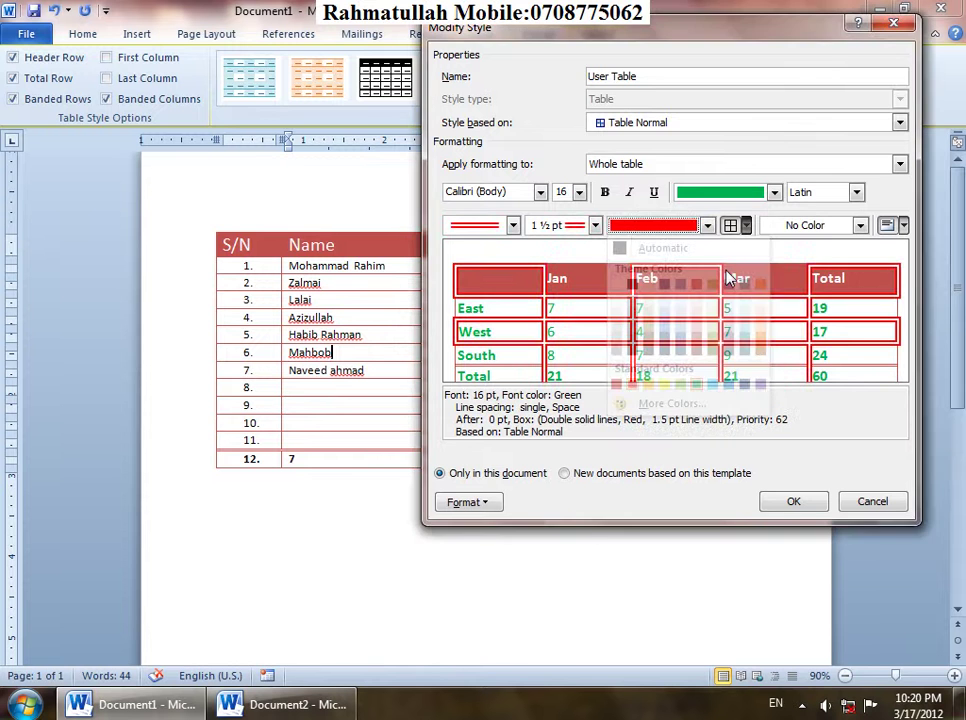
click(774, 193)
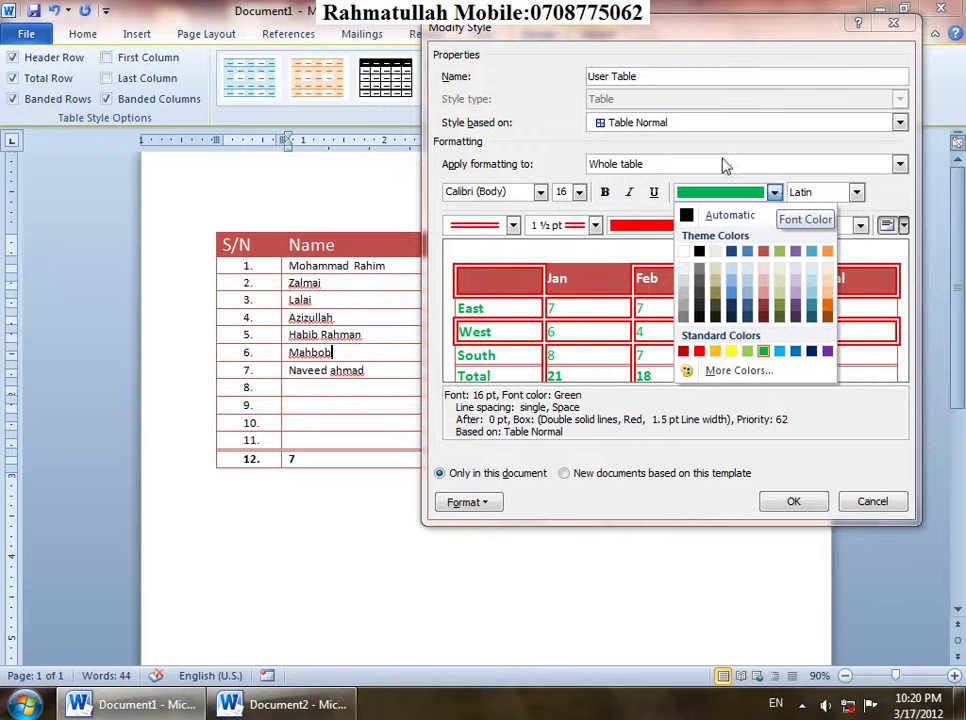
click(731, 194)
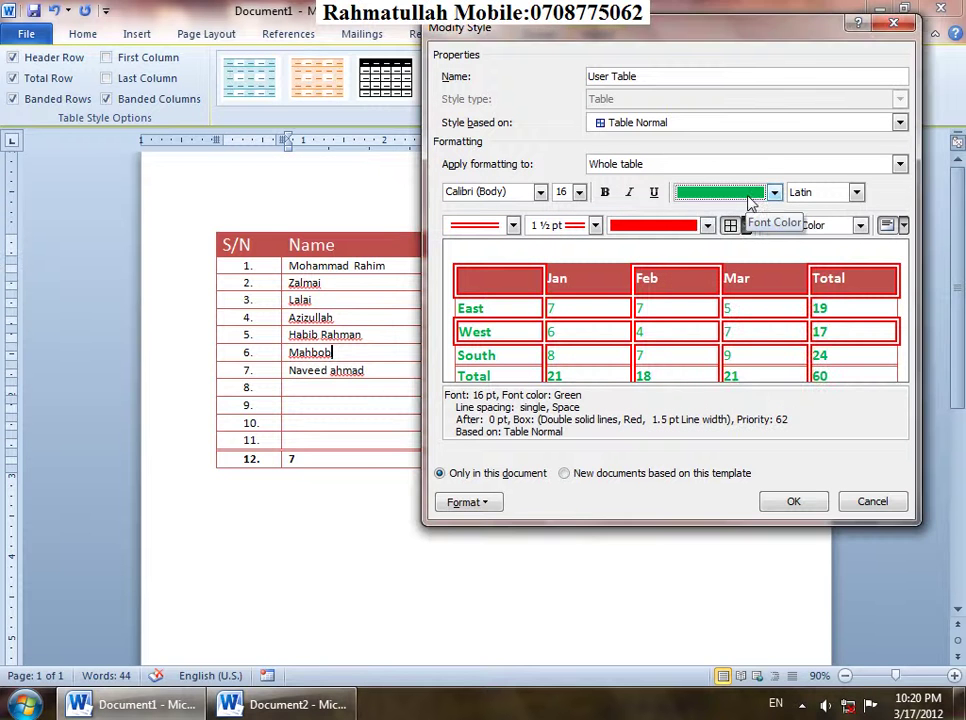
Check the script options, keeping Latin, and fill the whole table with standard yellow.
click(856, 193)
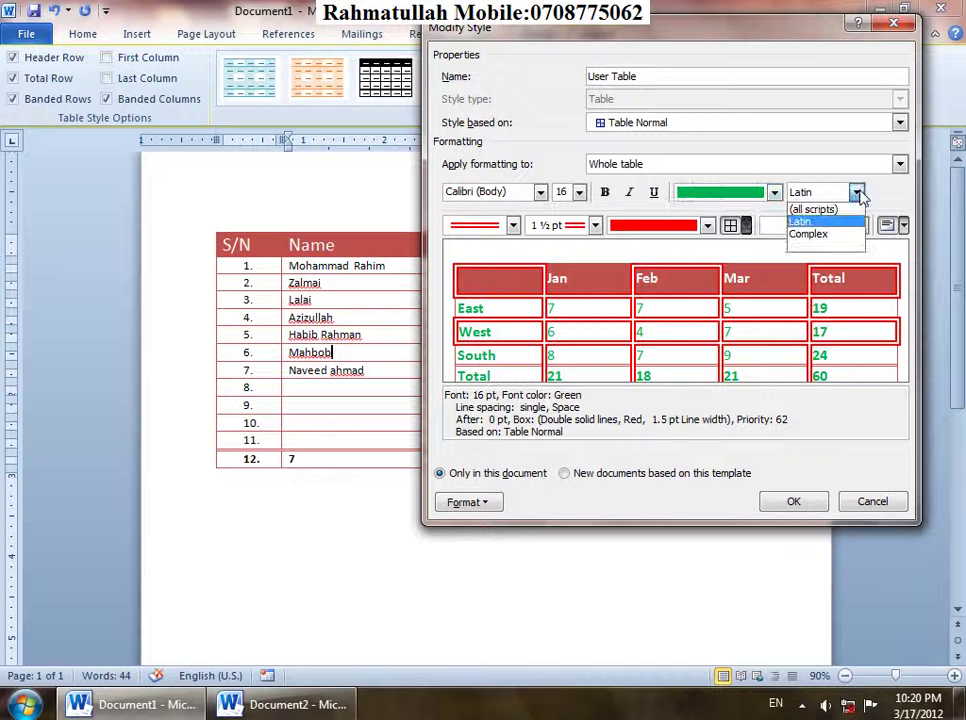
click(821, 243)
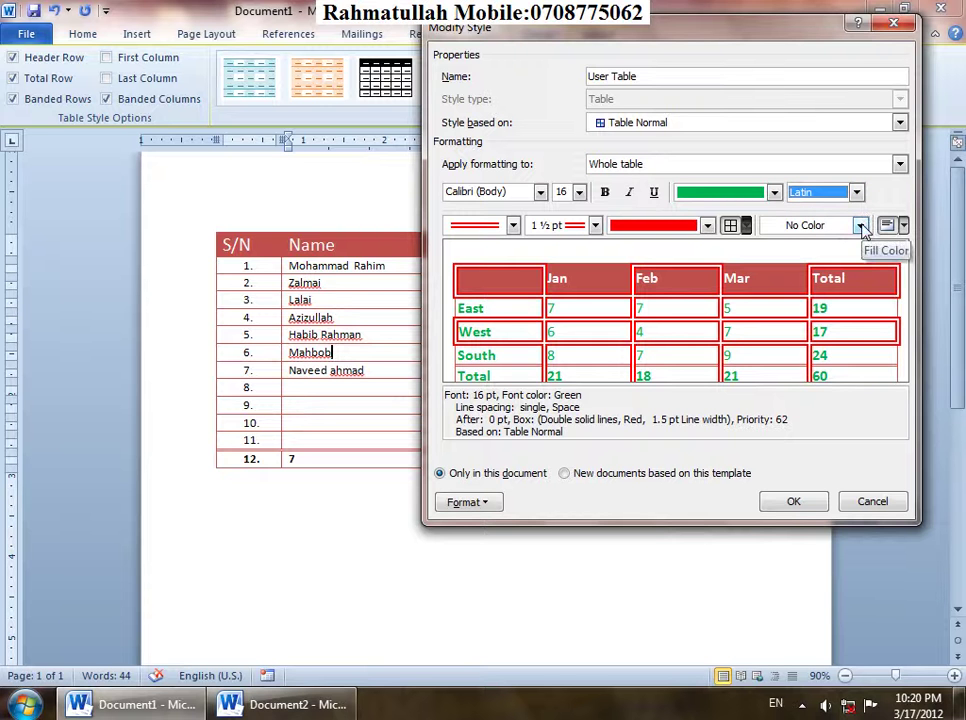
click(860, 226)
click(816, 362)
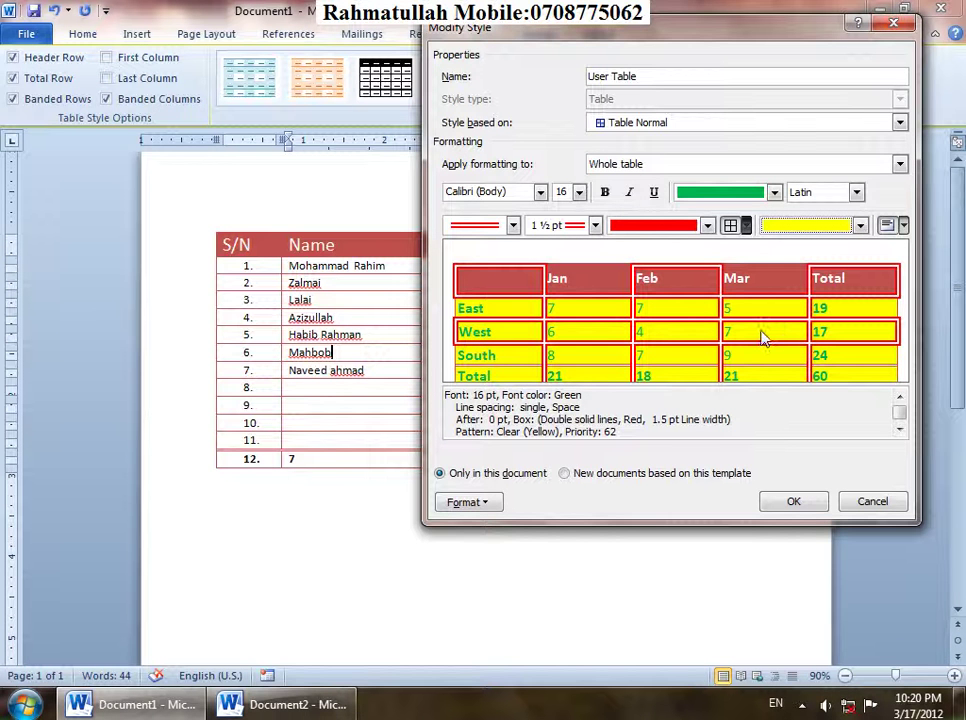
Align the whole table's text to the center of the cells, trying top center and top right first.
click(903, 225)
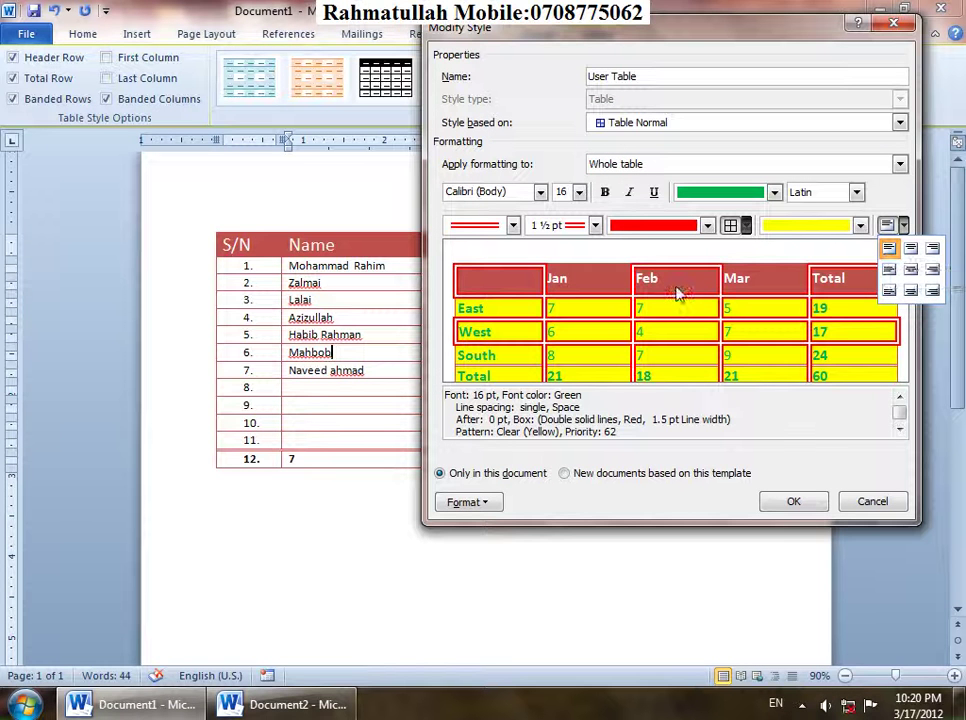
click(910, 248)
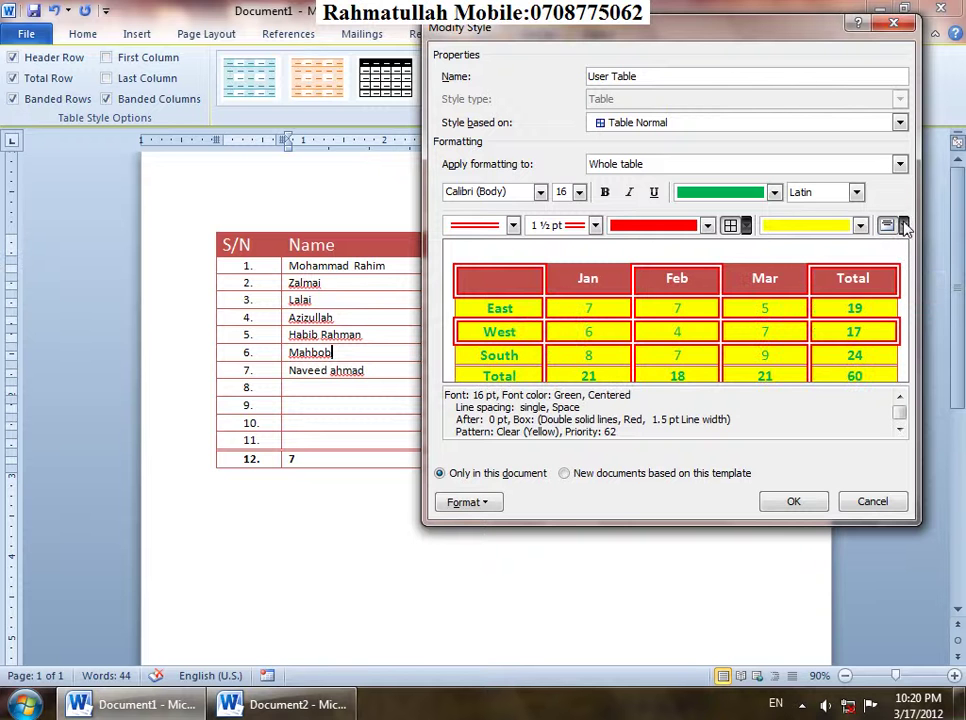
click(904, 227)
click(933, 249)
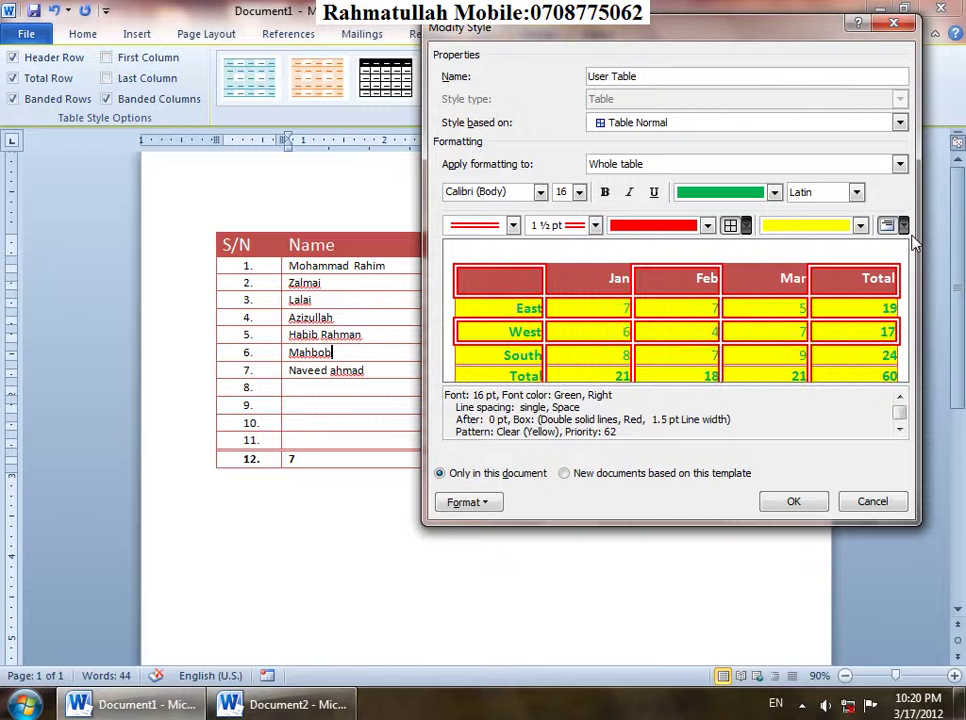
click(904, 227)
click(910, 270)
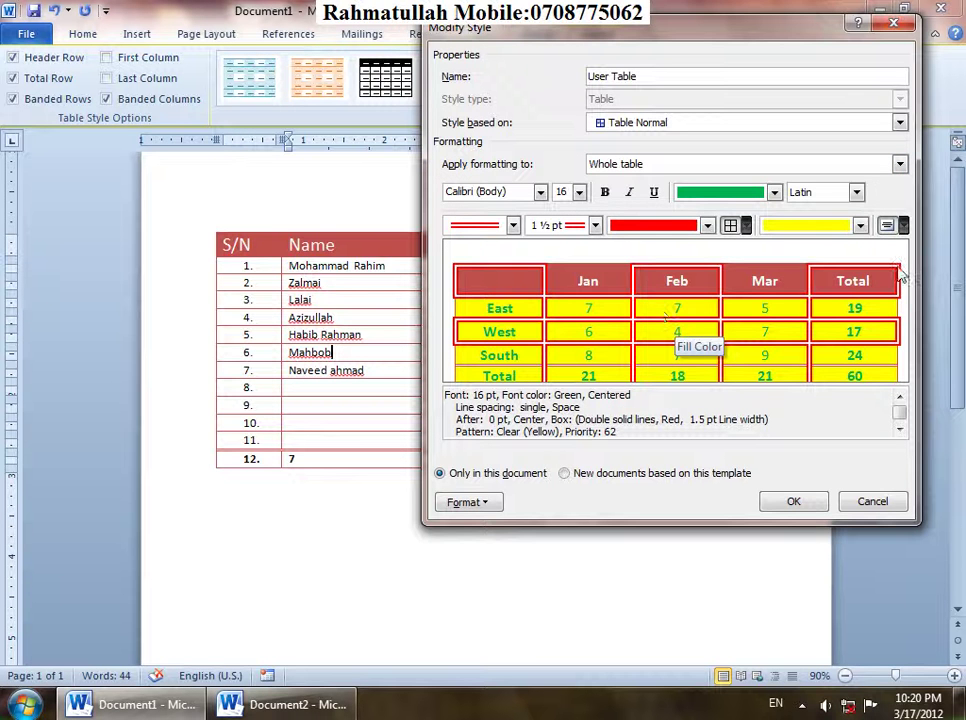
Choose a 3 pt thick multi-line border style in automatic color for the header row and toggle its all-borders setting.
click(900, 164)
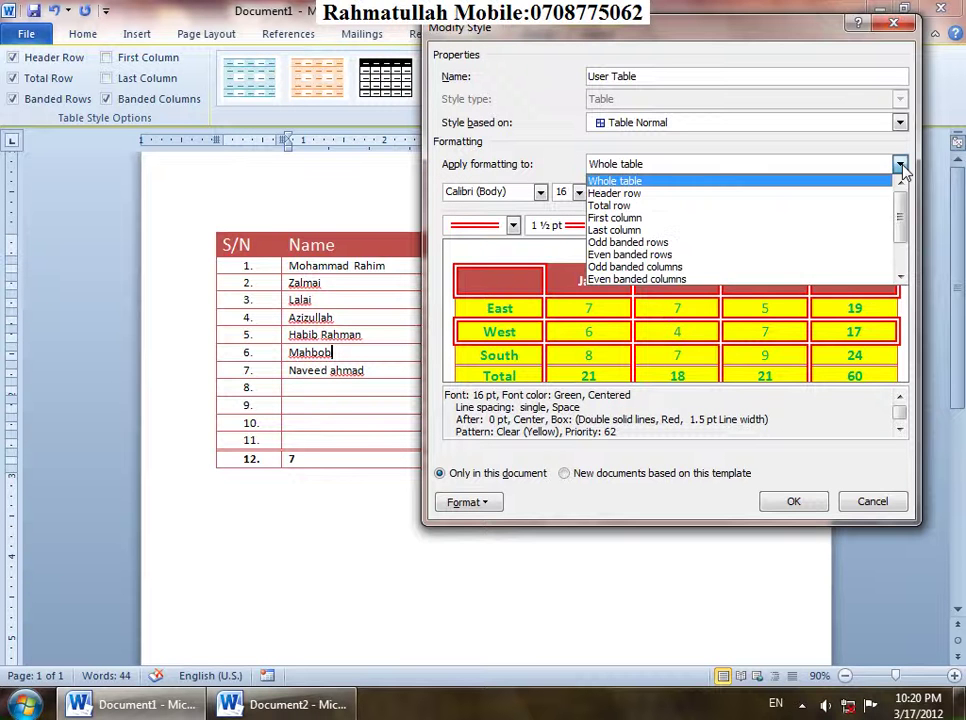
click(628, 194)
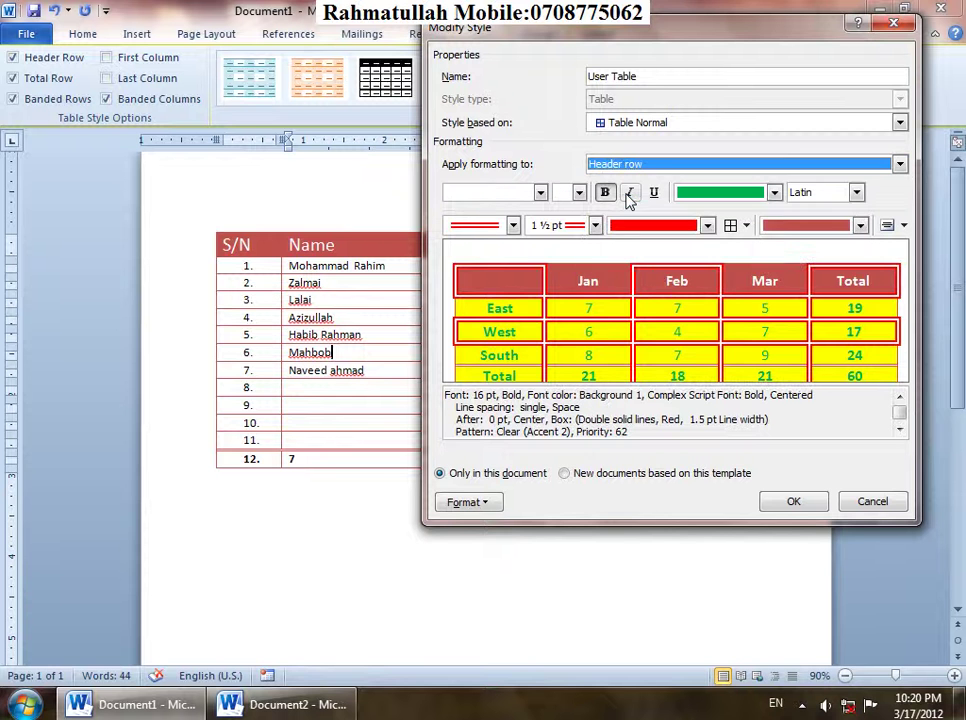
click(512, 225)
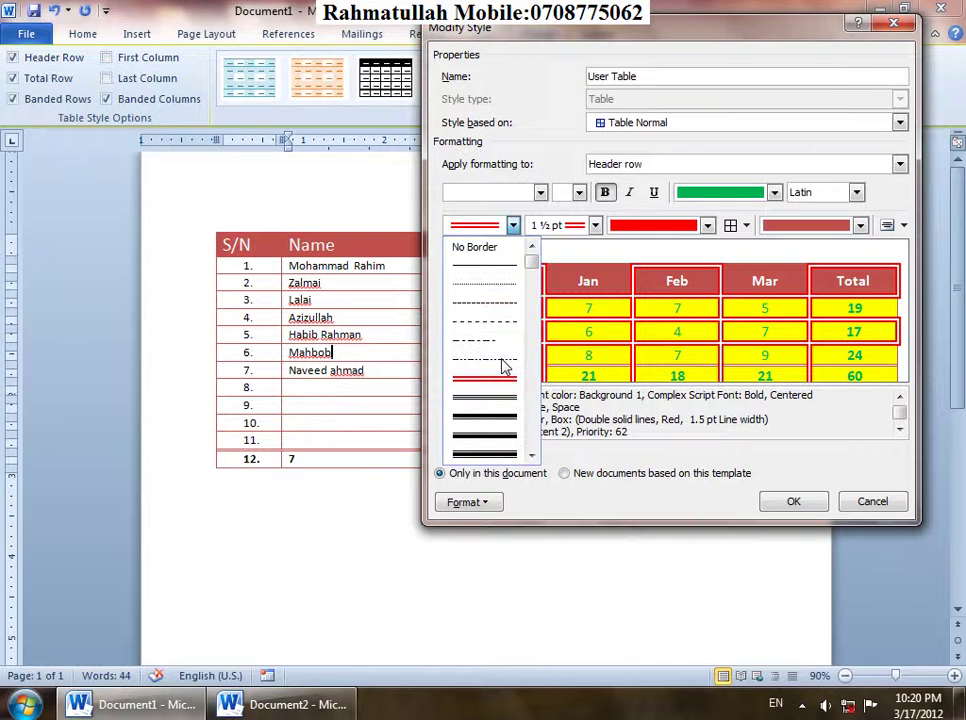
click(489, 414)
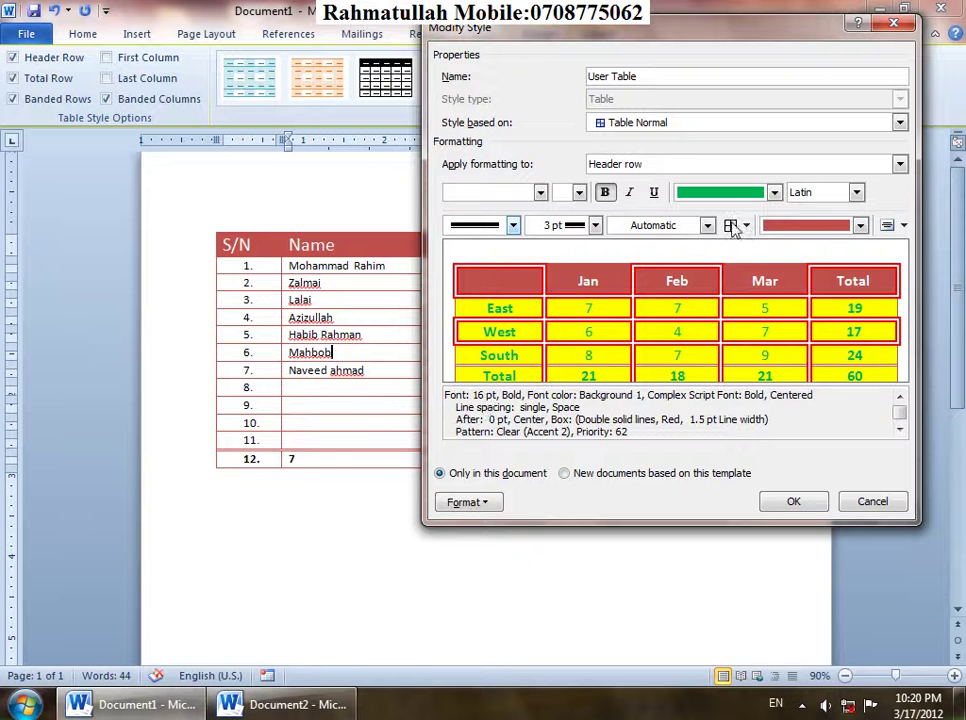
click(733, 226)
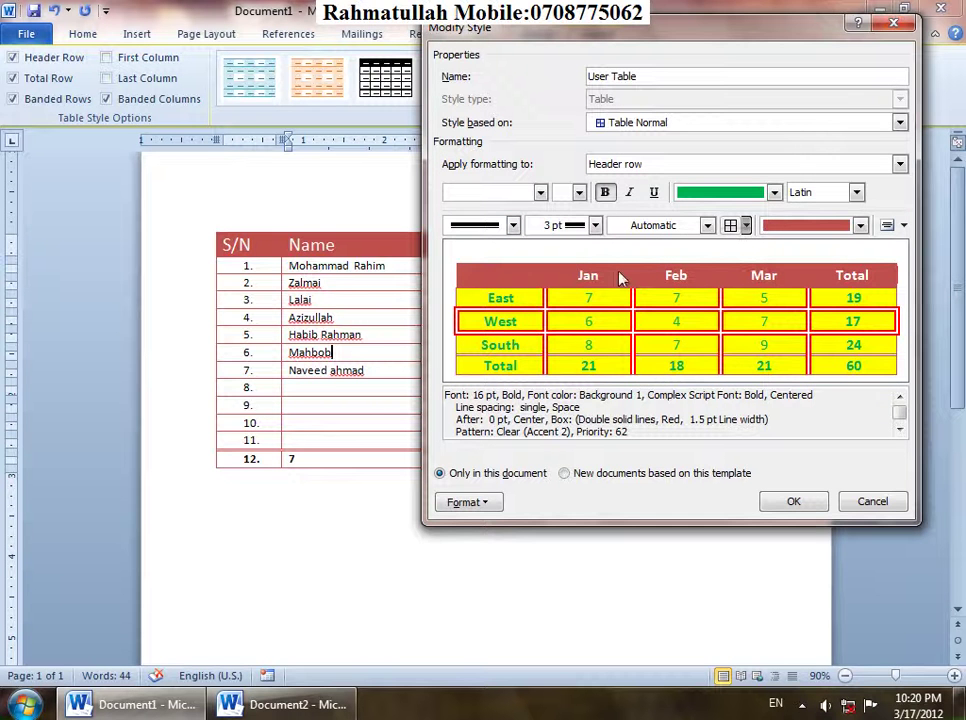
Set the font color of the style's first column to standard red.
click(900, 164)
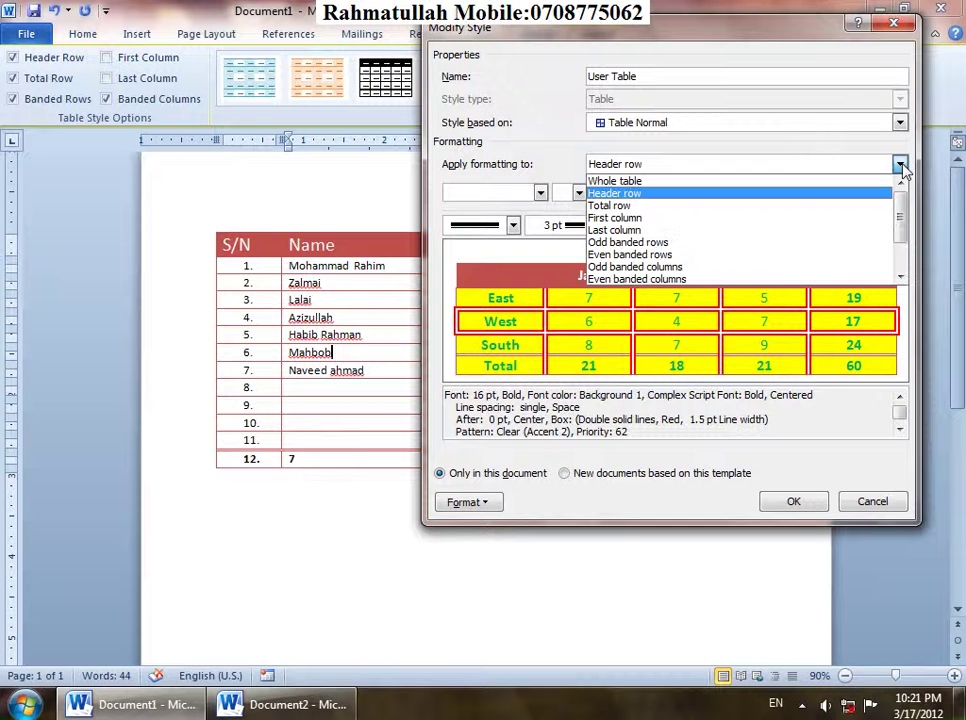
click(652, 218)
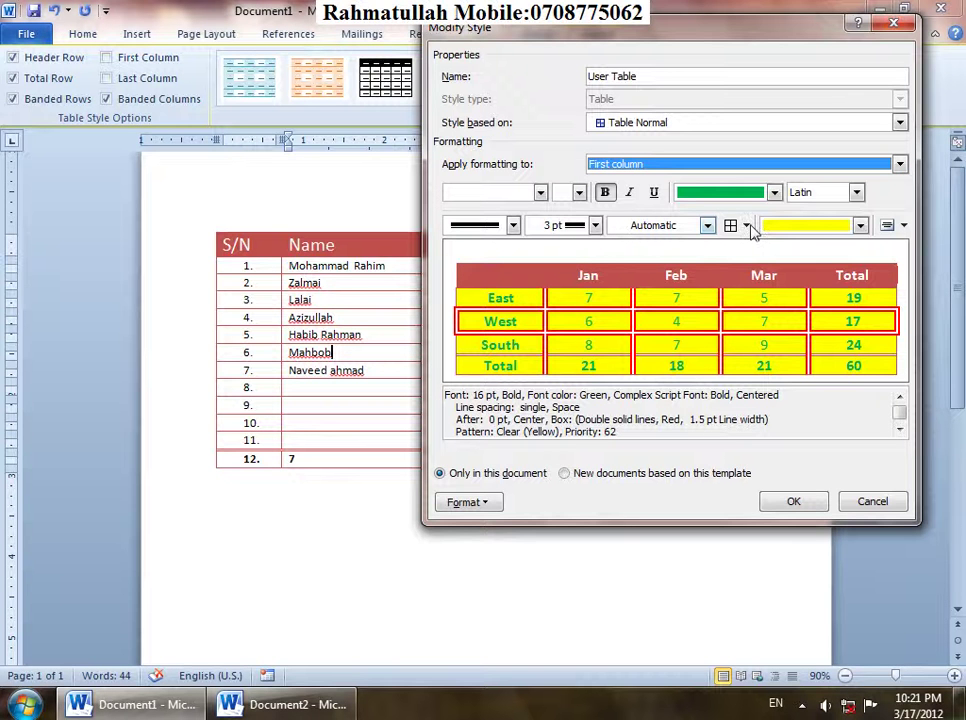
click(774, 192)
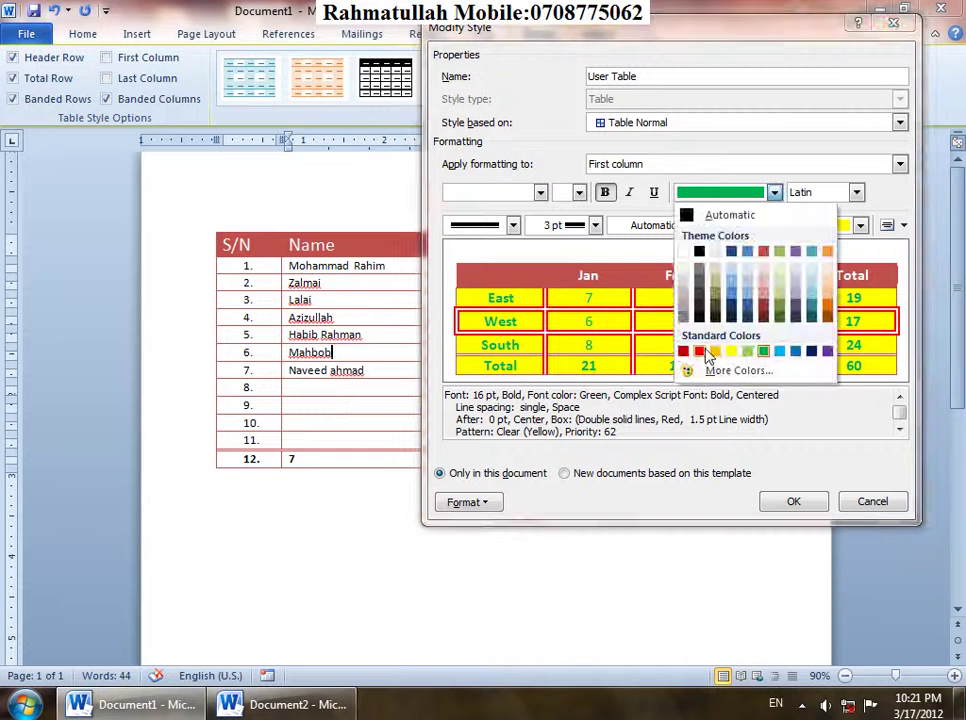
click(700, 351)
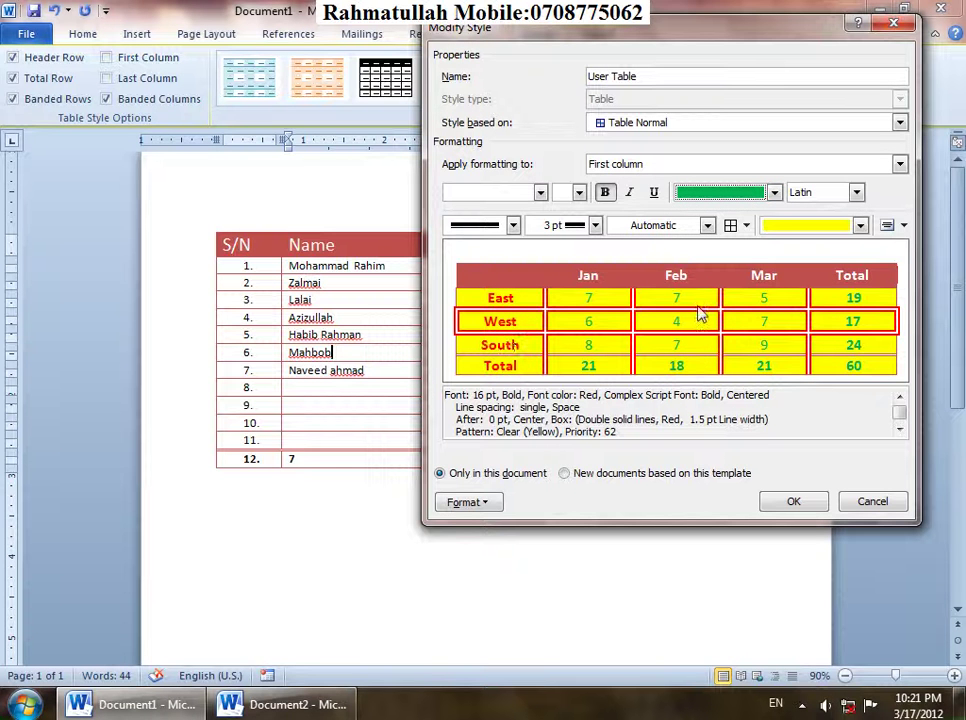
For the last column, set the font color to light blue and the border line color to the theme's red accent, trying light blue first.
click(899, 164)
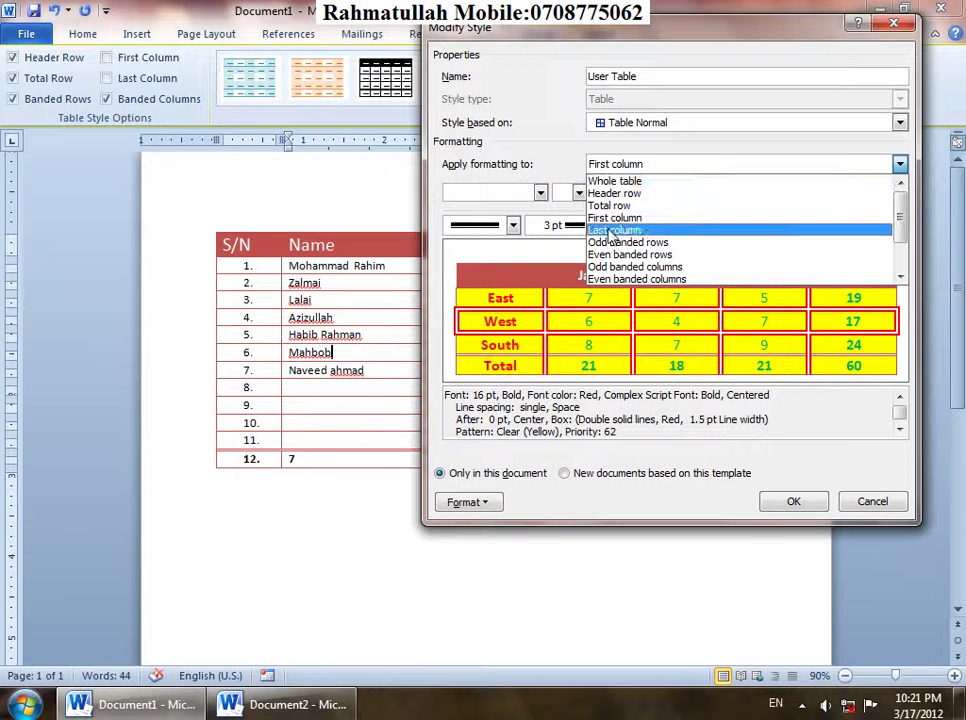
click(690, 230)
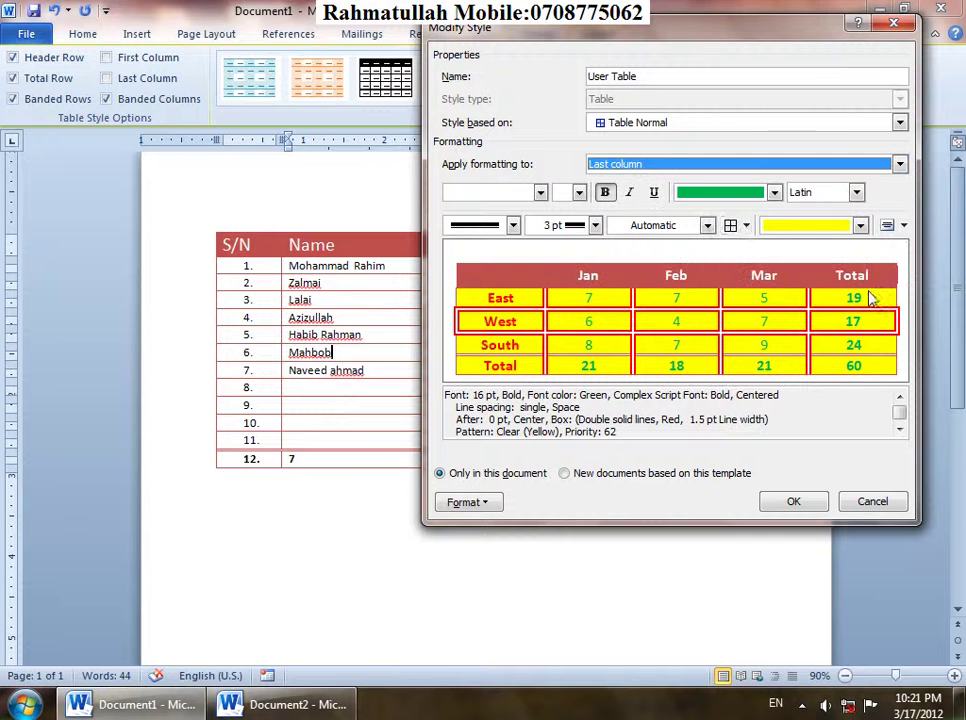
click(707, 225)
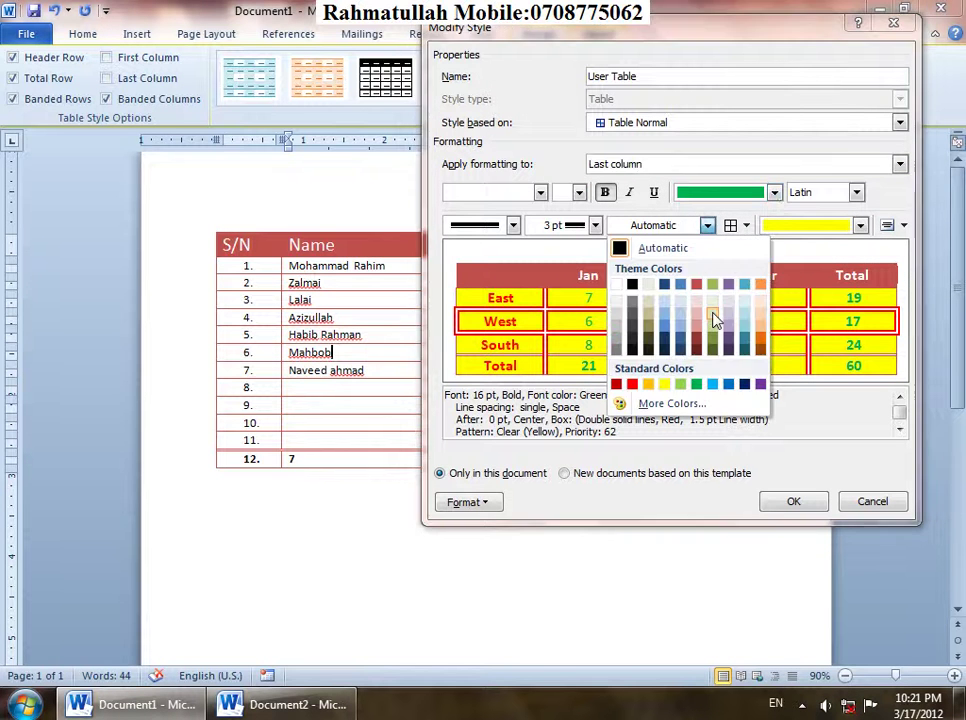
click(712, 385)
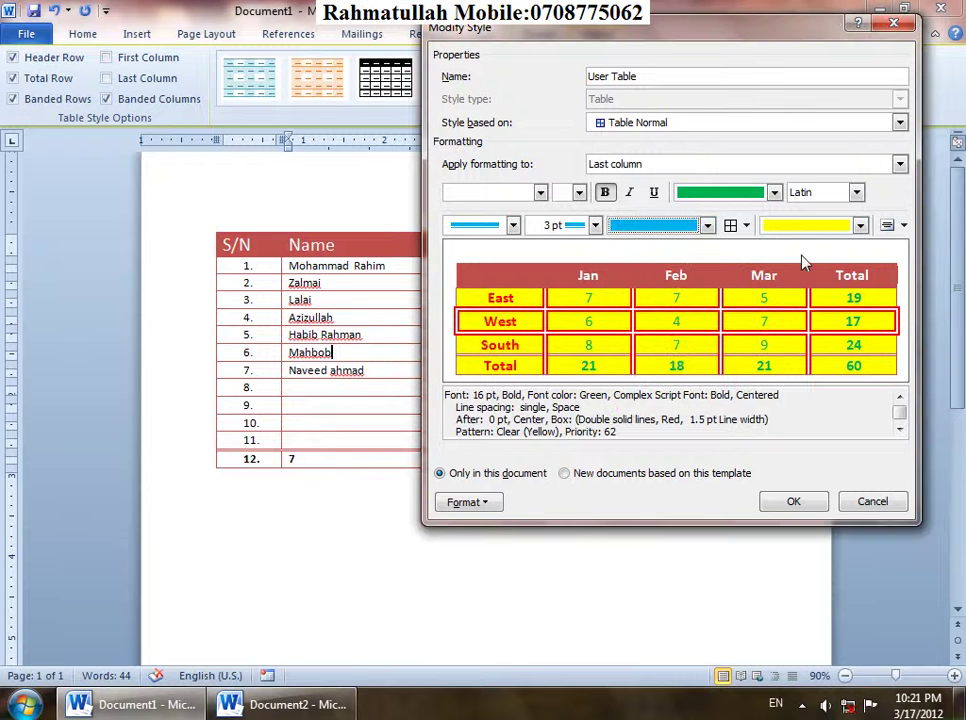
click(775, 193)
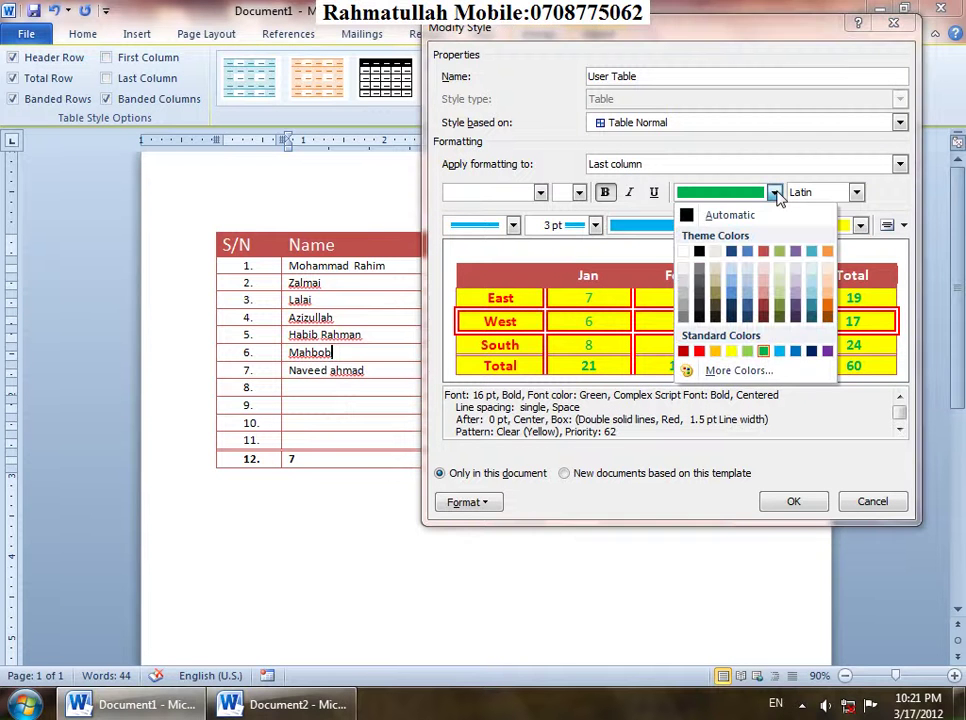
click(779, 352)
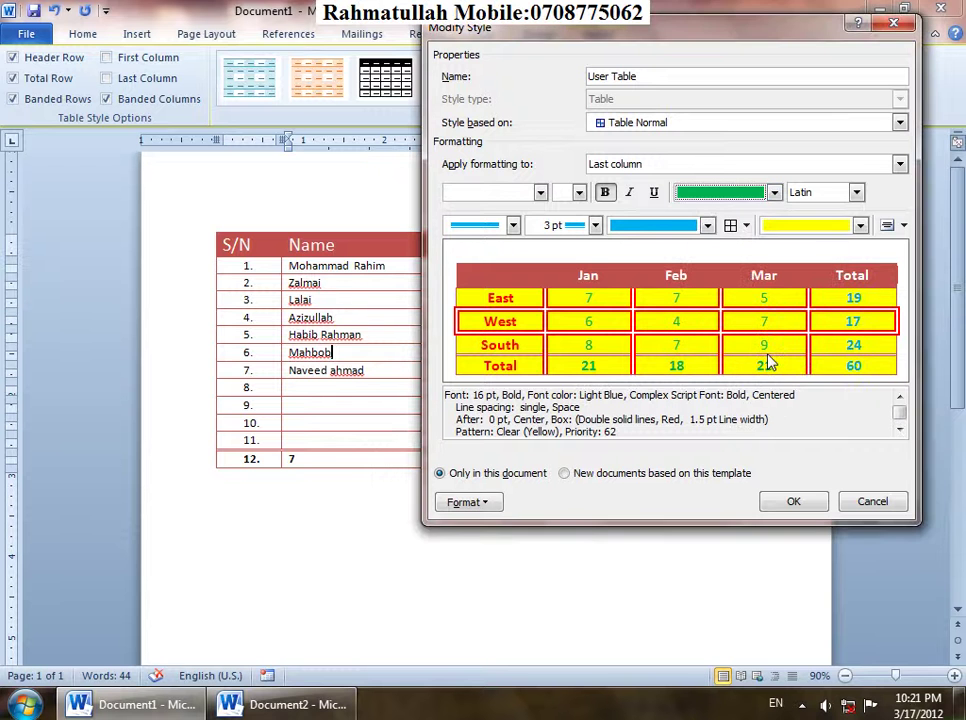
click(707, 225)
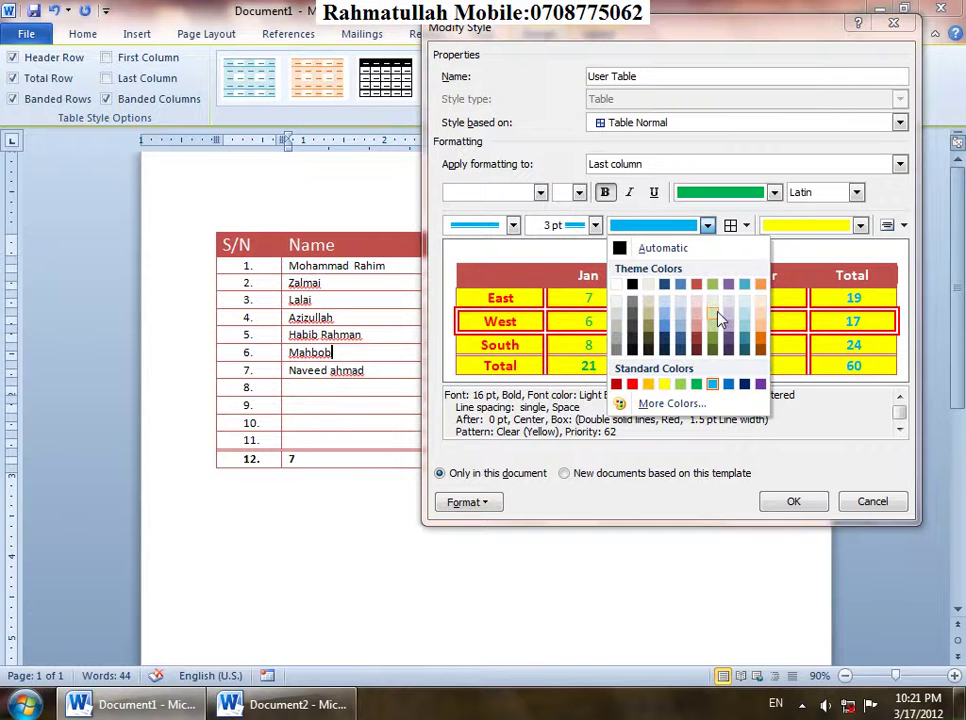
click(696, 285)
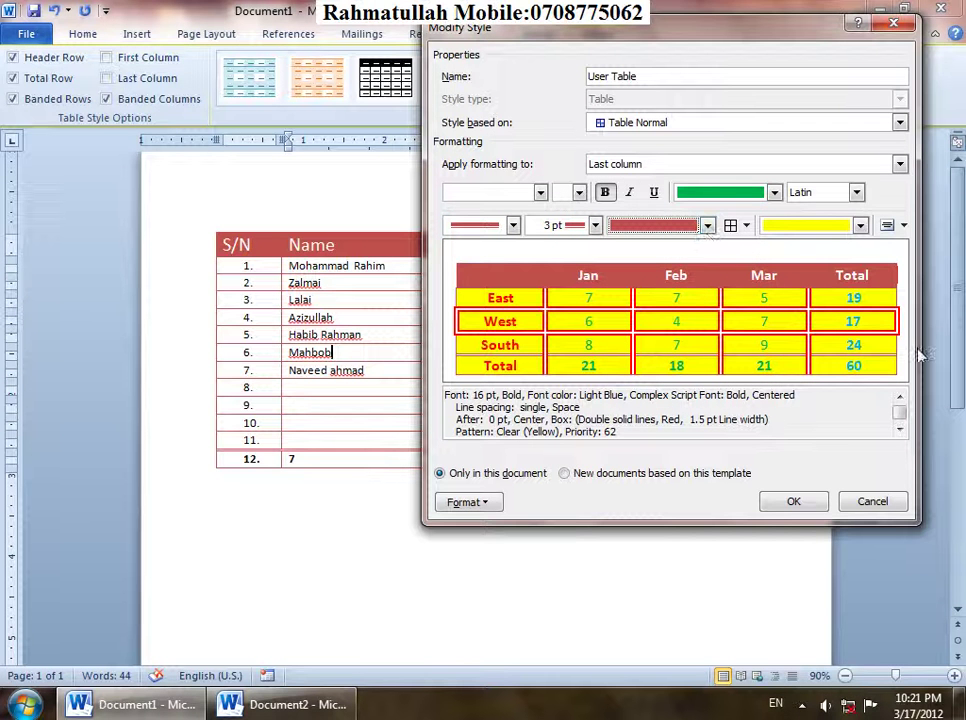
Set the last column's border line color to standard yellow and apply it to all of that column's borders.
click(899, 165)
click(746, 230)
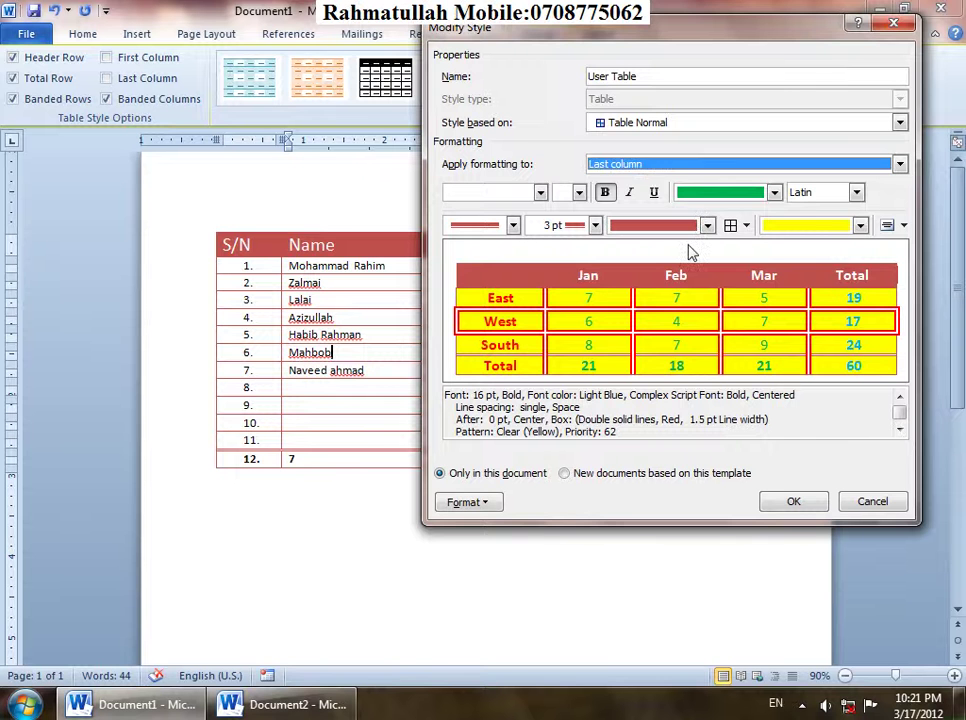
click(707, 225)
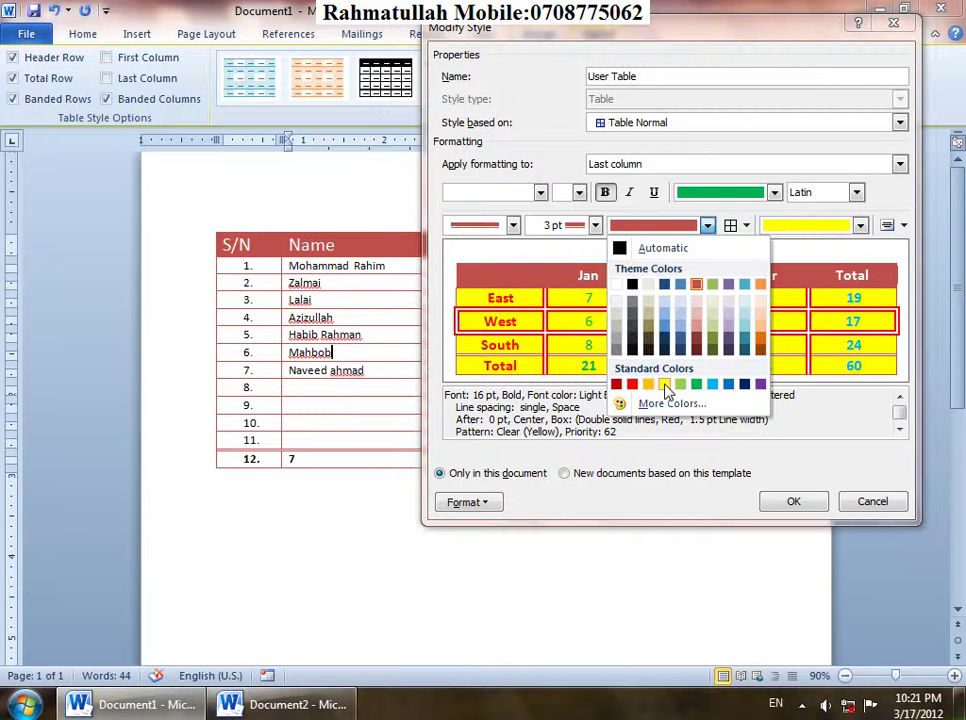
click(665, 386)
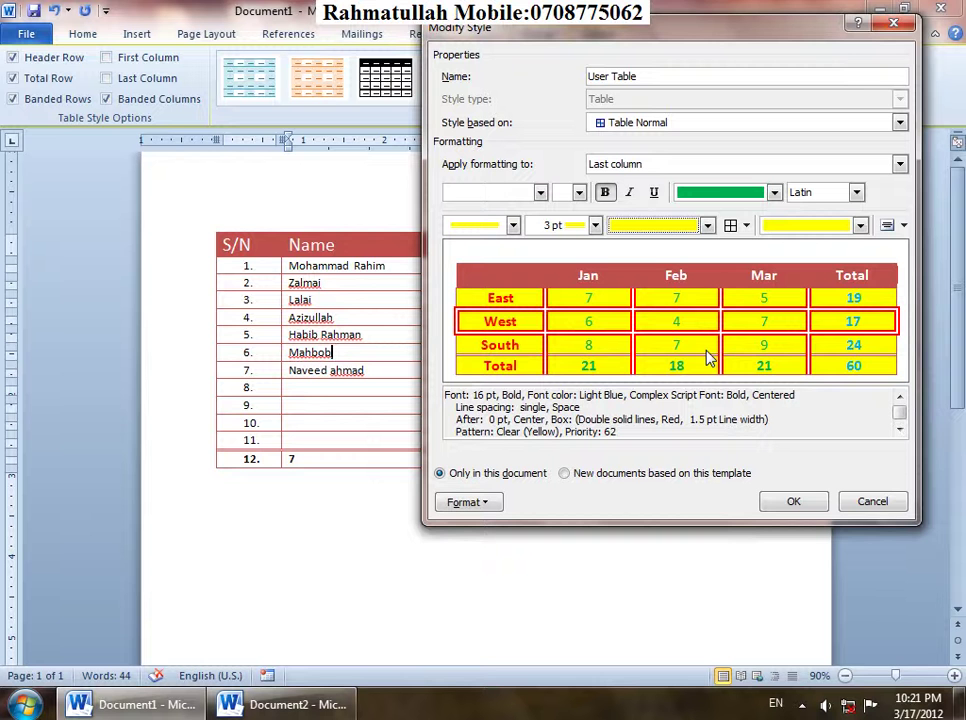
click(746, 226)
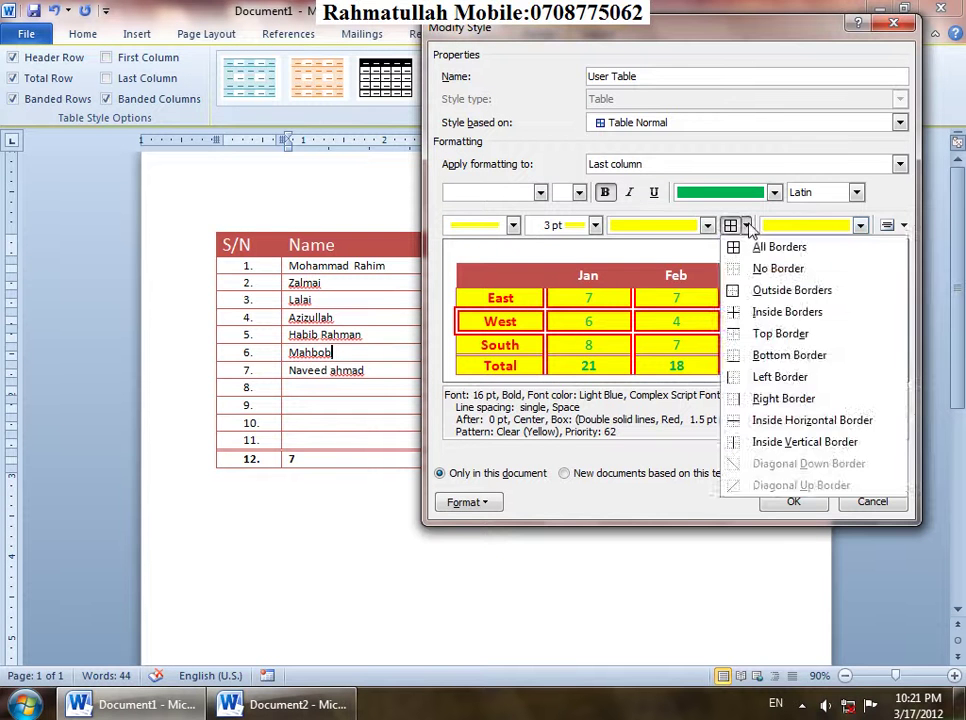
click(748, 249)
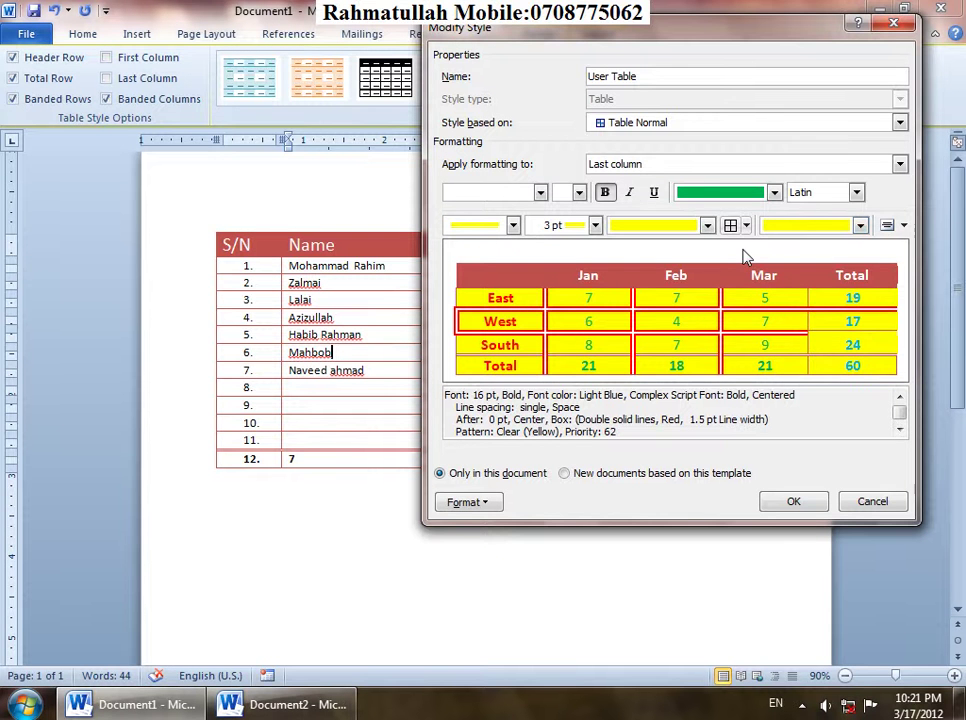
Set the last column's font color to the theme's Background 2 color, trying dark red first.
click(860, 226)
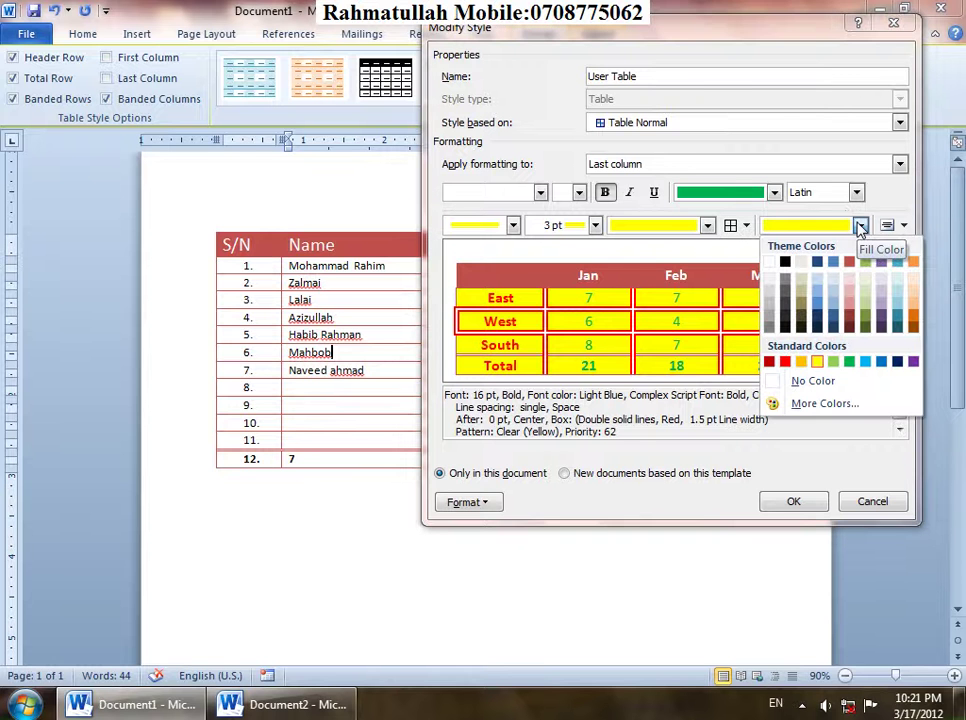
click(774, 192)
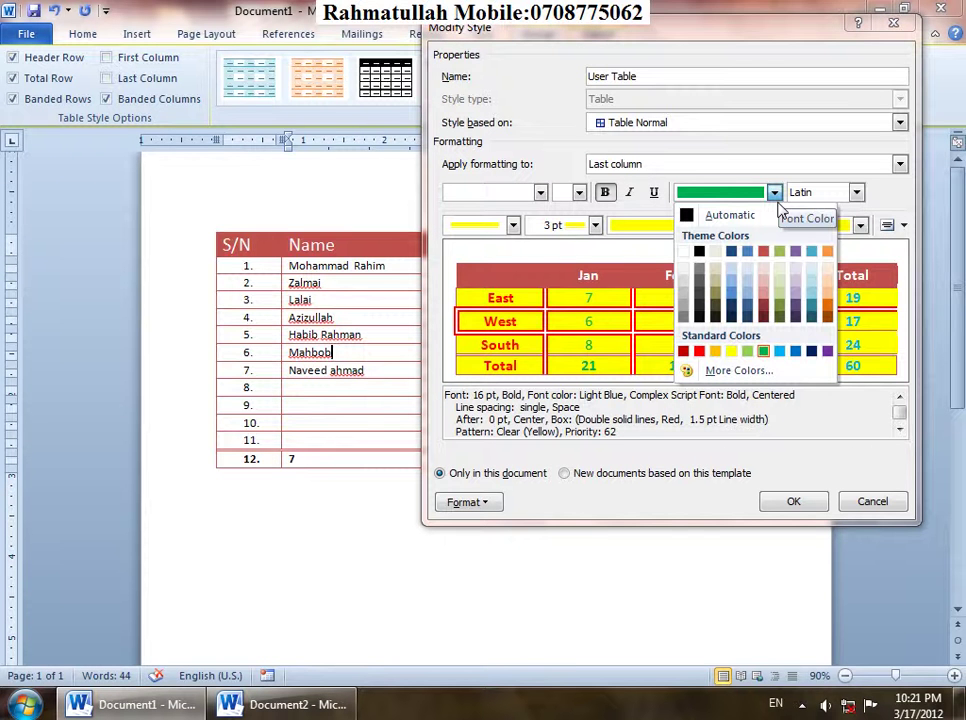
click(684, 352)
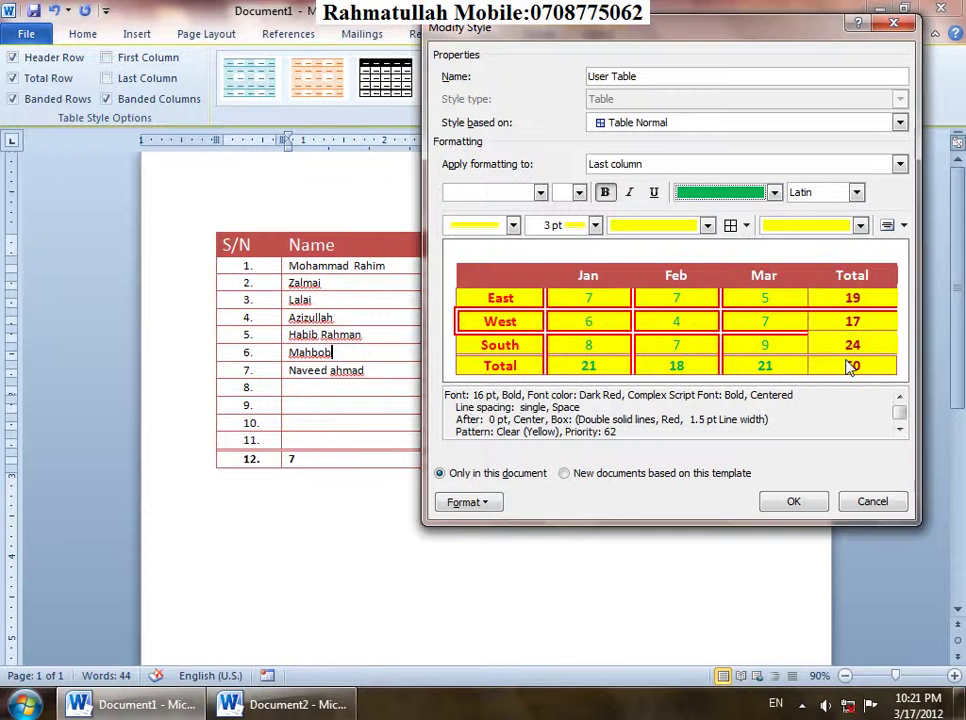
click(774, 192)
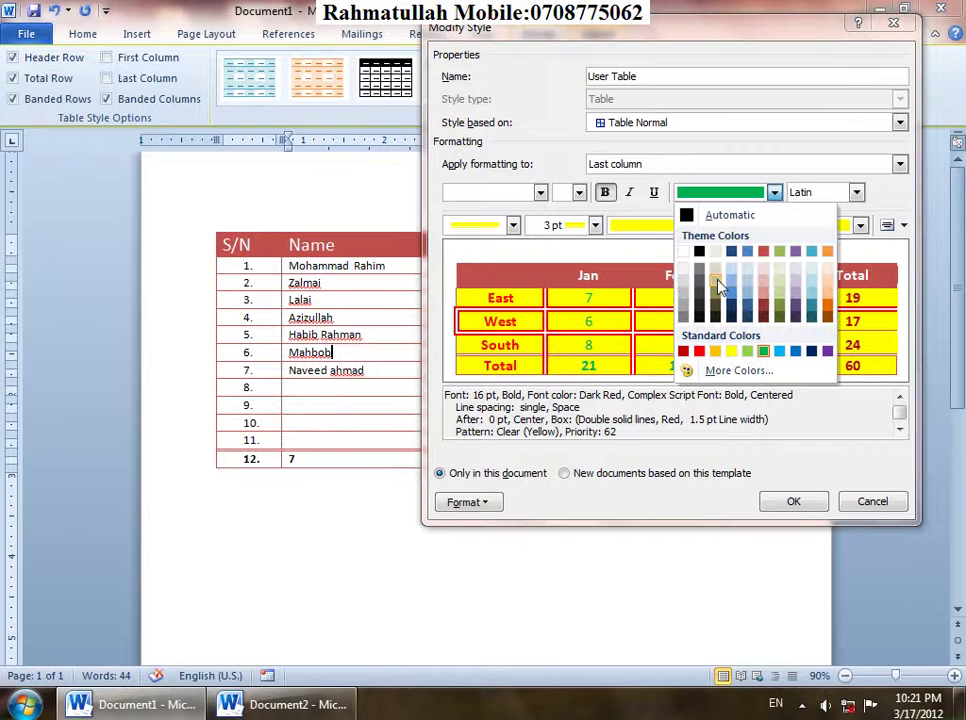
click(715, 251)
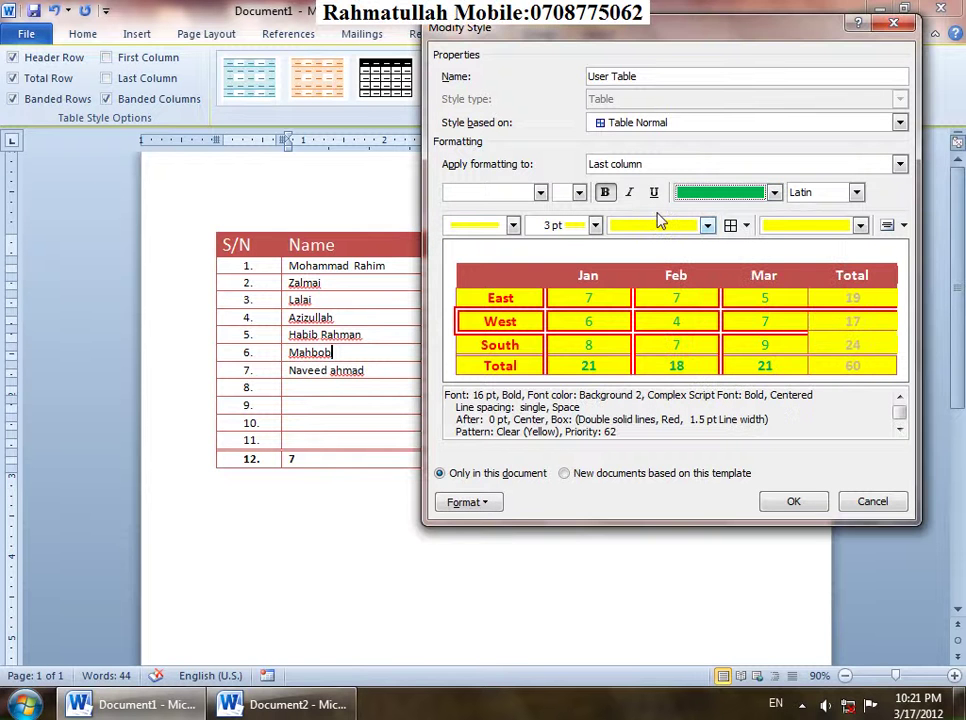
For the whole table, set the font color to standard orange and remove the style's borders.
click(899, 166)
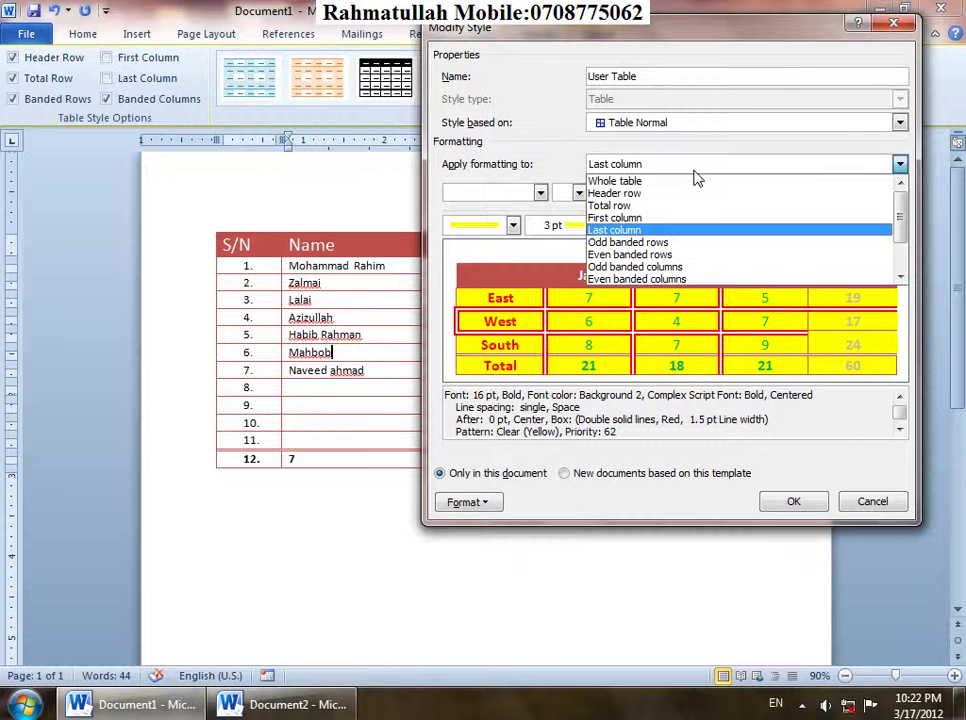
click(630, 186)
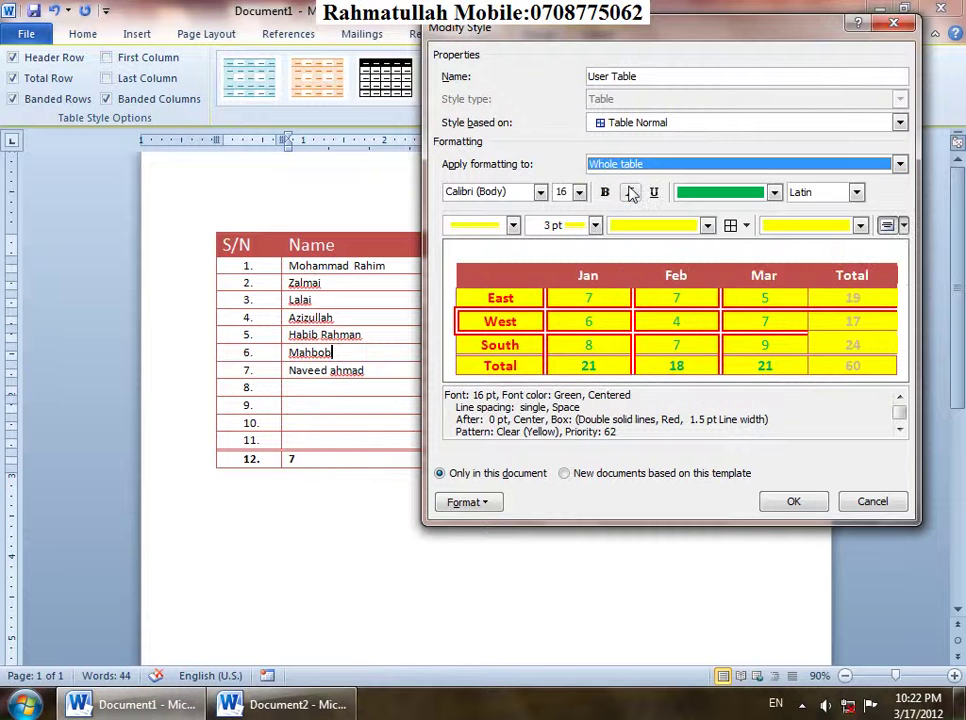
click(776, 192)
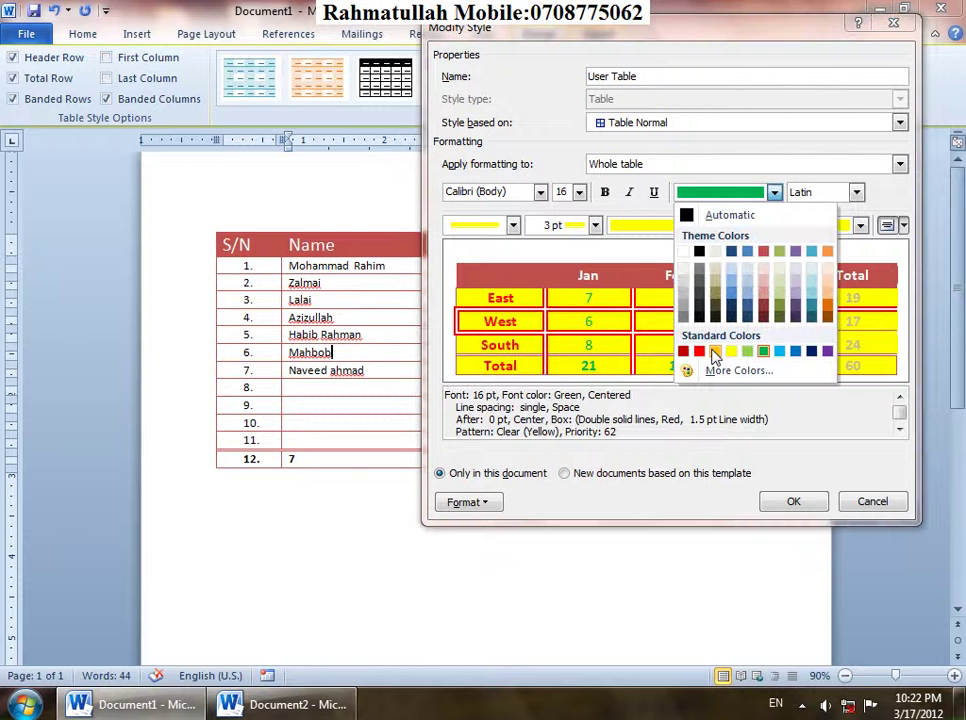
click(715, 352)
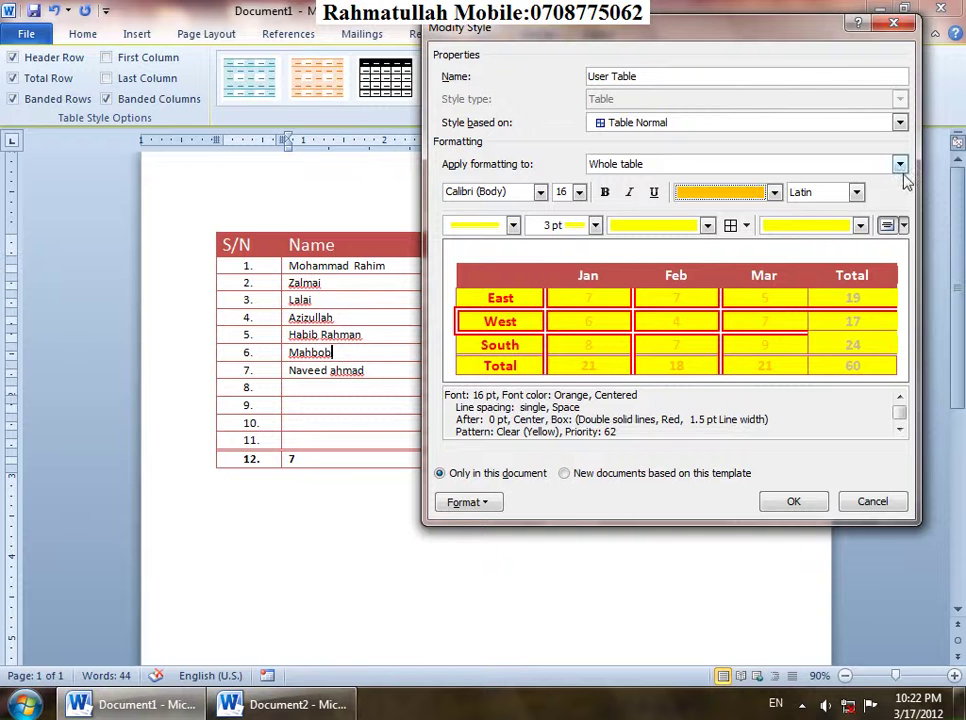
click(746, 226)
click(762, 267)
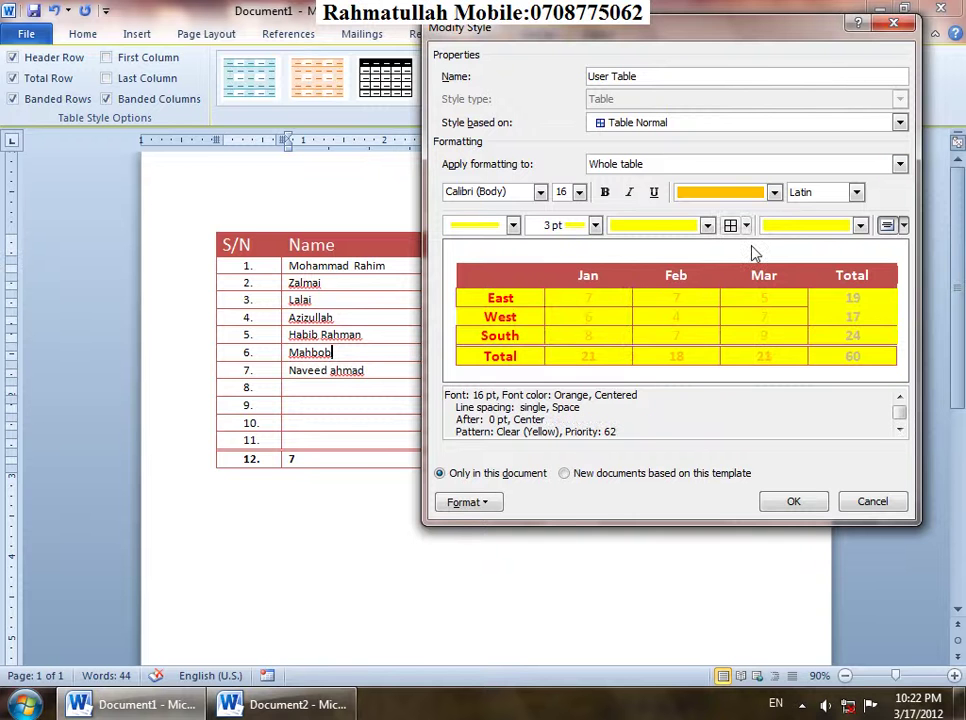
Set the font color of the style's first column to standard orange.
click(899, 164)
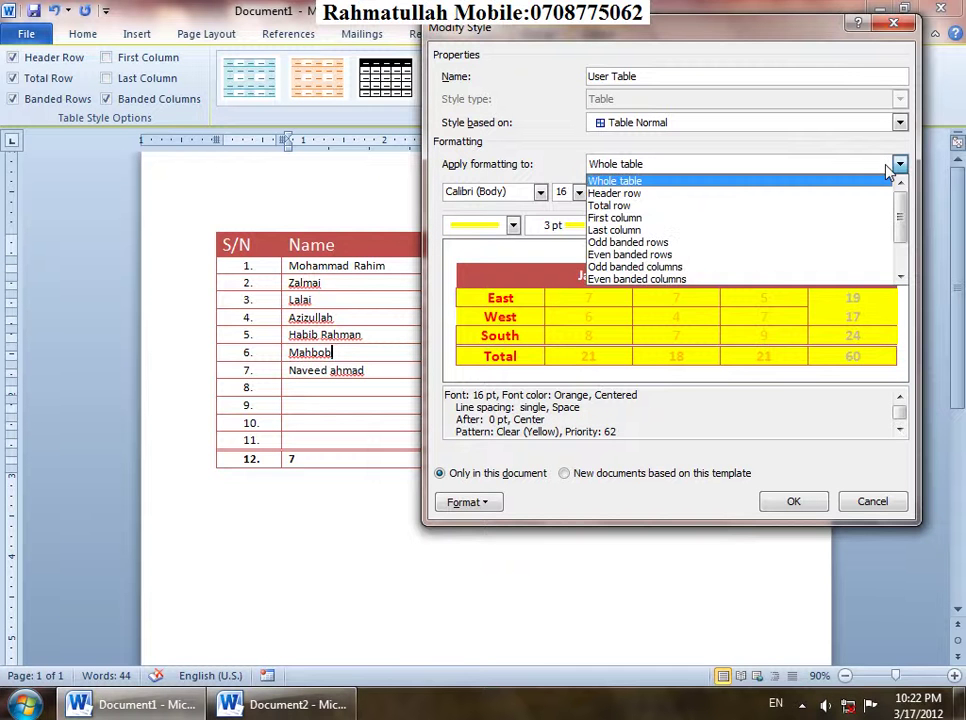
click(616, 217)
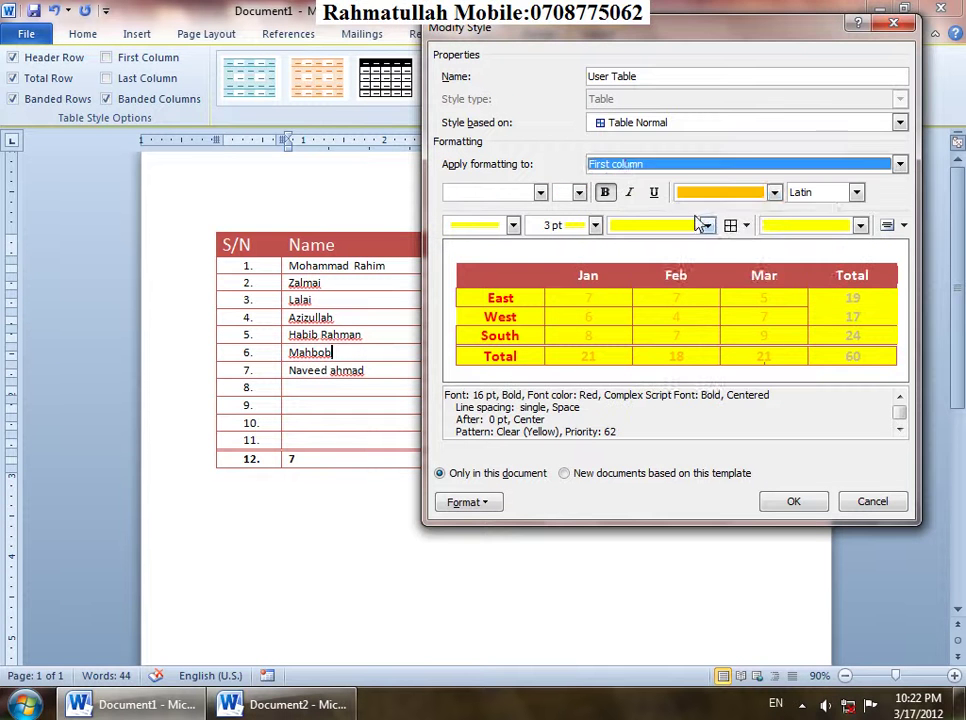
click(774, 192)
click(716, 352)
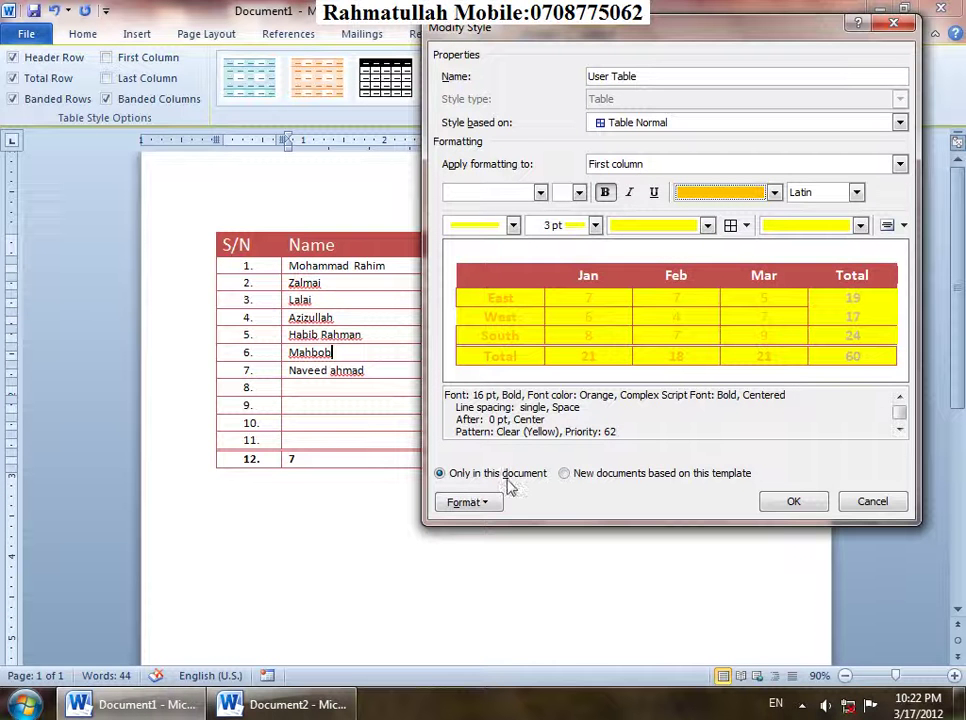
Make the User Table style available to new documents based on this template and accept the style changes.
drag(567, 33, 343, 133)
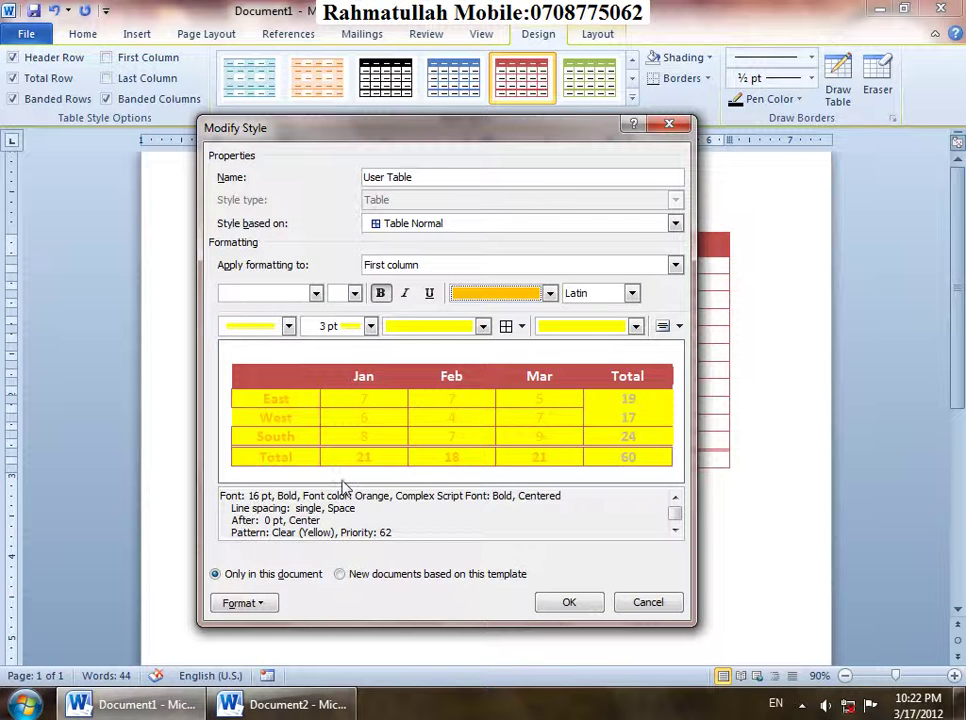
click(400, 577)
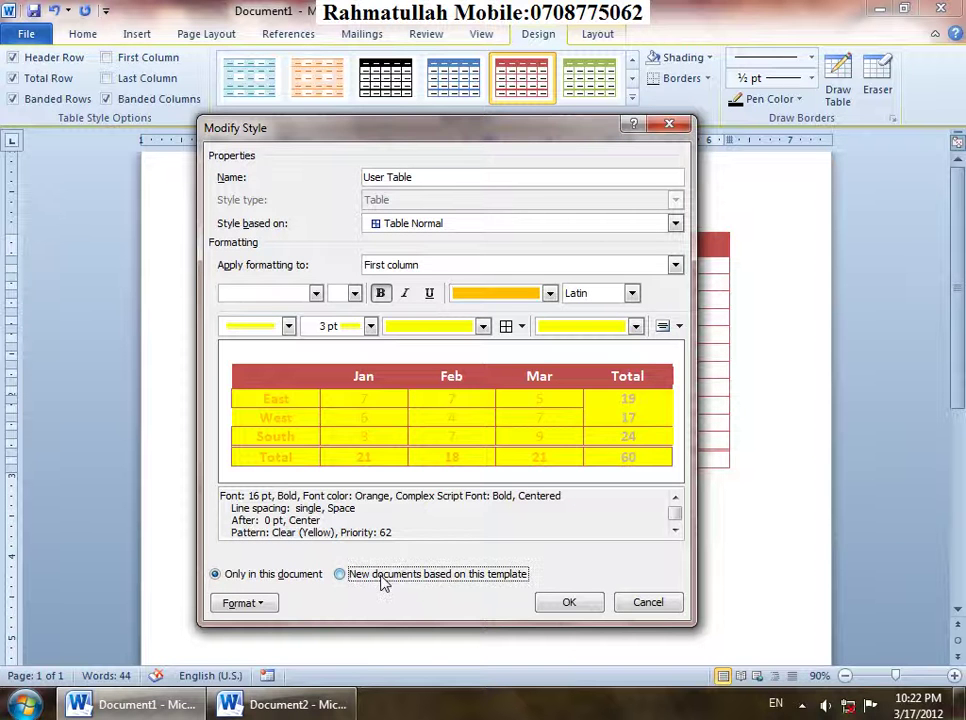
click(565, 603)
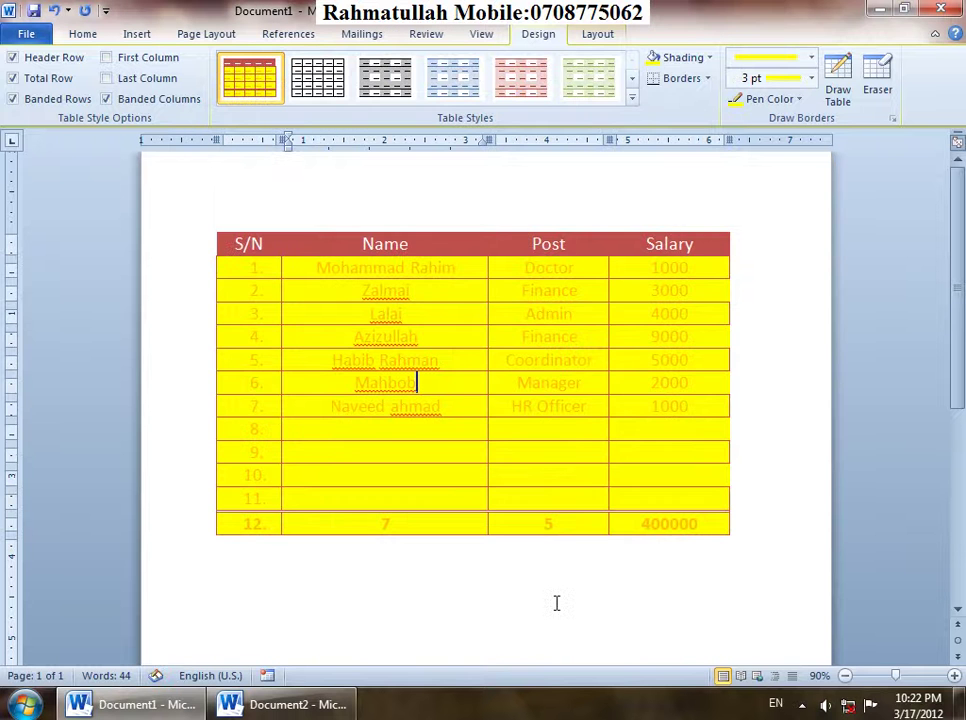
Create a blank document, insert a 5x5 table and try the custom table style on it.
key(ctrl+n)
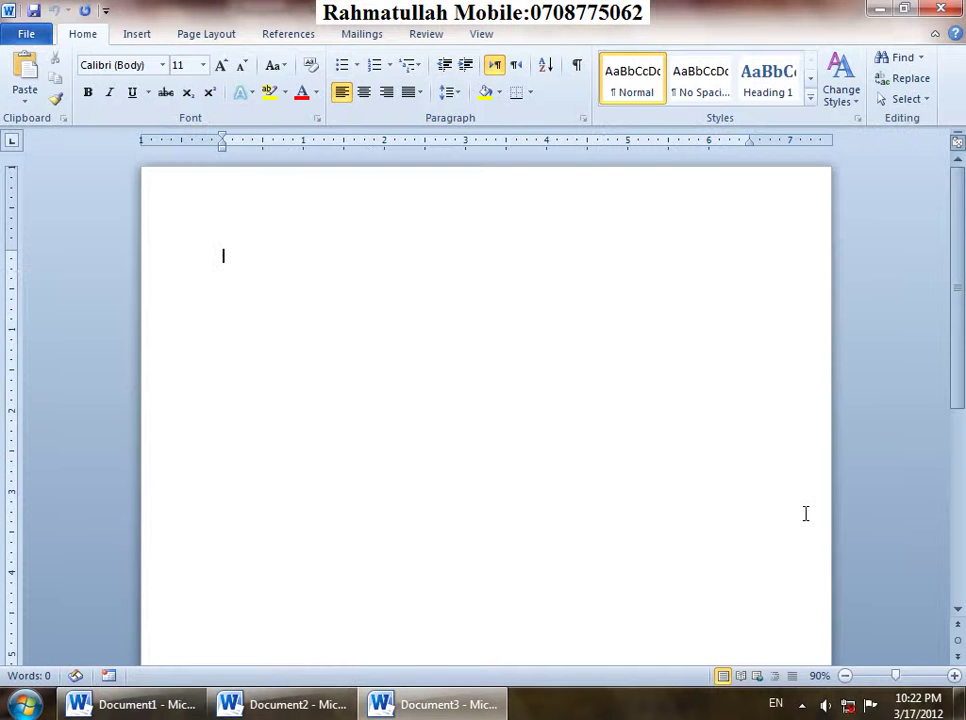
click(137, 34)
click(118, 80)
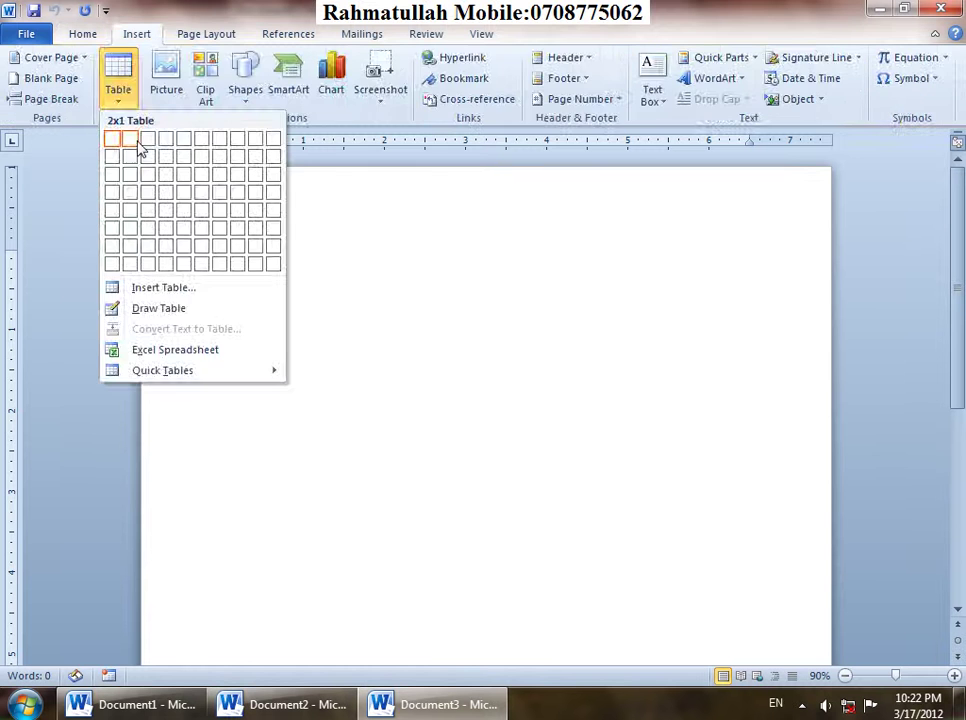
click(184, 210)
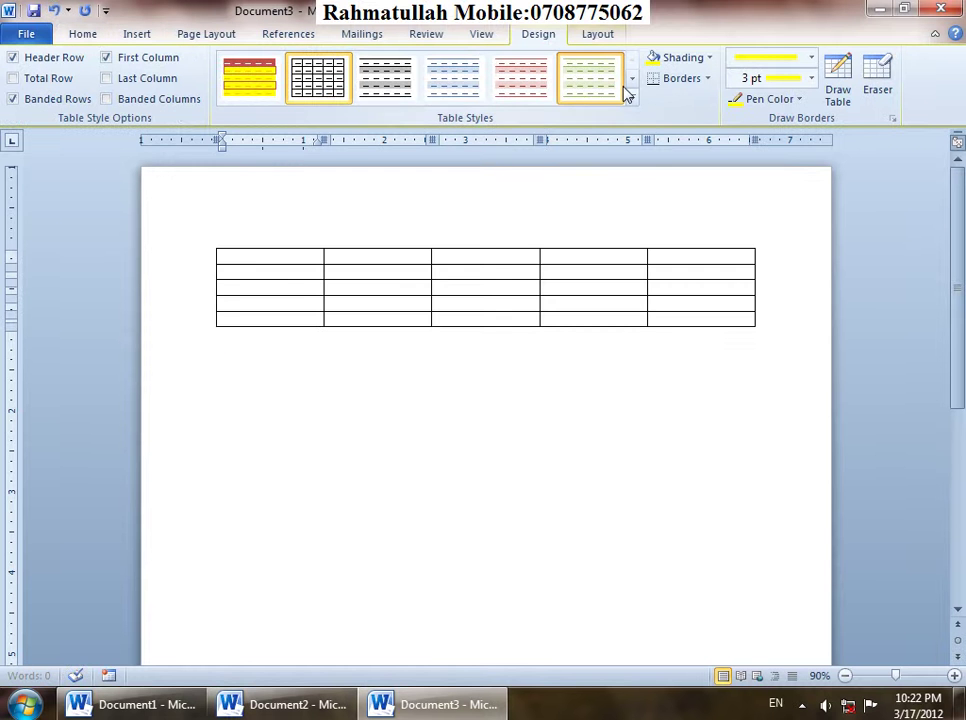
click(631, 94)
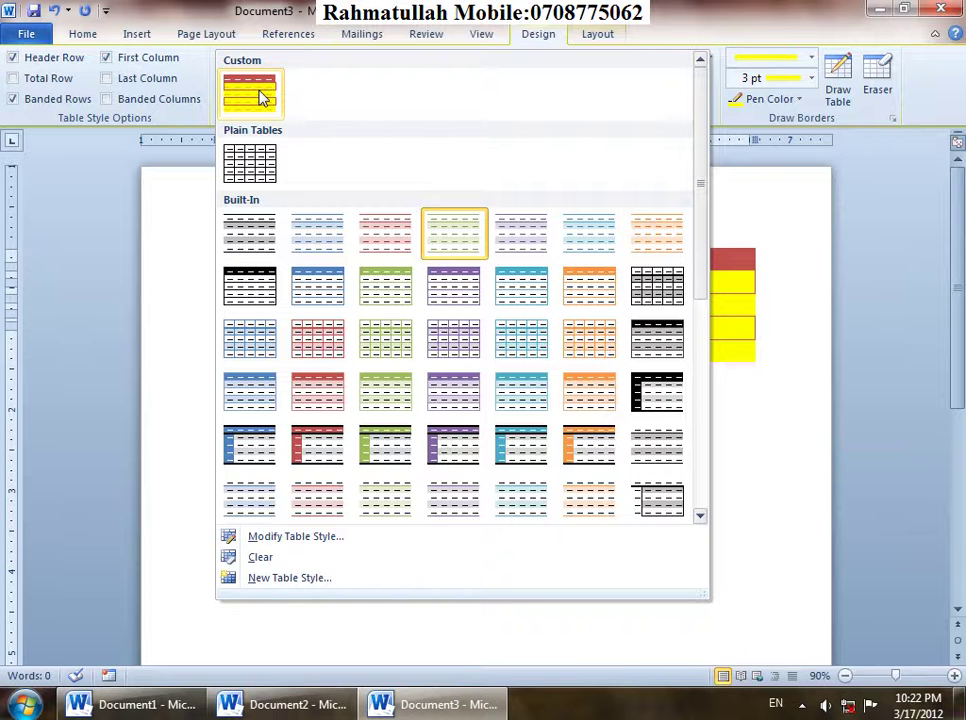
click(744, 394)
Close Document1 without saving, and undo the last change to the table in Document3.
click(153, 712)
right_click(153, 712)
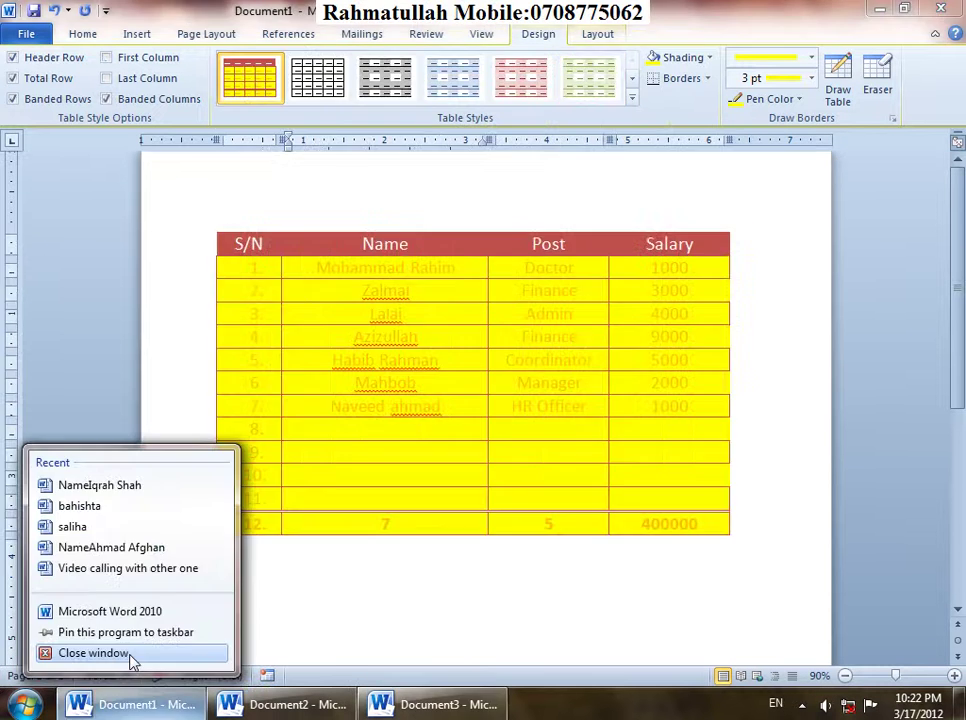
click(131, 656)
click(472, 391)
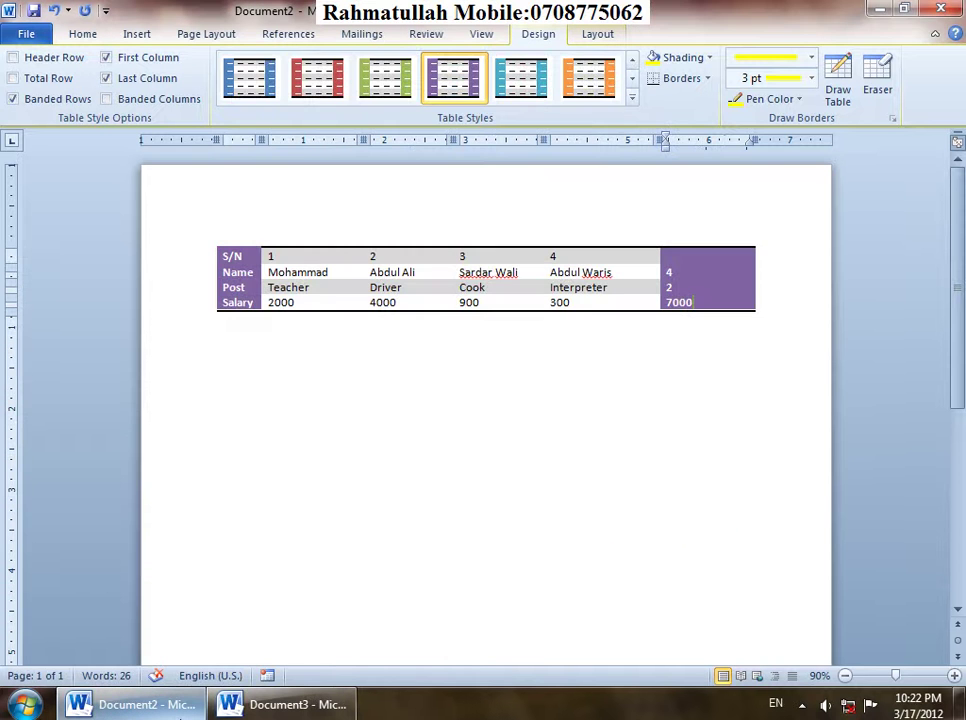
click(279, 706)
key(ctrl+z)
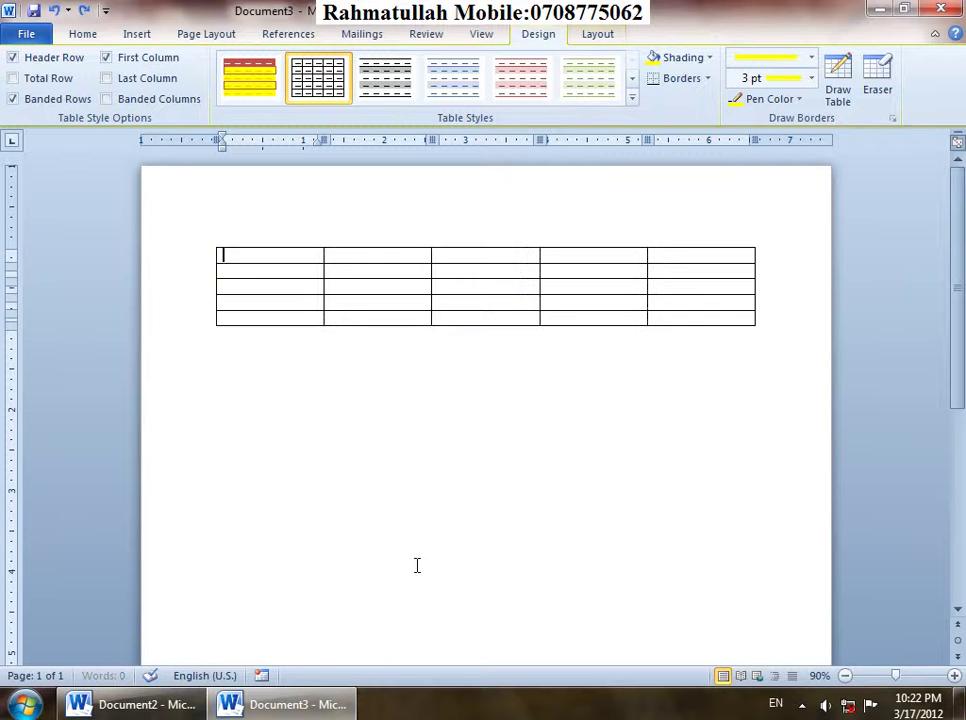
Switch to Document2 and start a new table style named ABC.
click(178, 705)
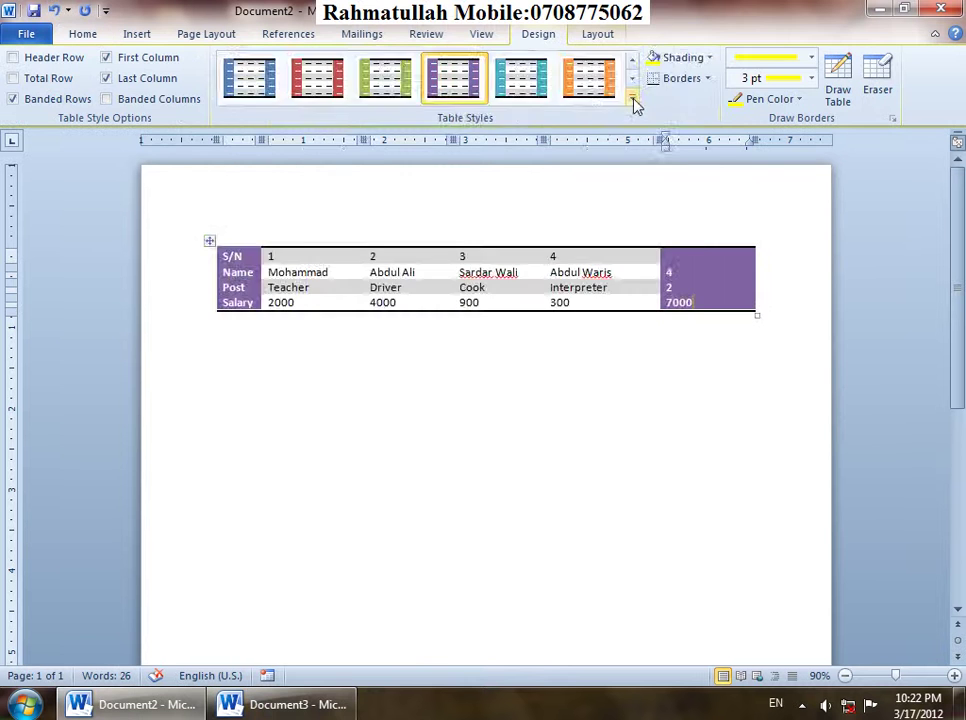
click(632, 101)
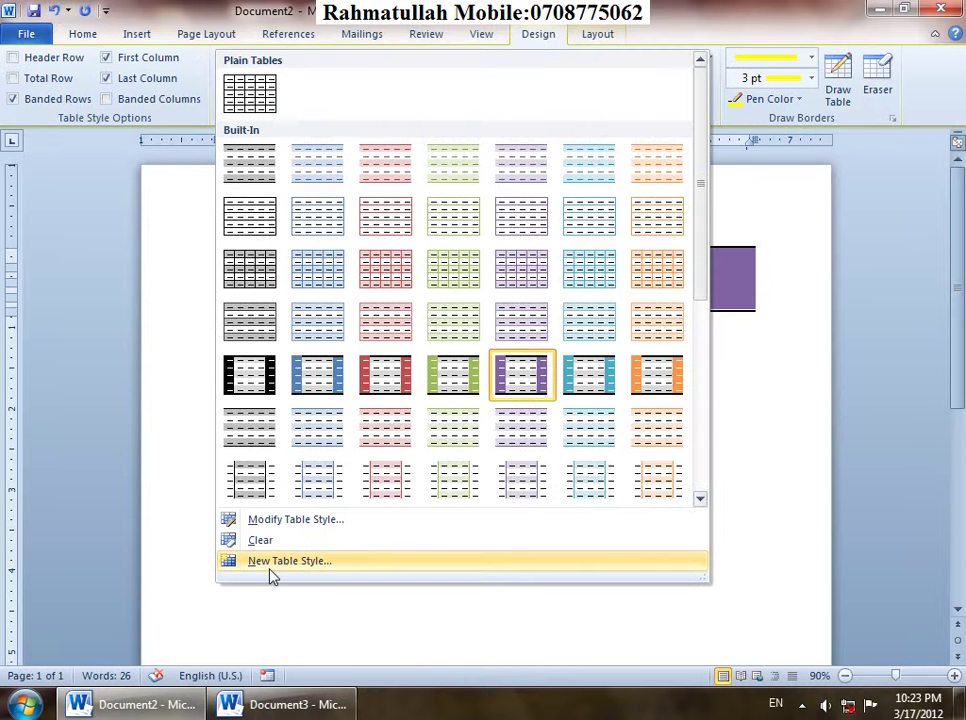
click(269, 570)
drag(378, 130, 524, 31)
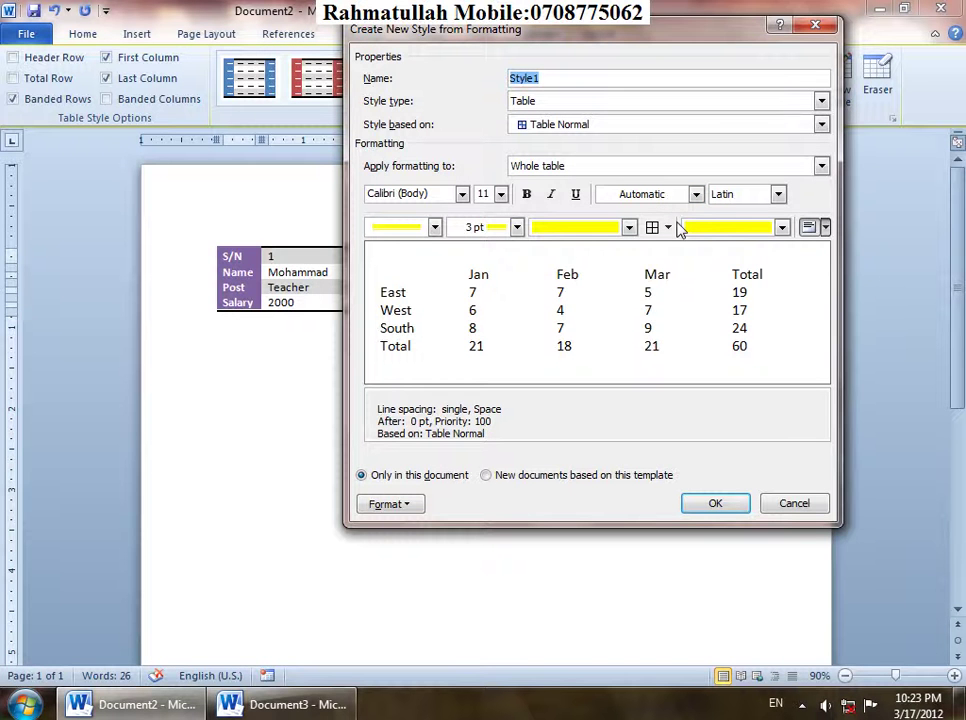
text(ABC)
Give the whole table all borders with a single ½ pt line in automatic color, and set its font color to dark red.
click(434, 228)
click(406, 266)
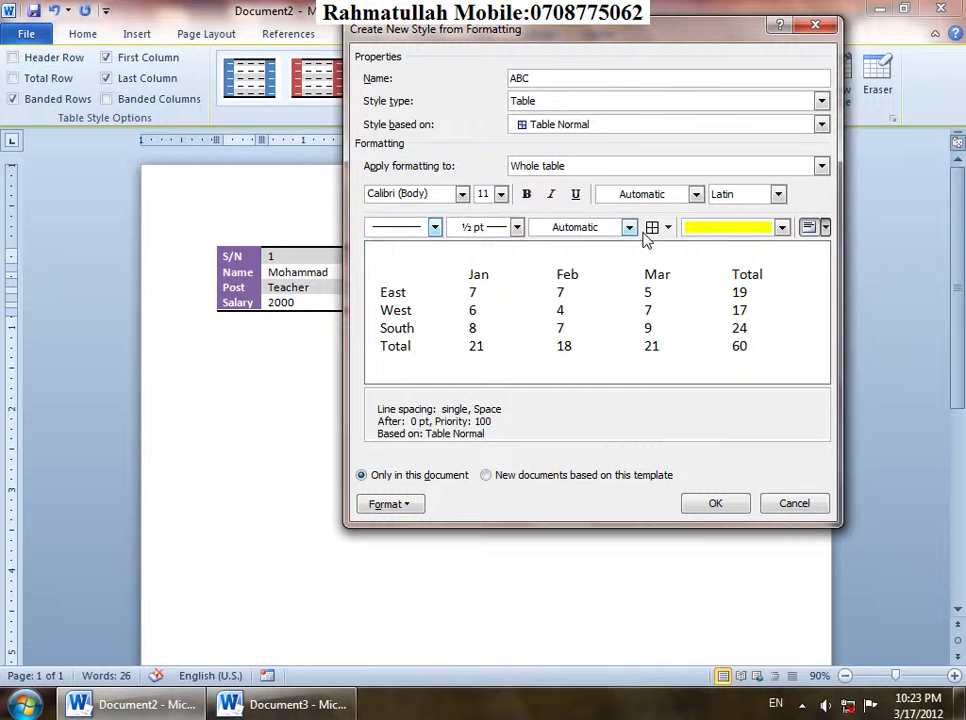
click(667, 228)
click(676, 249)
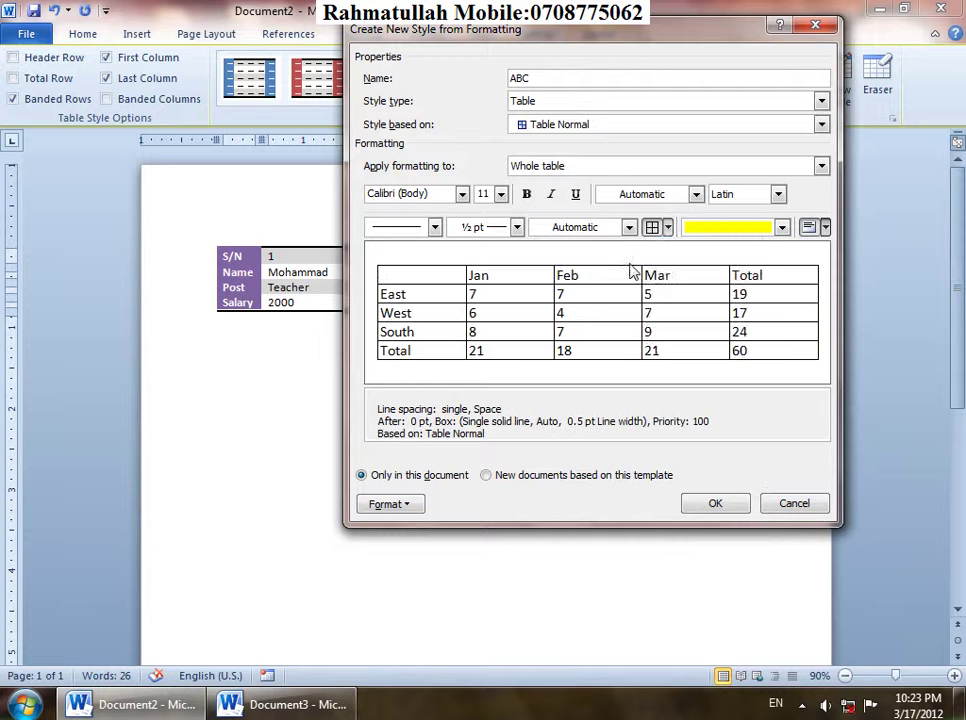
click(696, 194)
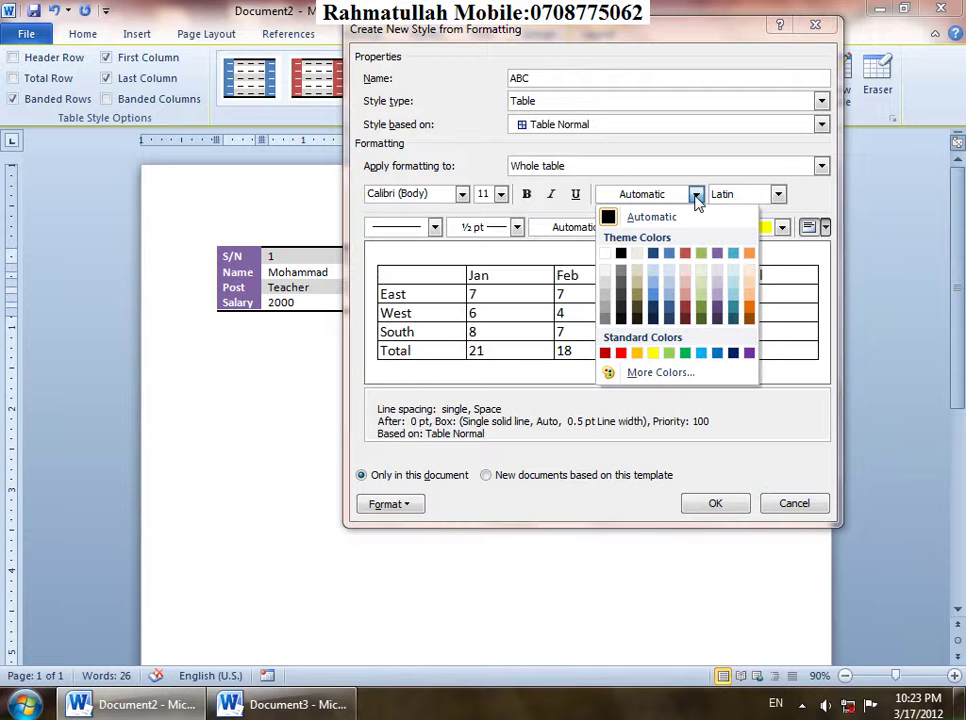
click(621, 354)
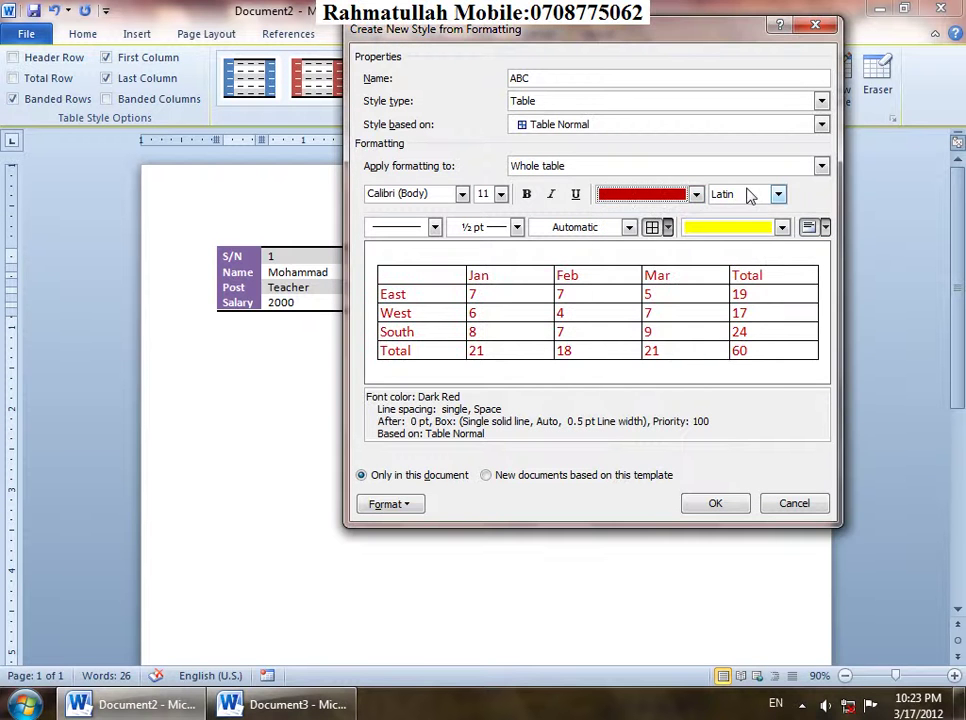
Make the whole table's text bold in the ABC style and set its border color to green.
click(778, 195)
click(778, 196)
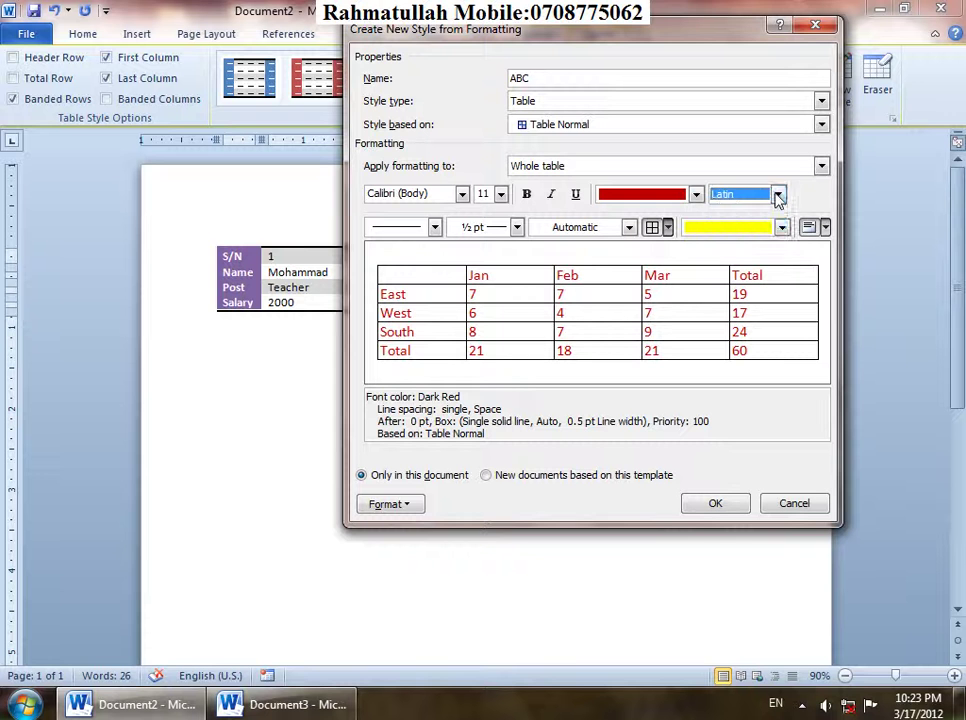
click(526, 194)
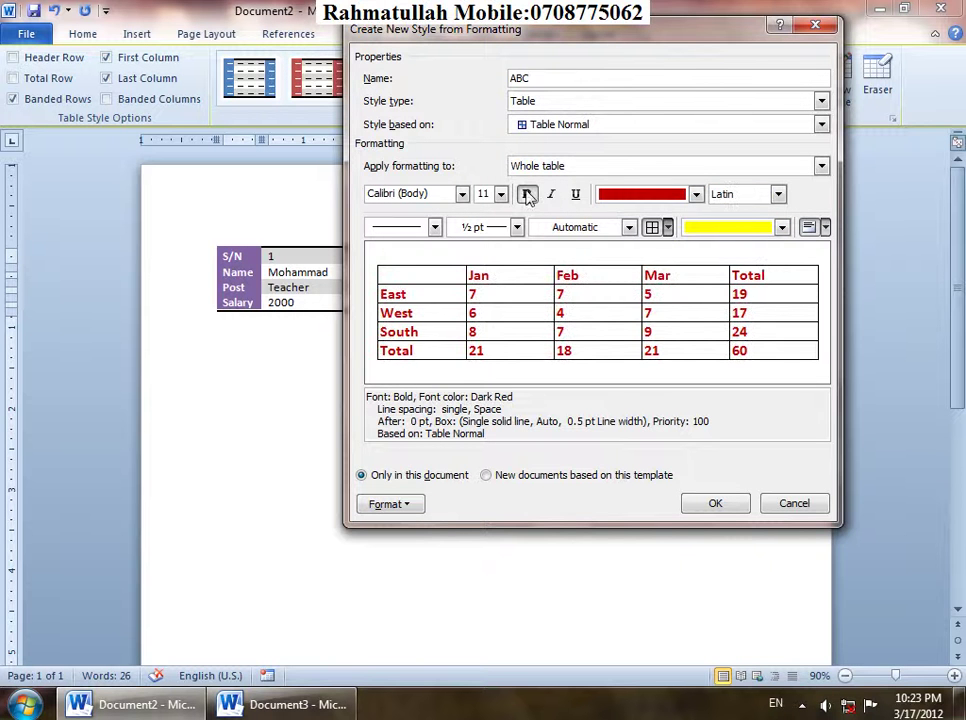
click(629, 228)
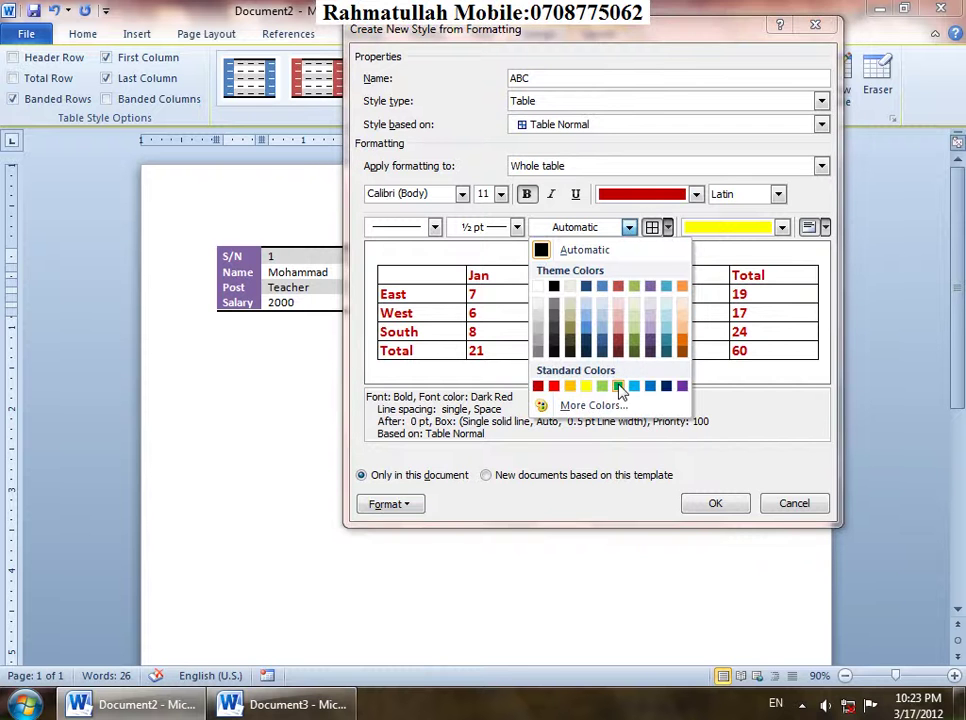
click(619, 387)
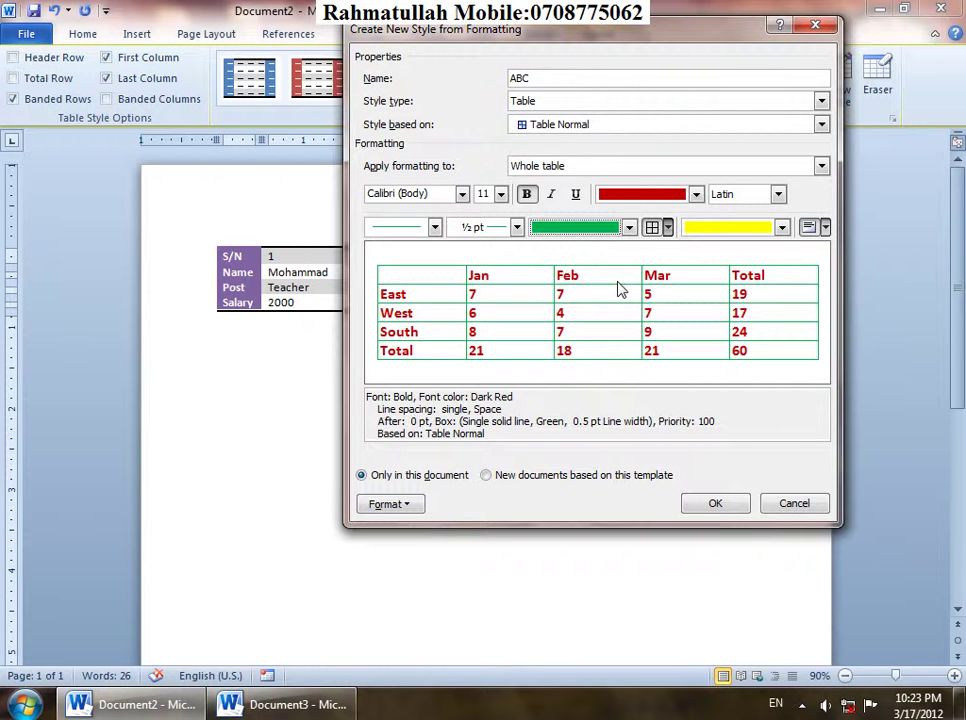
click(668, 228)
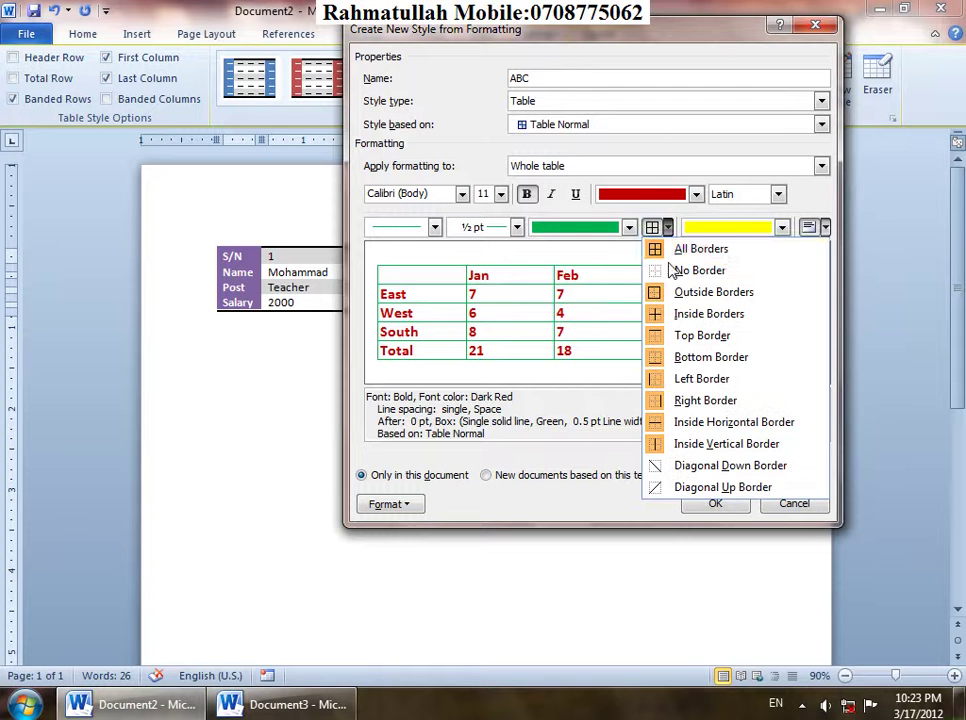
click(688, 315)
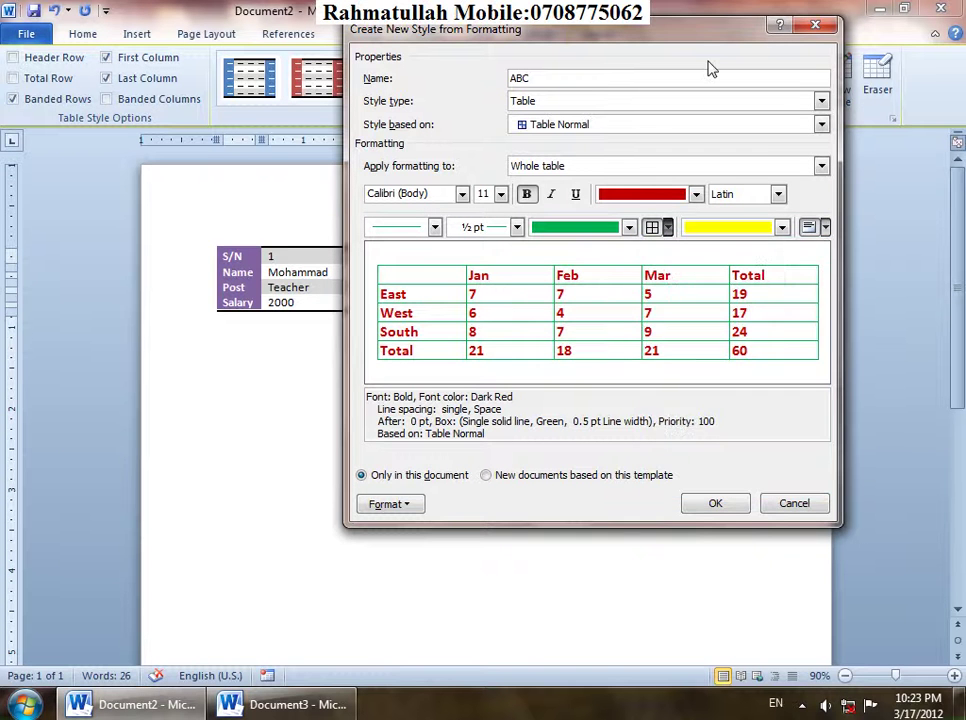
Format the style's first column with a red font and centered alignment.
click(820, 126)
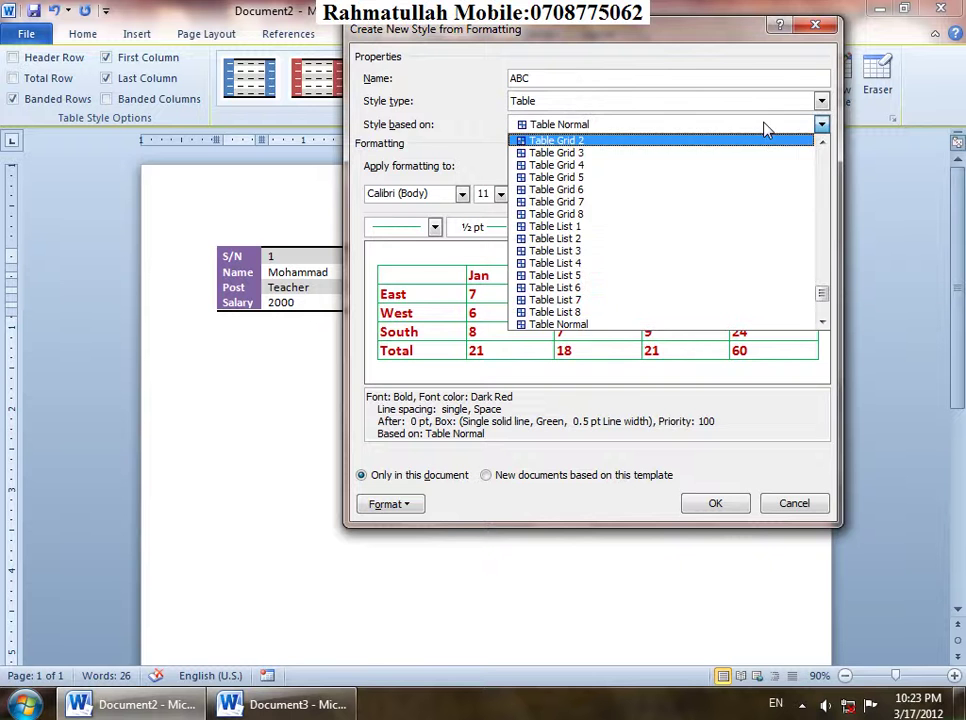
click(766, 126)
click(820, 166)
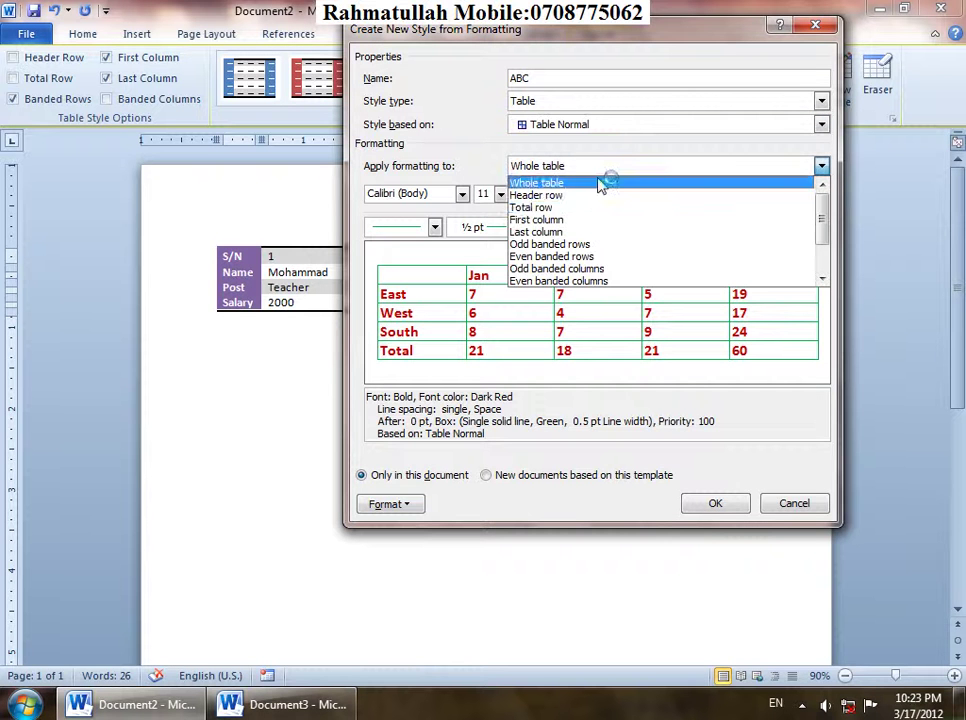
click(555, 219)
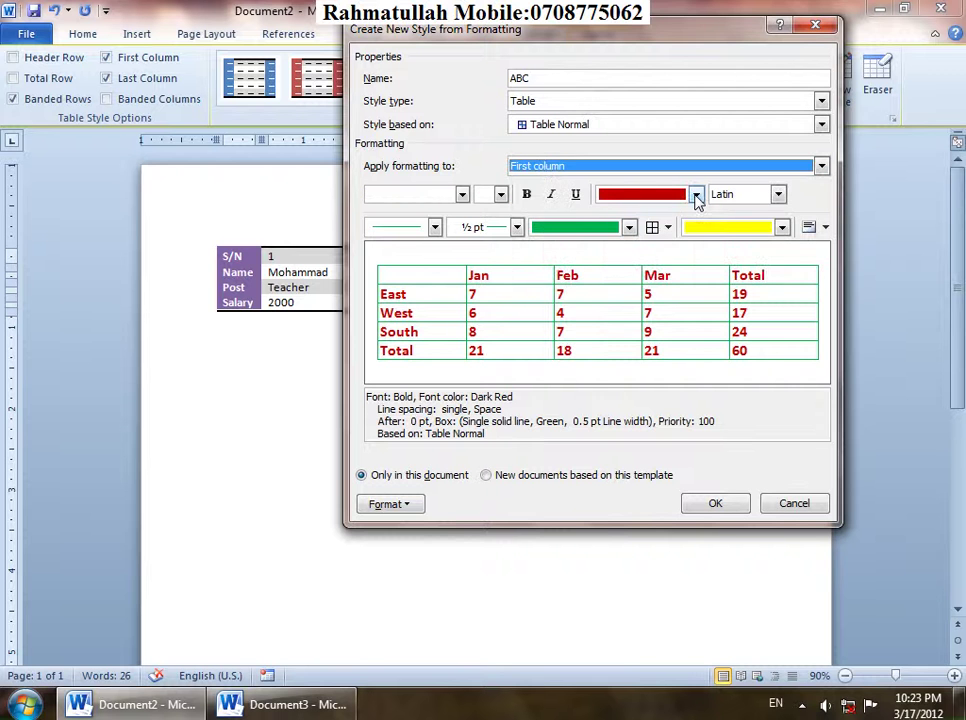
click(696, 195)
click(621, 353)
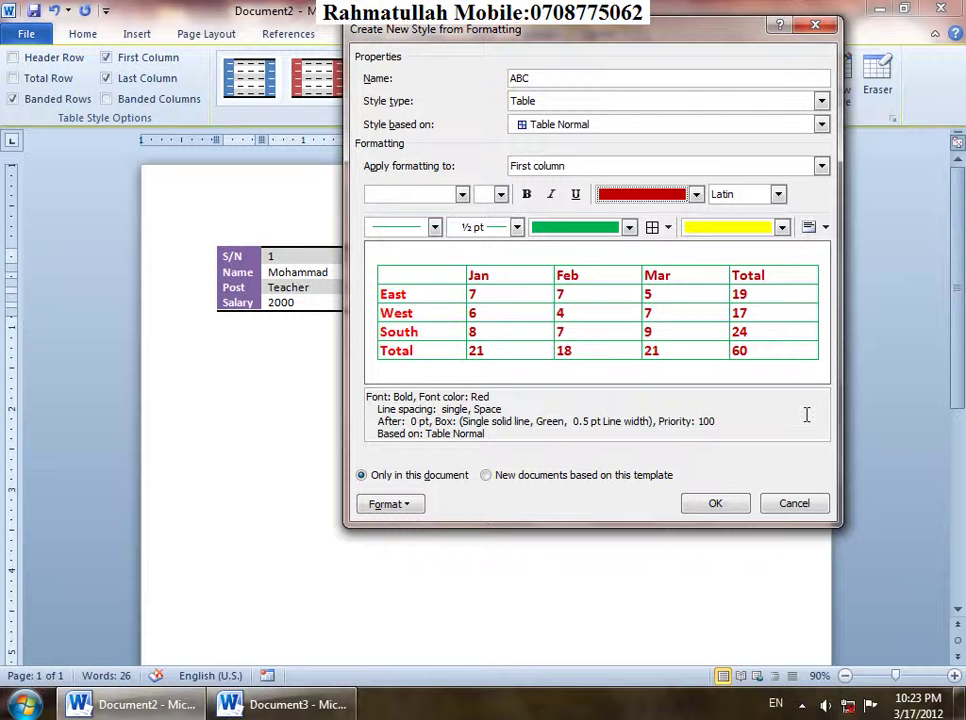
click(825, 227)
click(832, 270)
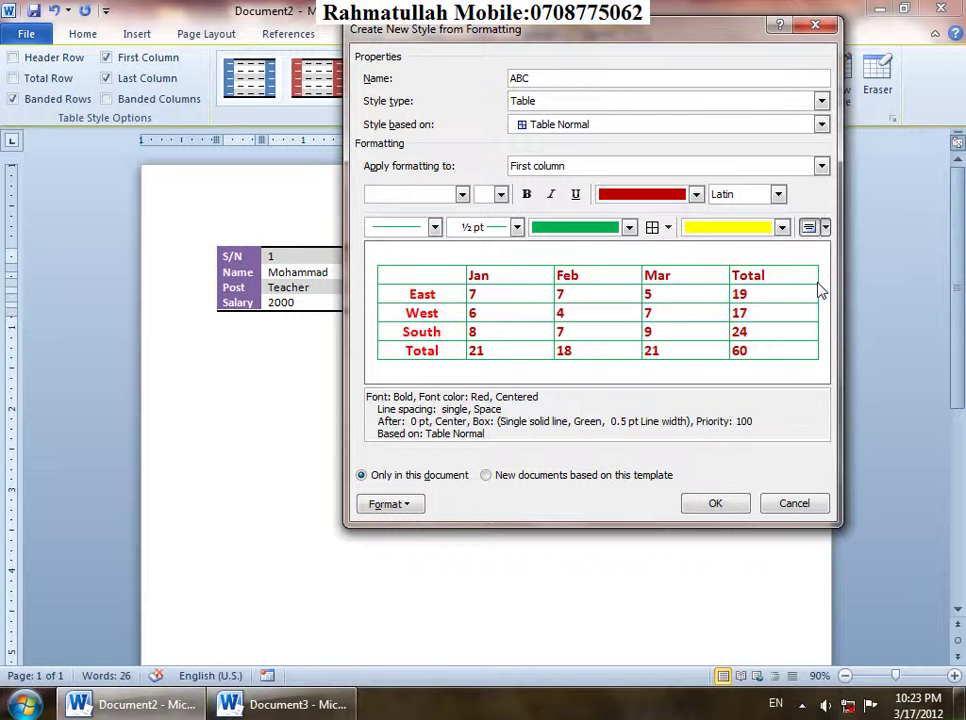
Choose All Borders for the first column and again for the whole table.
click(668, 227)
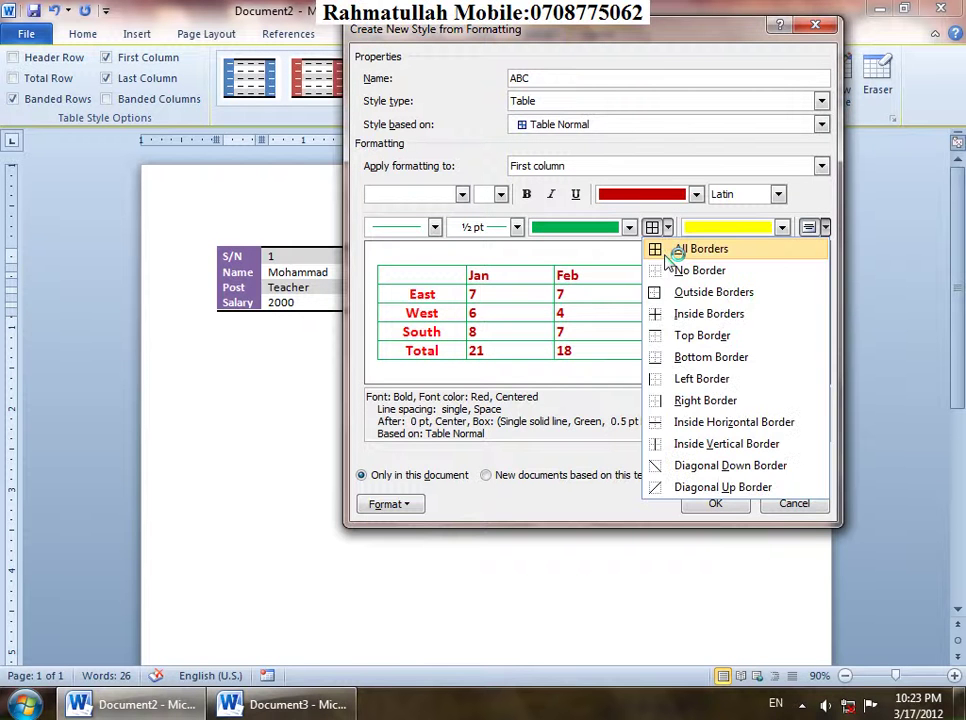
click(680, 250)
click(821, 166)
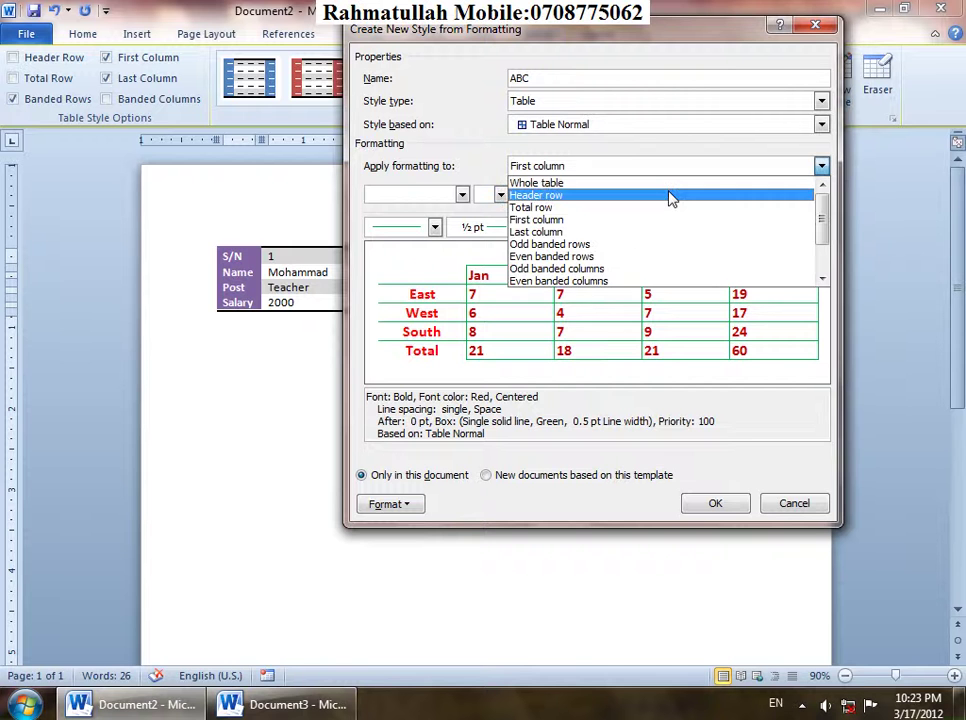
click(665, 183)
click(667, 228)
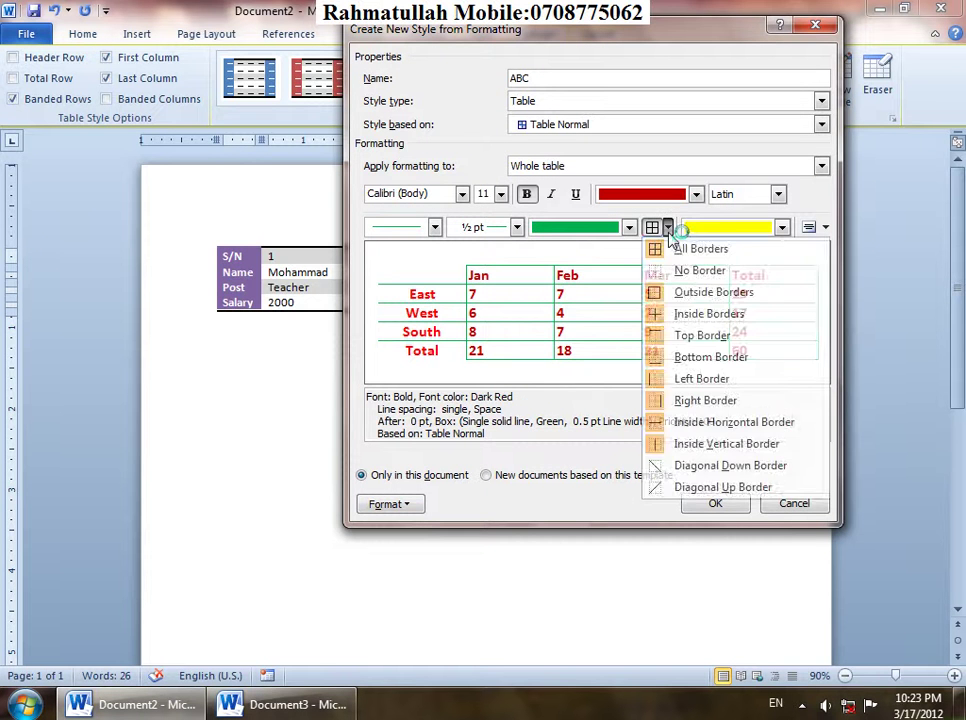
click(672, 250)
click(667, 249)
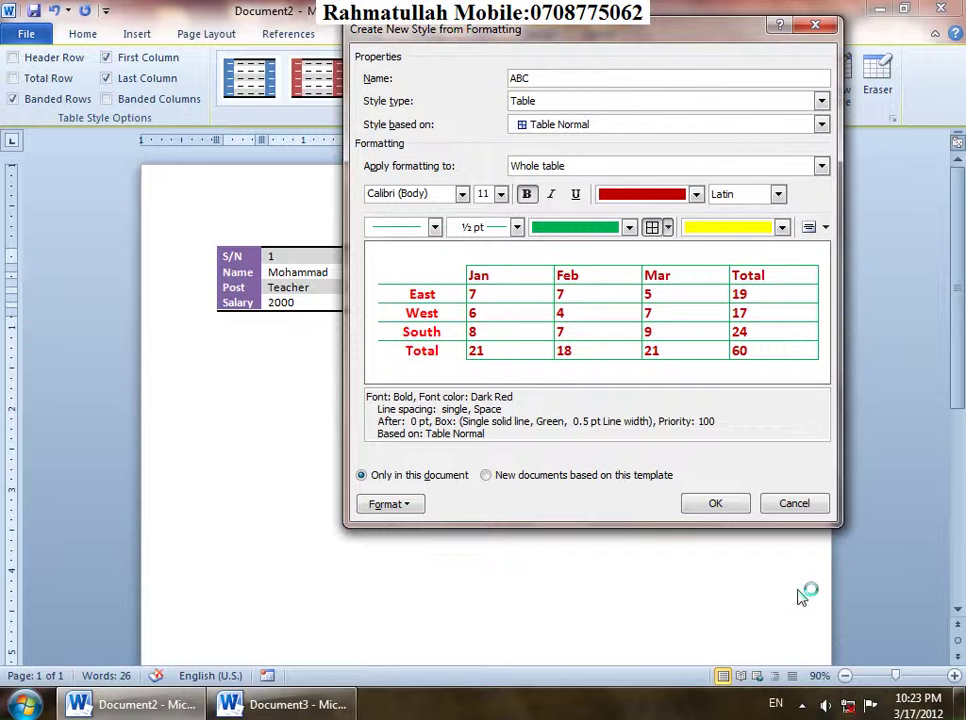
Finish creating the ABC style and preview it on the staff table without applying it.
click(716, 504)
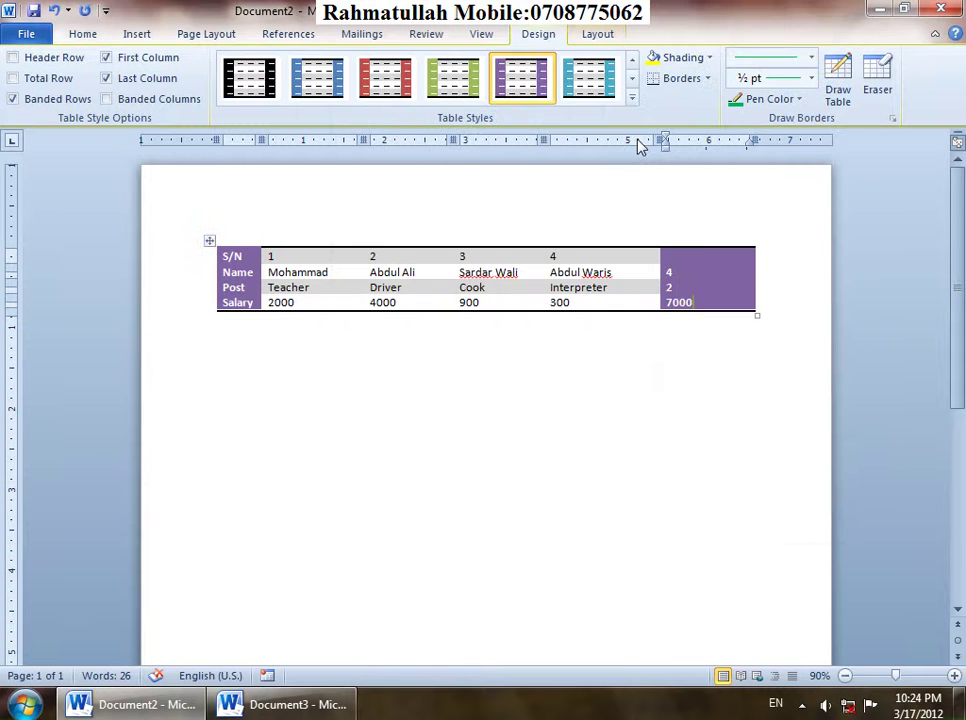
click(632, 97)
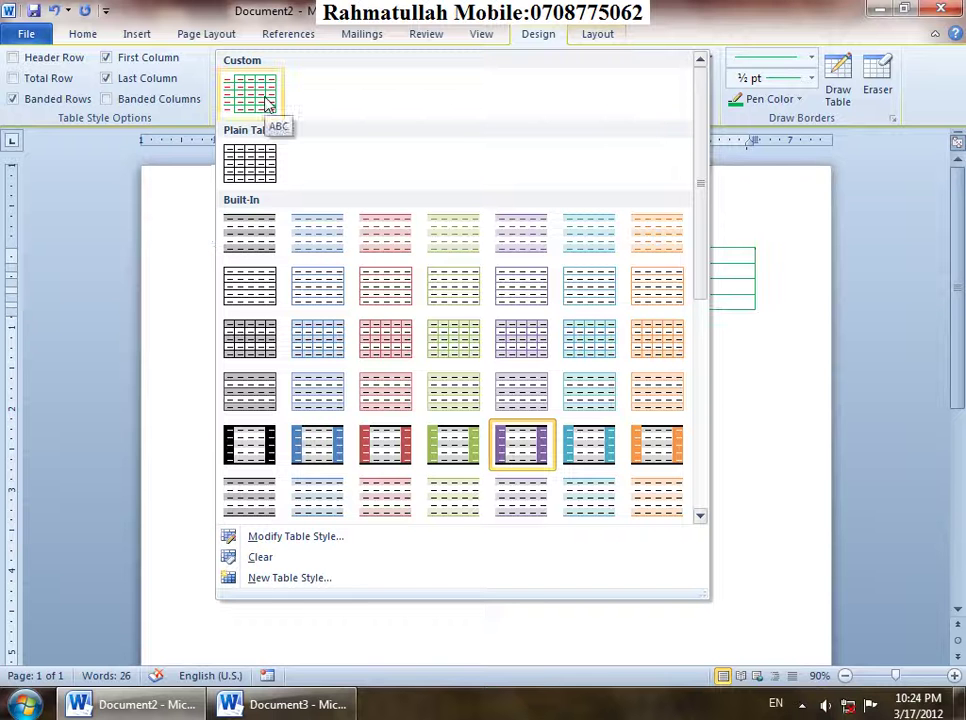
click(705, 415)
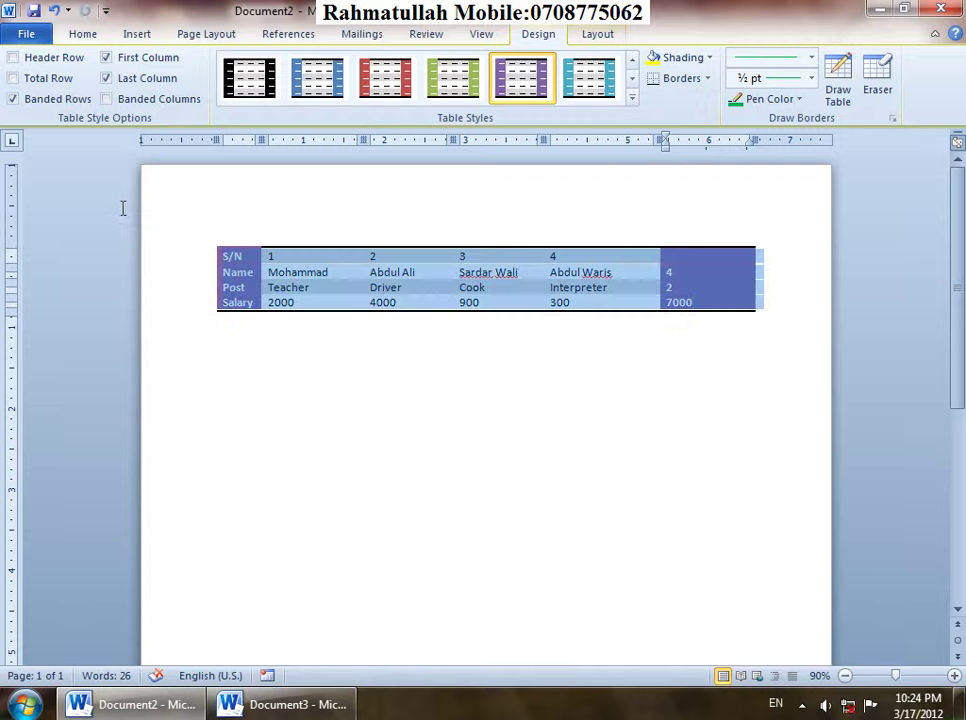
Delete the staff table and insert a new table with 8 columns and 6 rows.
click(428, 322)
key(BackSpace)
click(137, 34)
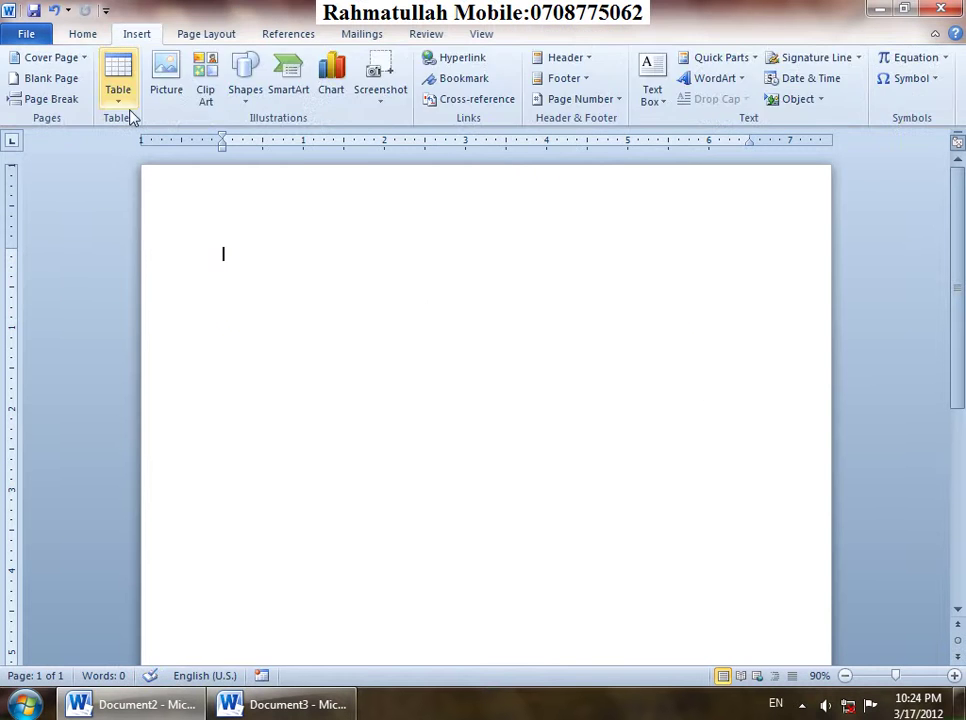
click(120, 95)
click(233, 231)
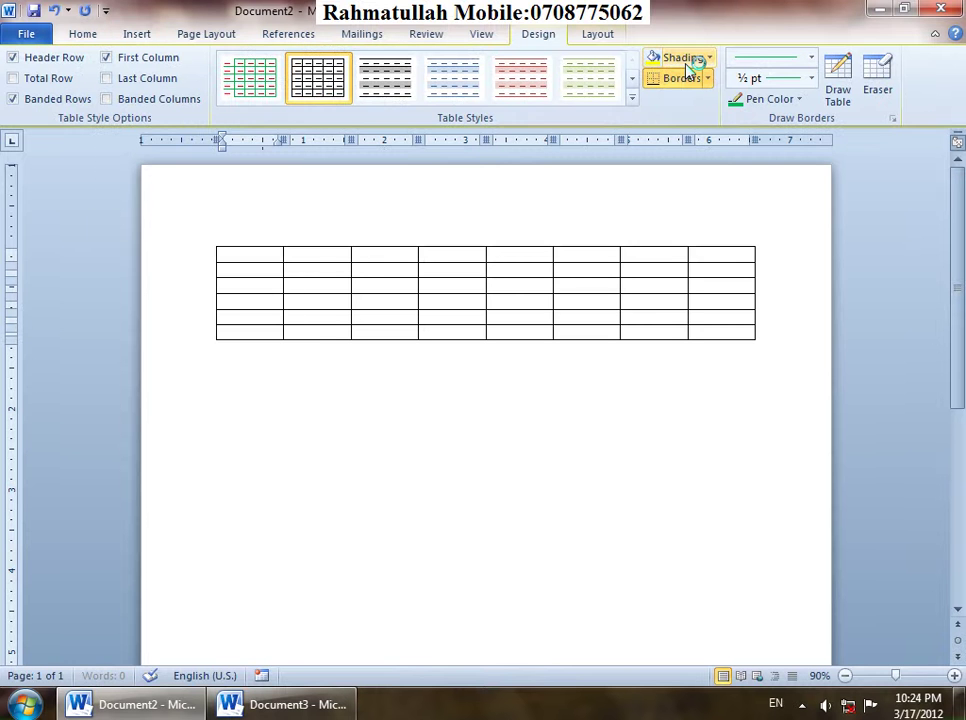
Shade the first cell of the top row red and the fifth cell of that row green.
click(711, 58)
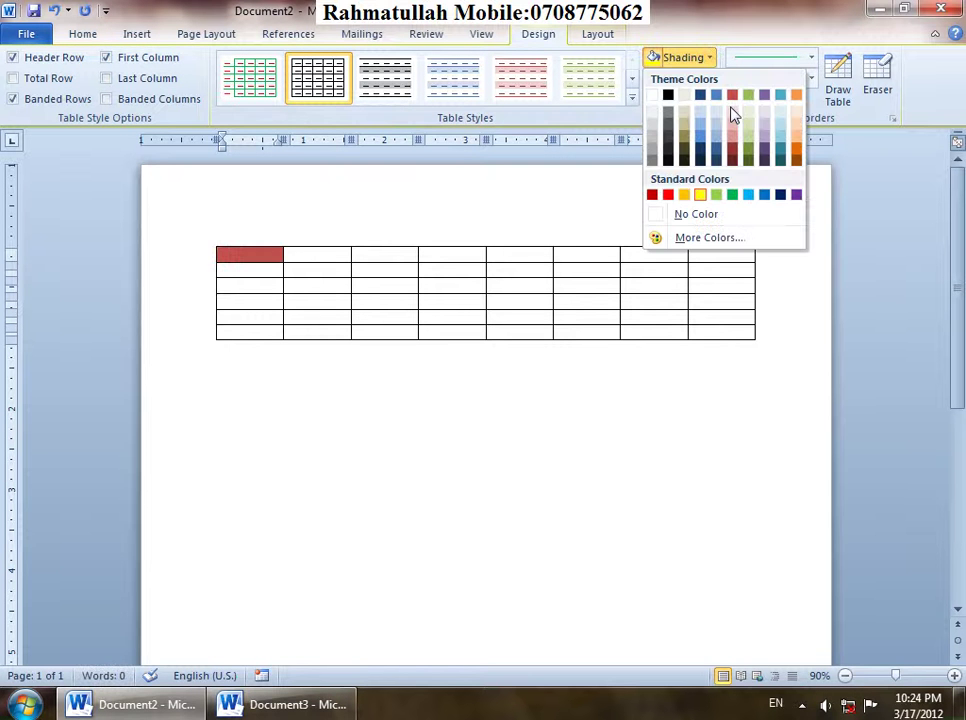
click(668, 195)
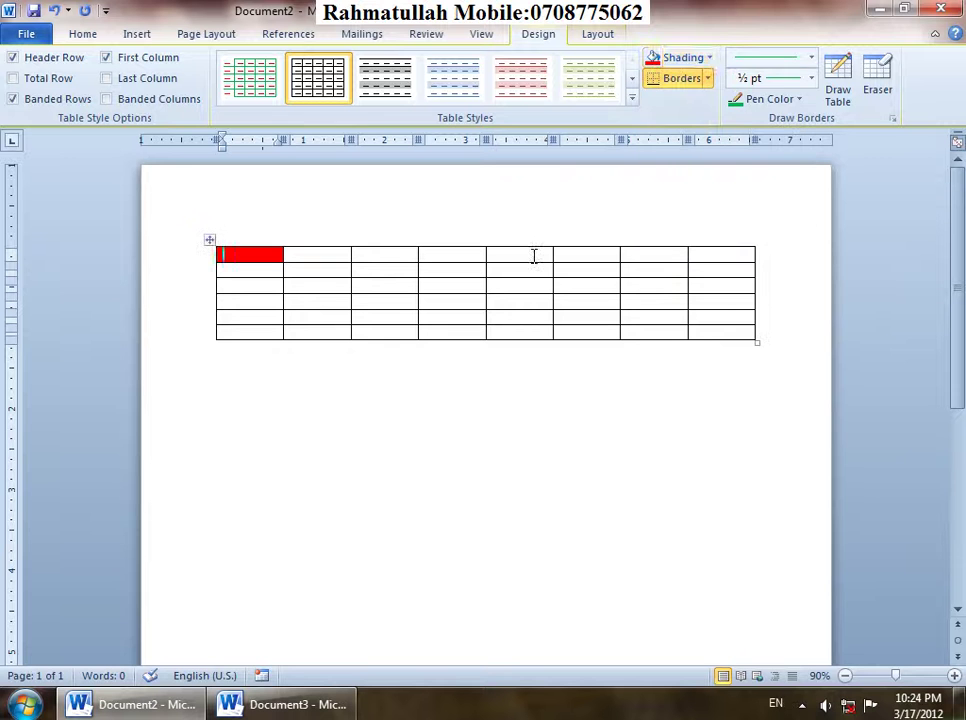
click(534, 256)
click(710, 58)
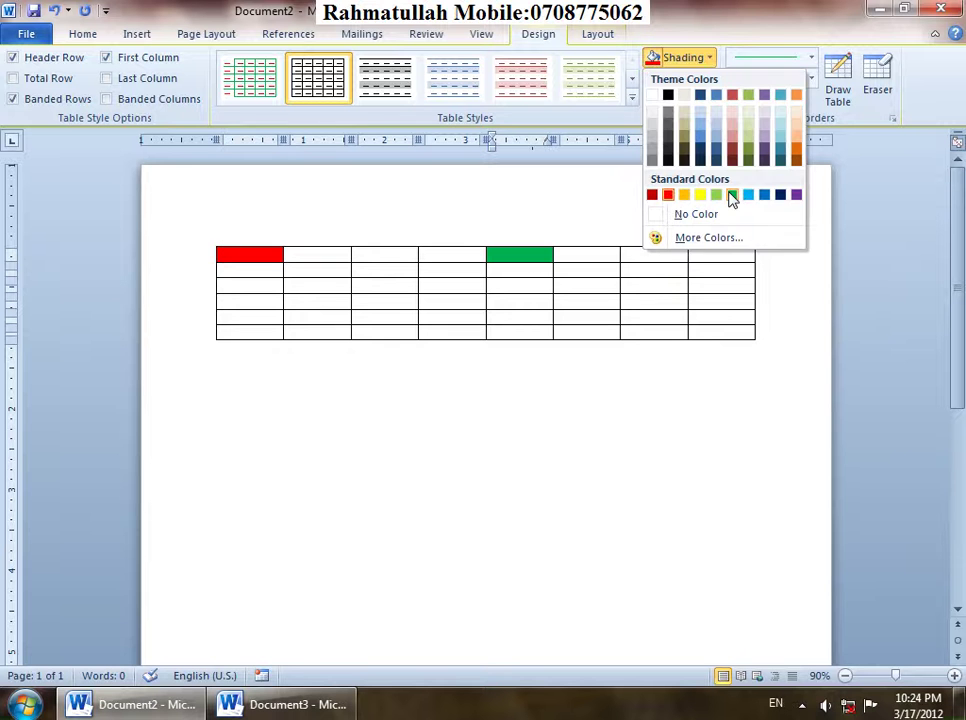
click(731, 196)
Shade the third row's fifth cell light blue and its third cell blue.
click(534, 282)
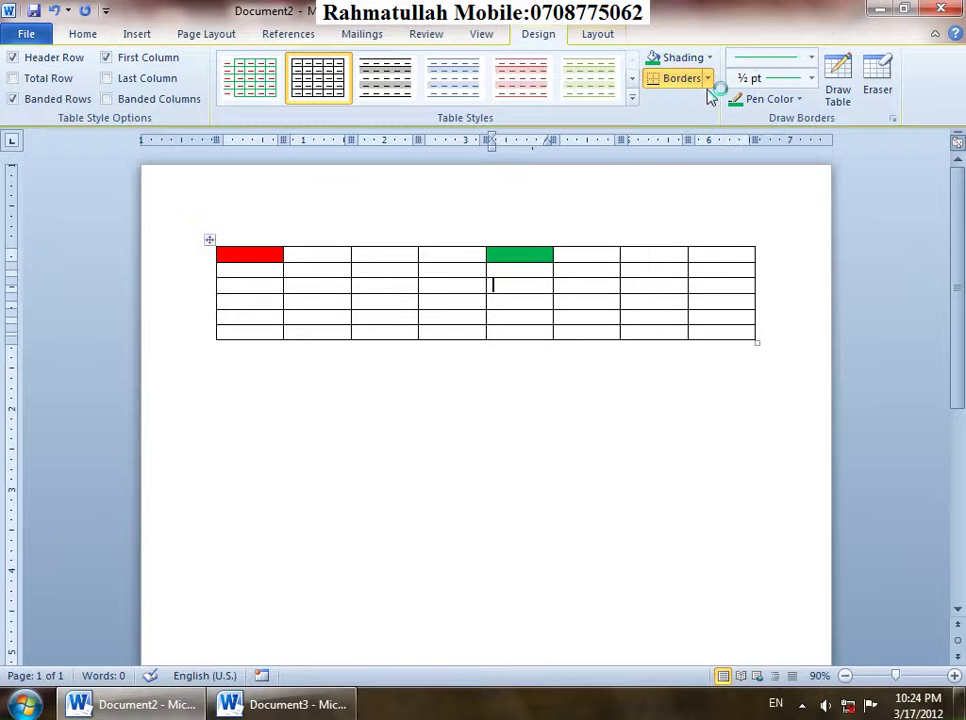
click(710, 57)
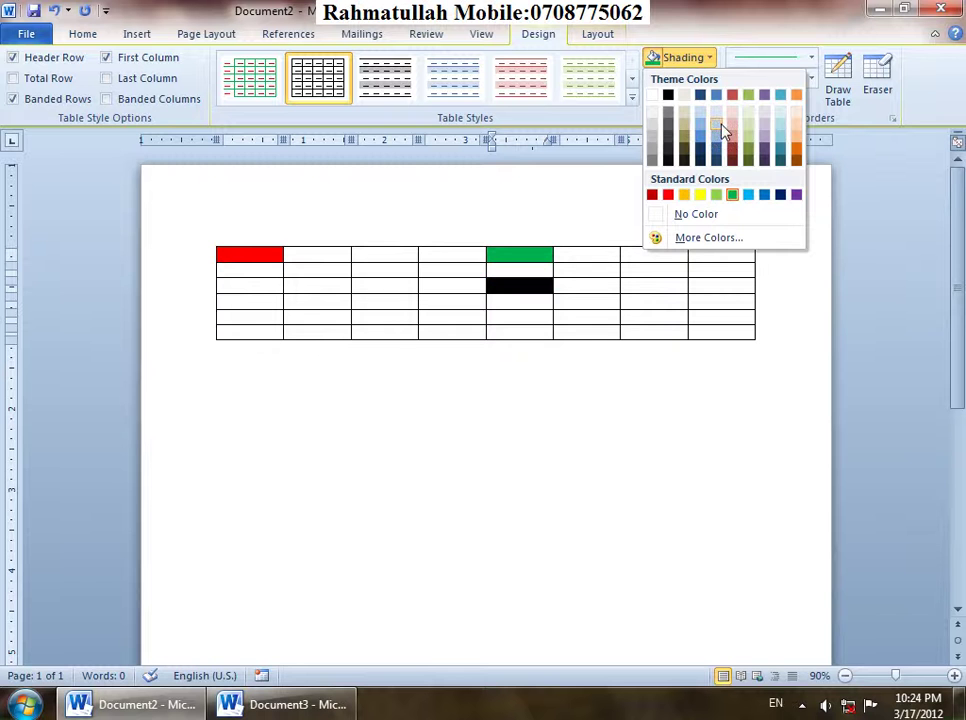
click(748, 194)
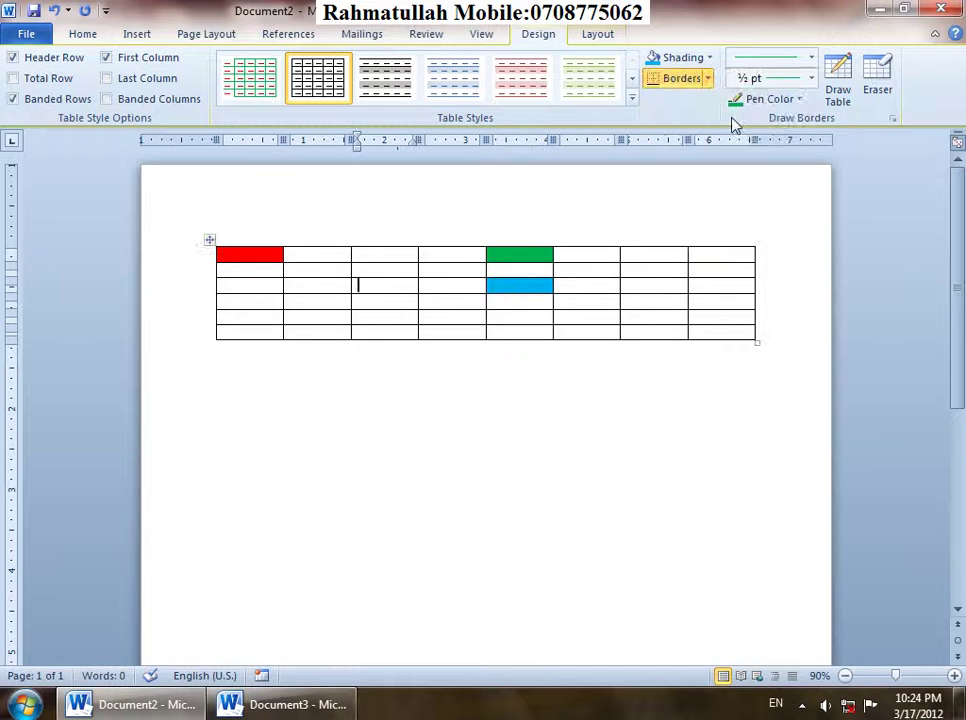
click(710, 57)
click(762, 193)
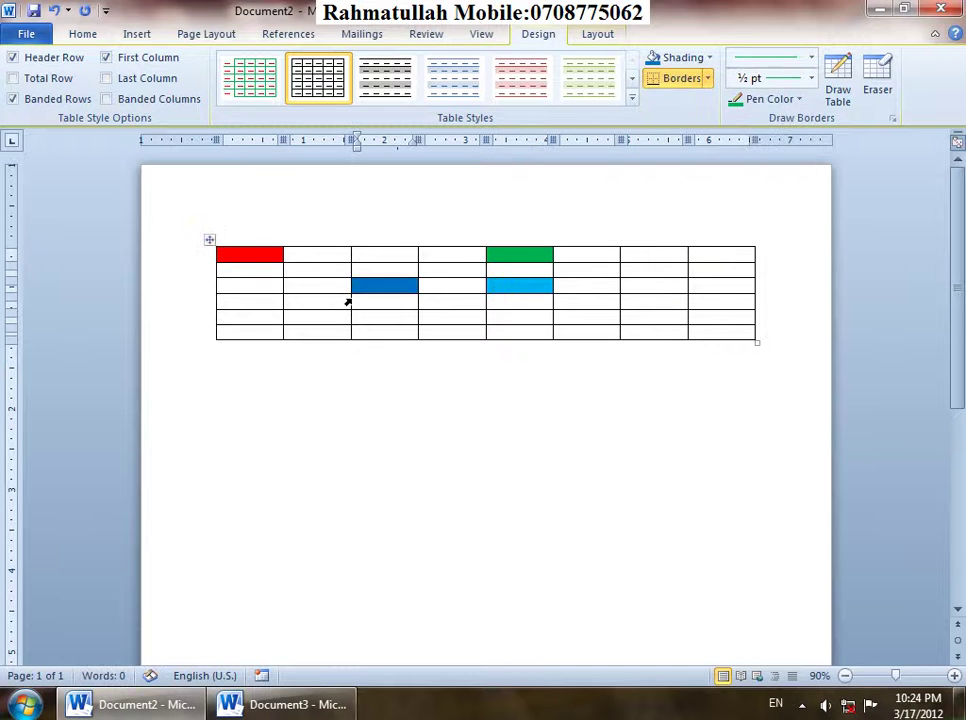
Shade all cells from the second to the last column with a light red theme color.
click(313, 259)
drag(313, 259, 737, 338)
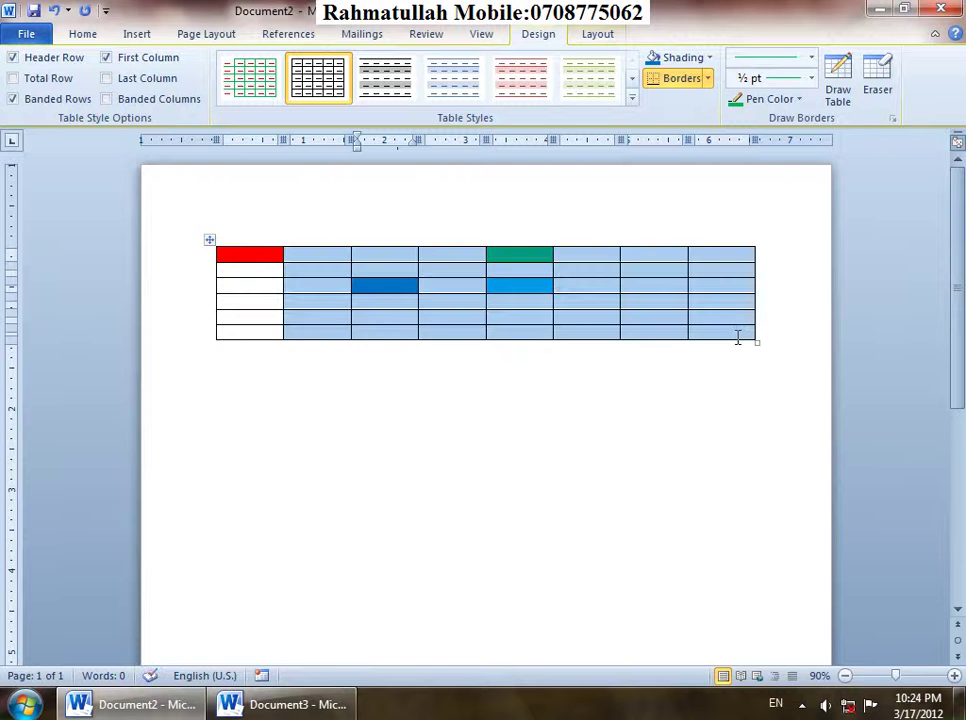
click(712, 58)
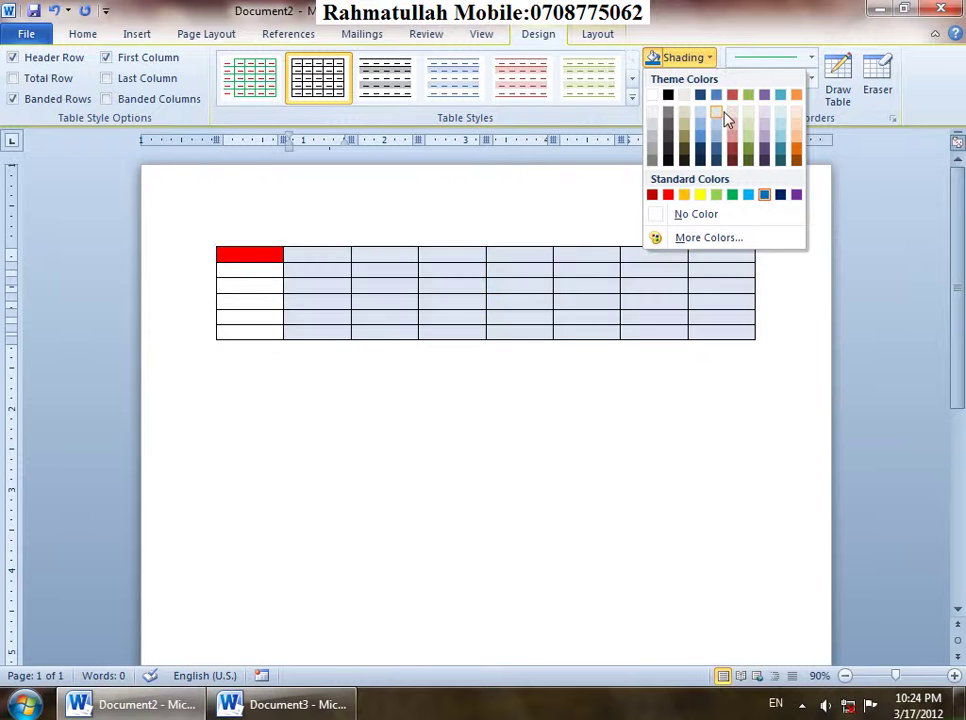
click(718, 112)
click(597, 262)
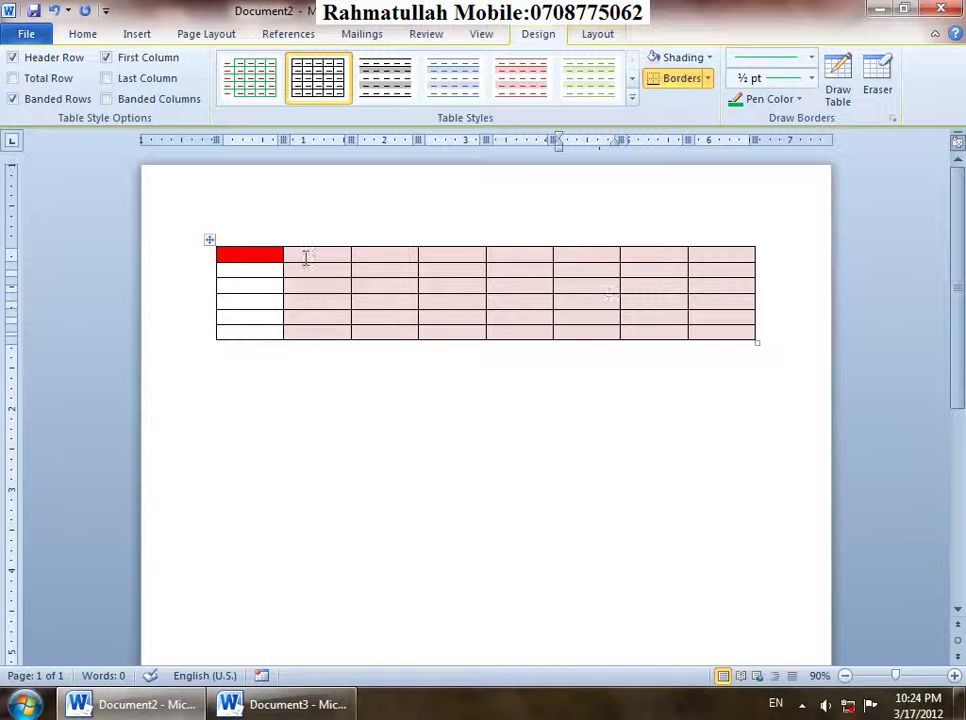
Remove the shading from all cells in the second to last columns by setting it to No Color.
drag(306, 257, 716, 326)
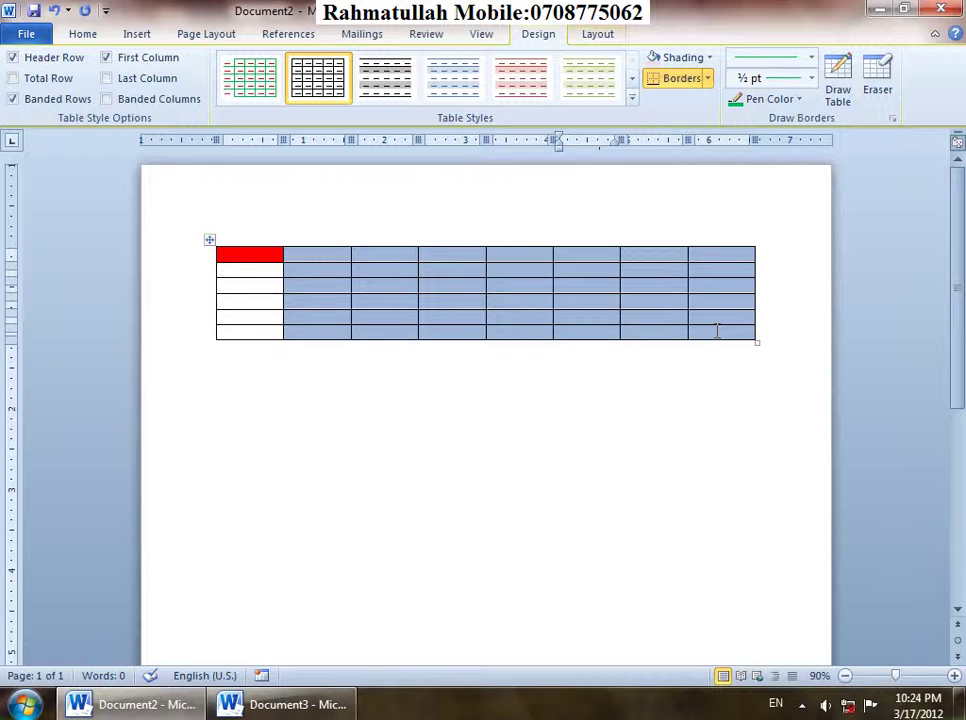
drag(318, 255, 266, 259)
click(261, 273)
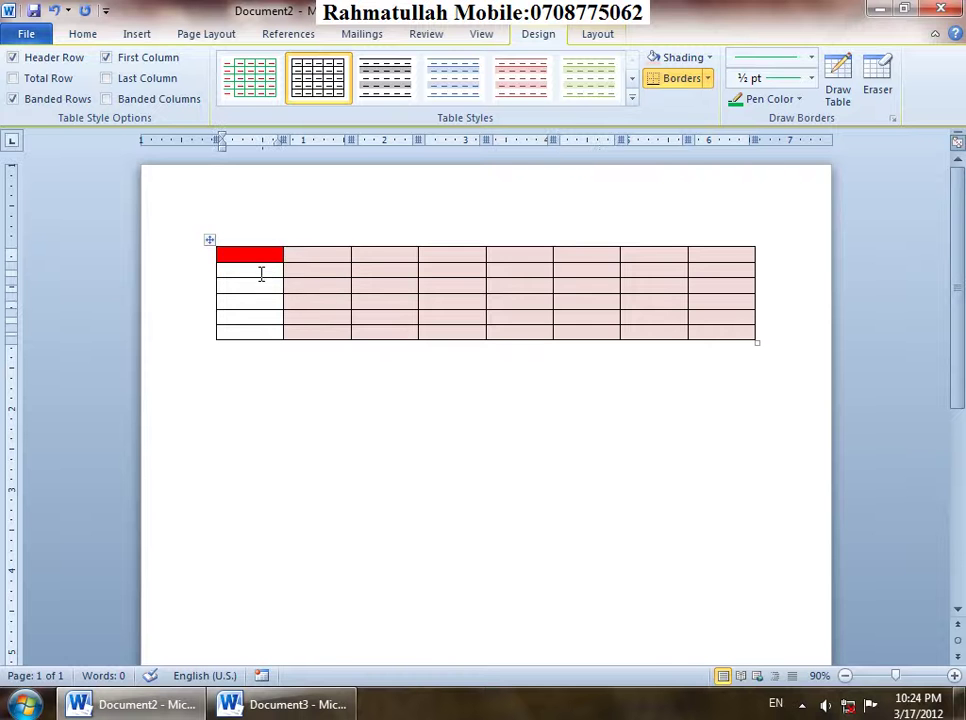
drag(309, 256, 733, 340)
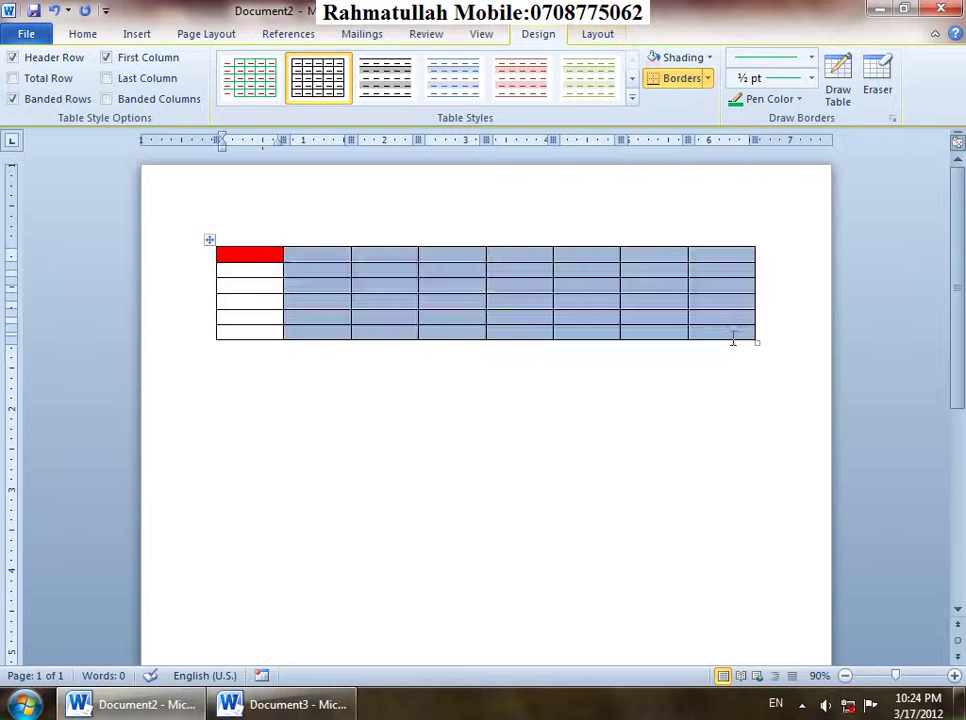
click(709, 57)
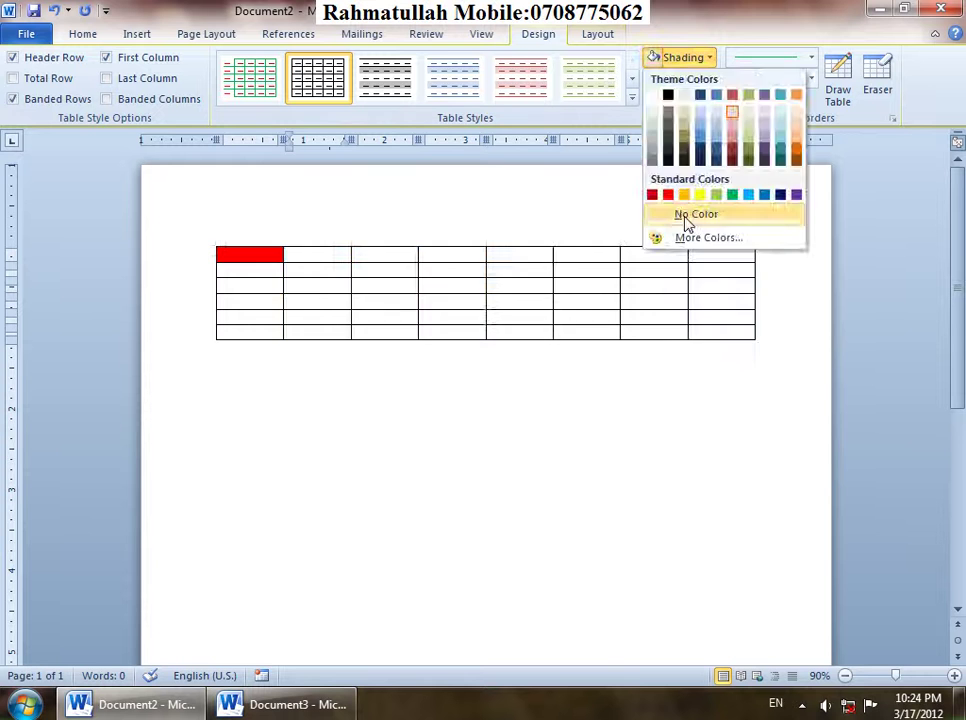
click(689, 216)
click(452, 258)
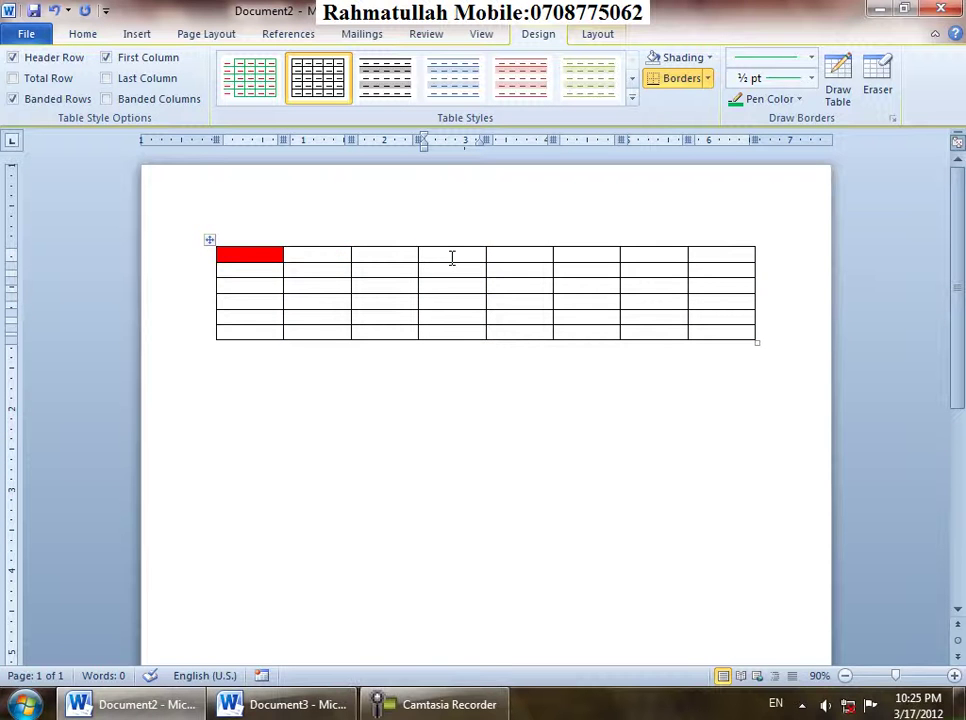
Set the shading of the top row's fourth cell to No Color.
click(709, 58)
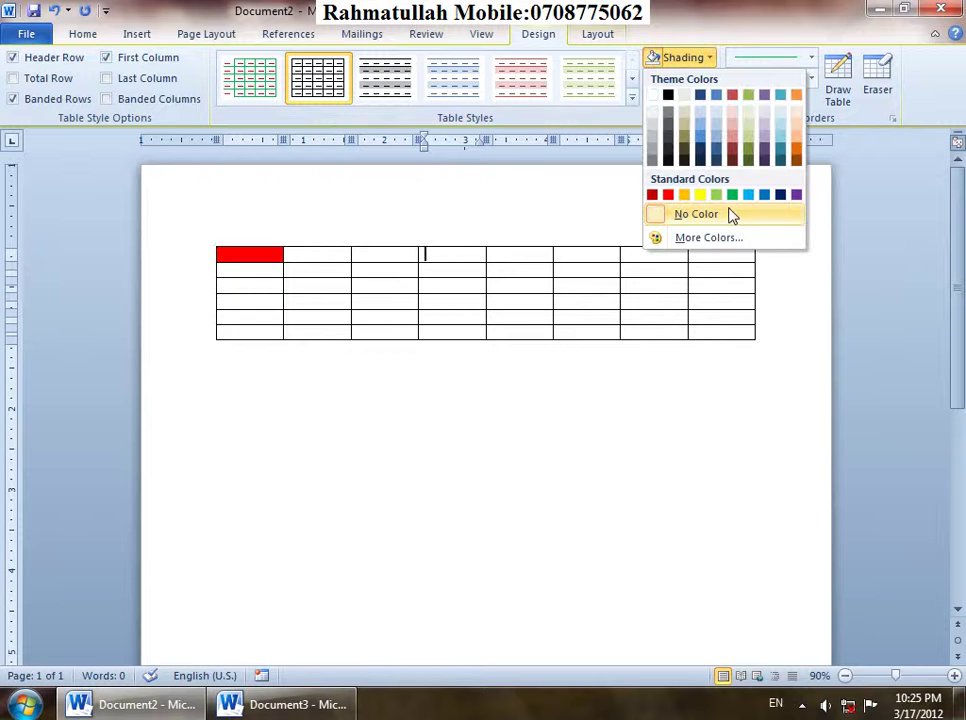
click(730, 215)
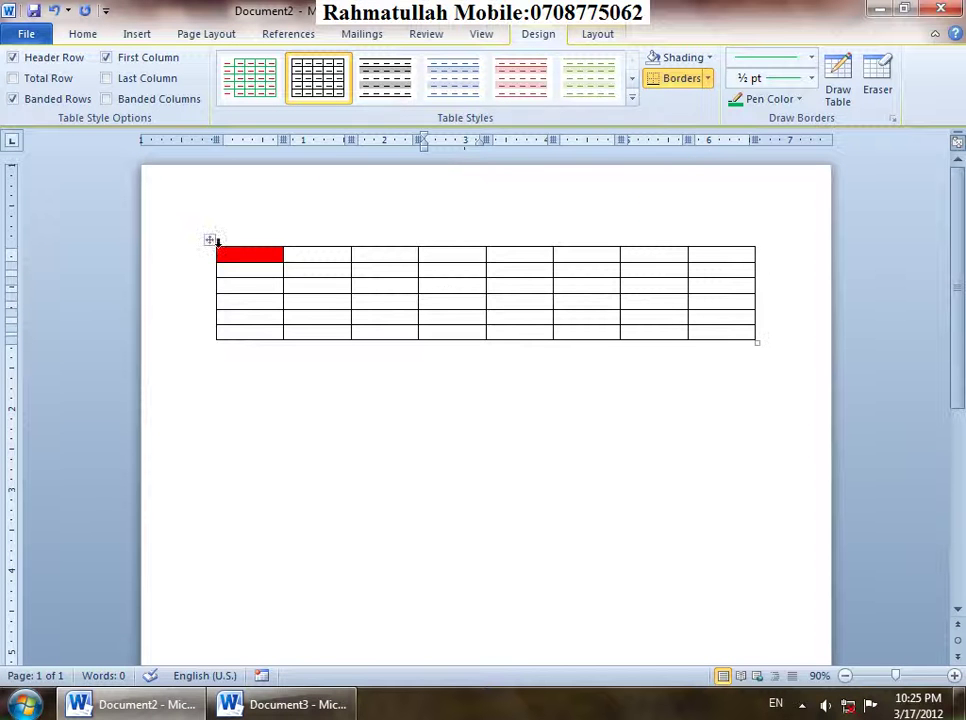
Remove the bottom border from the whole table, and undo the removal.
key(ctrl+a)
click(82, 36)
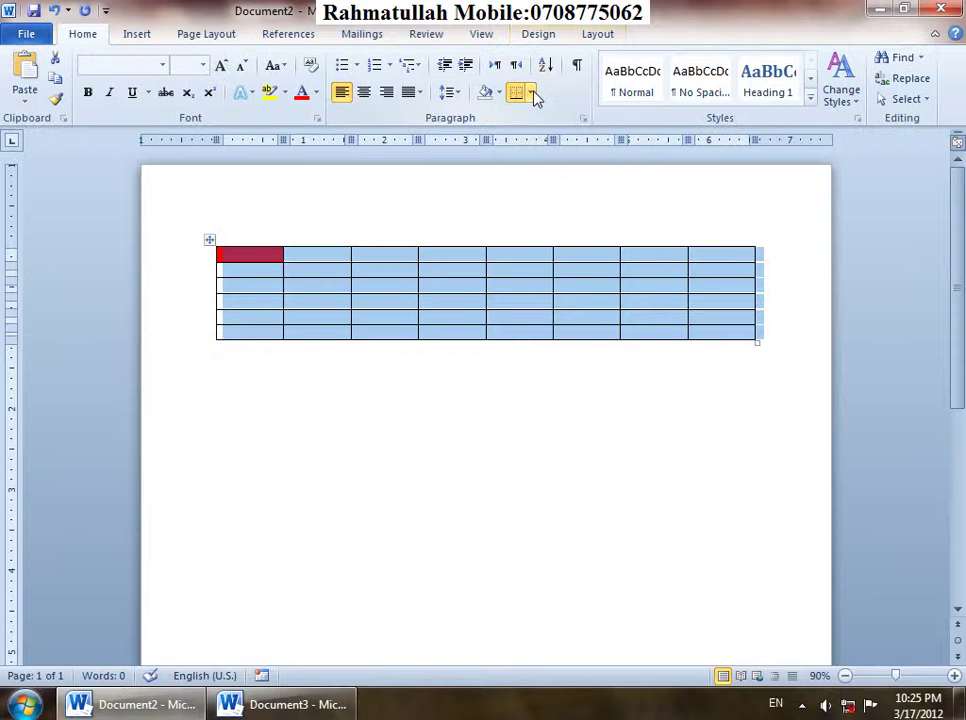
click(533, 93)
click(530, 36)
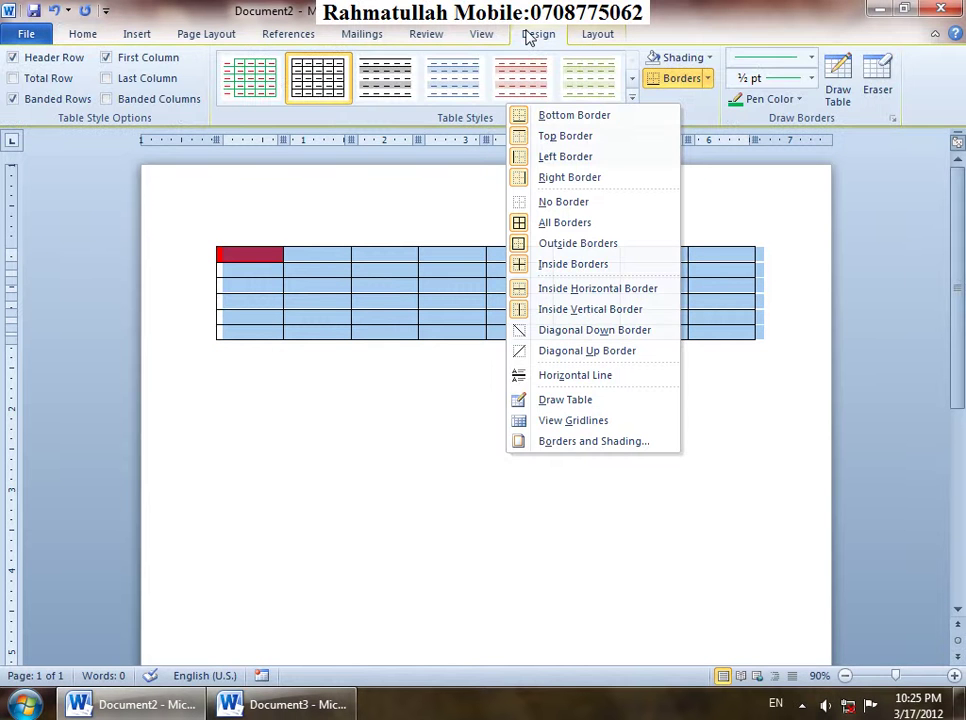
click(709, 78)
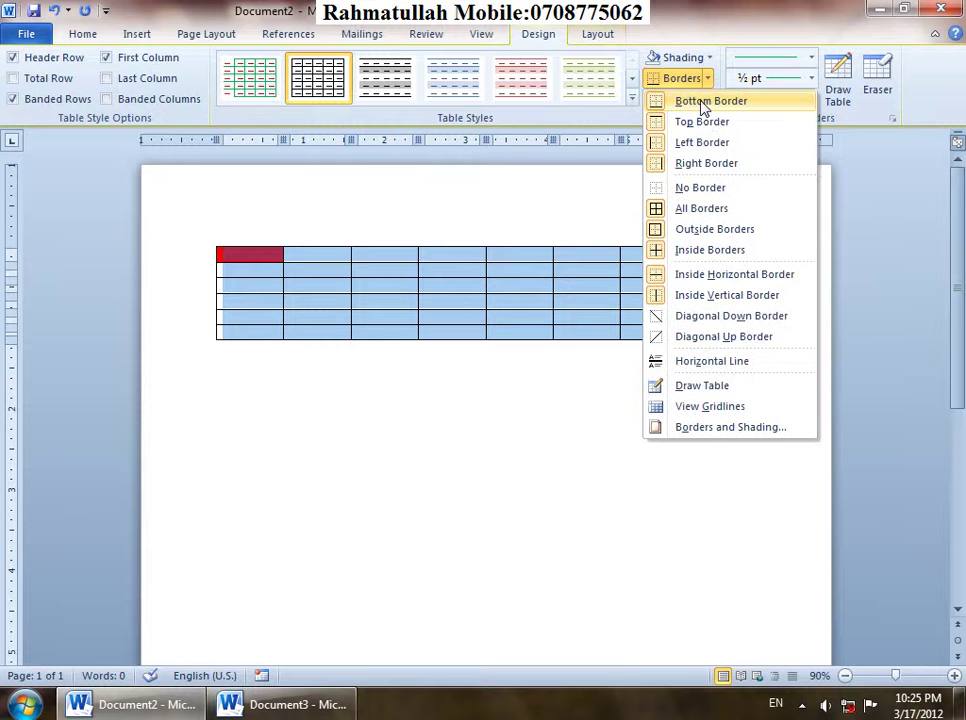
click(705, 102)
click(542, 312)
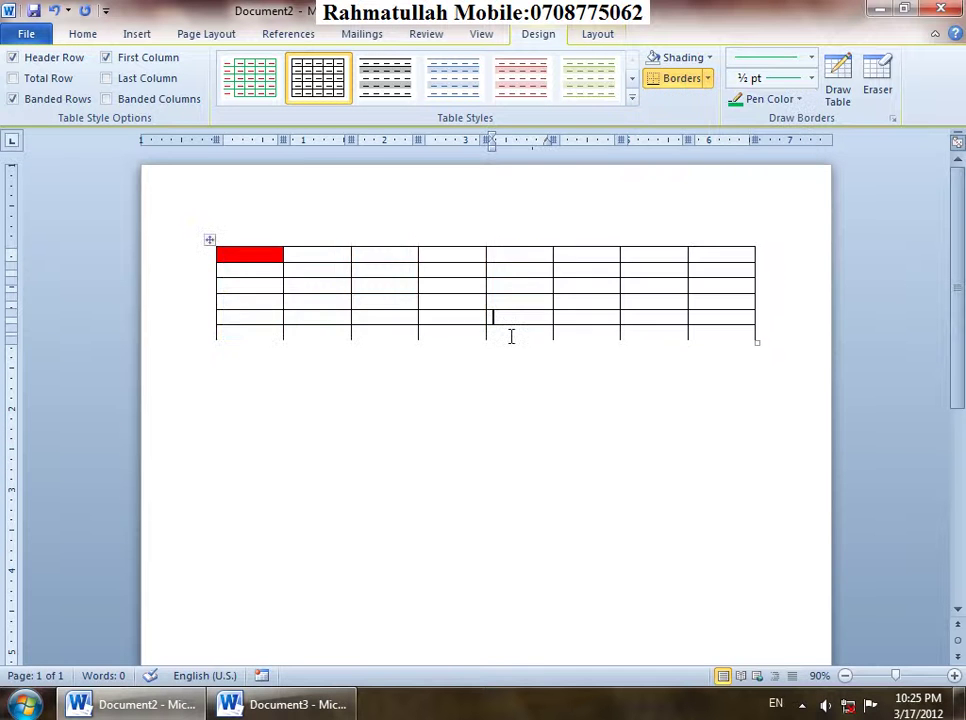
key(ctrl+a)
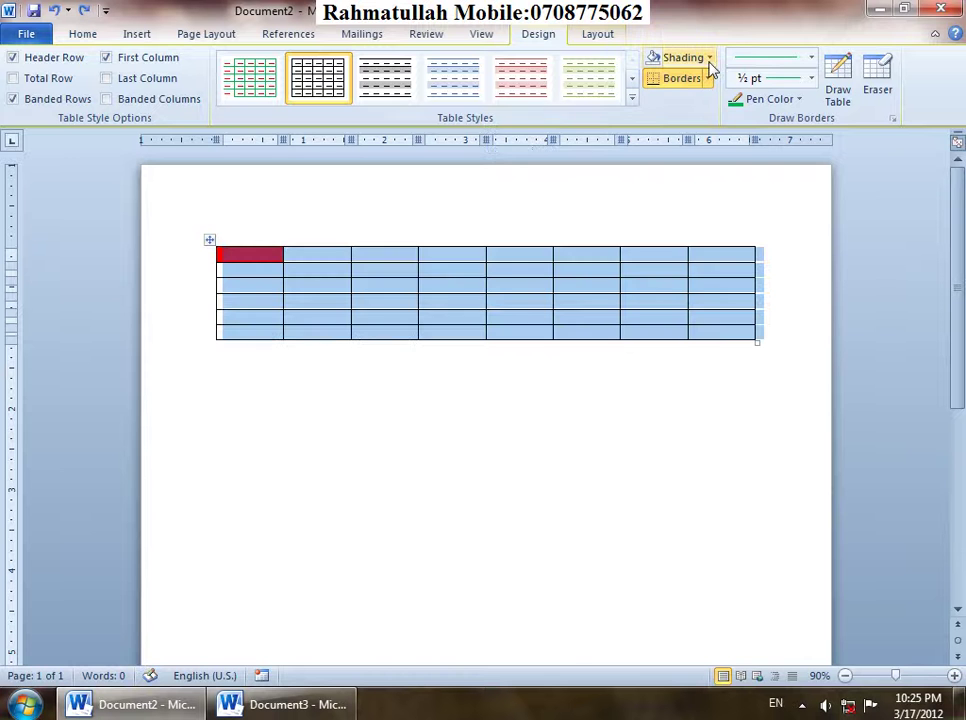
Try removing the left border from the whole table.
click(709, 59)
click(708, 78)
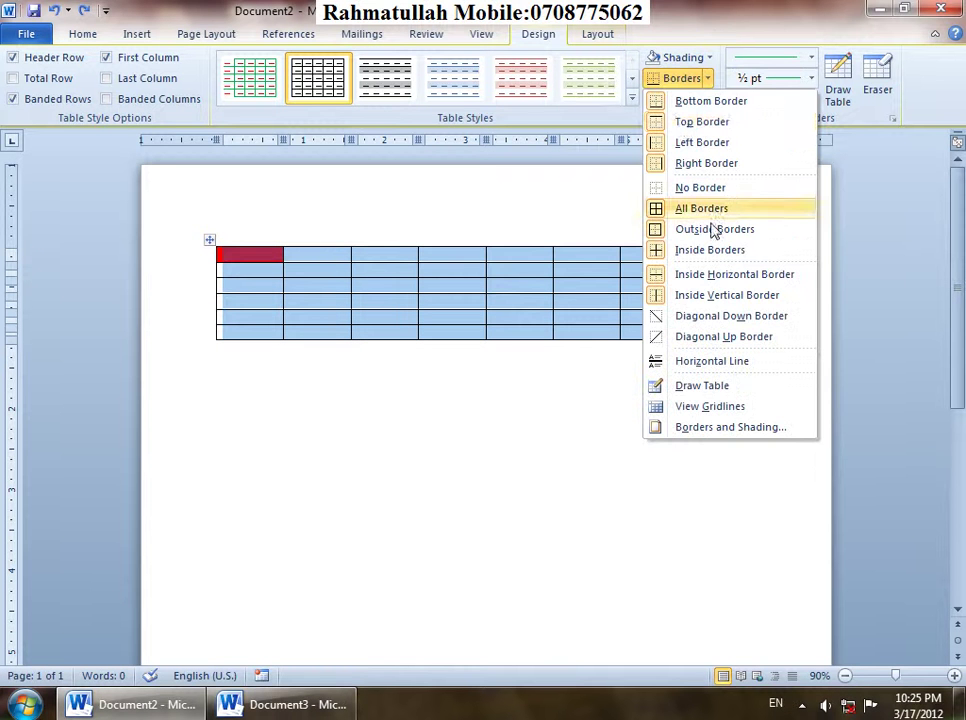
click(692, 147)
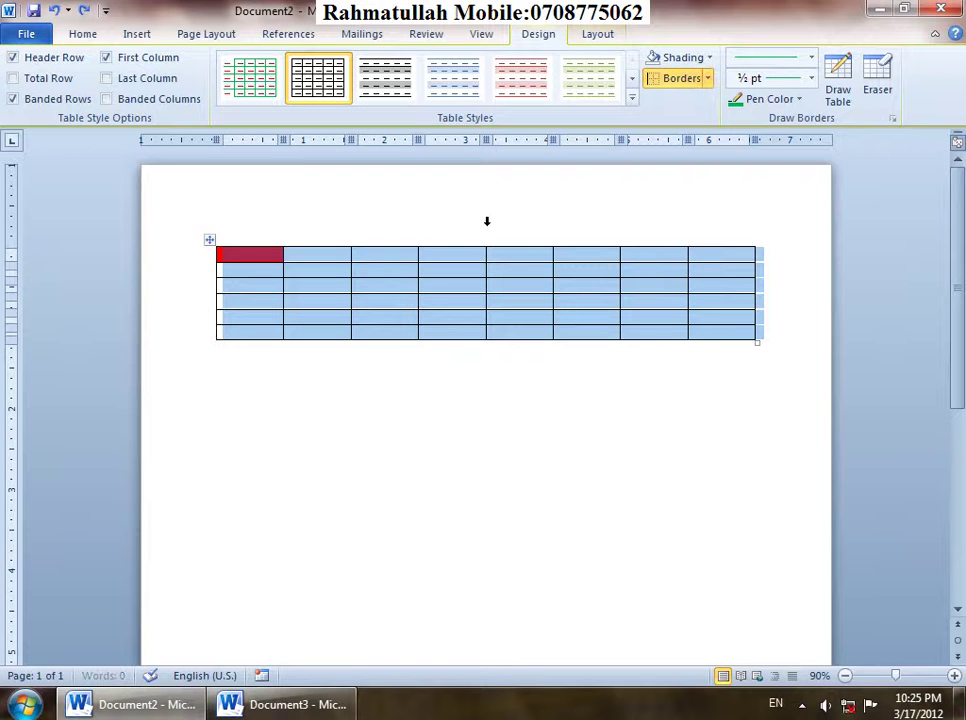
Remove every border from the whole table by setting it to No Border.
click(707, 78)
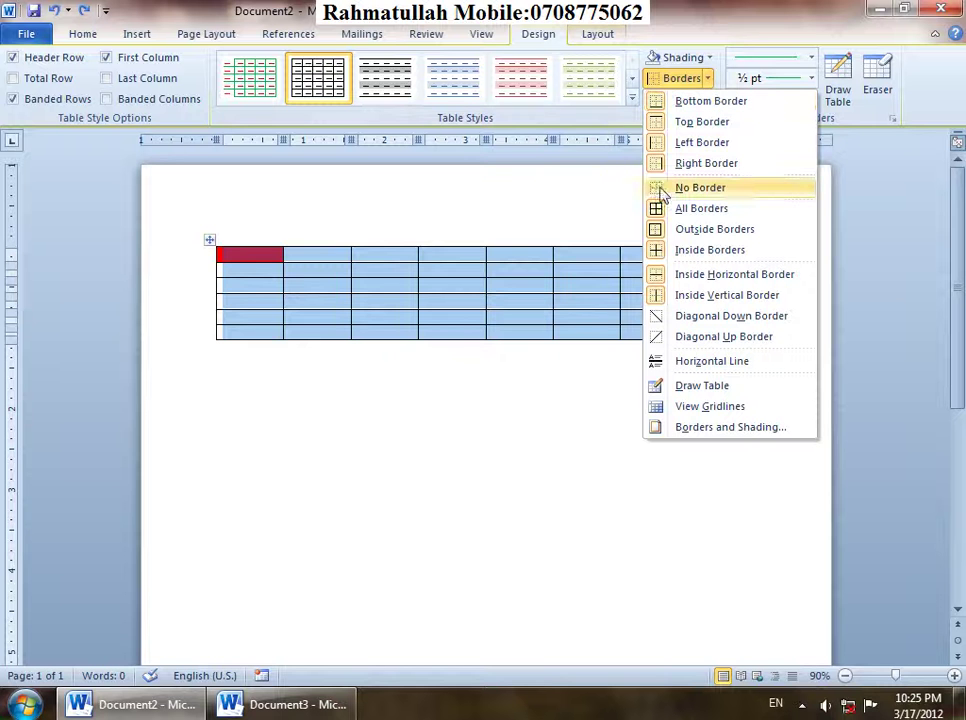
click(701, 189)
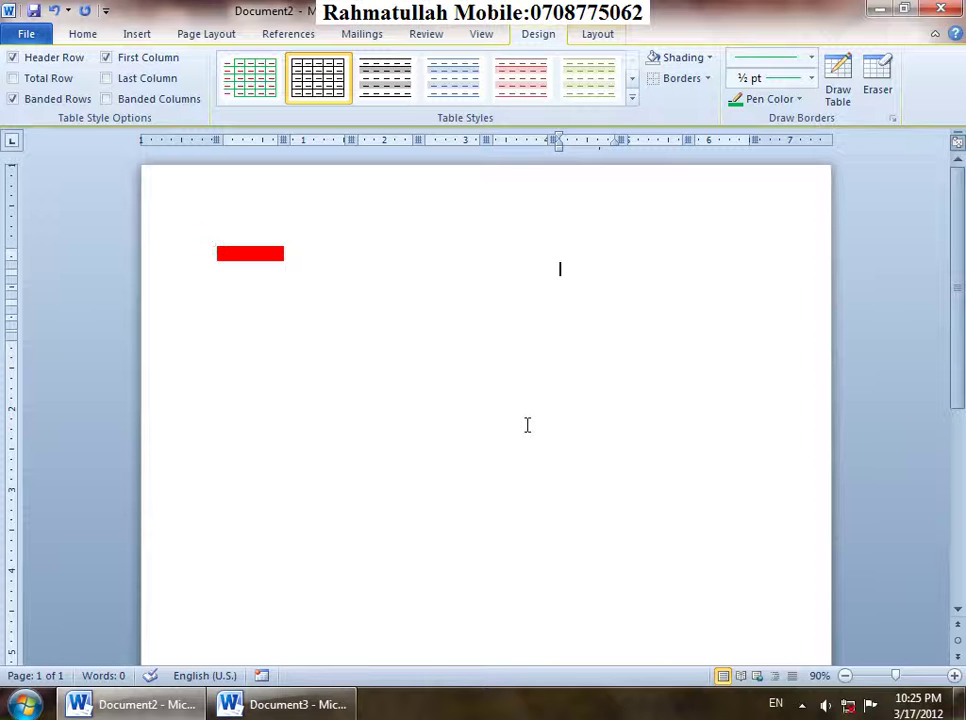
Show the table gridlines and hide them again.
click(597, 34)
click(58, 80)
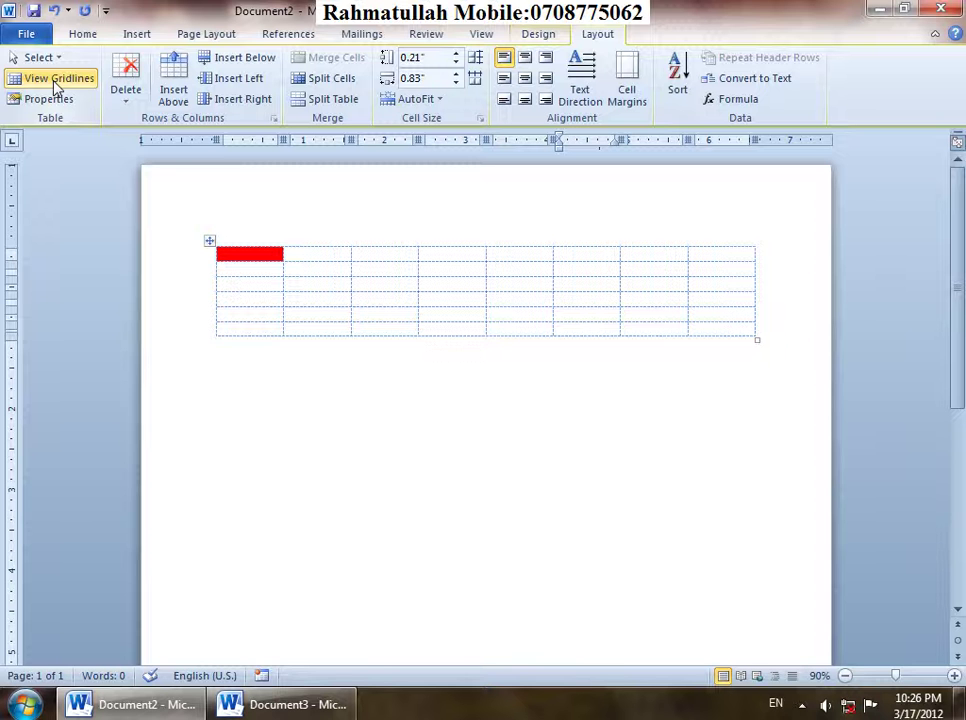
click(57, 86)
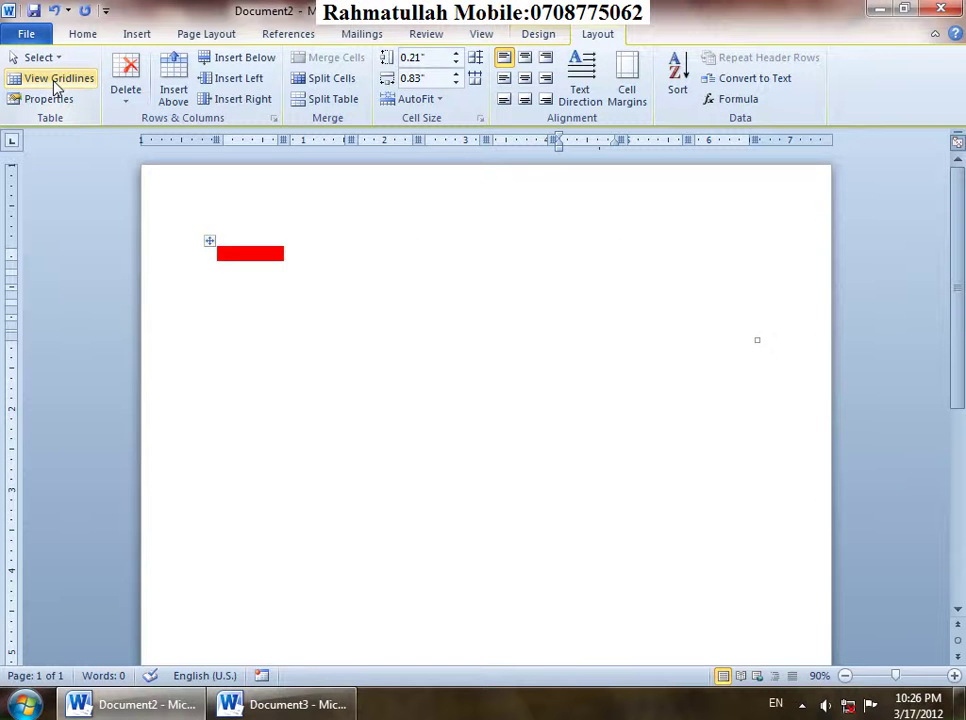
Add a green bottom border to the second row's sixth cell.
click(540, 36)
click(707, 79)
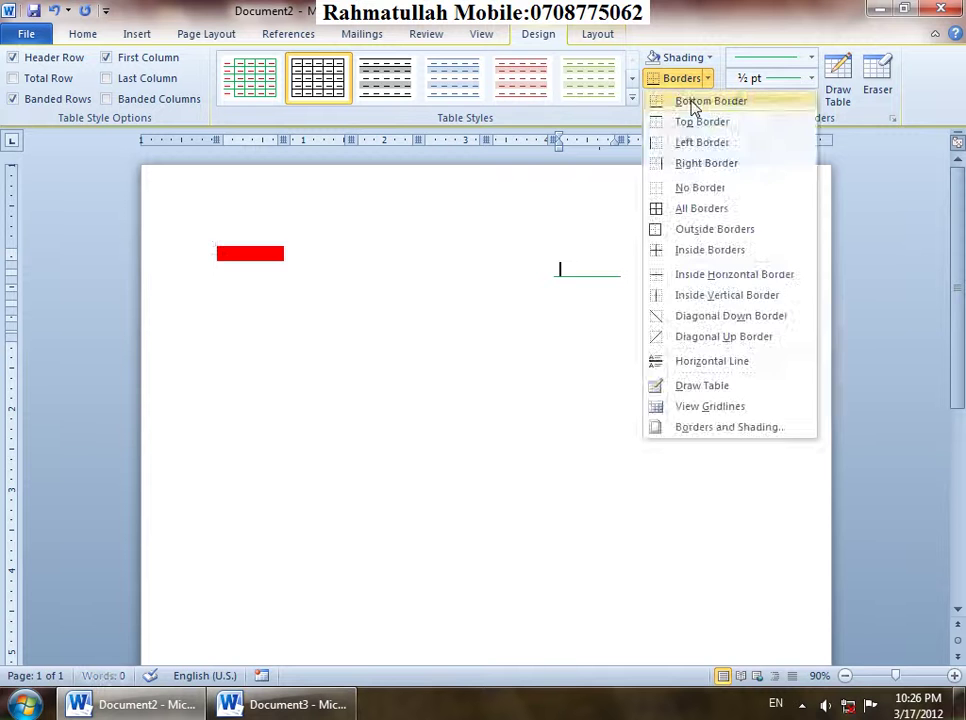
click(693, 104)
Give the whole table a green bottom border, and extend it to All Borders.
click(208, 244)
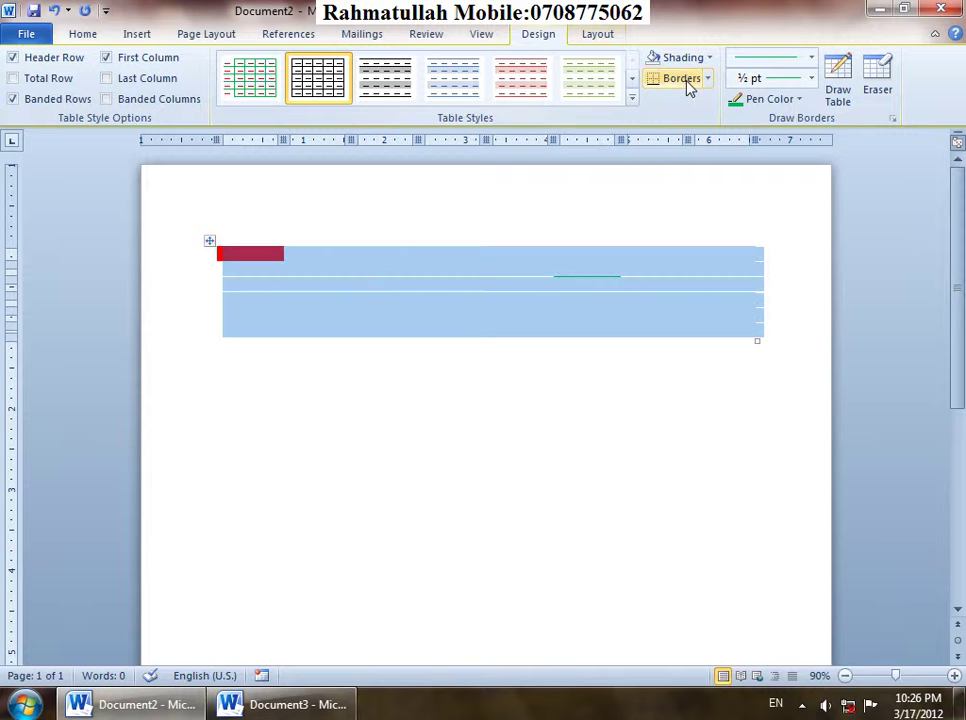
click(690, 80)
click(693, 104)
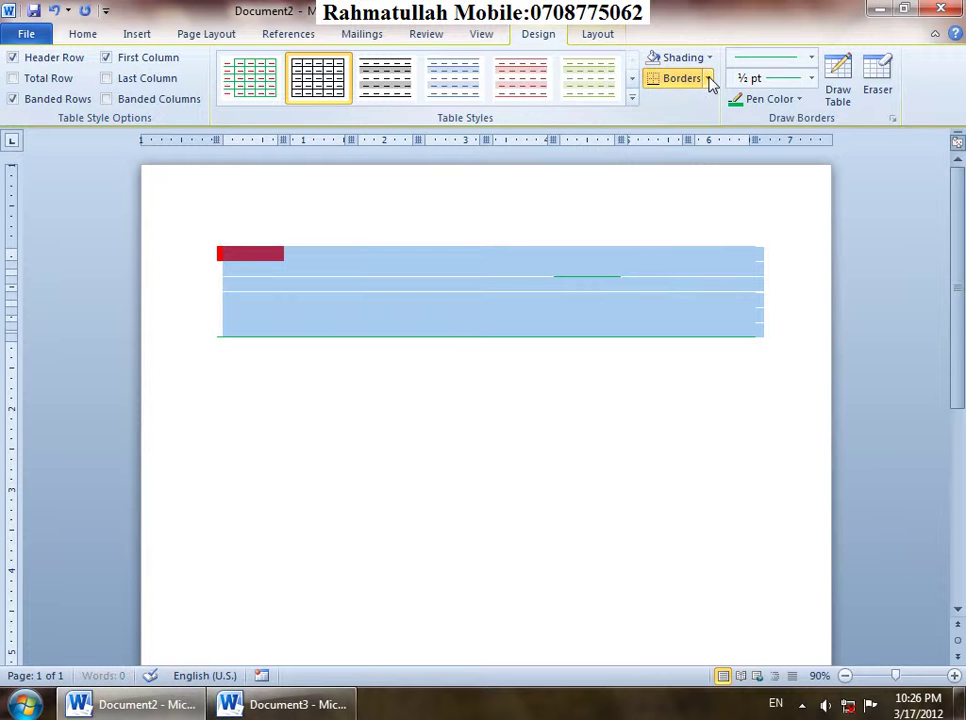
click(709, 82)
click(675, 211)
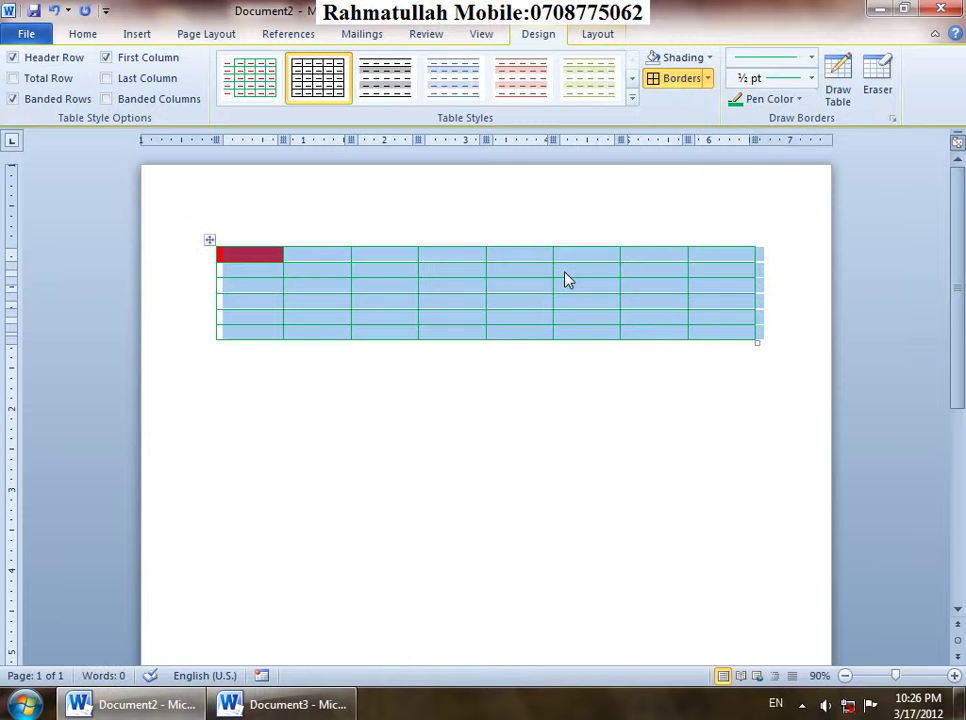
Remove the outside borders from the whole table, and undo the removal.
click(710, 79)
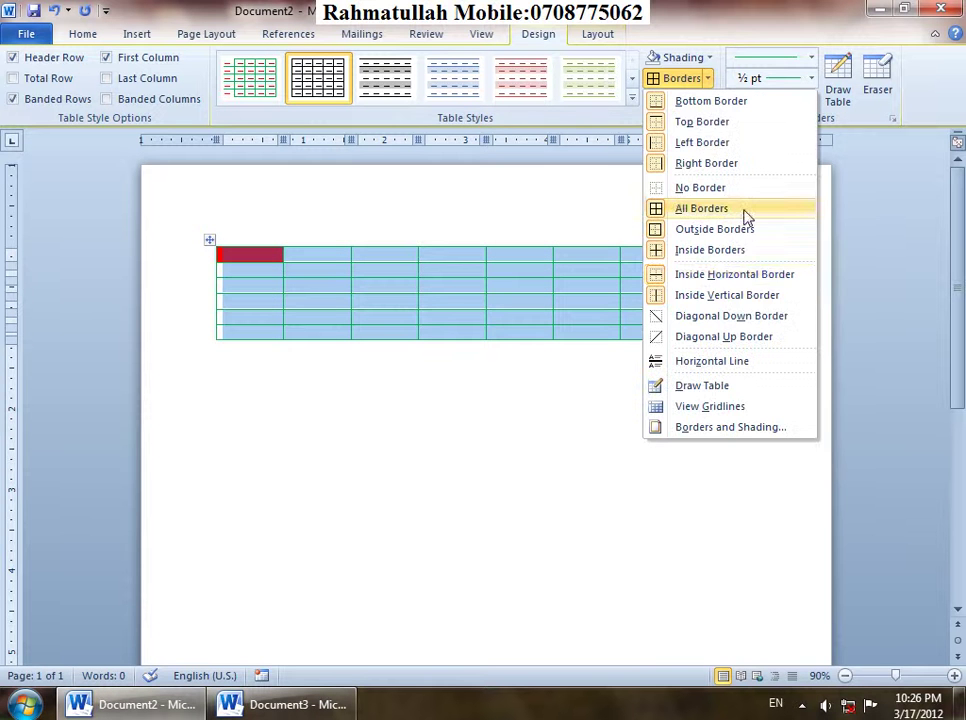
click(697, 230)
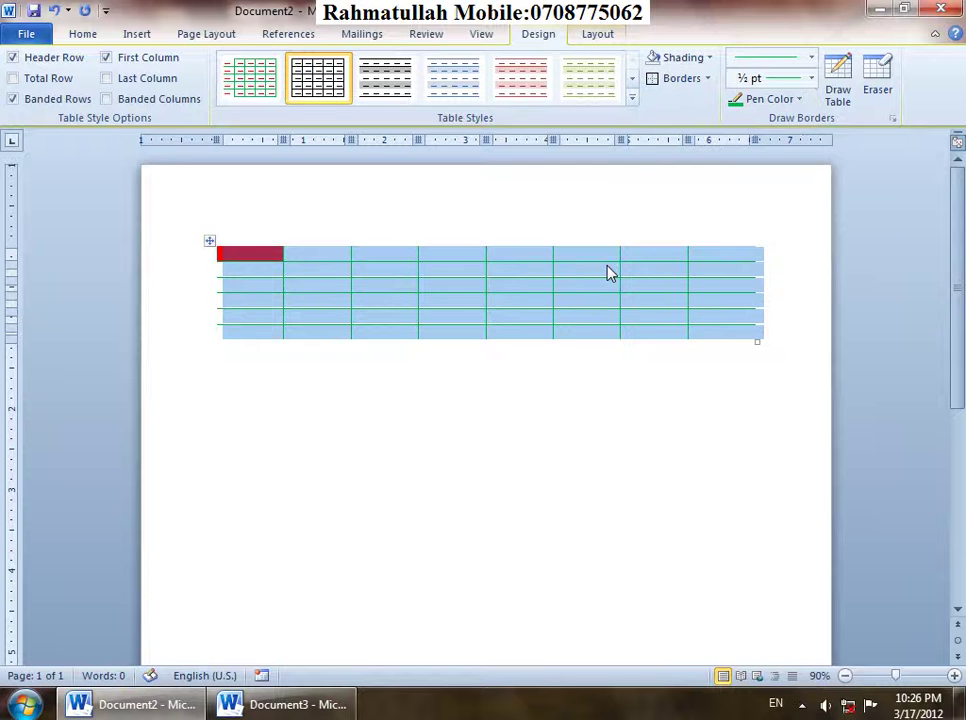
click(607, 272)
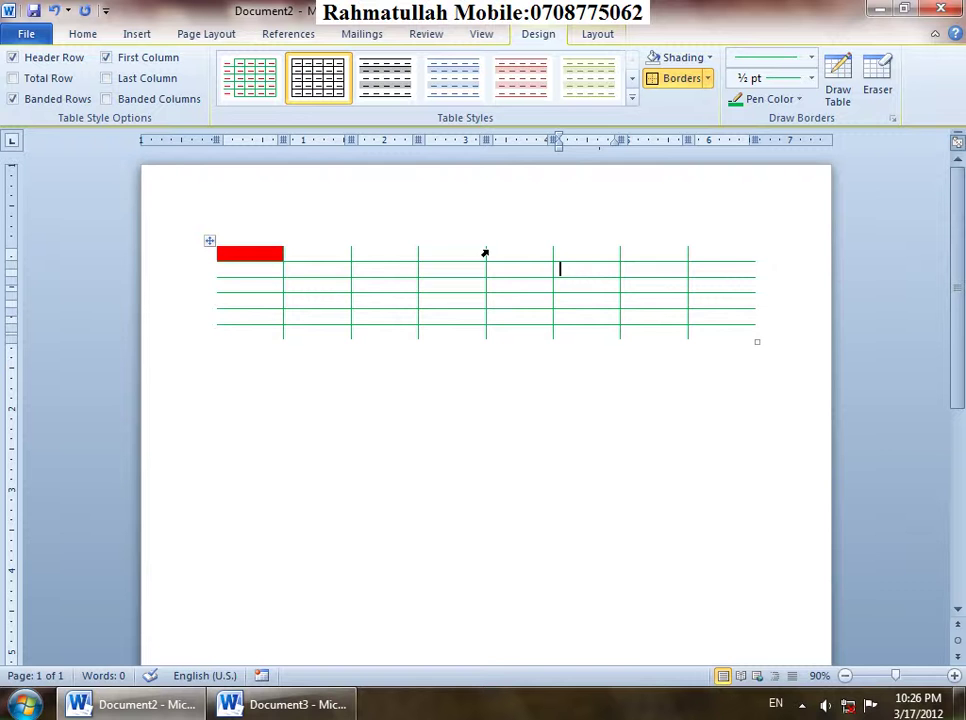
key(ctrl+a)
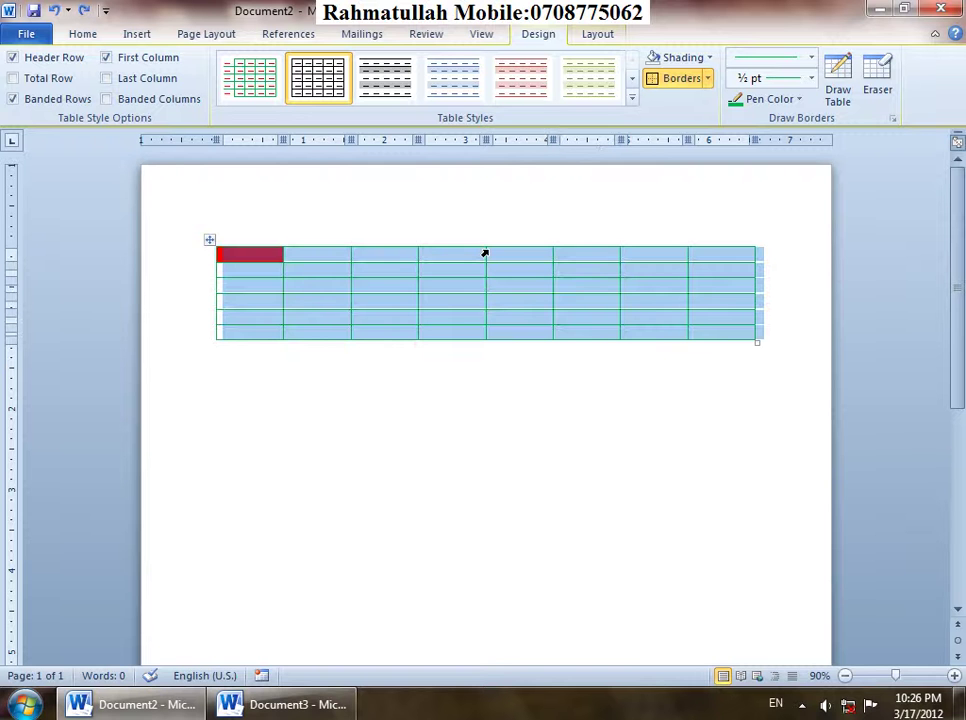
Try removing both the outside and the inside borders from the whole table, and undo these changes.
click(708, 80)
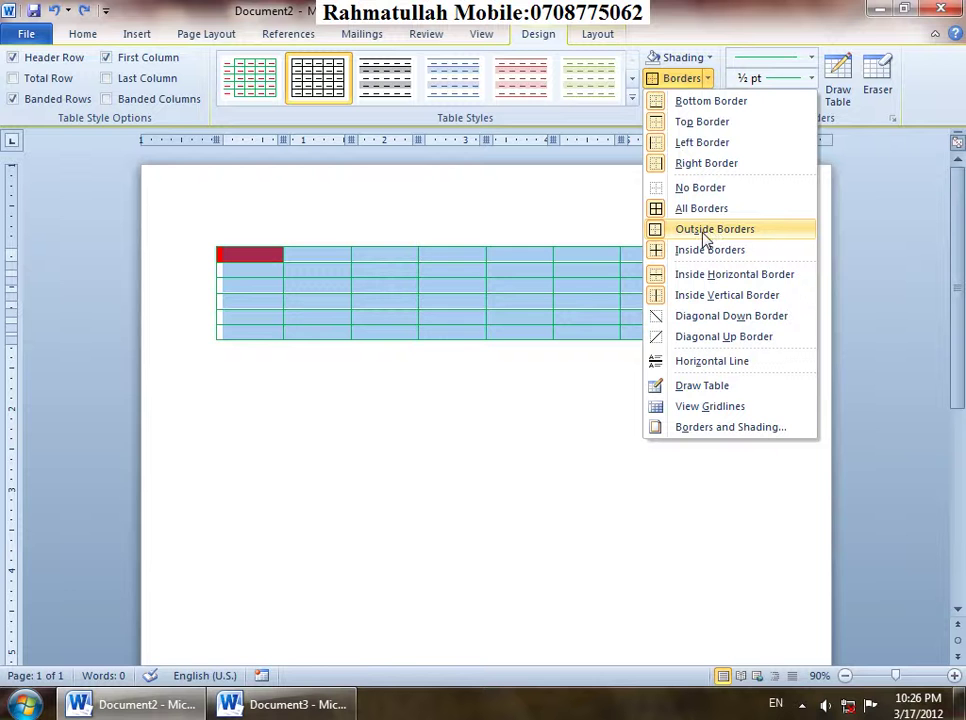
click(706, 232)
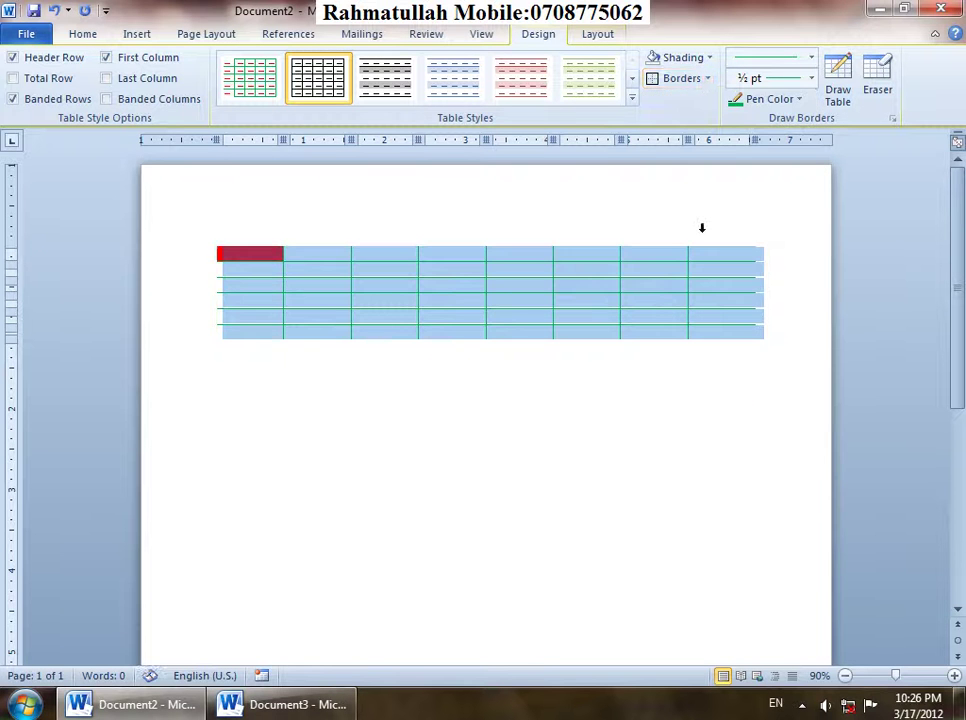
click(708, 79)
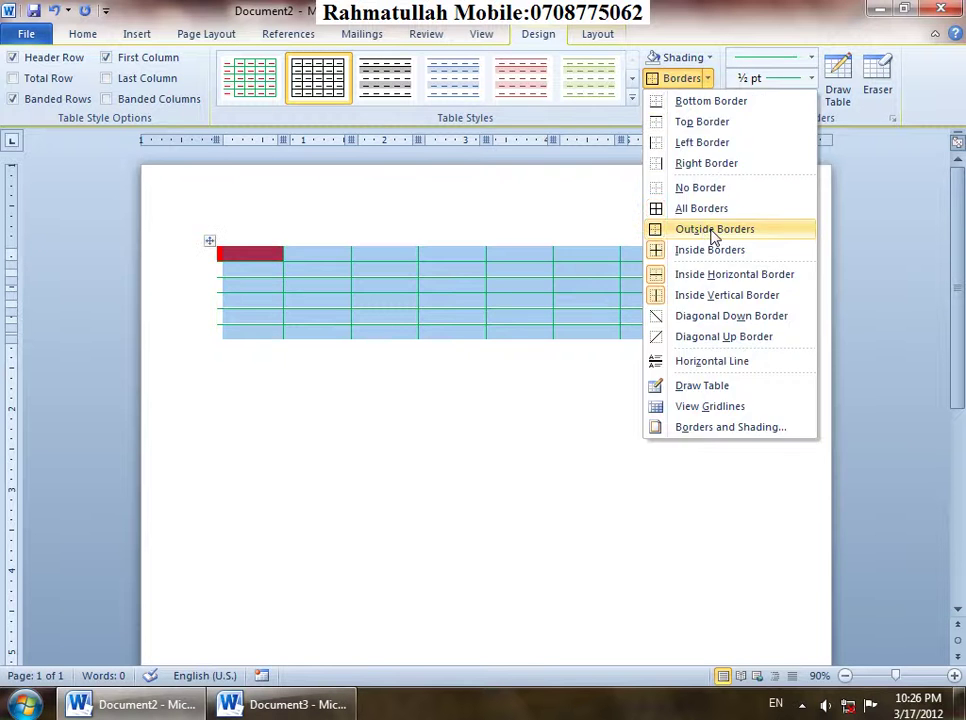
click(687, 259)
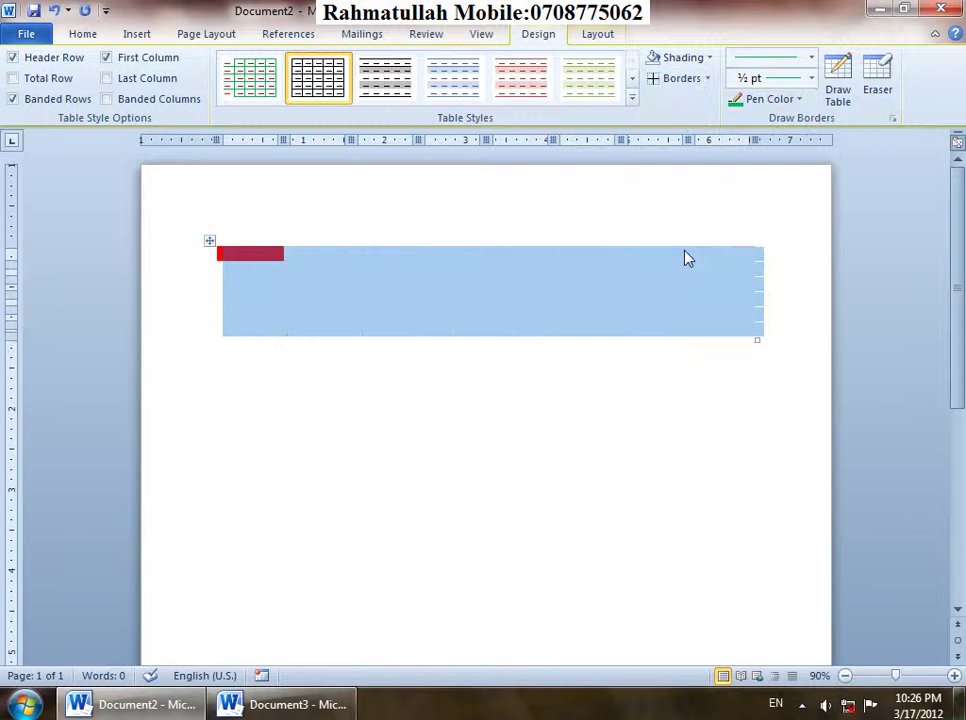
click(678, 78)
Remove only the inside borders from the whole table, and undo the removal.
click(707, 78)
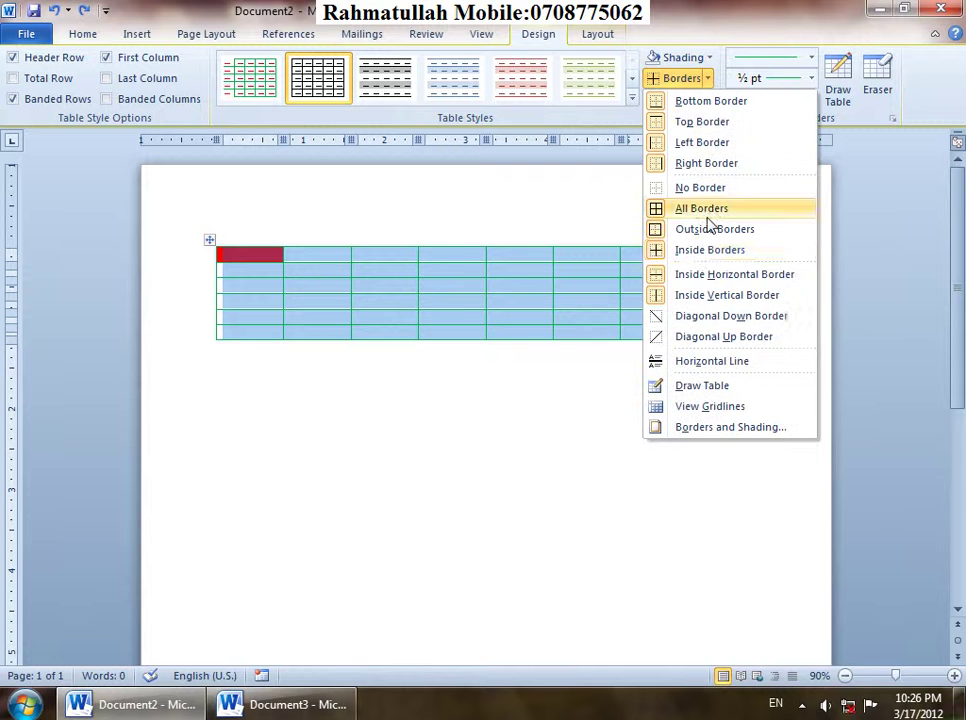
click(689, 255)
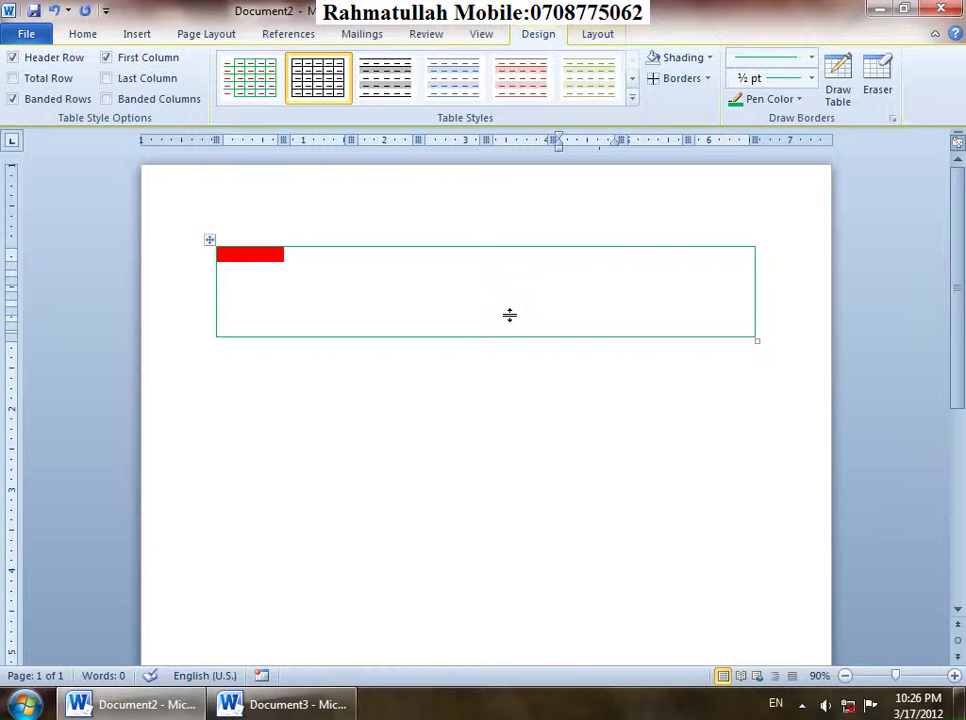
key(ctrl+a)
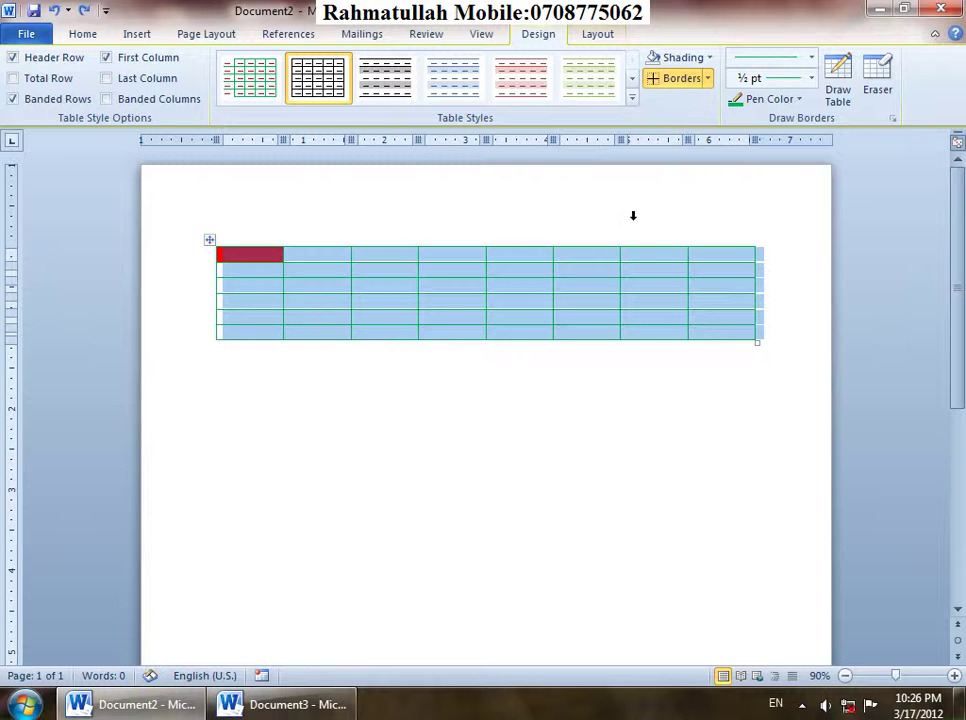
Remove the inside horizontal borders from the whole table, and undo the removal.
click(707, 78)
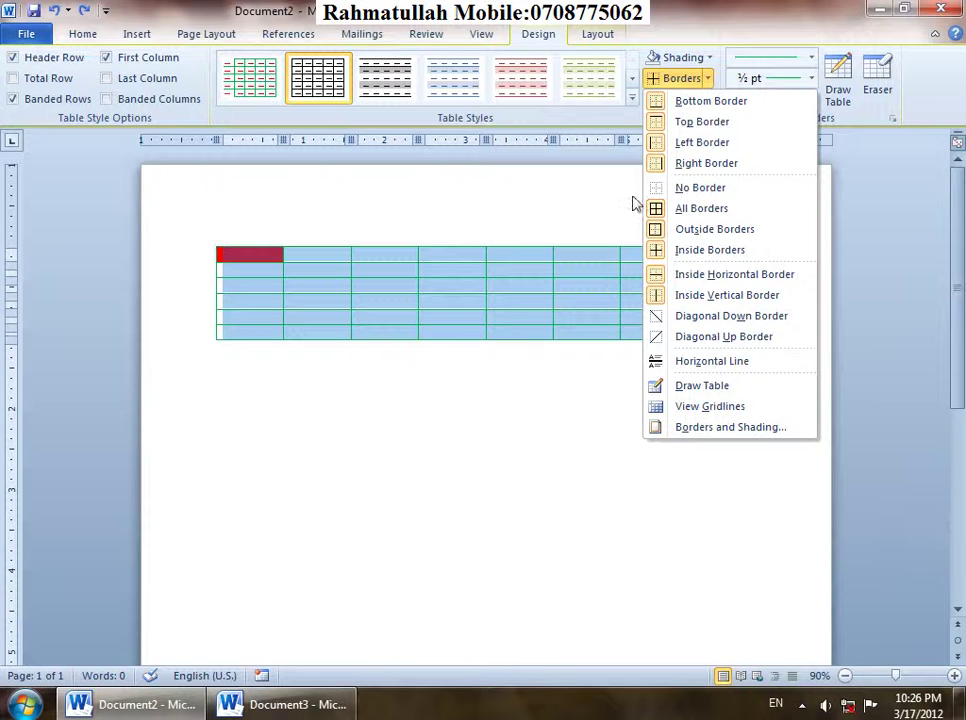
click(598, 34)
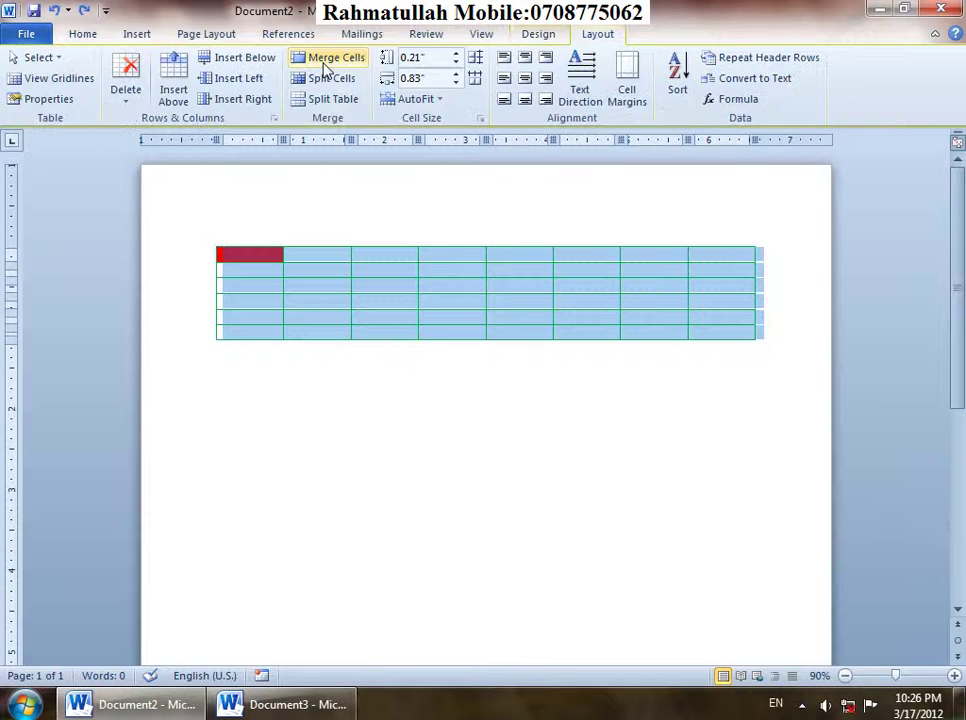
click(549, 38)
click(707, 78)
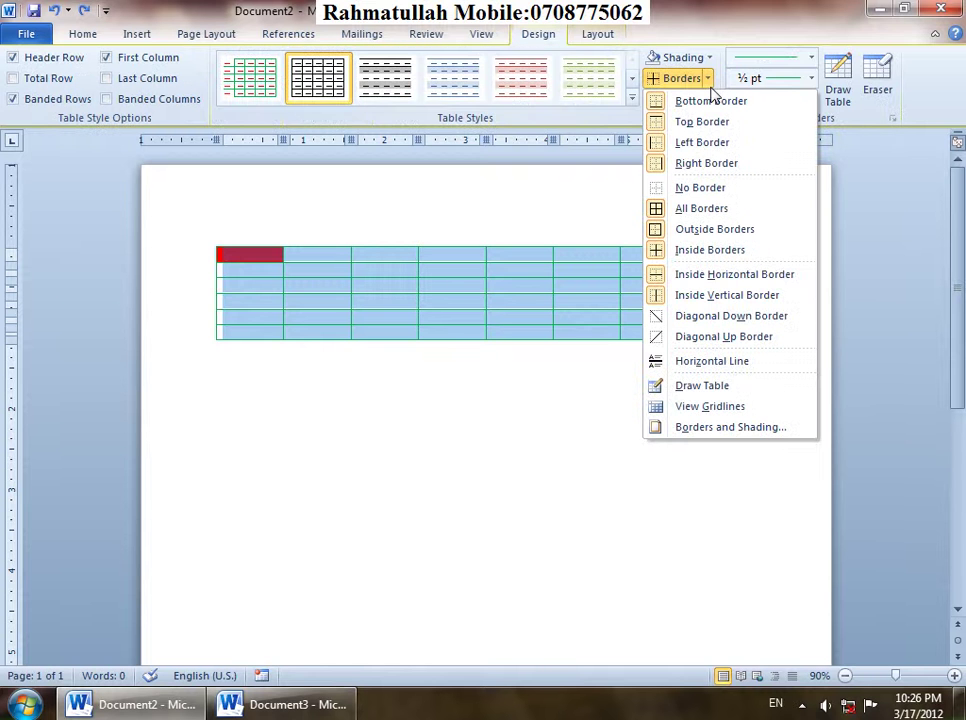
click(707, 283)
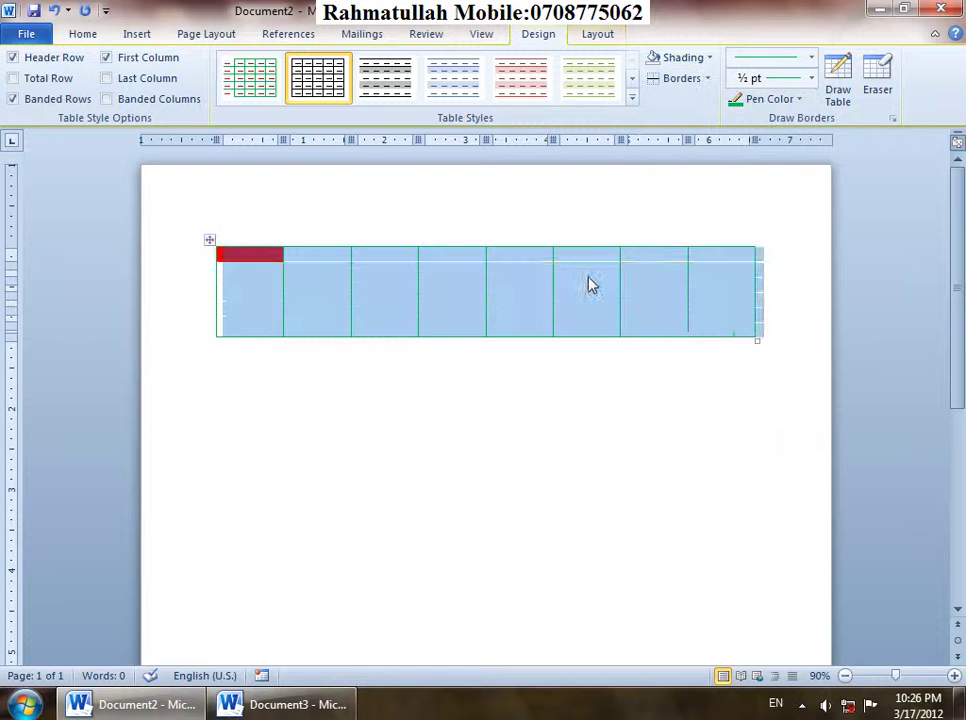
click(287, 274)
drag(287, 274, 731, 295)
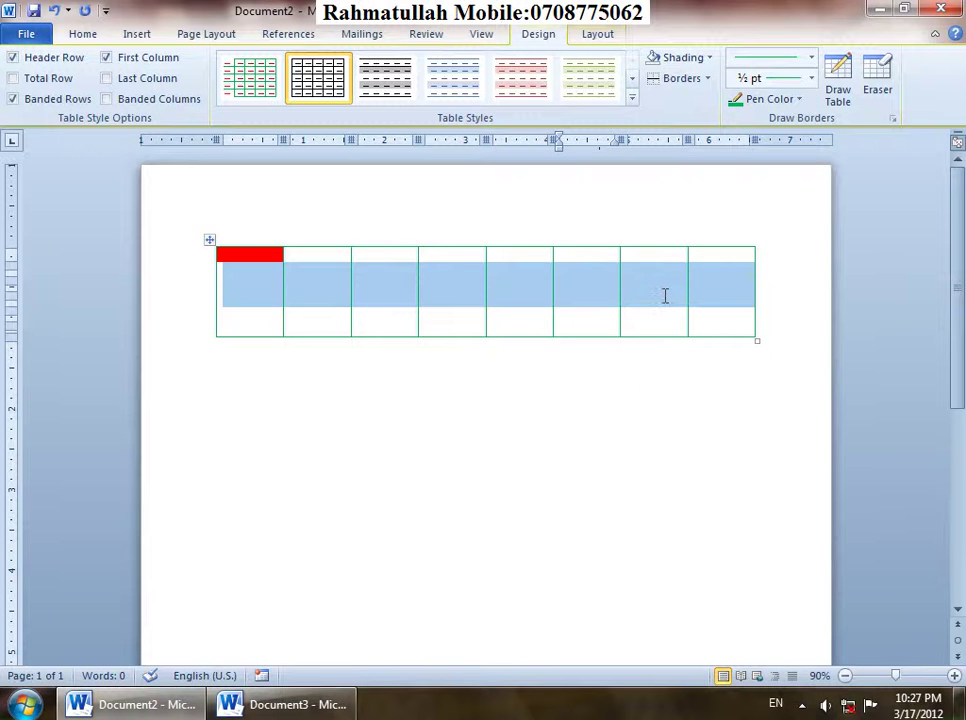
click(194, 248)
drag(194, 248, 198, 235)
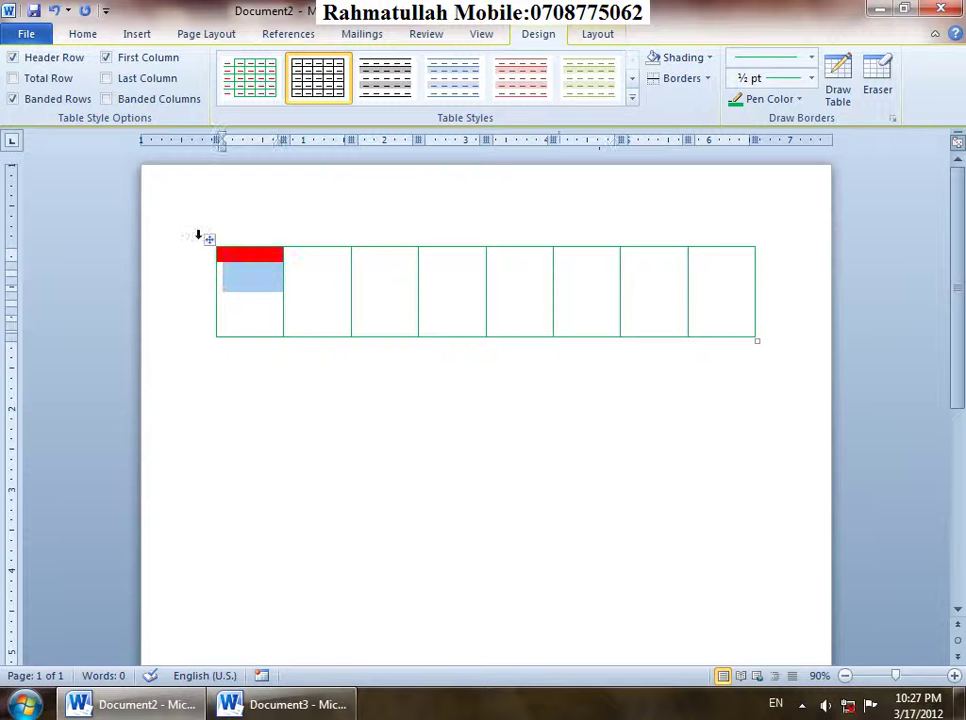
click(209, 239)
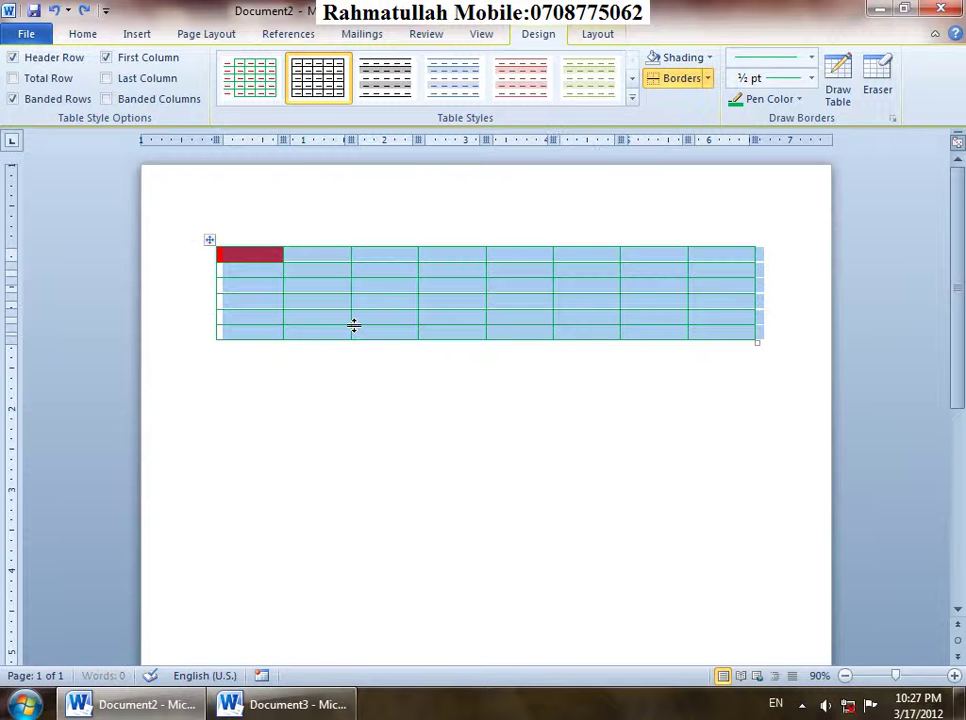
Remove the inside vertical borders from the whole table and select cells to check the hidden column divisions.
click(707, 78)
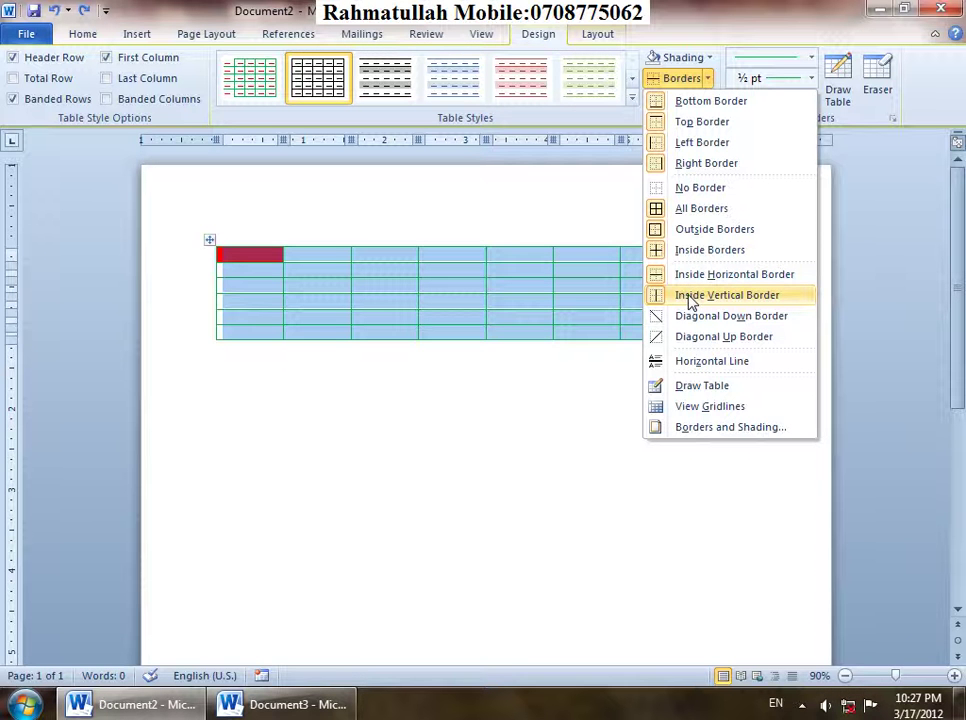
click(690, 298)
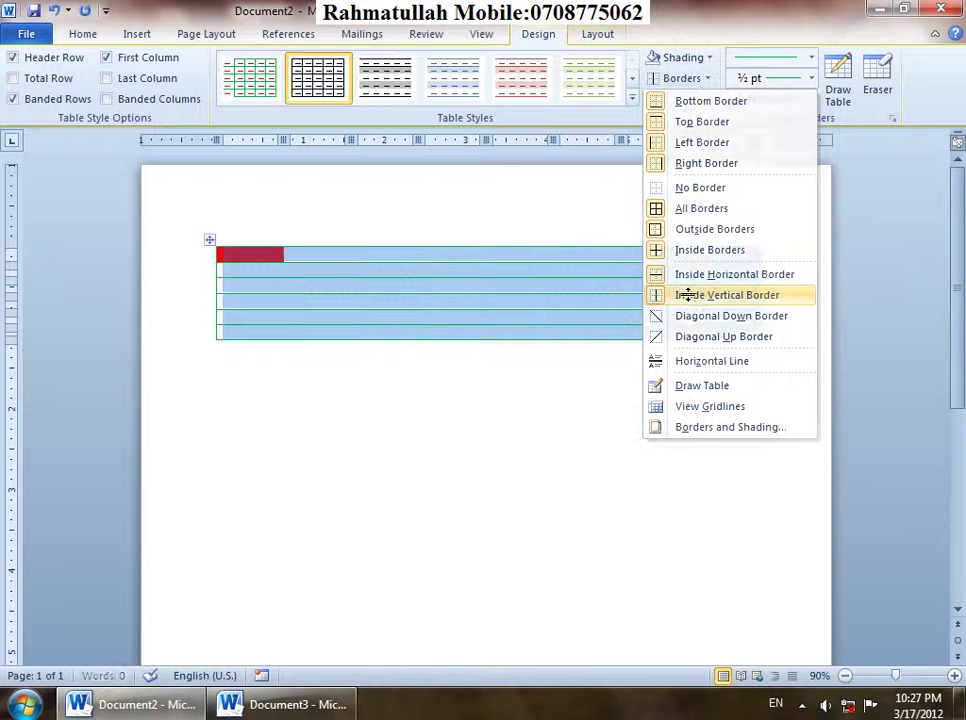
click(570, 285)
drag(587, 260, 589, 333)
drag(302, 254, 305, 265)
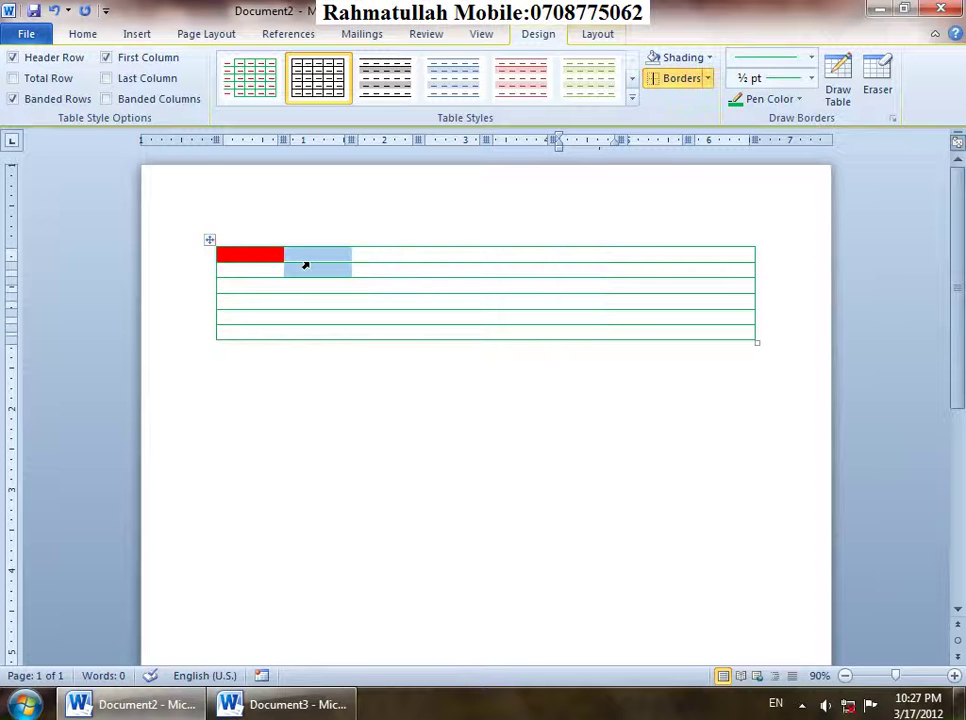
click(340, 254)
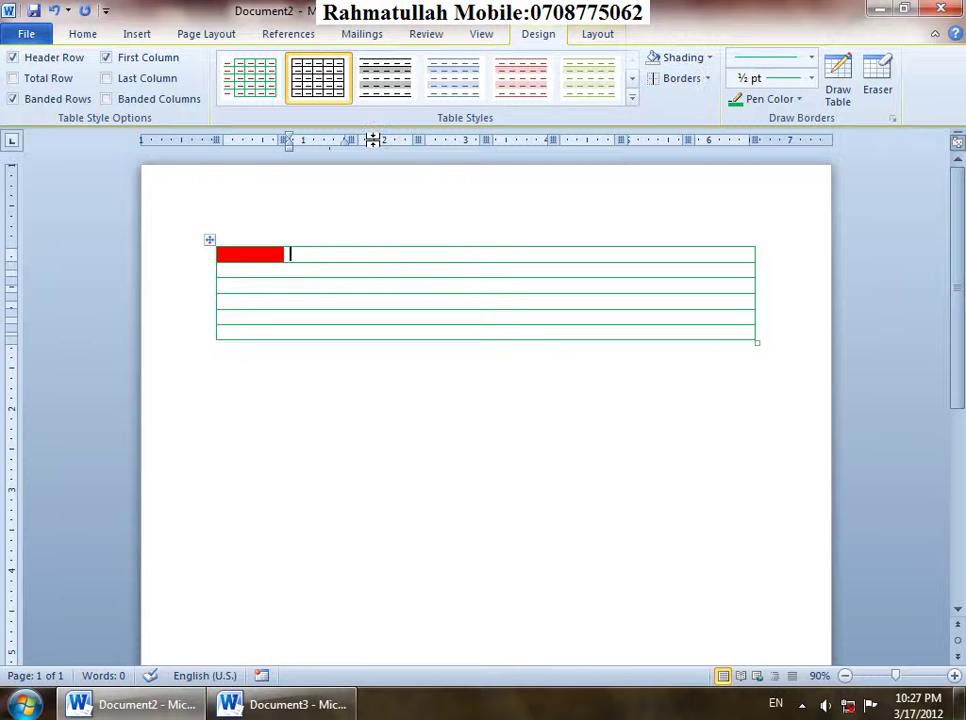
Show the table gridlines and hide them again.
click(597, 34)
click(52, 80)
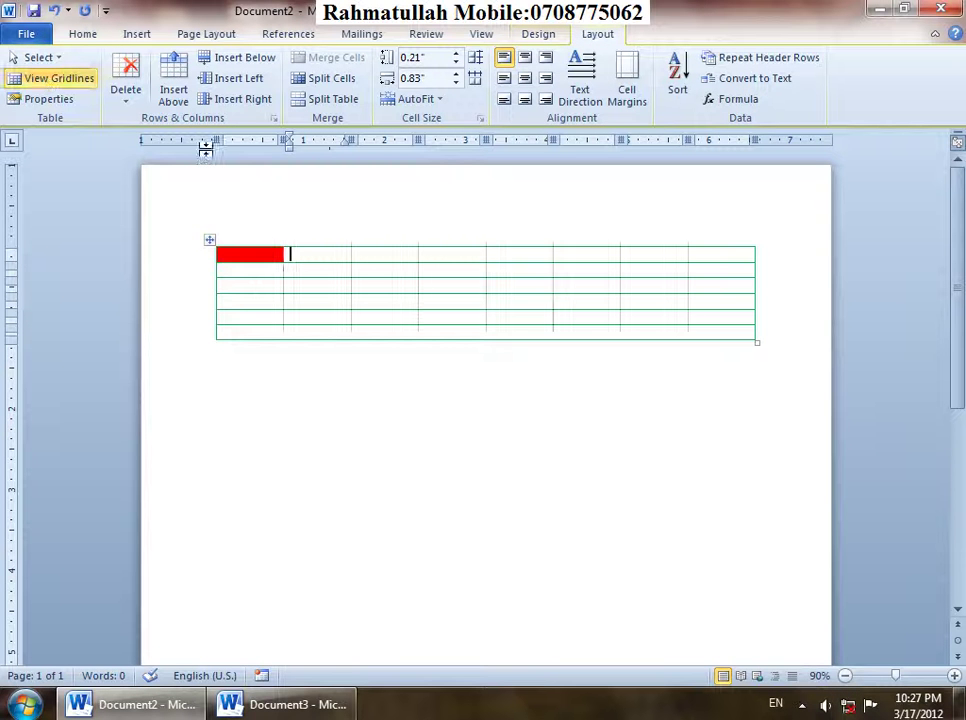
click(52, 78)
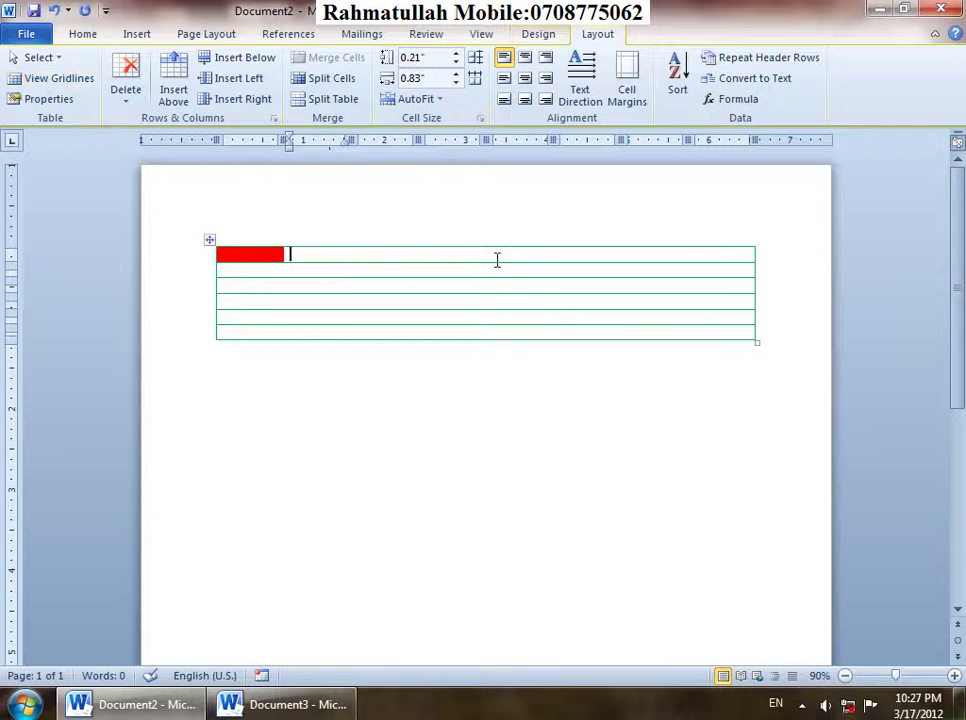
Add the print preview command to the Quick Access Toolbar, preview the document for printing, and return to the table design tools.
click(106, 11)
click(140, 157)
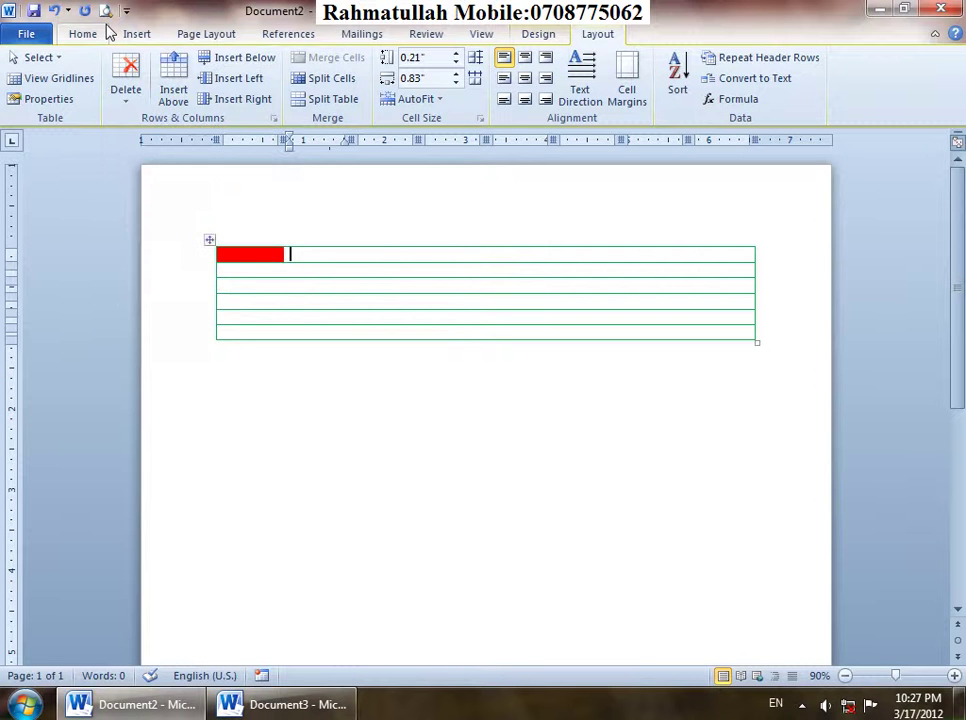
click(105, 10)
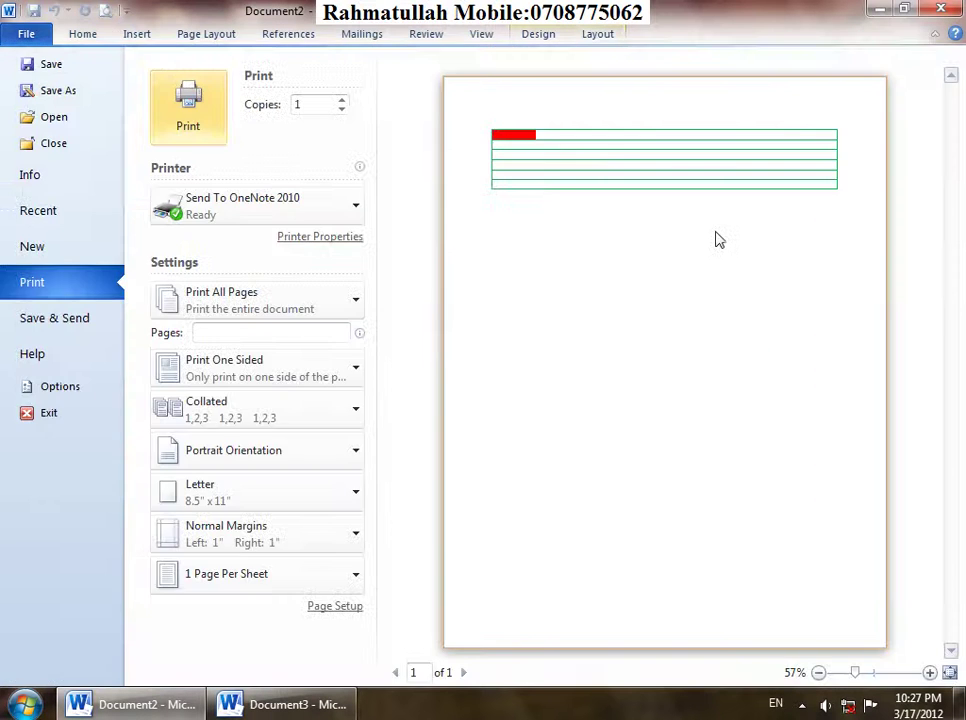
click(83, 33)
scroll(628, 78, down, 7)
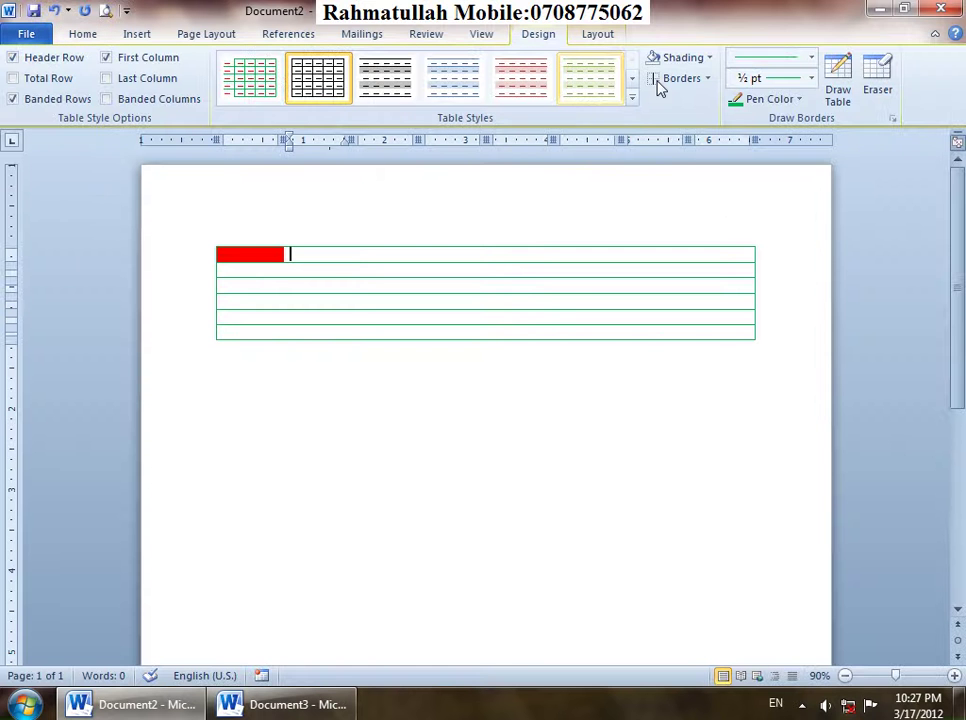
Undo the inside vertical border removal, try Diagonal Down Border on the whole table, and undo the diagonals.
key(ctrl+z)
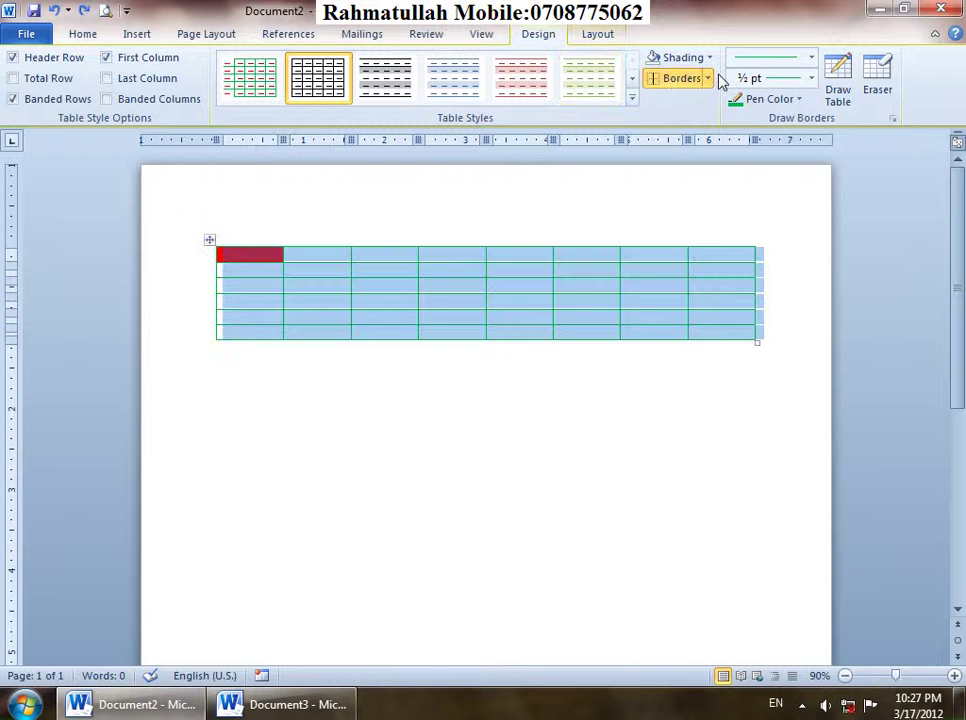
click(709, 78)
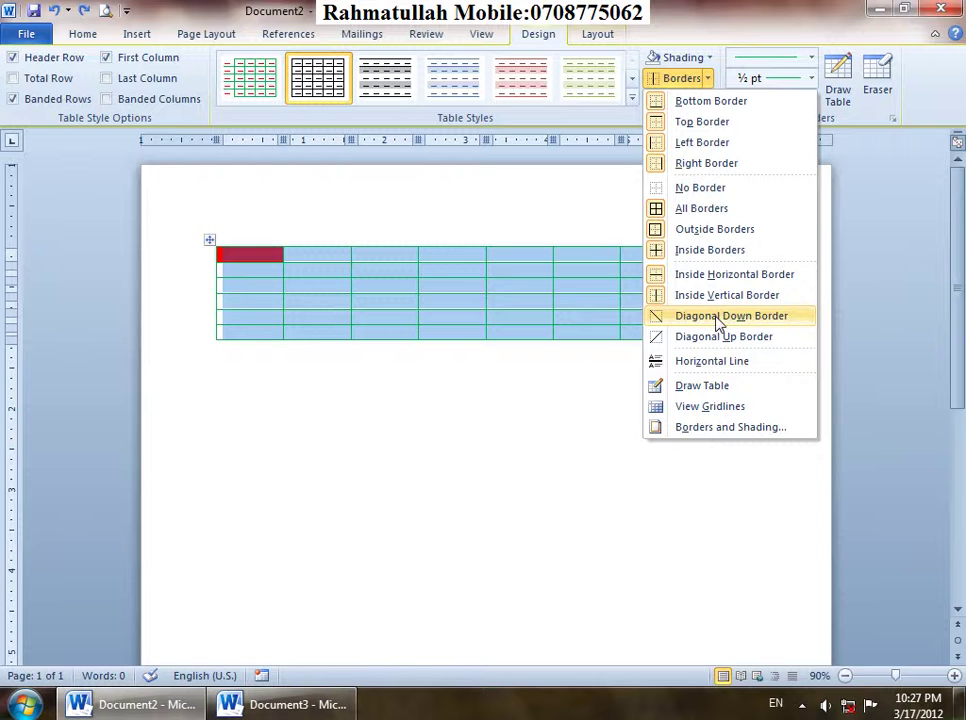
click(698, 320)
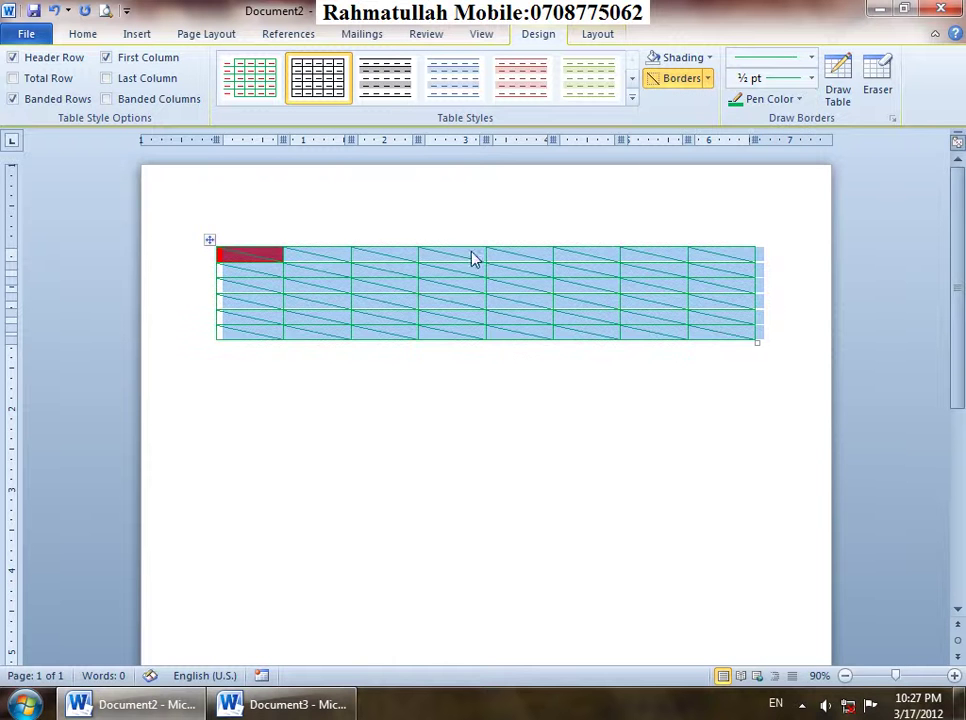
key(ctrl+z)
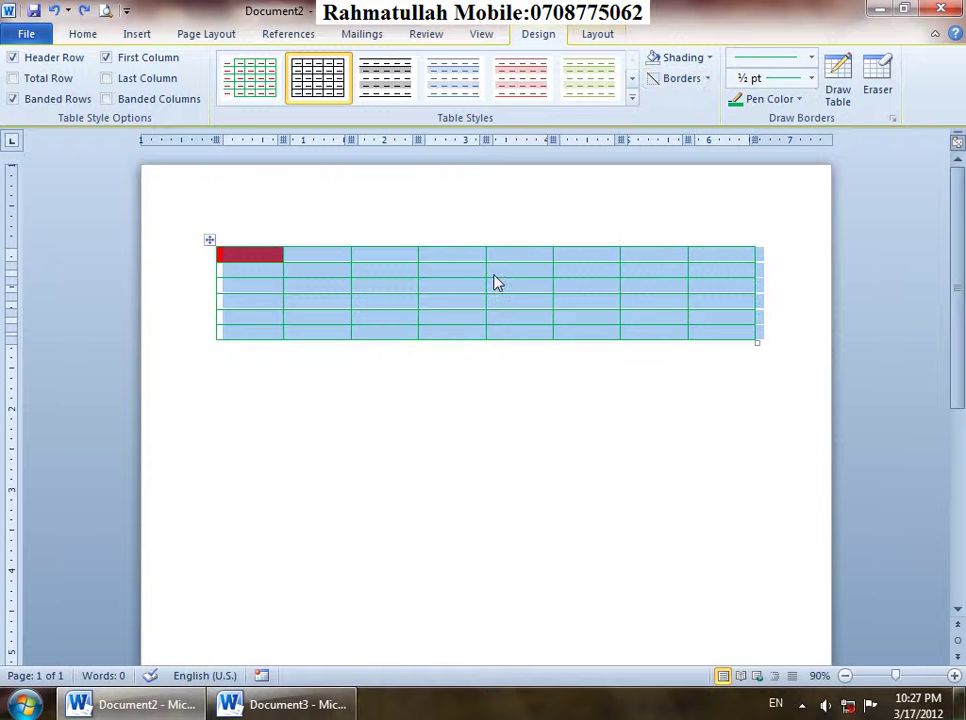
Apply both the Diagonal Down Border and the Diagonal Up Border to the fourth cell of the first row.
click(494, 280)
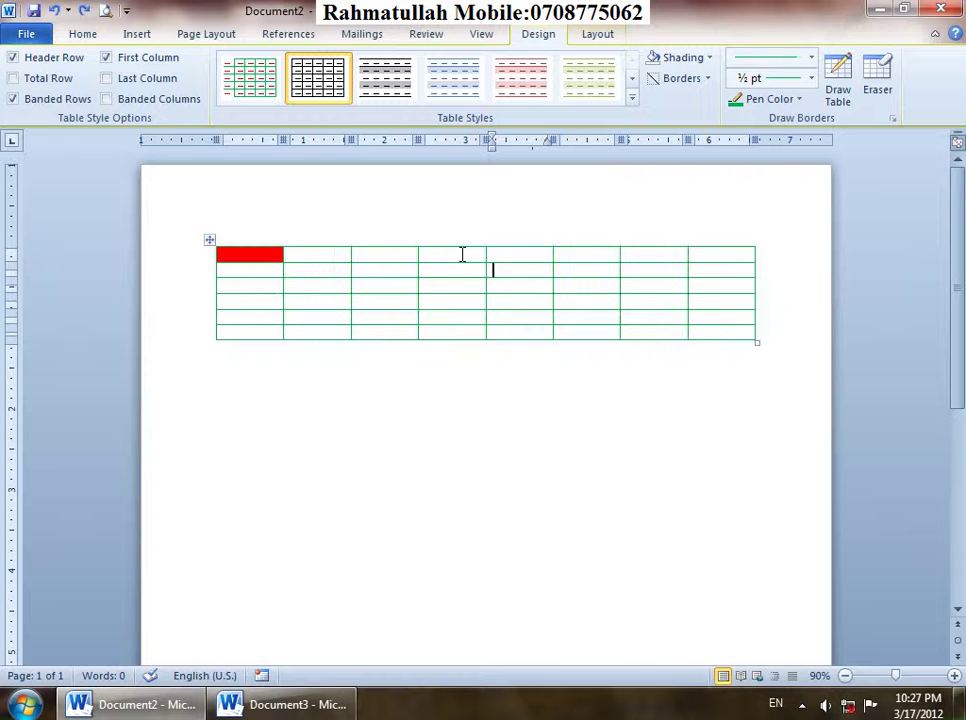
click(463, 255)
click(711, 79)
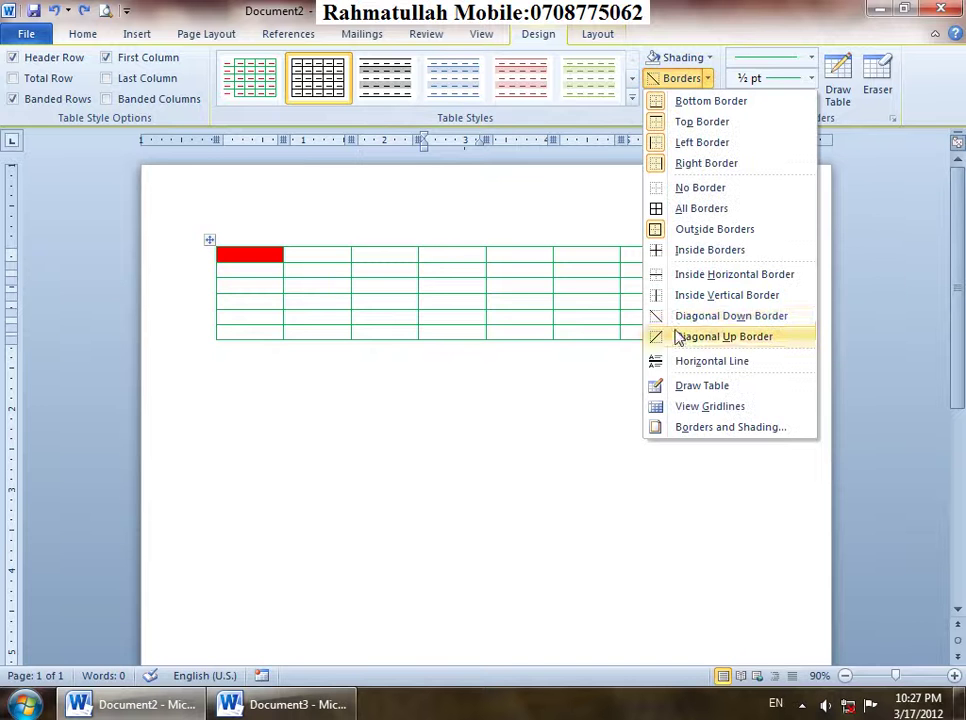
click(698, 316)
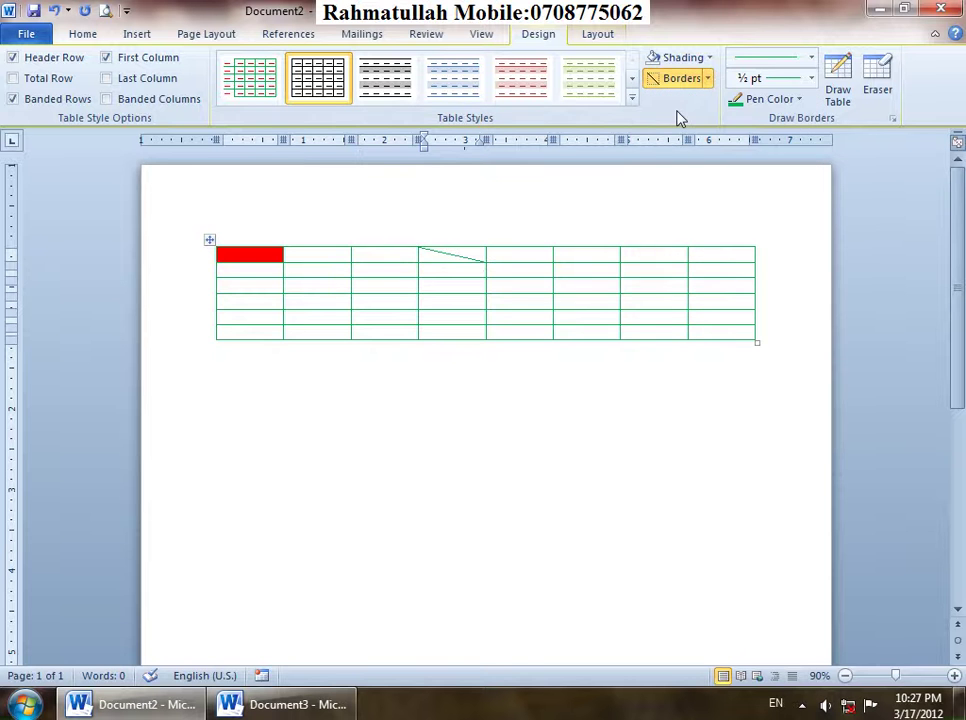
click(709, 58)
click(708, 79)
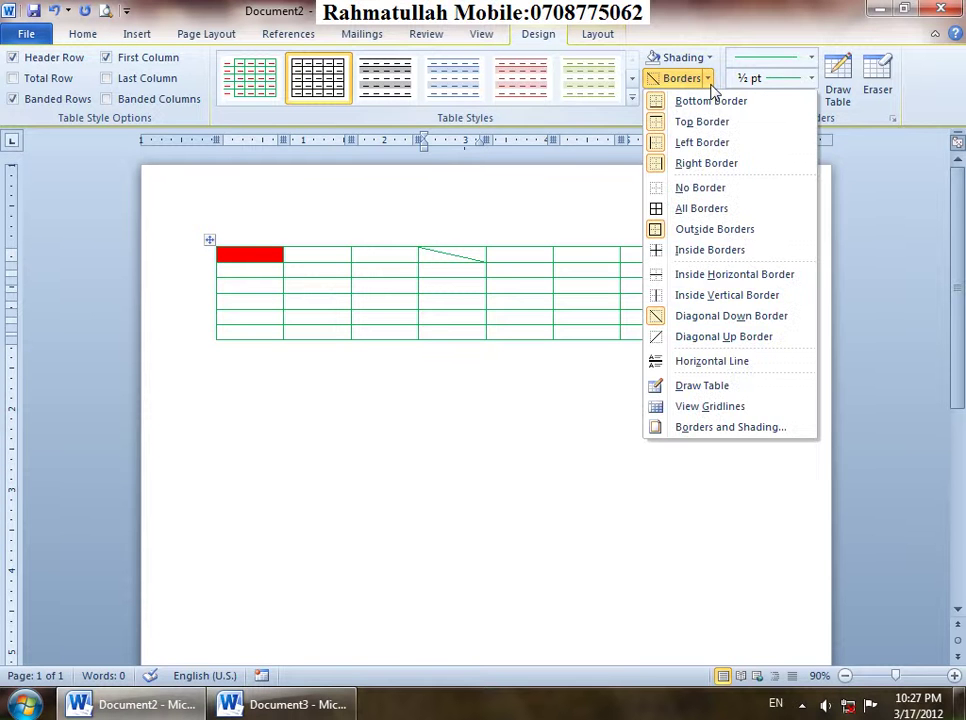
click(696, 340)
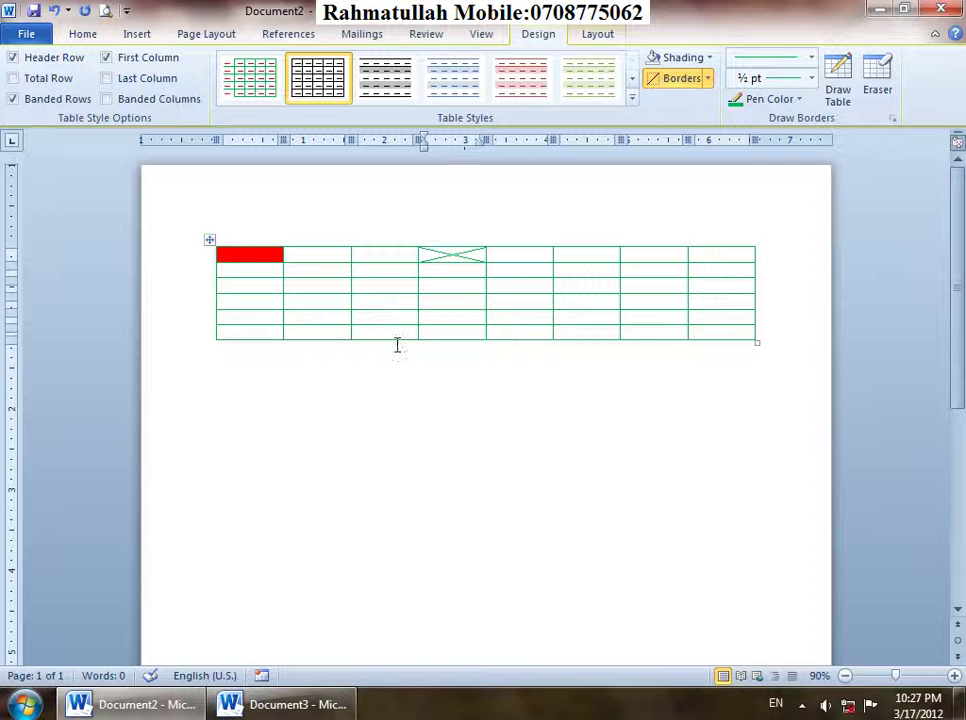
Apply the Diagonal Down Border and the Diagonal Up Border to every cell of the whole table.
click(212, 241)
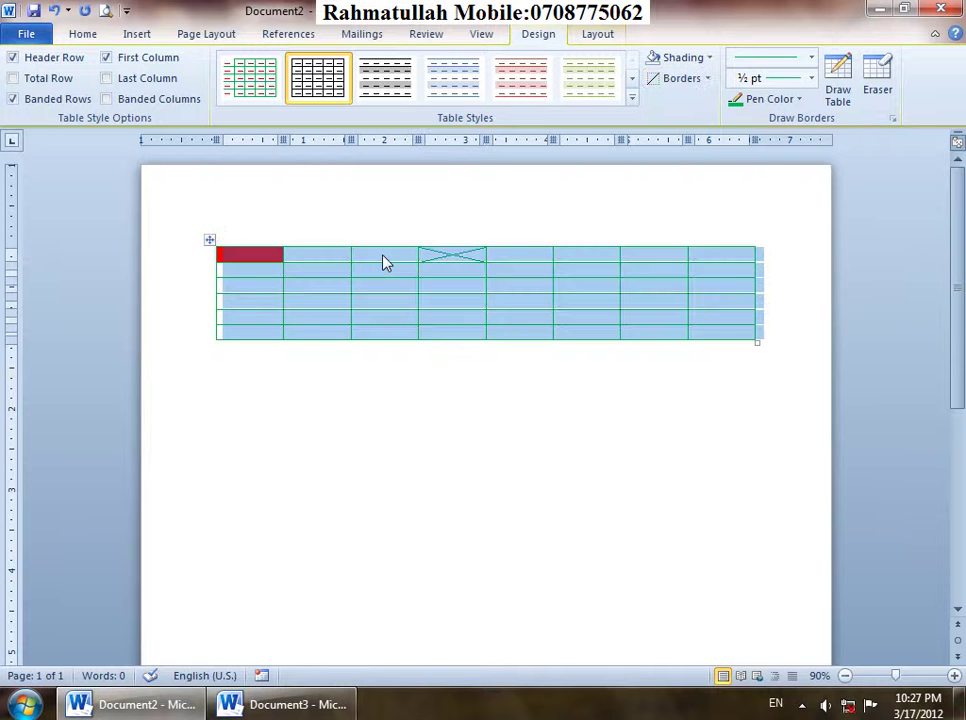
click(708, 78)
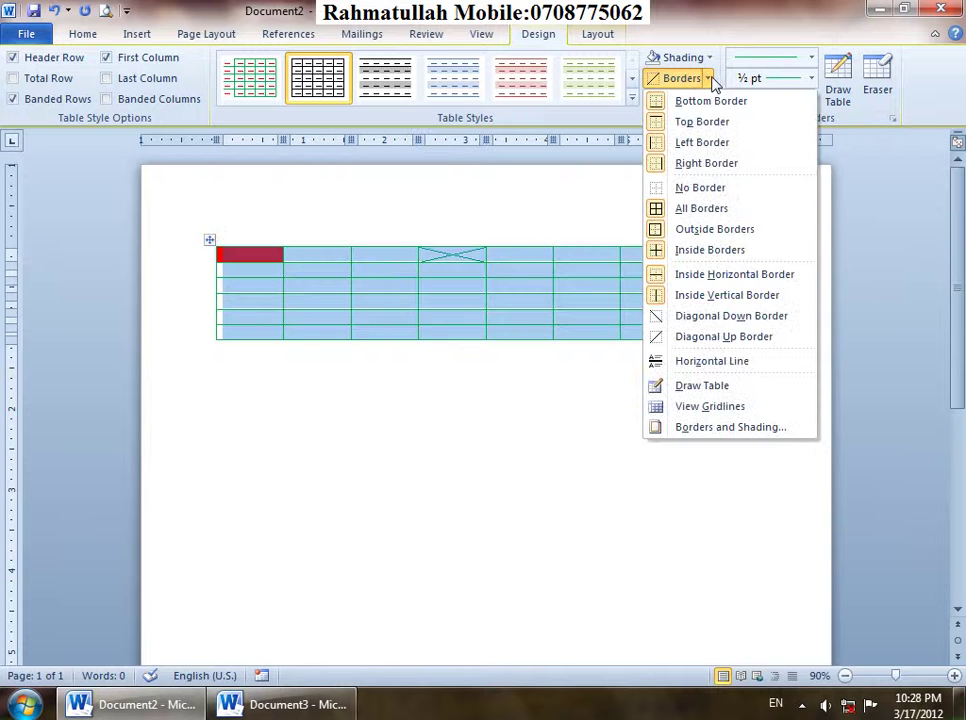
click(687, 316)
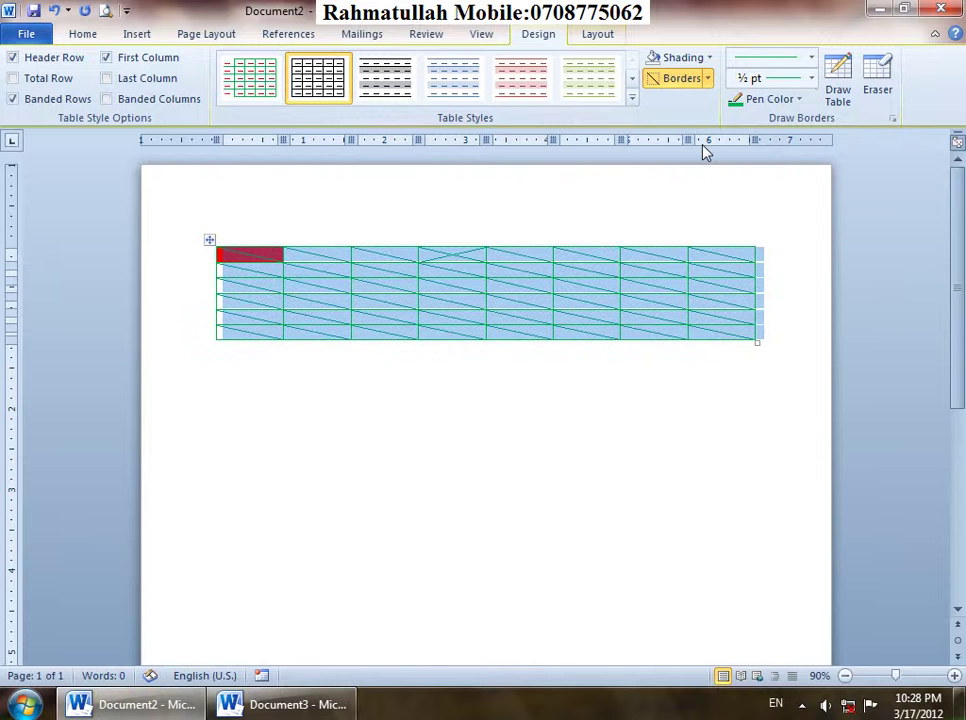
click(709, 80)
click(686, 336)
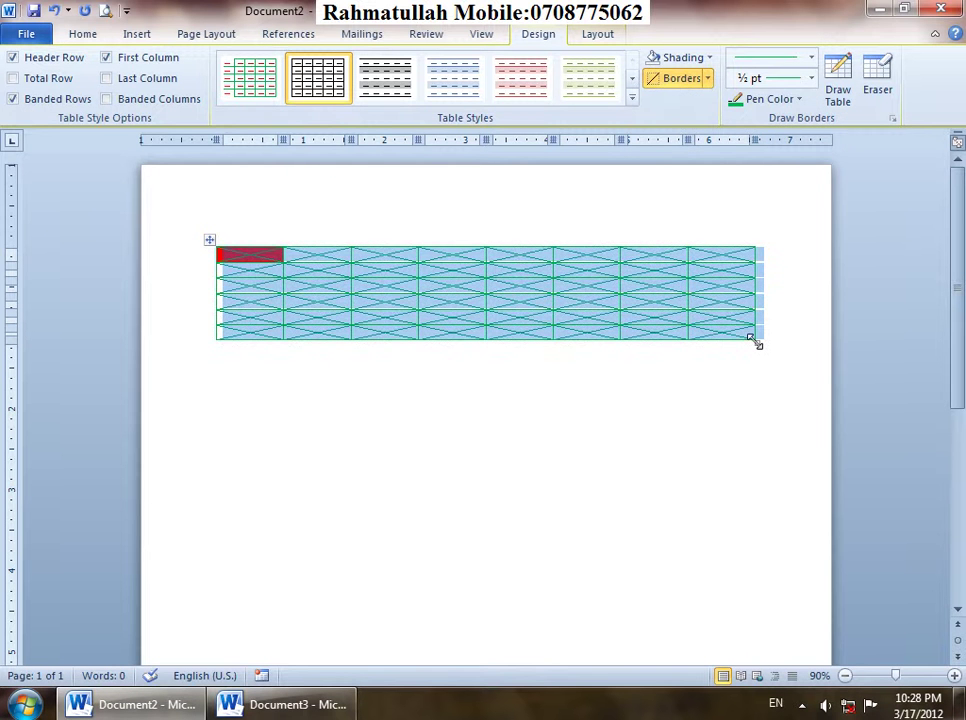
Enlarge the table to about 3.3 inches tall and set the red first cell's shading to No Color.
drag(755, 342, 768, 526)
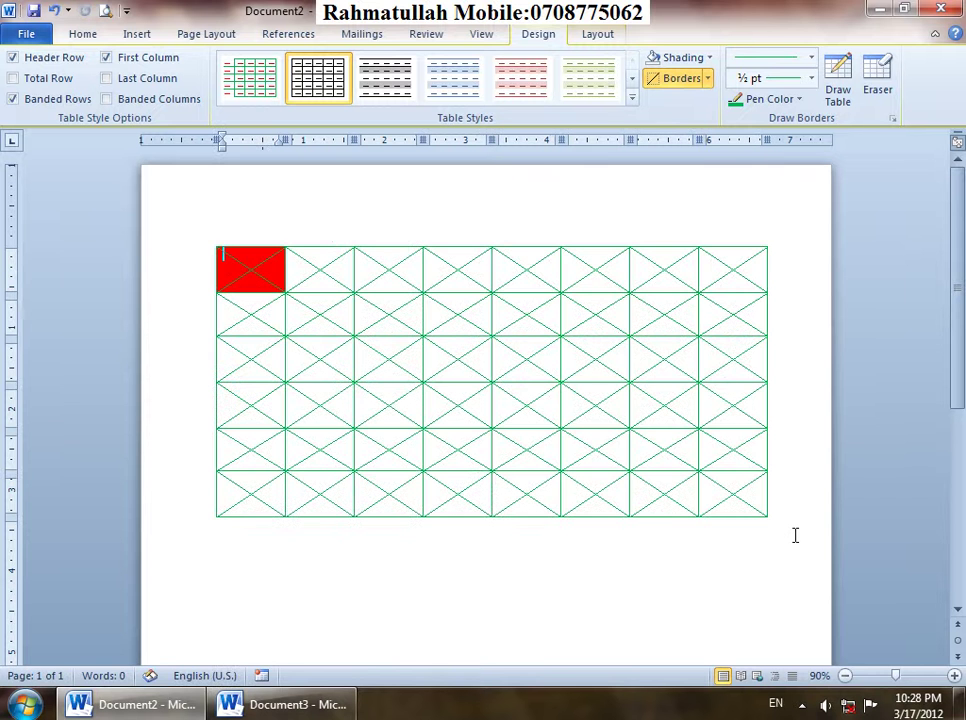
click(531, 310)
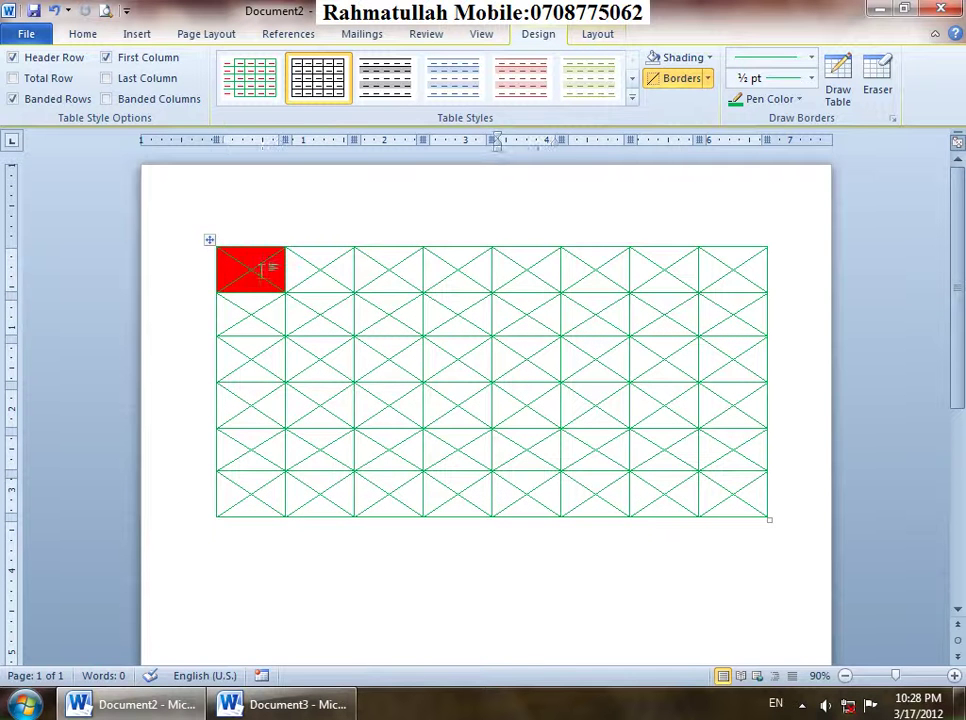
click(261, 270)
click(708, 59)
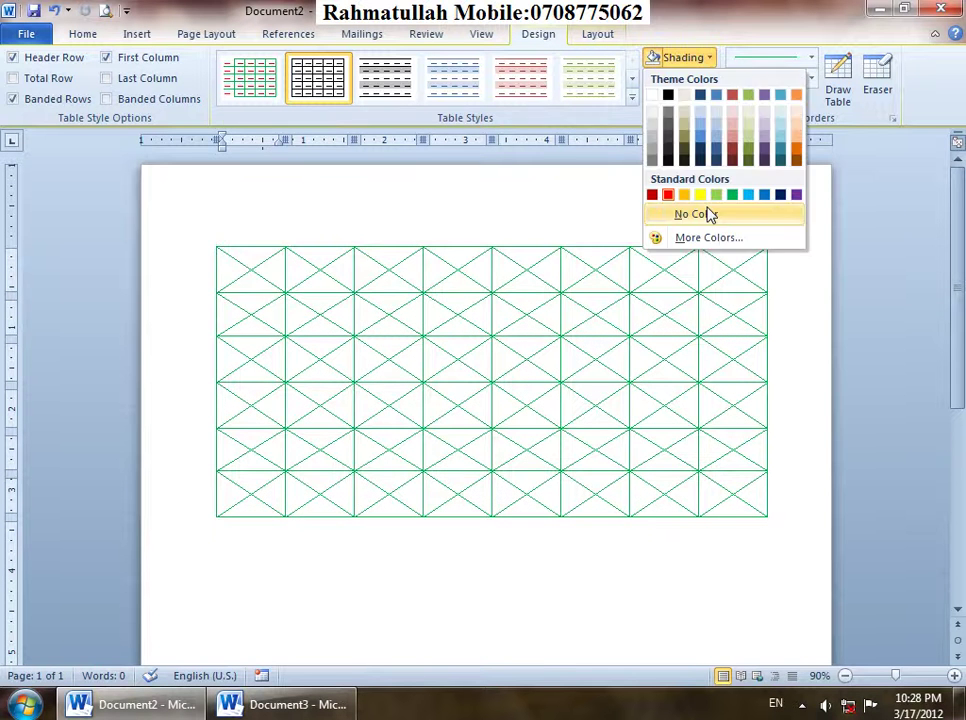
click(708, 214)
Remove the Diagonal Down Border from the fourth cell of the first row.
click(466, 265)
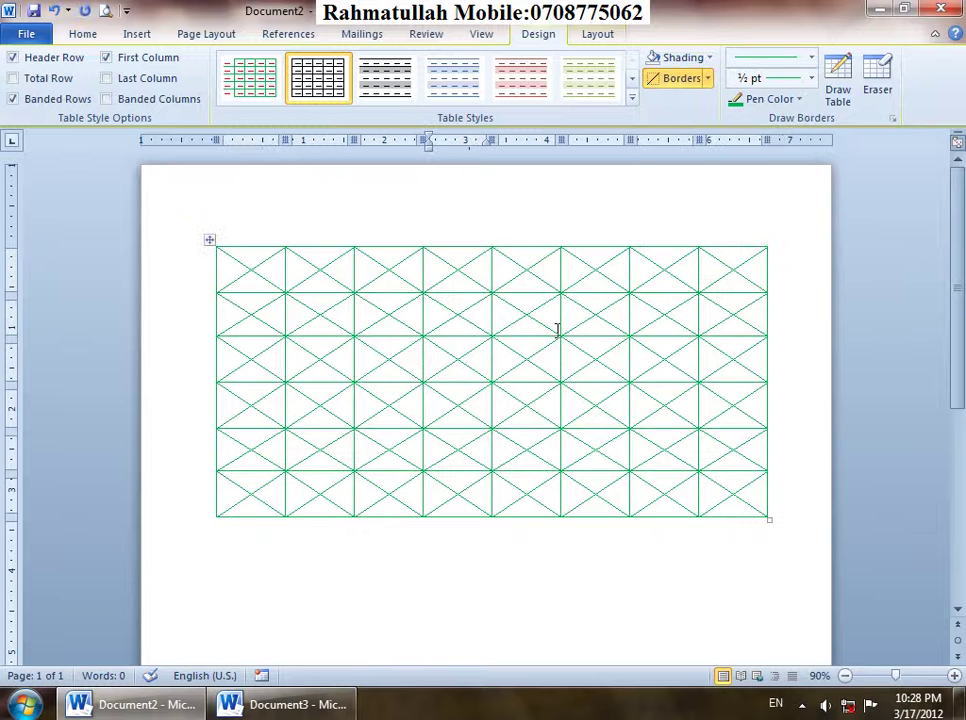
click(707, 78)
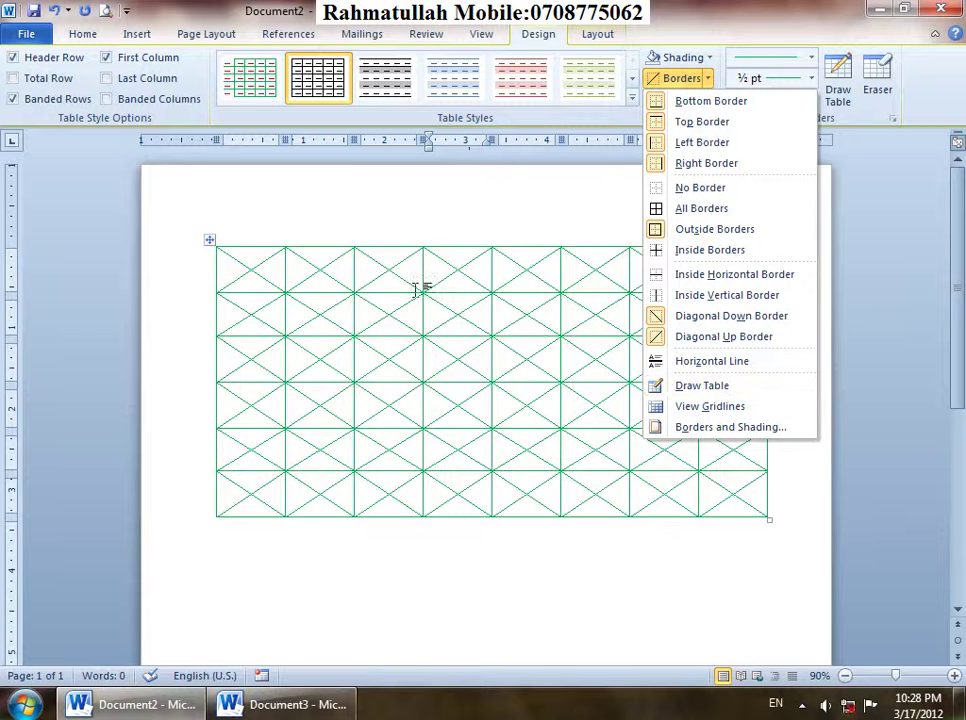
click(690, 318)
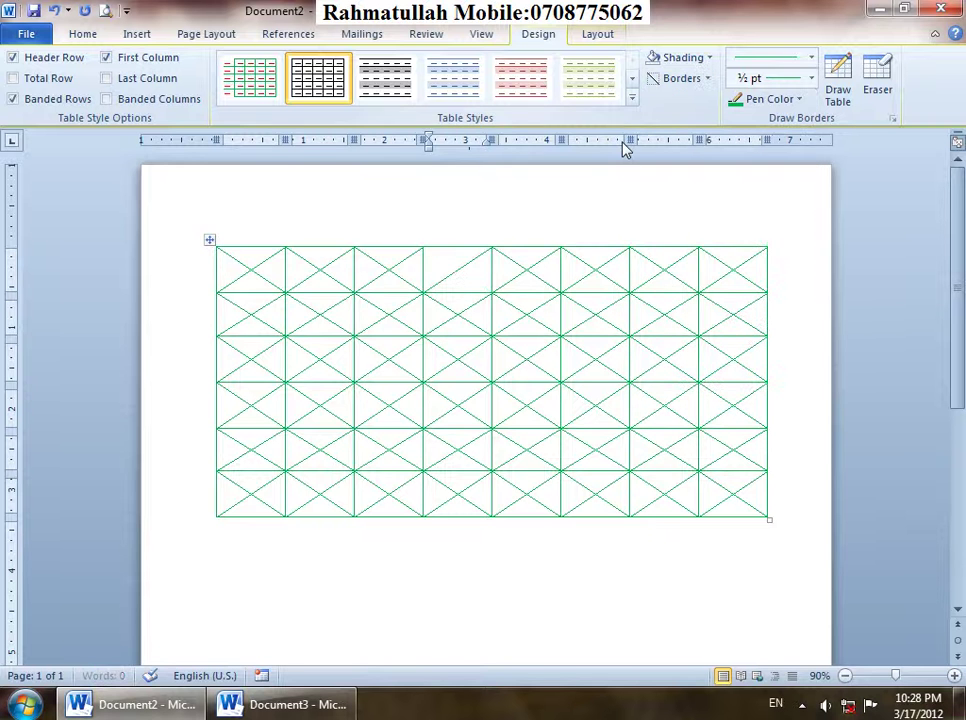
Remove the Diagonal Up Border and the Diagonal Down Border from the whole table.
click(211, 240)
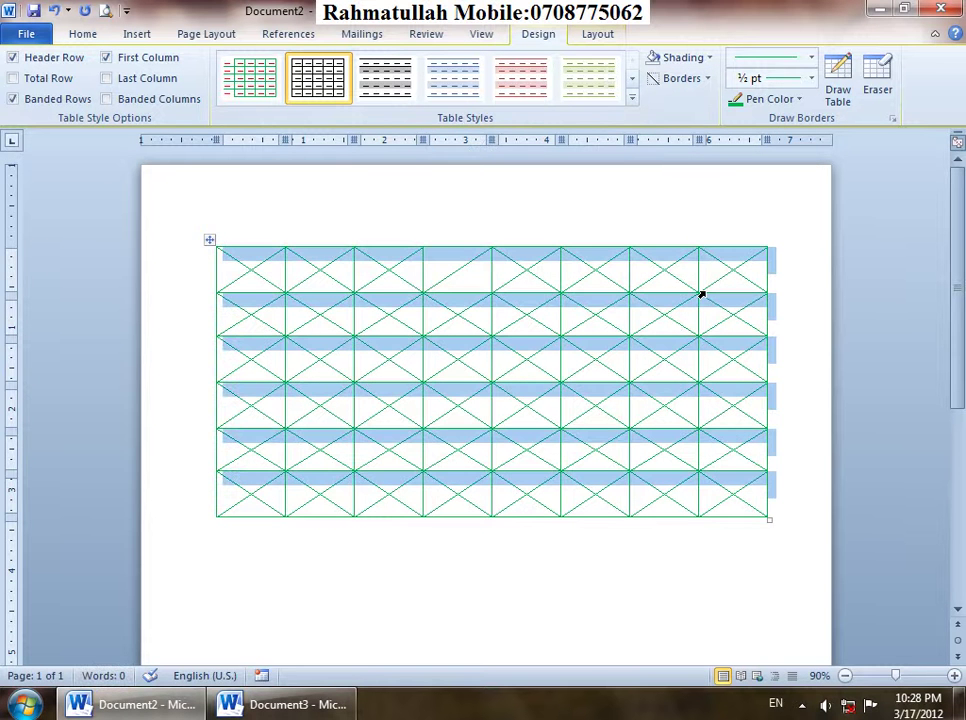
click(708, 79)
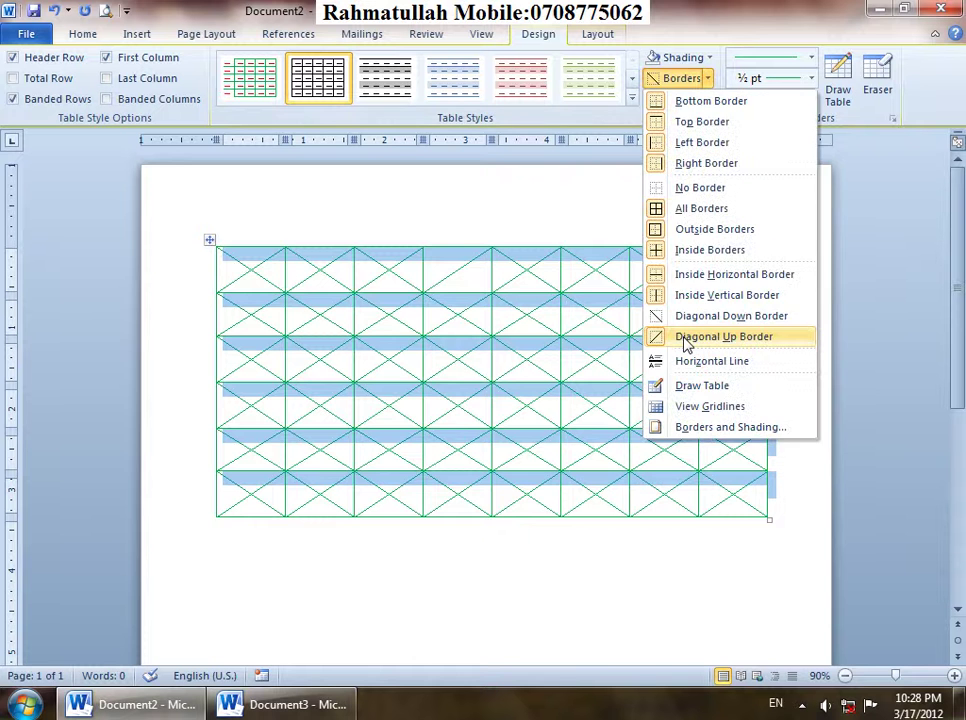
click(686, 340)
click(708, 79)
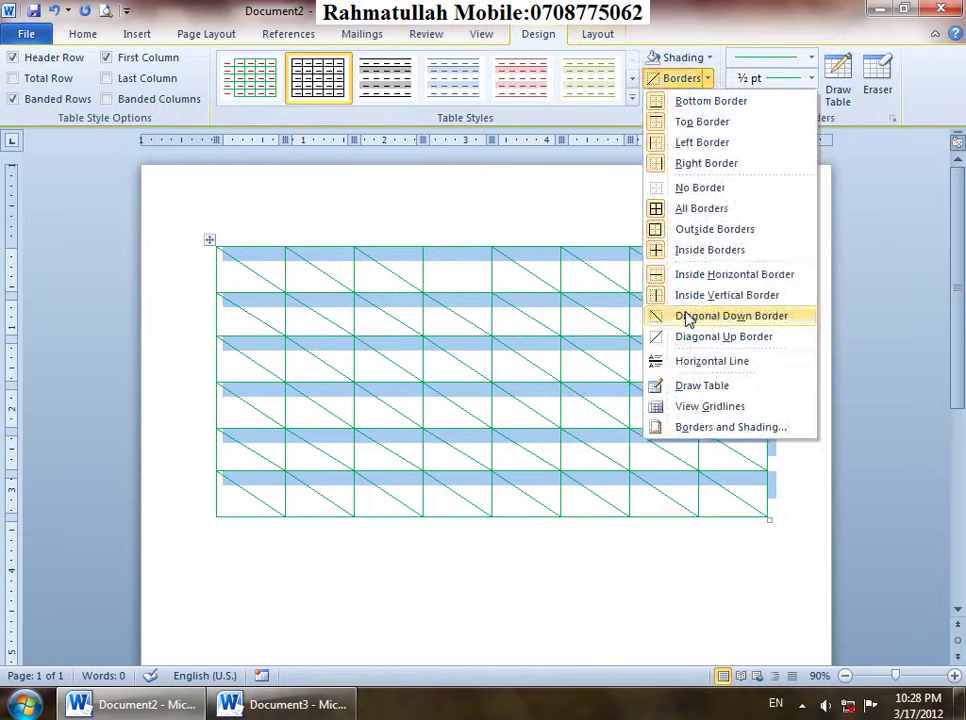
click(688, 315)
click(708, 79)
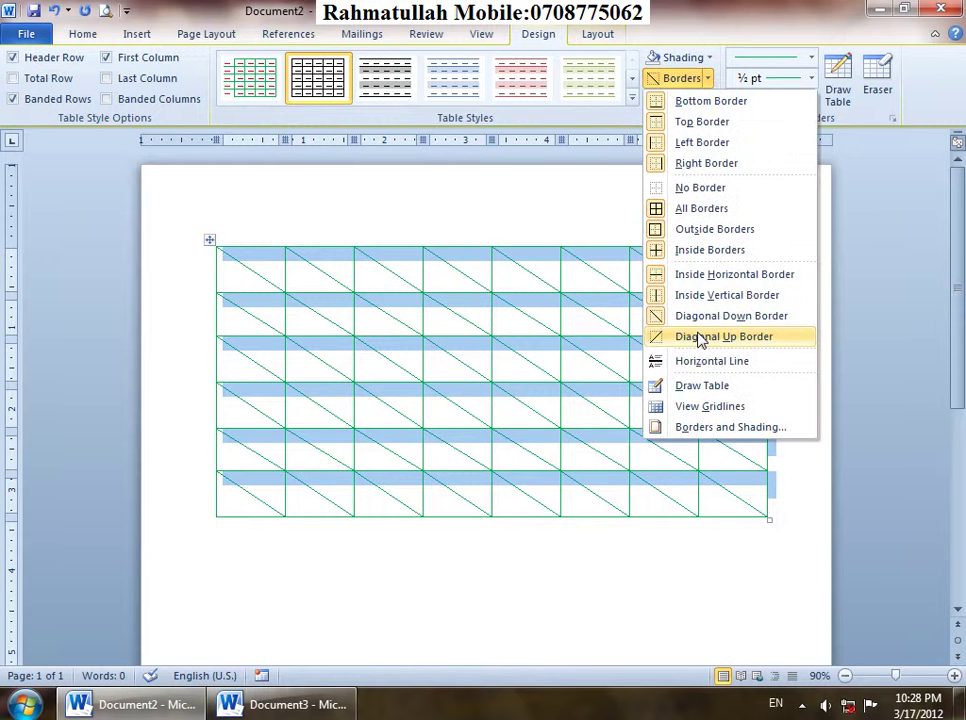
click(688, 316)
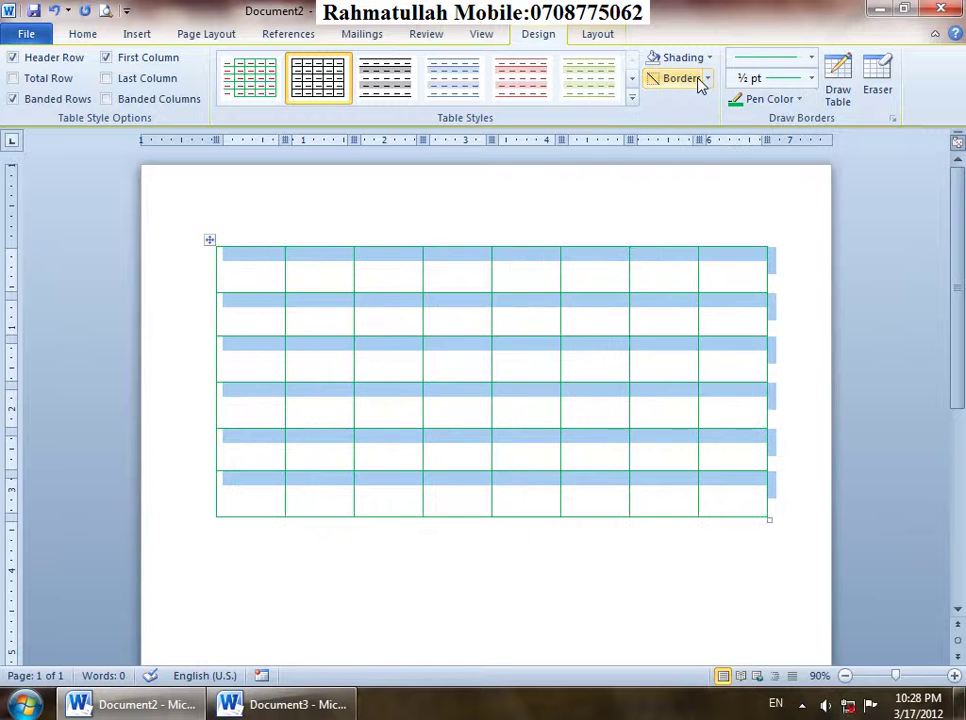
Insert a Horizontal Line in the fifth cell of the table's first row.
click(557, 288)
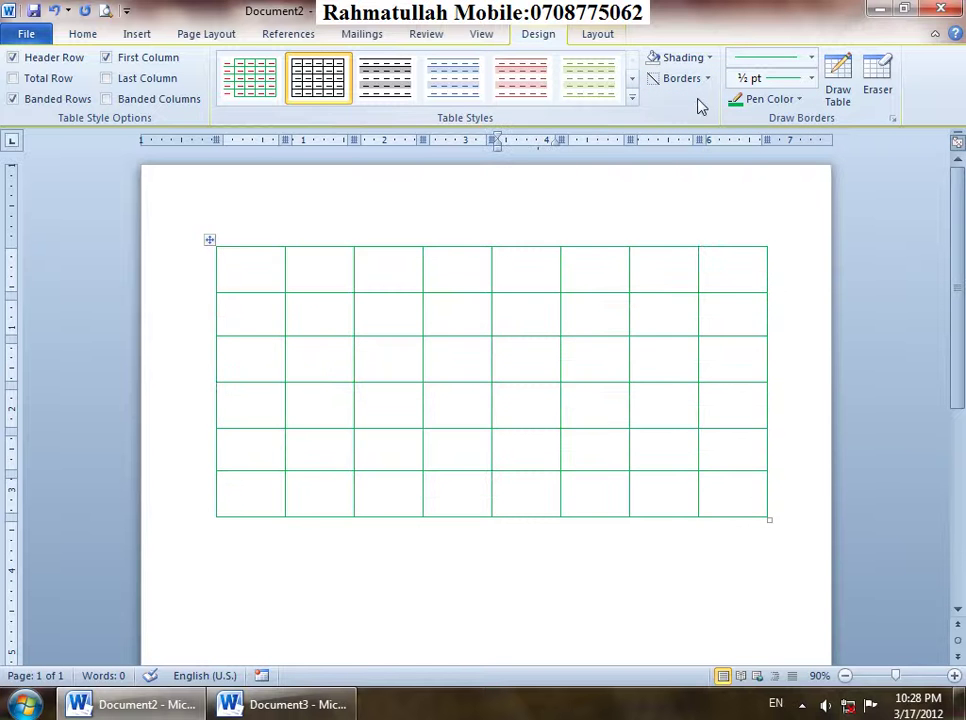
click(707, 78)
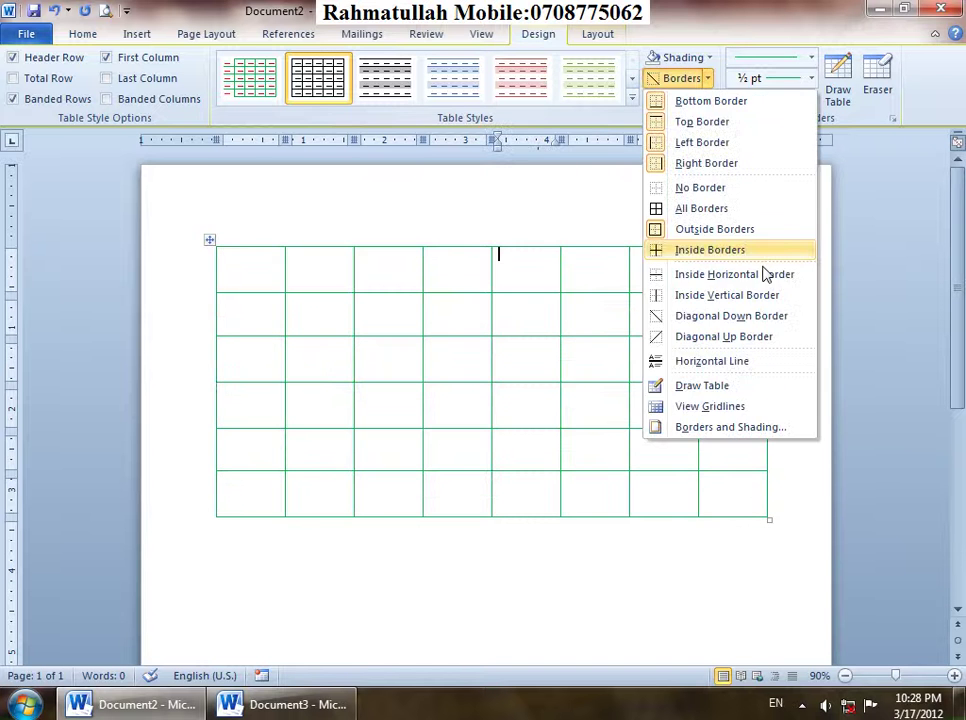
click(703, 361)
Resize the horizontal line in the fifth cell of the first row into a short, tall box centred in the cell.
click(527, 262)
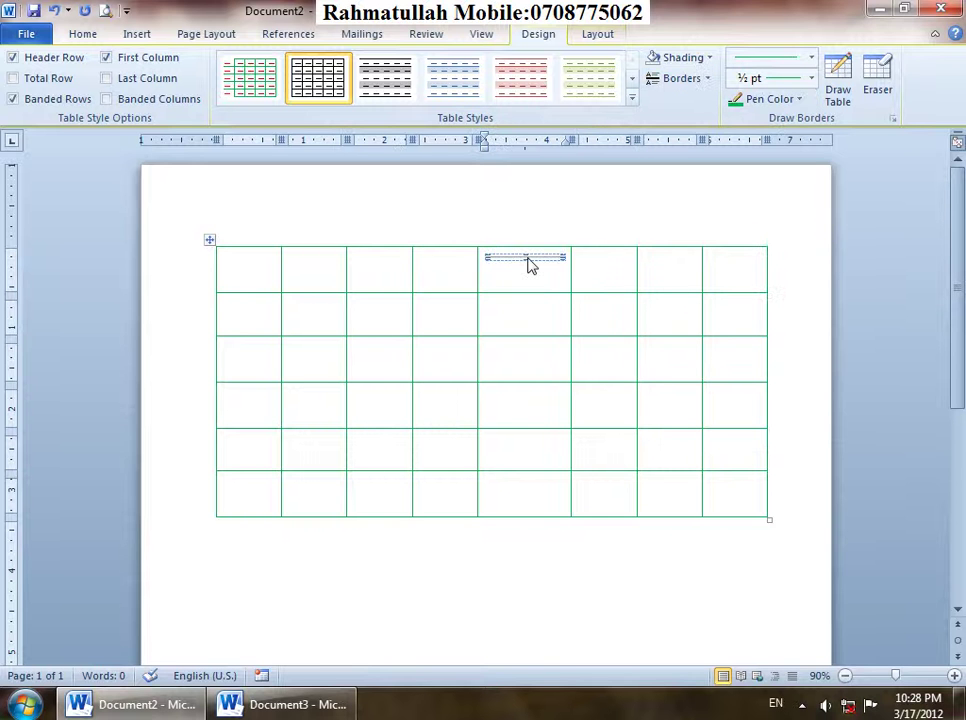
click(527, 270)
click(526, 257)
mouse_move(526, 257)
mouse_down()
mouse_move(524, 278)
mouse_move(530, 261)
mouse_up()
click(585, 275)
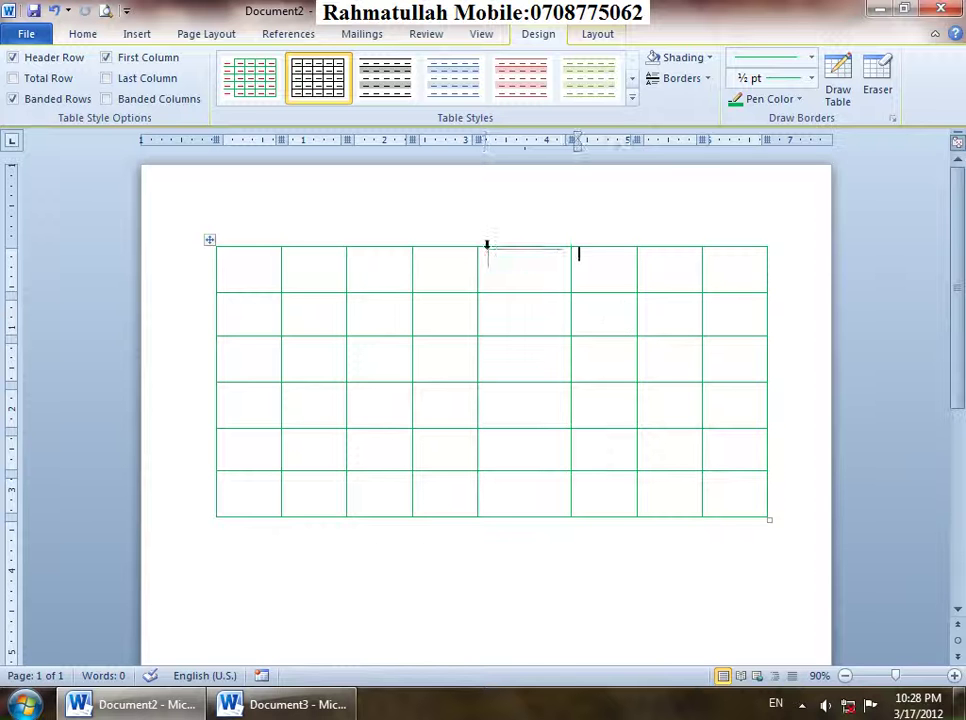
click(557, 258)
drag(557, 258, 505, 260)
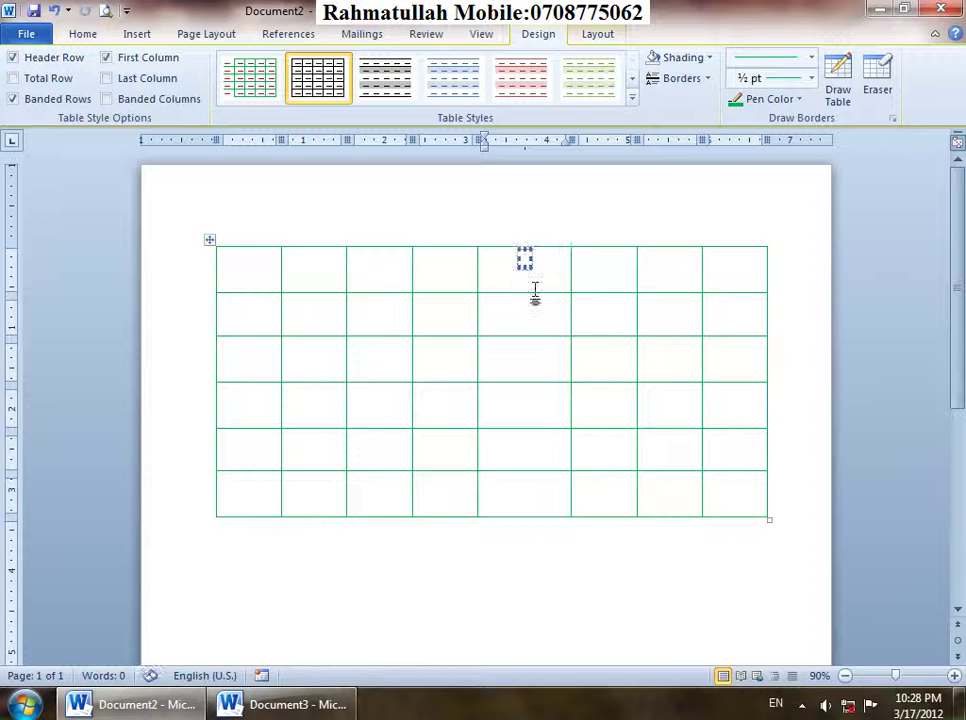
click(586, 286)
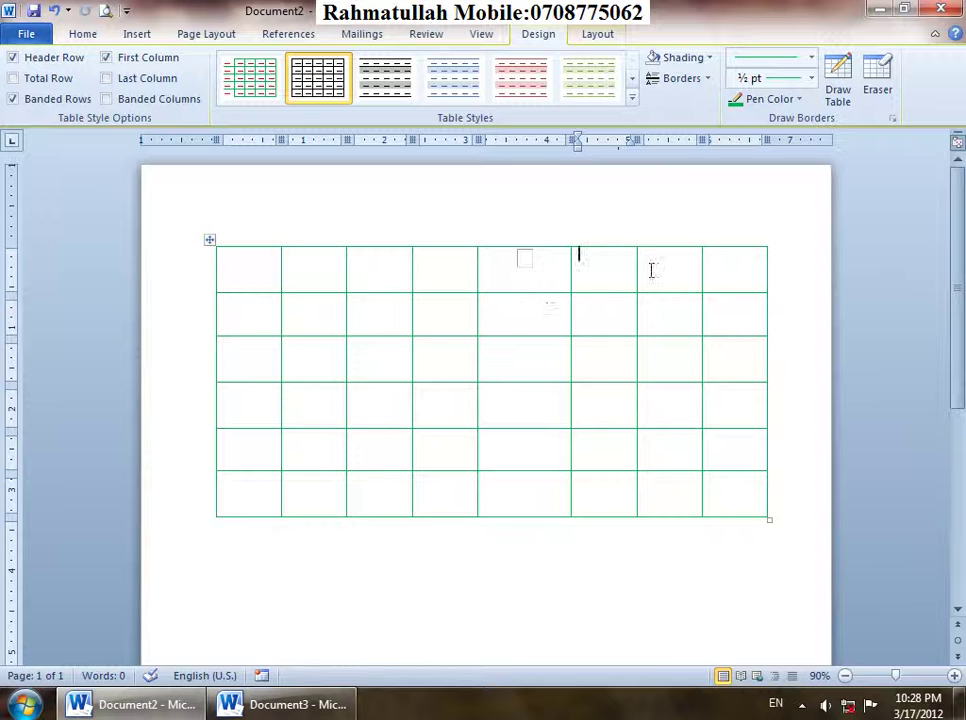
Insert a Horizontal Line in the sixth cell of the first row and shorten it to about half the cell's width.
click(708, 79)
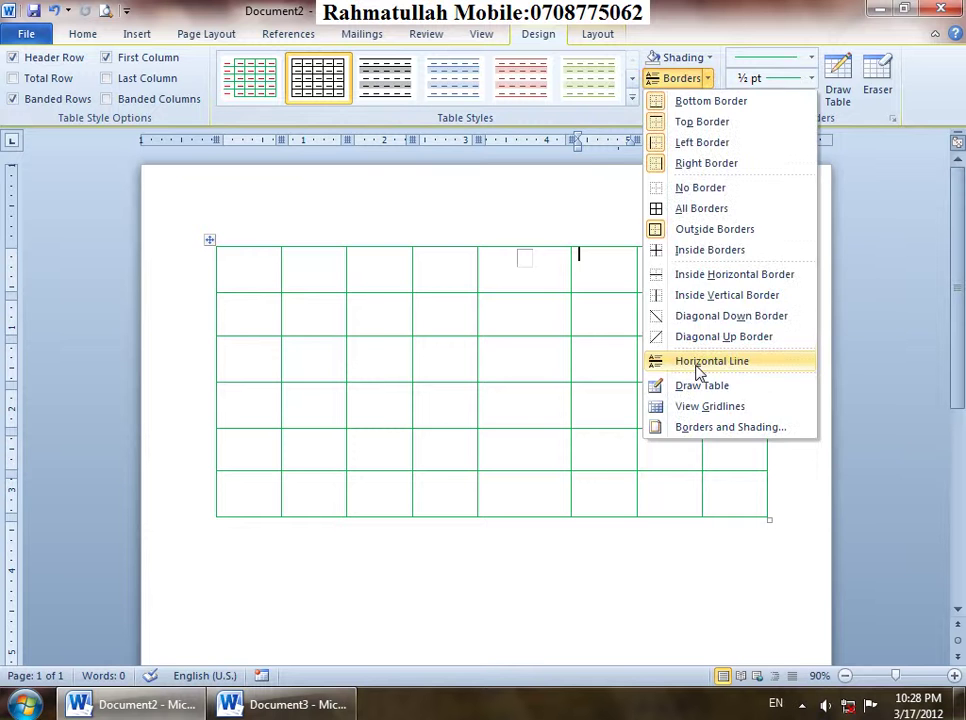
click(698, 370)
click(598, 259)
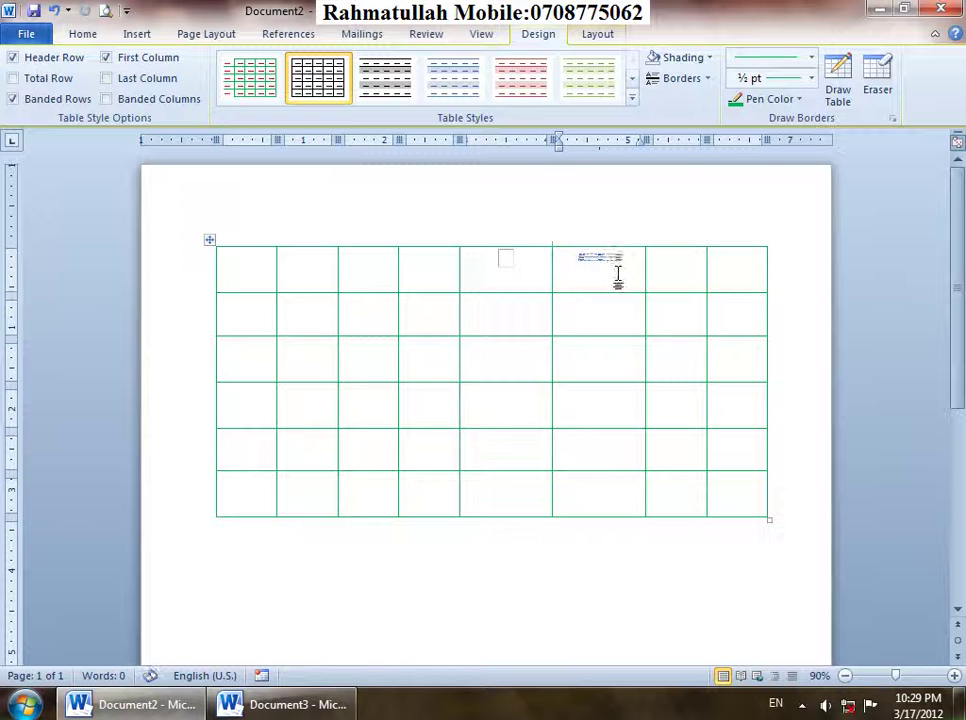
click(651, 271)
Undo the horizontal lines, the diagonal border edits and the enlargement, back to the compact table with the red first cell.
click(708, 78)
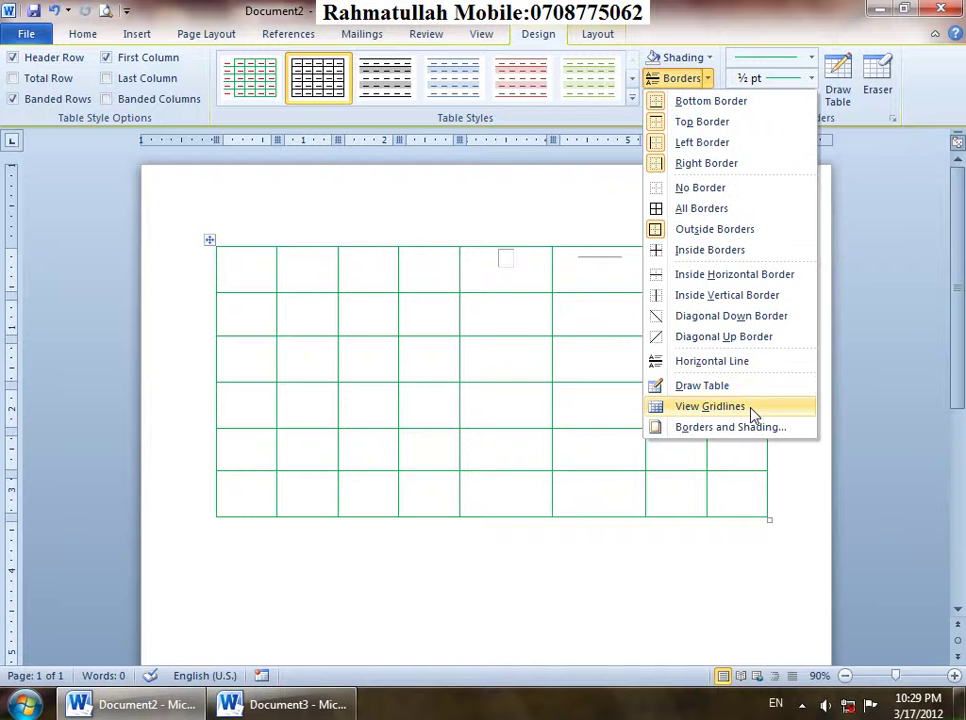
click(727, 31)
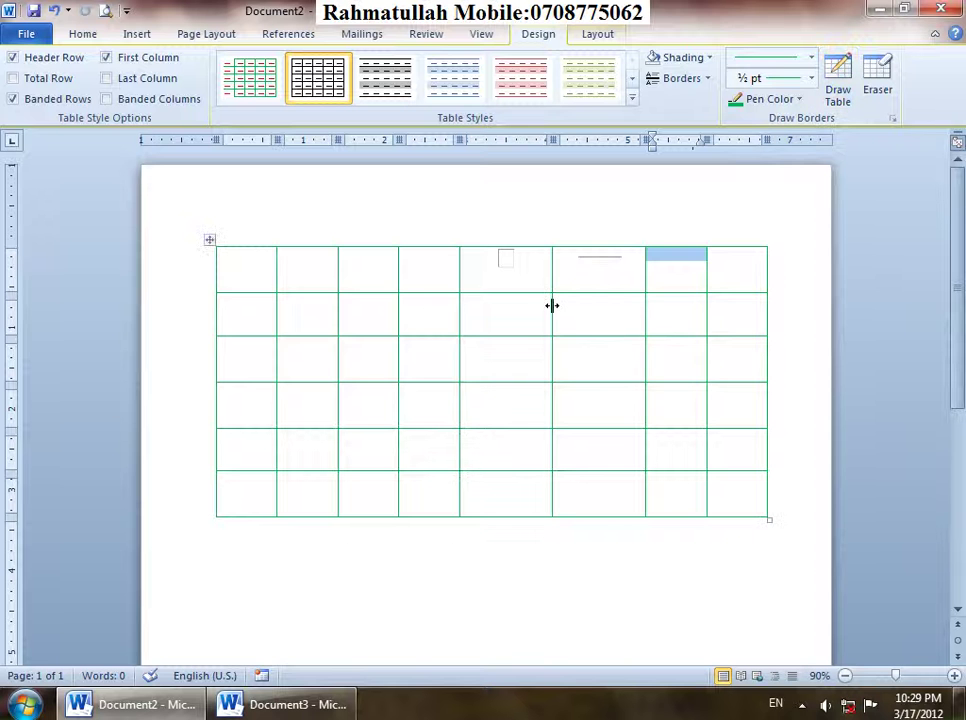
click(209, 242)
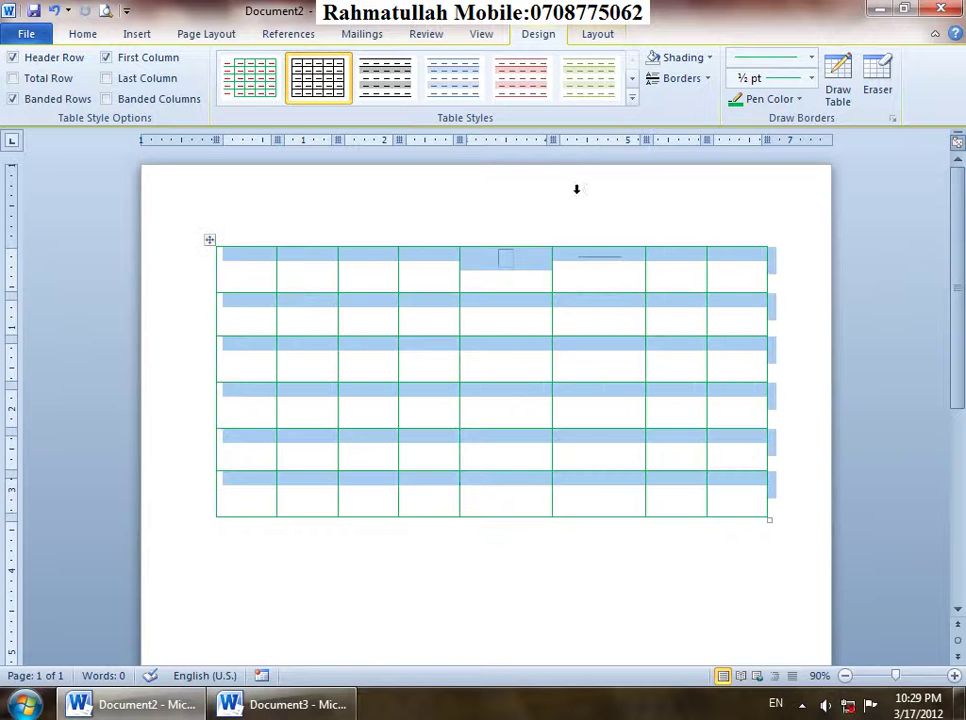
click(617, 298)
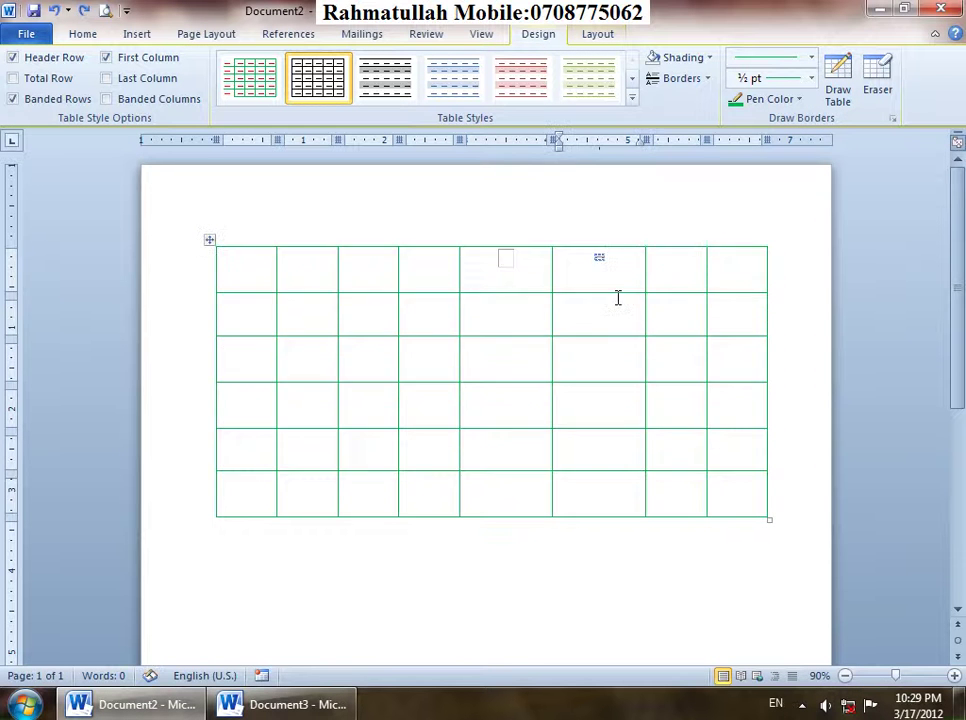
key(ctrl+z)
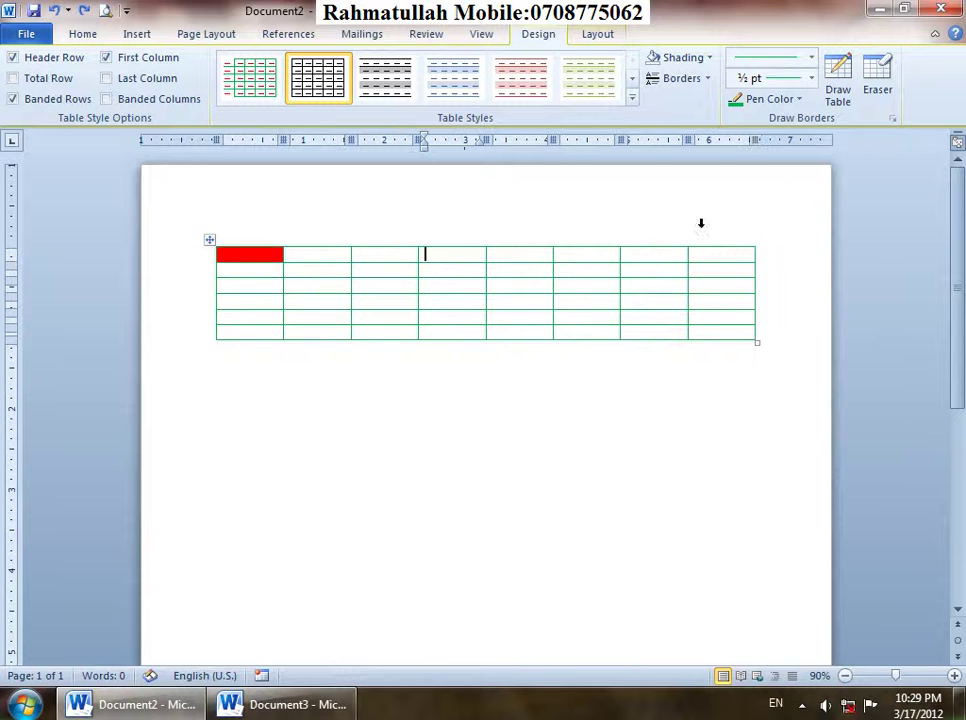
Set the shading of the red first cell to No Color.
click(249, 251)
click(706, 59)
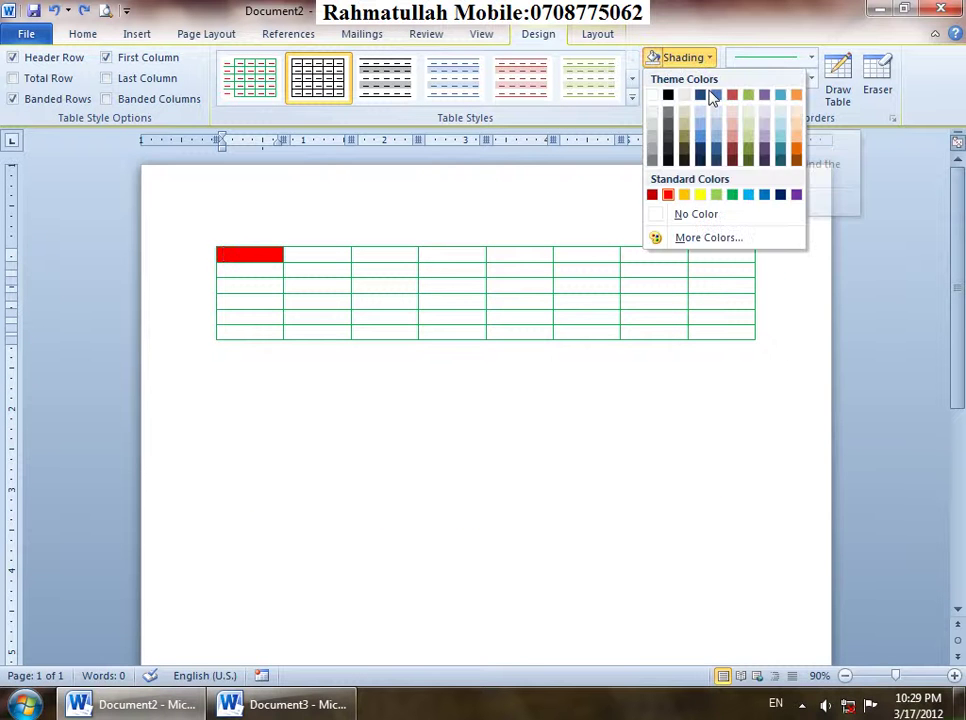
click(696, 214)
Select the whole table and set the border pen to the thin-thick line style, 4 ½ pt weight and red color.
click(209, 239)
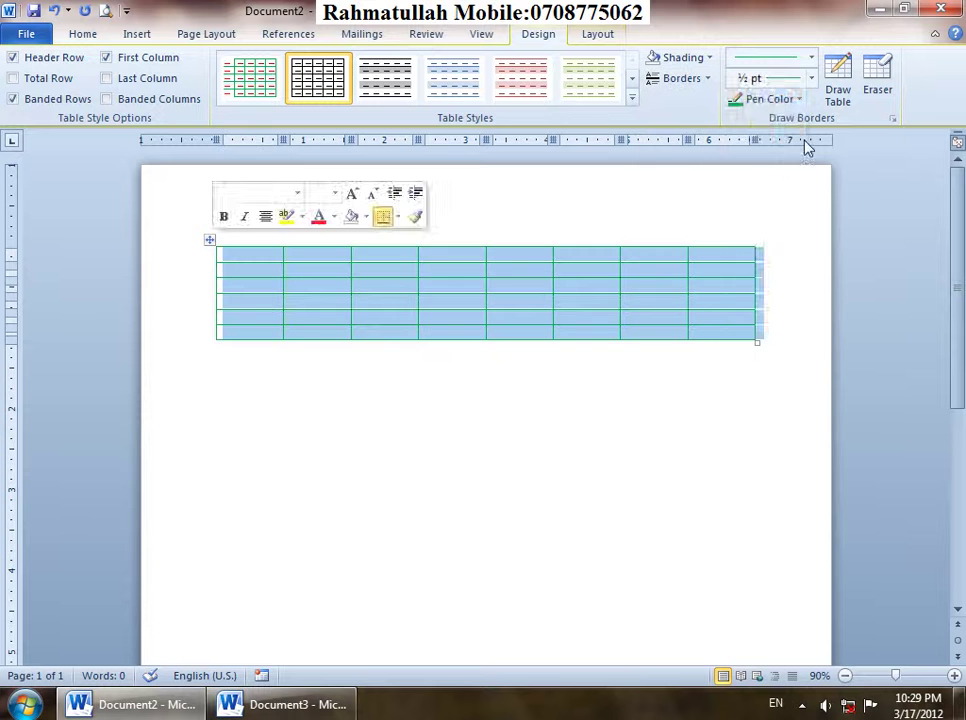
click(812, 58)
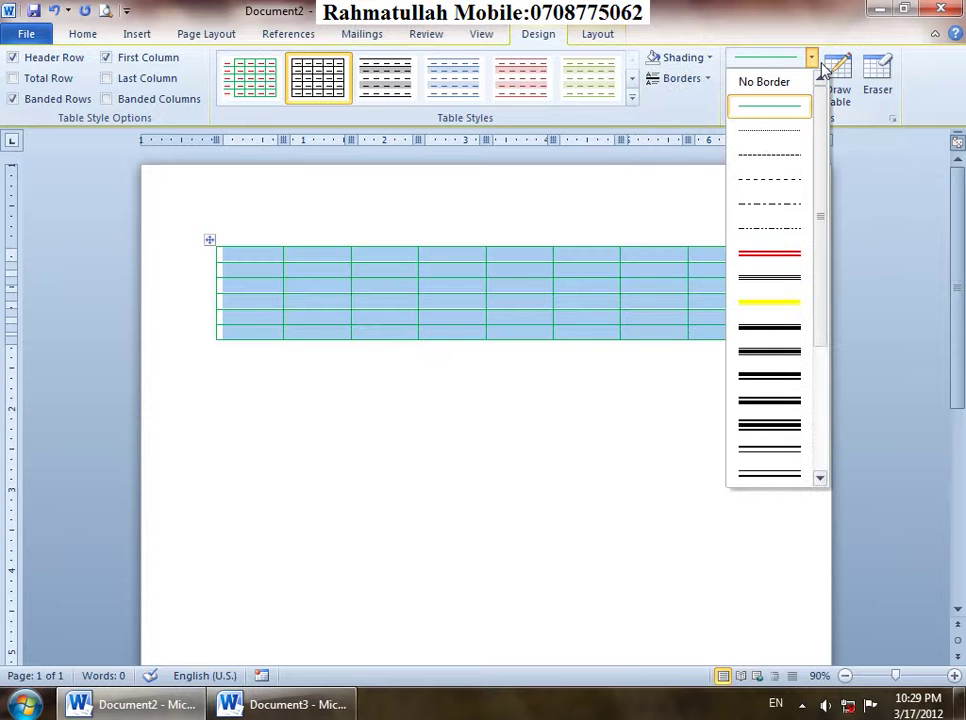
click(768, 332)
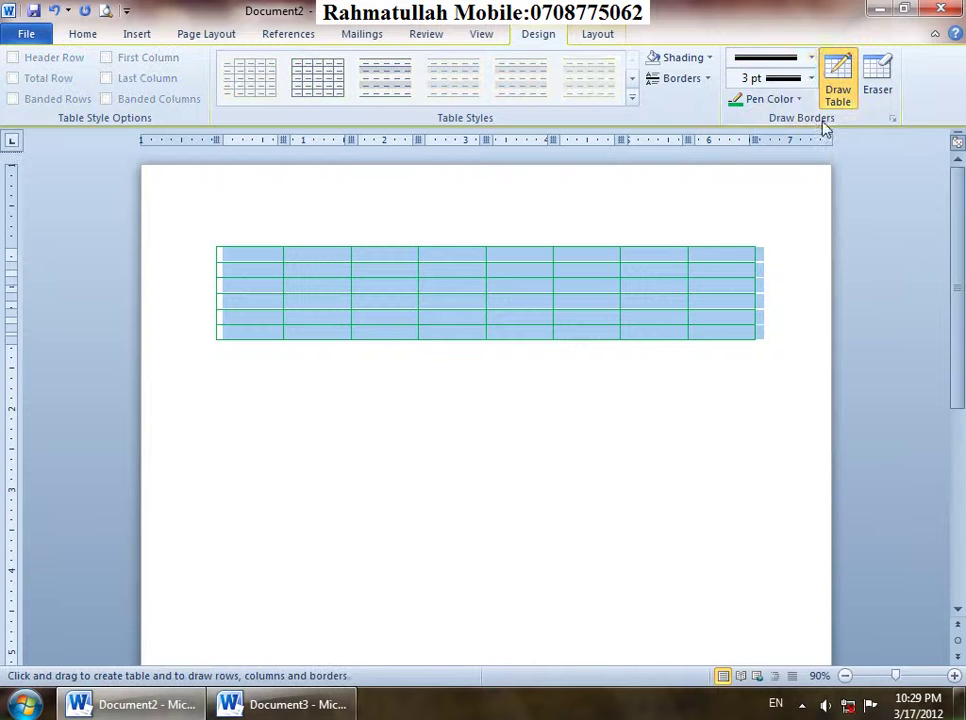
click(812, 60)
click(812, 60)
click(811, 78)
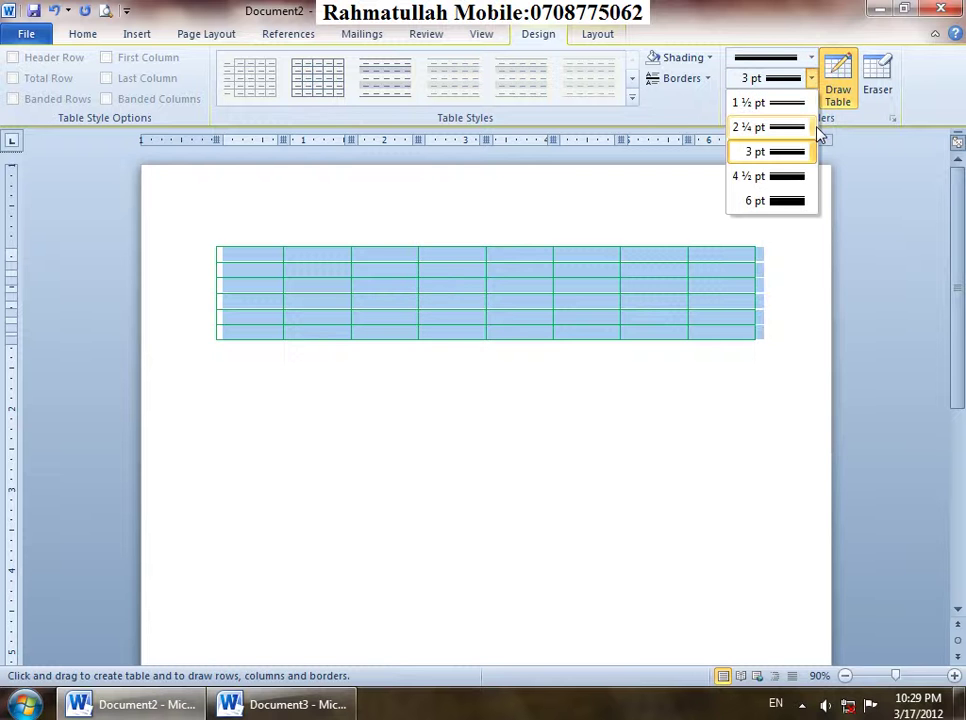
click(781, 177)
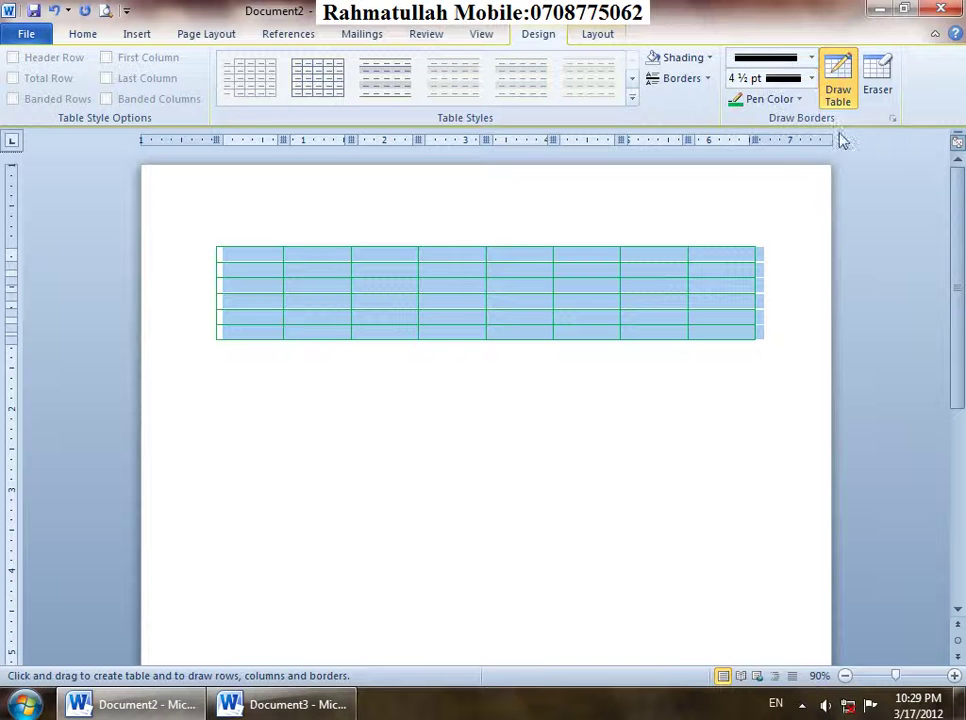
click(800, 100)
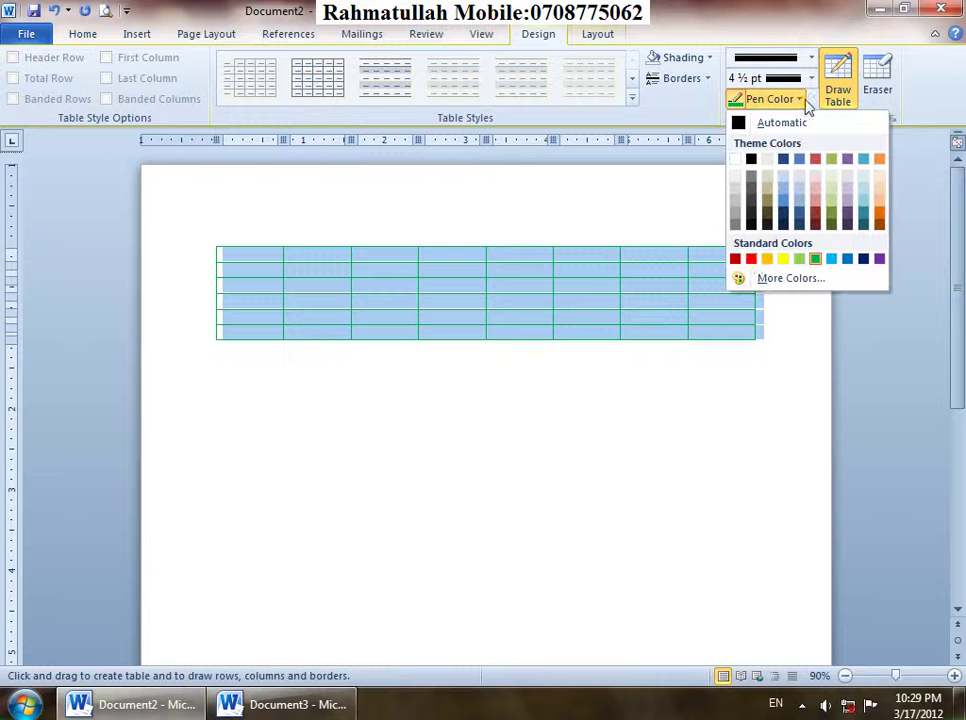
click(752, 260)
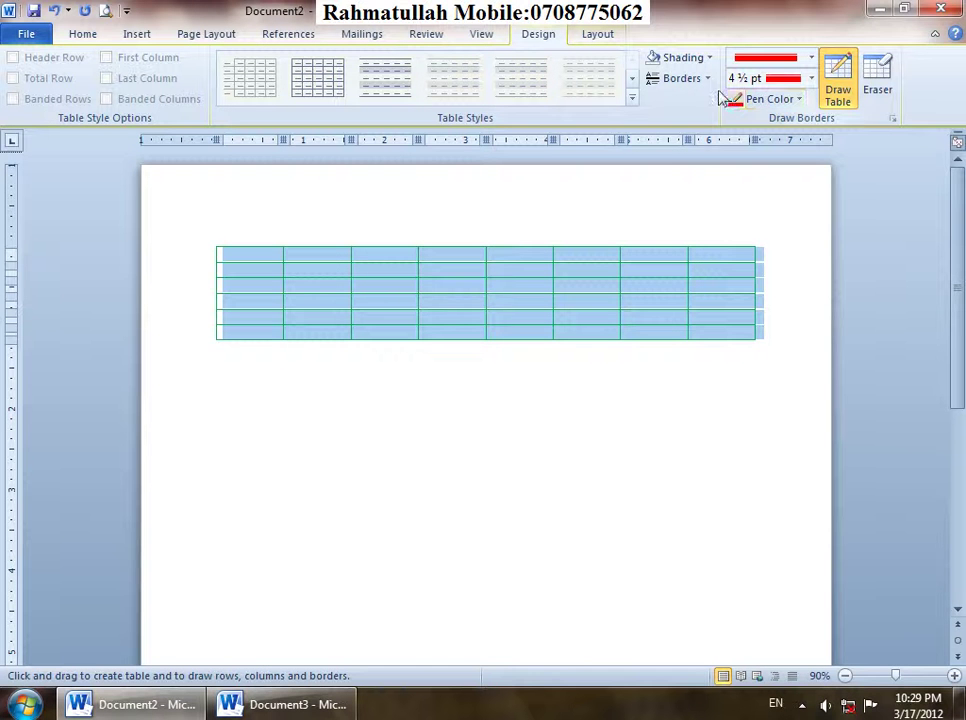
Apply All Borders to the whole table with the red 4 ½ pt pen, and undo it.
click(707, 78)
click(701, 208)
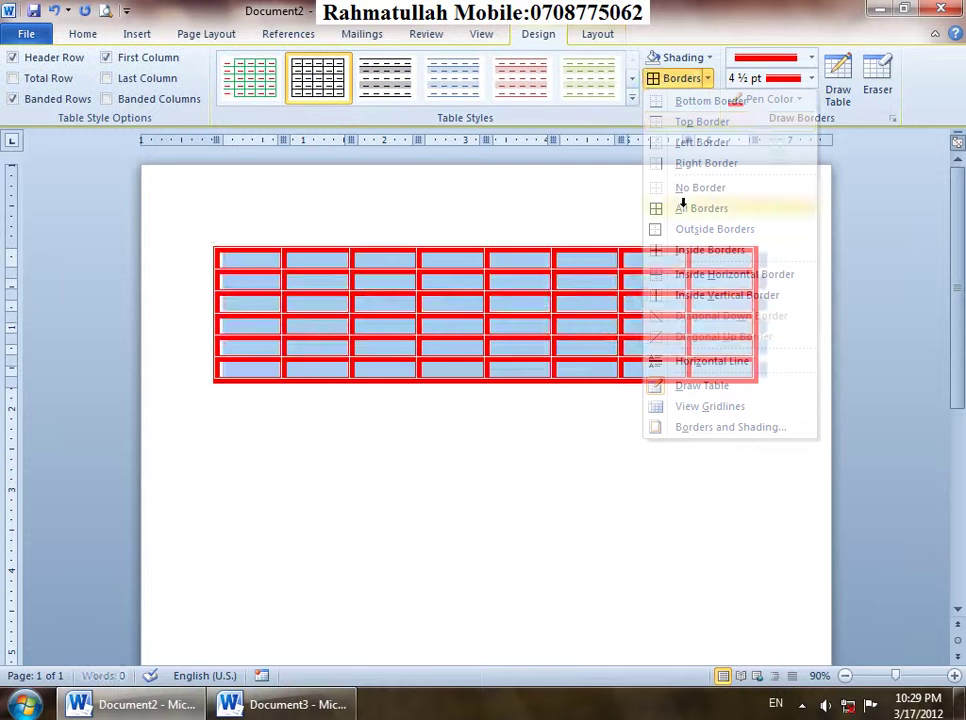
click(545, 263)
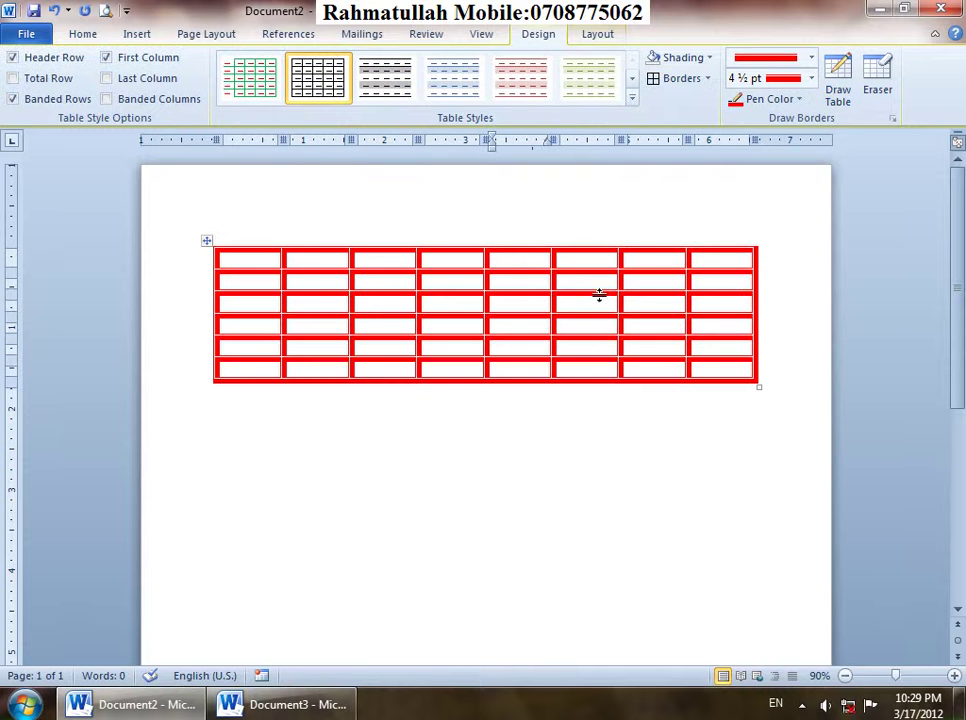
key(ctrl+z)
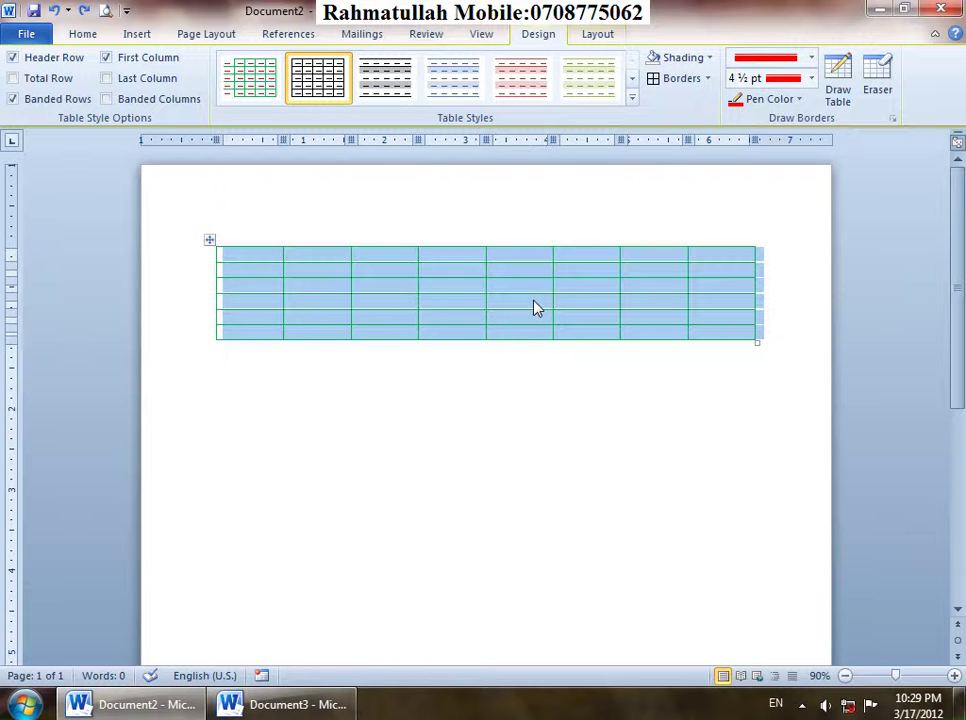
Set the border pen to a wavy ¾ pt line in orange.
click(540, 286)
click(811, 57)
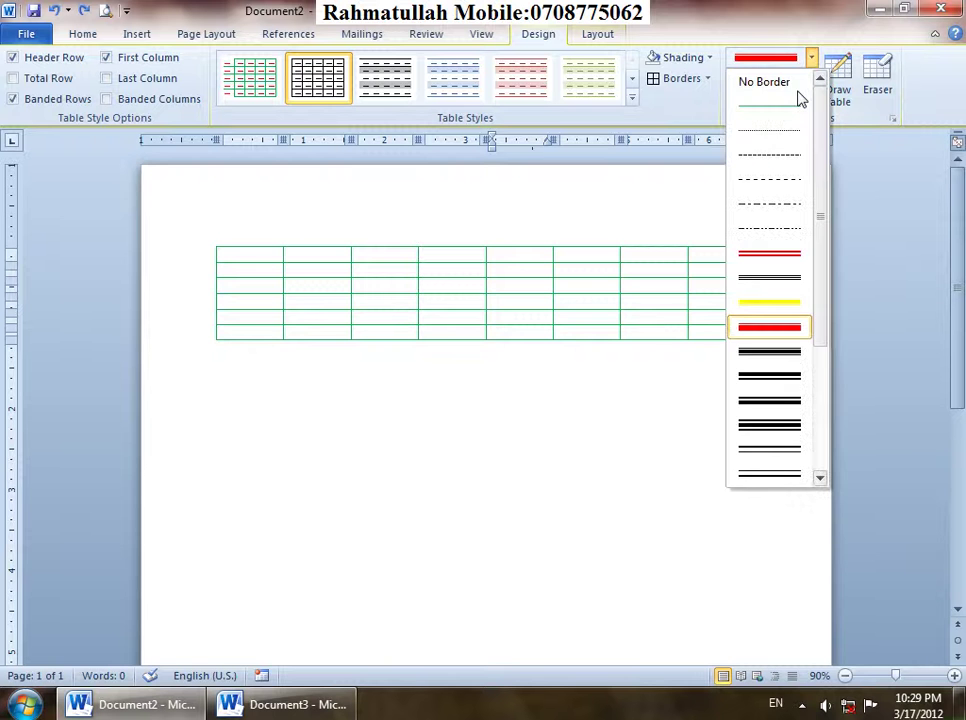
scroll(772, 400, down, 3)
click(775, 474)
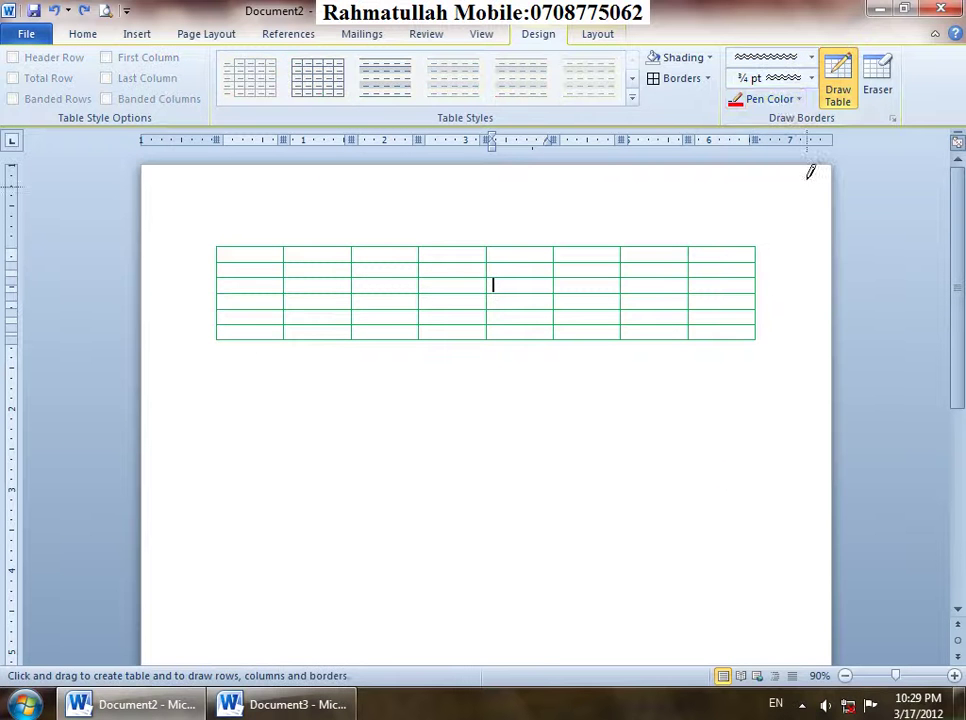
click(785, 100)
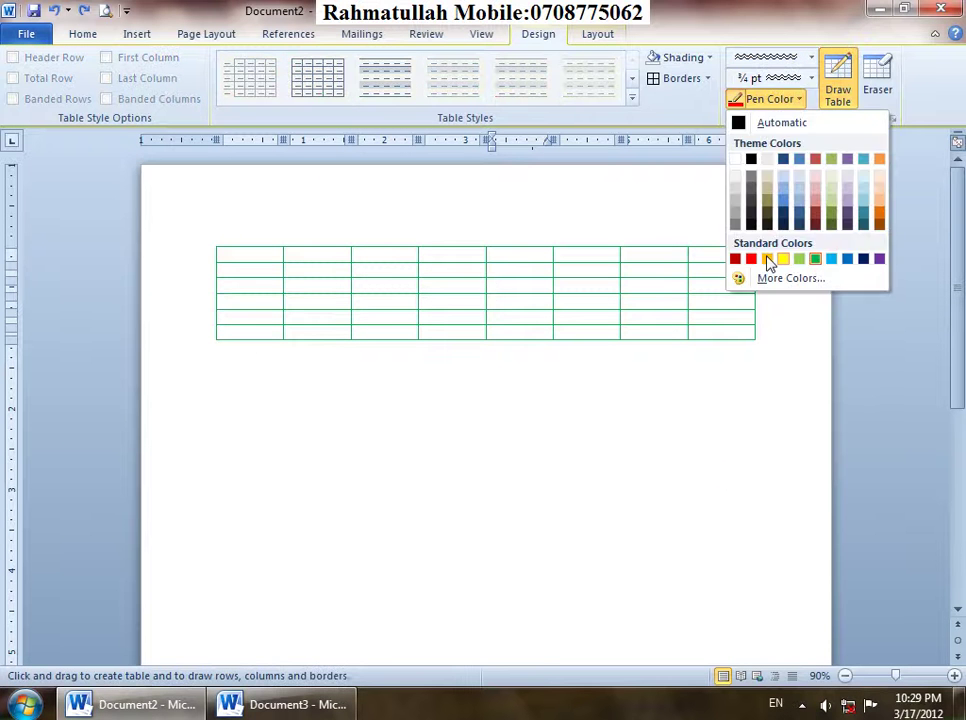
click(767, 259)
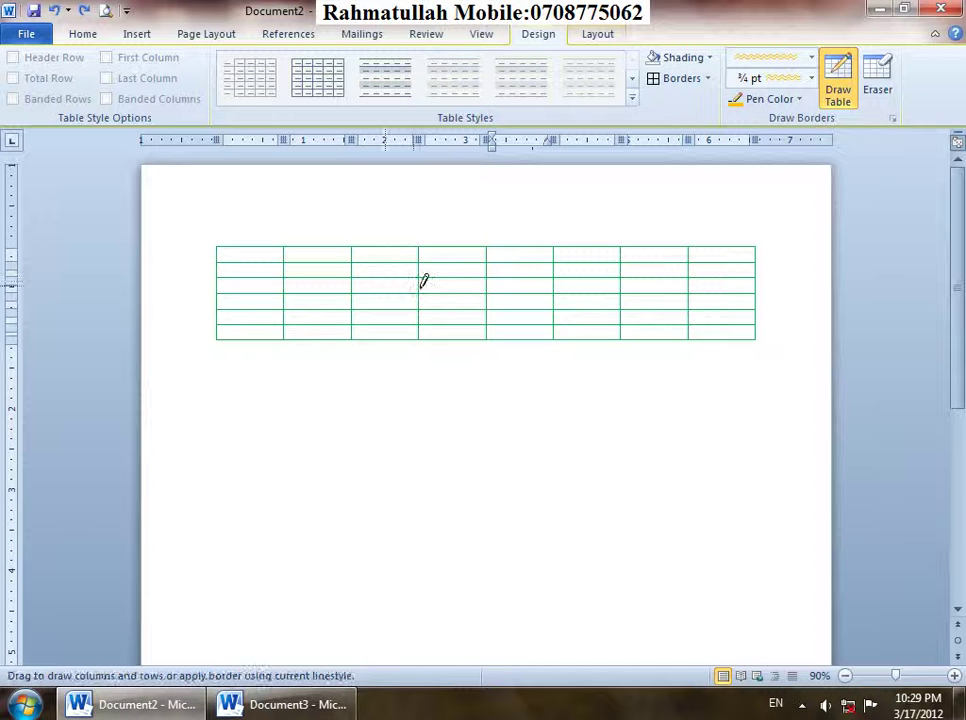
Draw an orange wavy line splitting the second to sixth cells of the first row, and trace several neighbouring cell borders with it.
drag(286, 257, 620, 258)
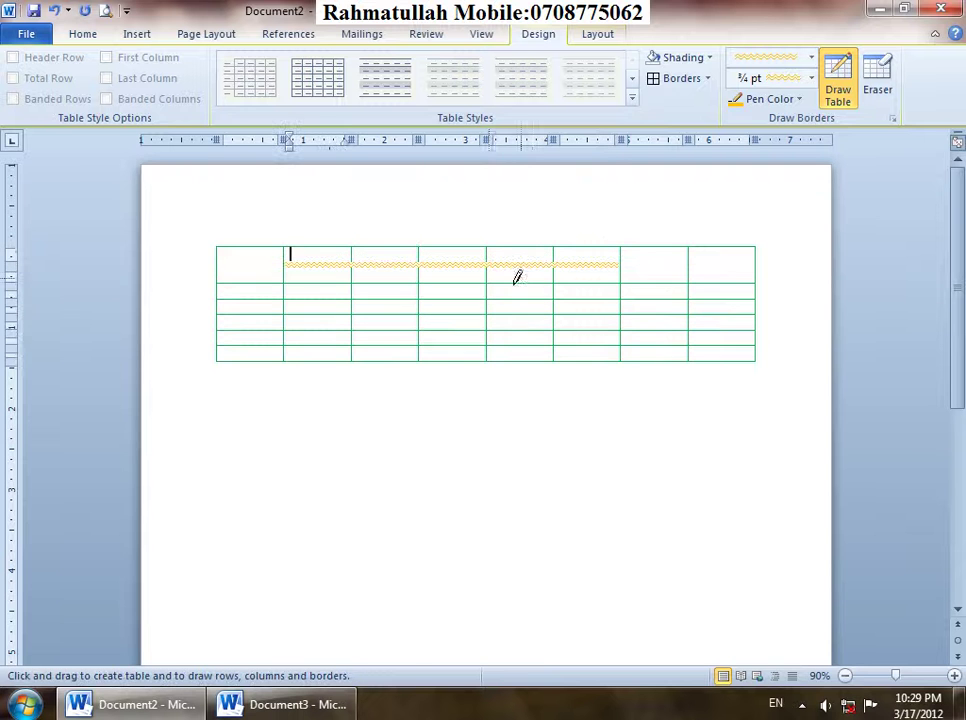
click(488, 254)
drag(566, 279, 585, 275)
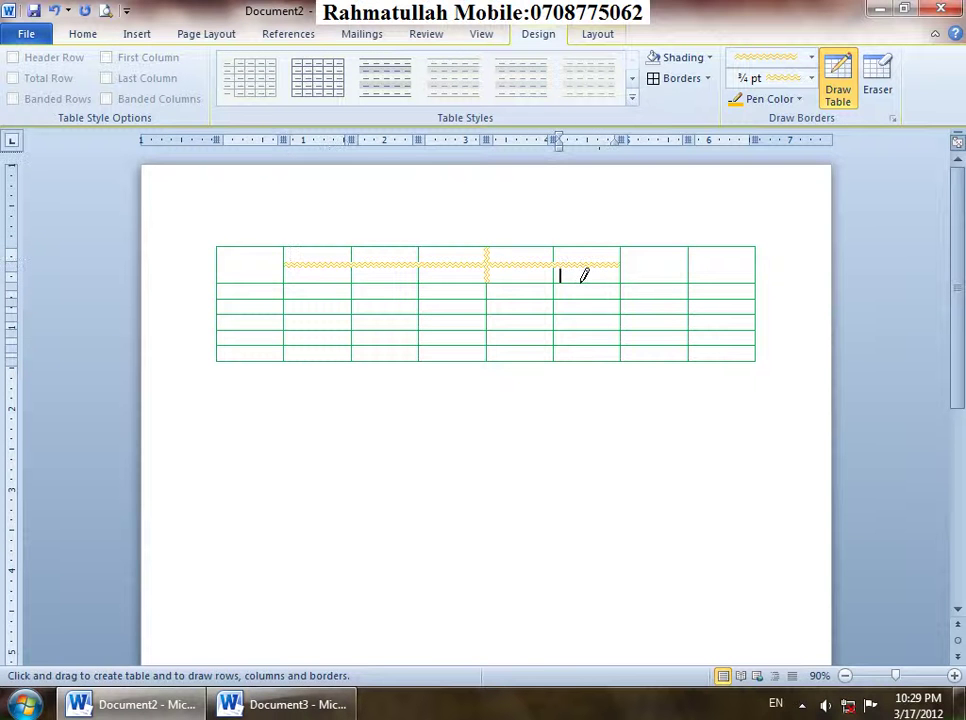
click(576, 284)
click(565, 303)
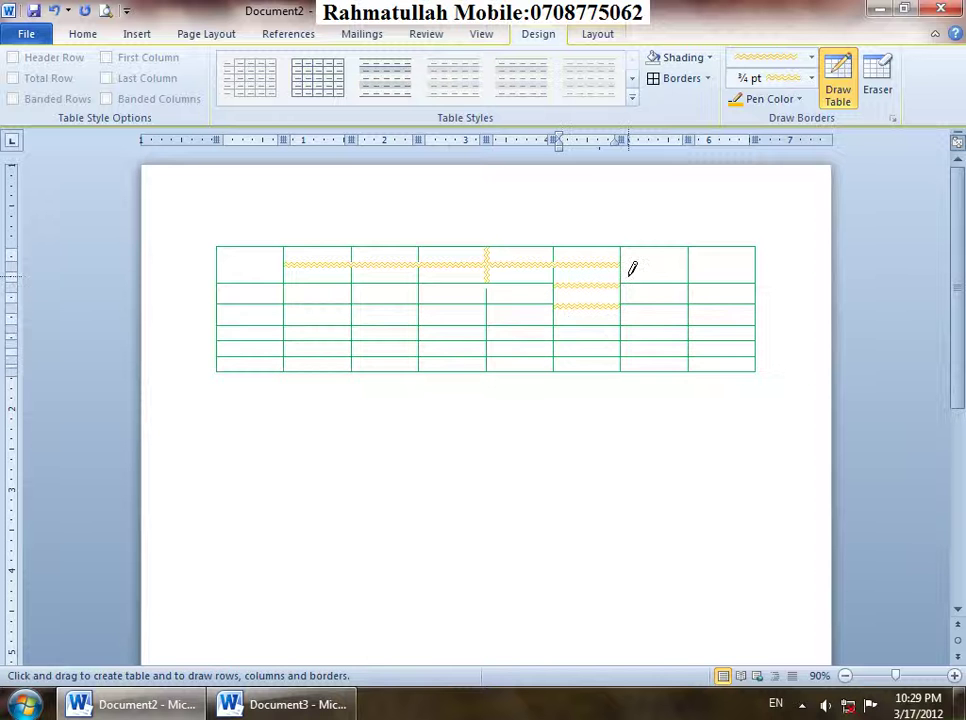
click(622, 268)
click(689, 258)
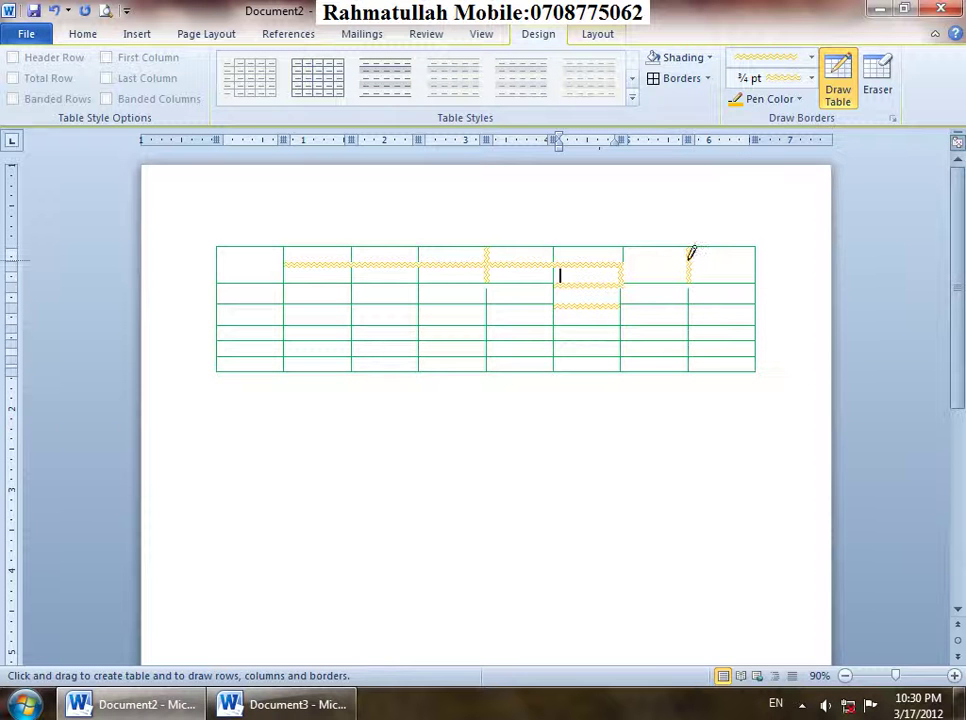
Change the pen color to green, stop drawing, and apply the wavy line as All Borders to the whole table.
click(801, 99)
click(816, 259)
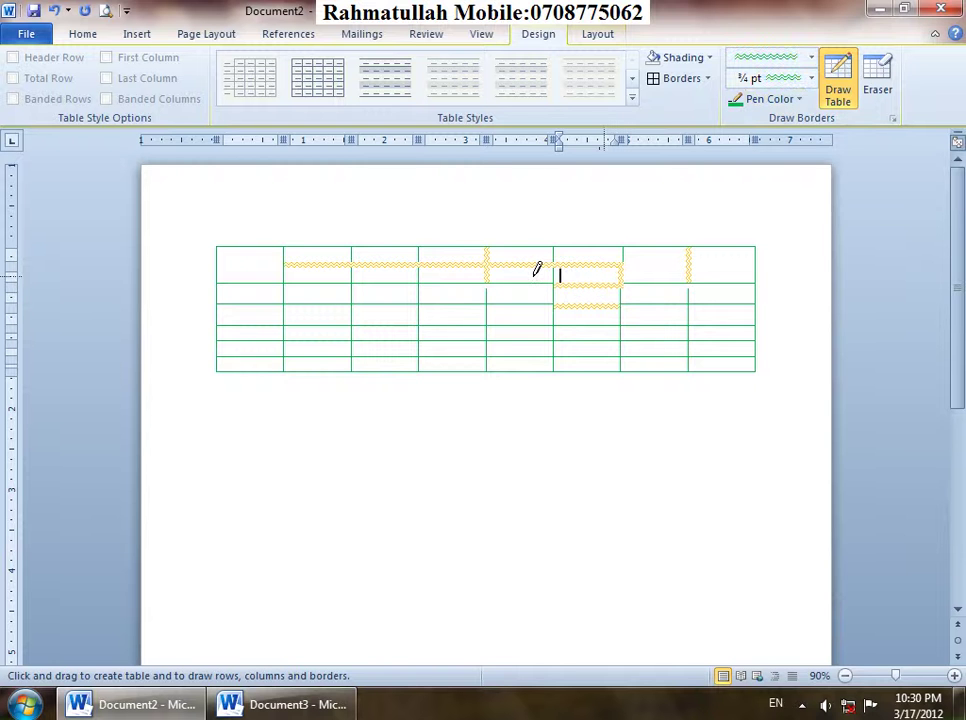
click(842, 90)
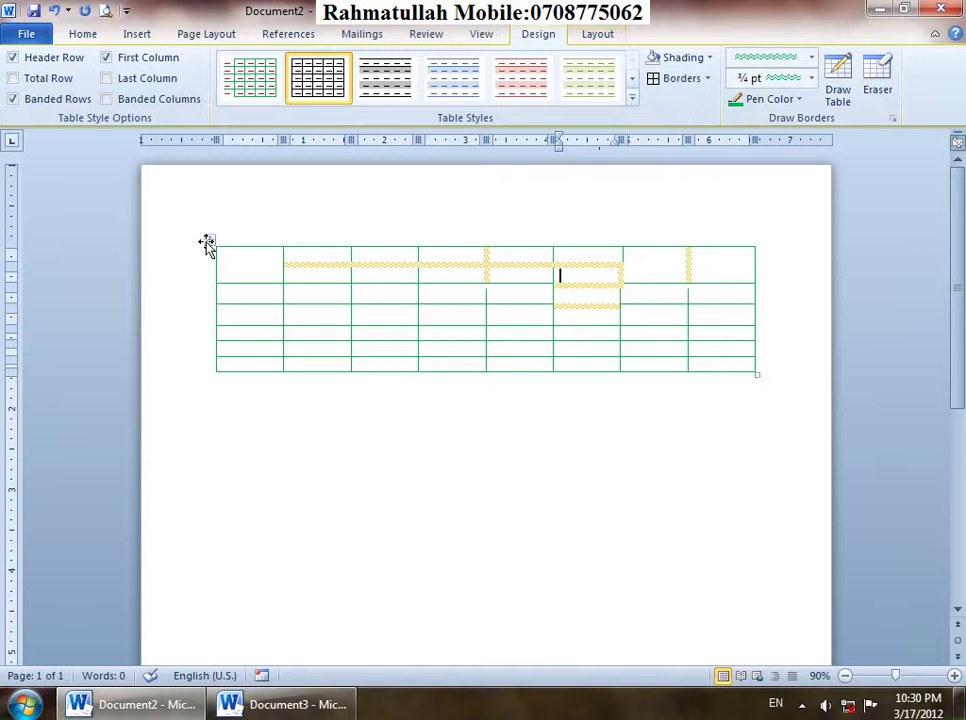
click(207, 242)
click(684, 79)
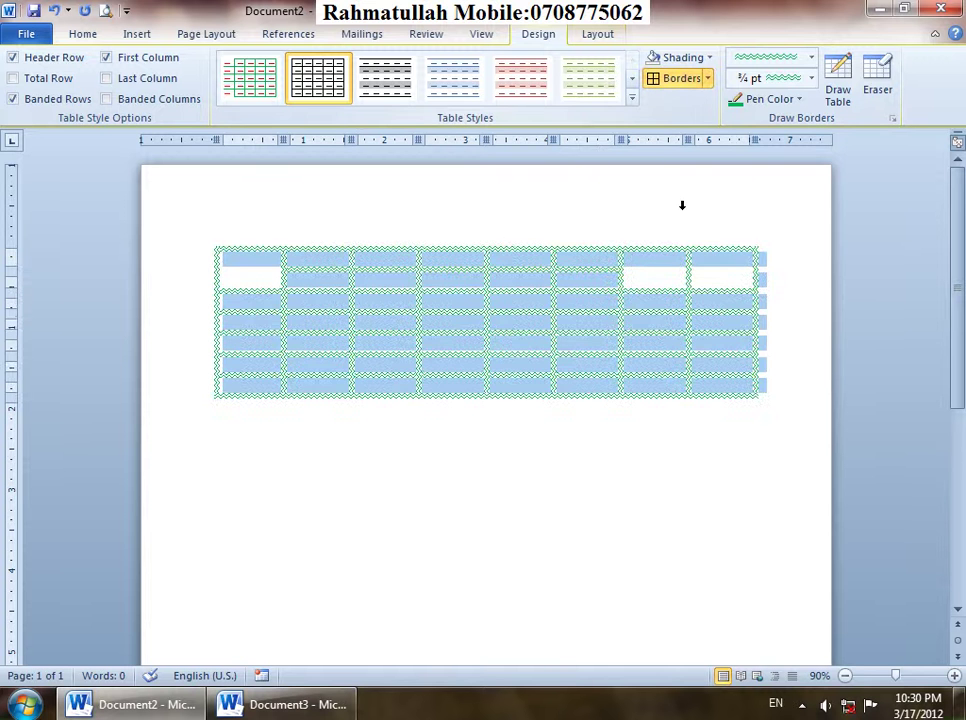
Delete the whole green wavy-bordered table from the page.
click(665, 265)
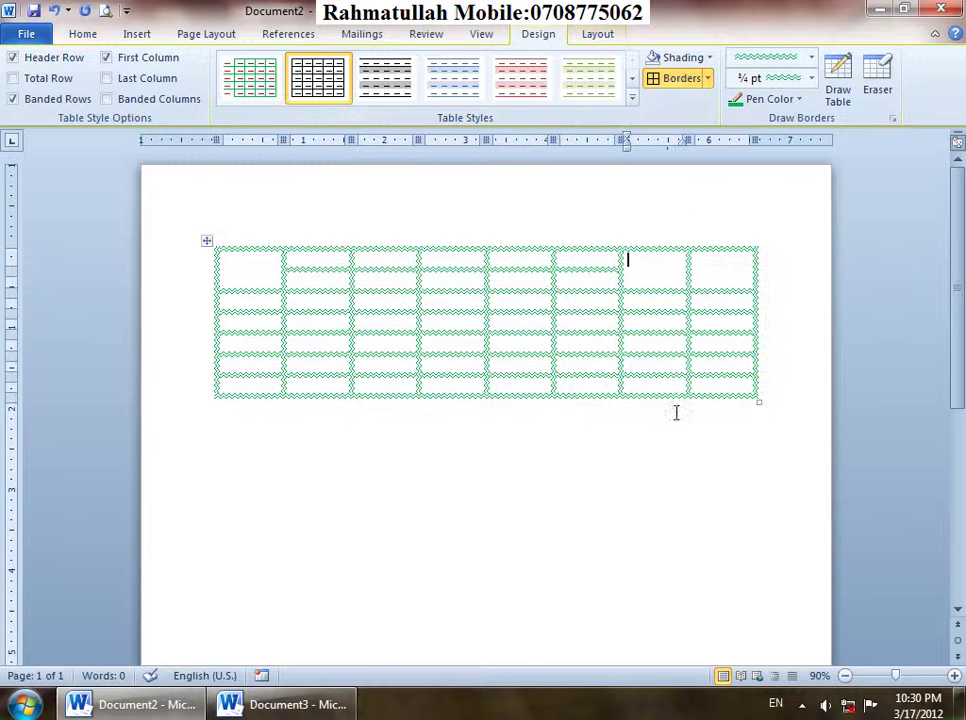
click(848, 108)
click(206, 242)
key(BackSpace)
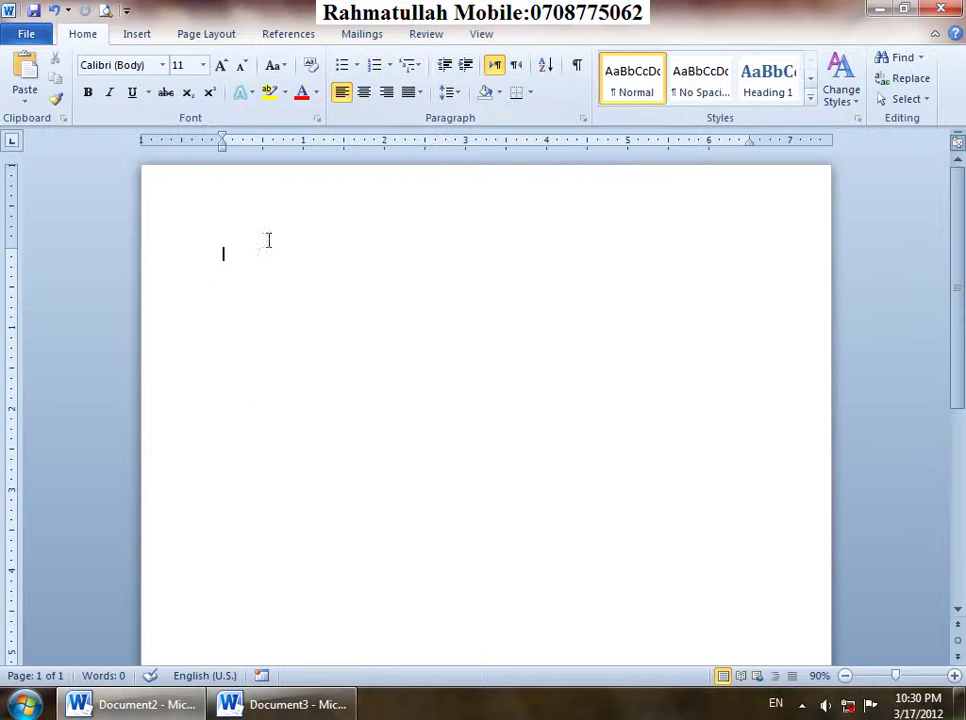
Insert a table of four columns and two rows, and stretch it to about 3.2 inches high.
click(138, 34)
click(118, 90)
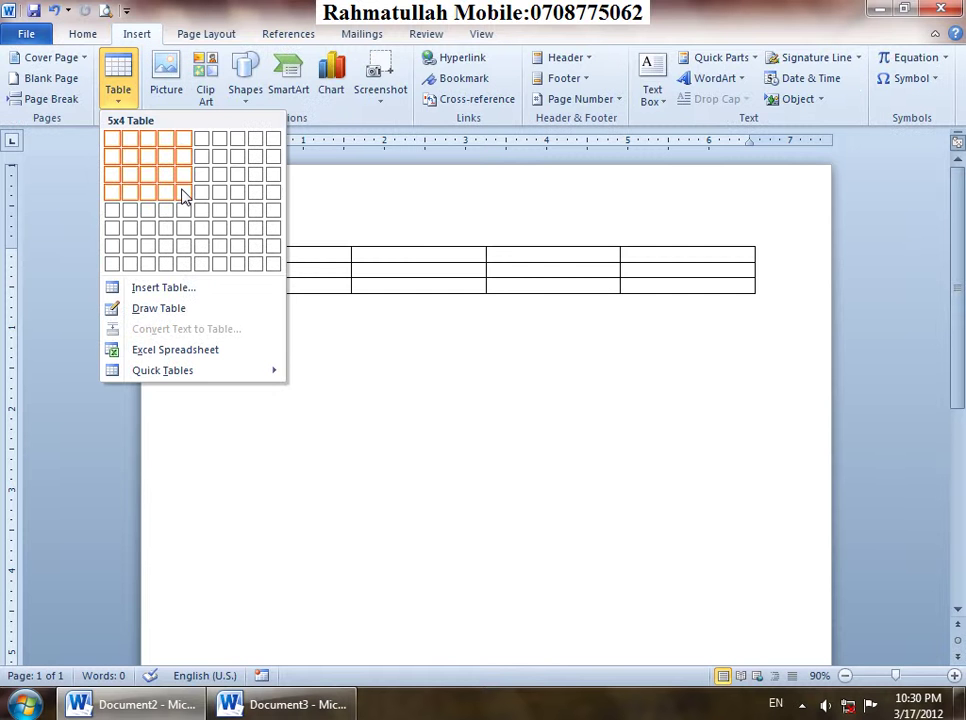
click(167, 162)
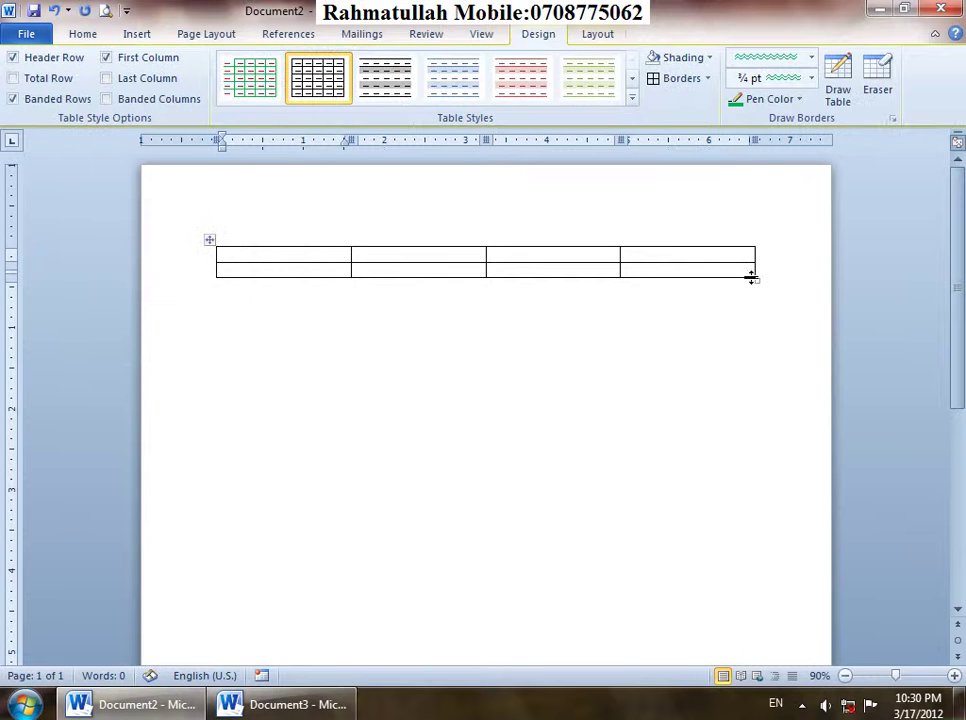
drag(752, 279, 762, 507)
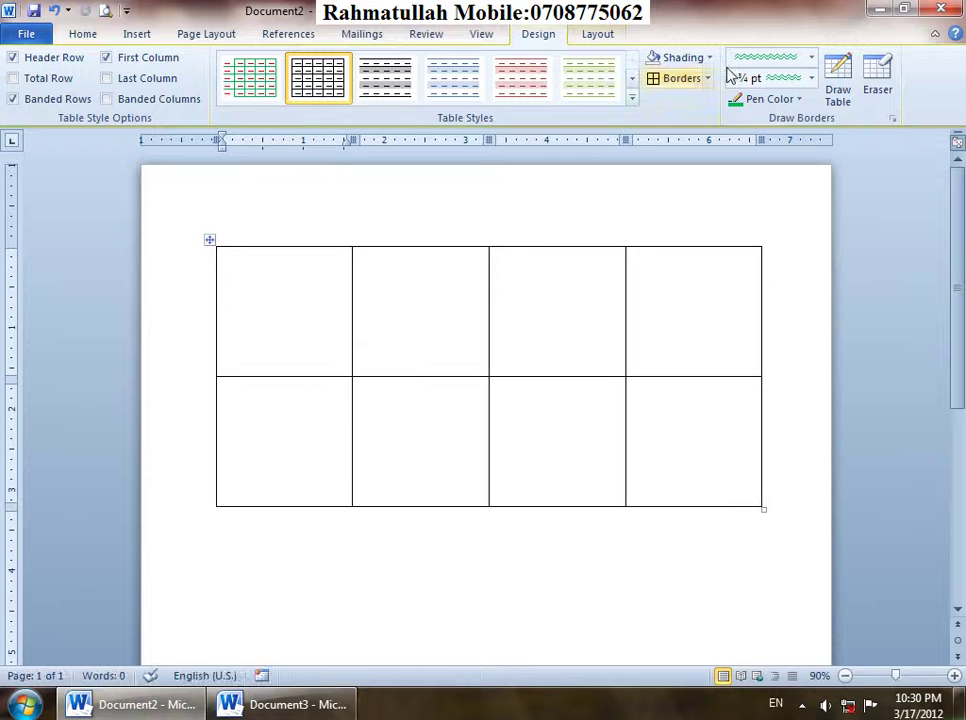
Draw a horizontal and a vertical green wavy line crossing through the first cell of the new table.
click(838, 80)
drag(247, 315, 312, 315)
drag(297, 255, 296, 370)
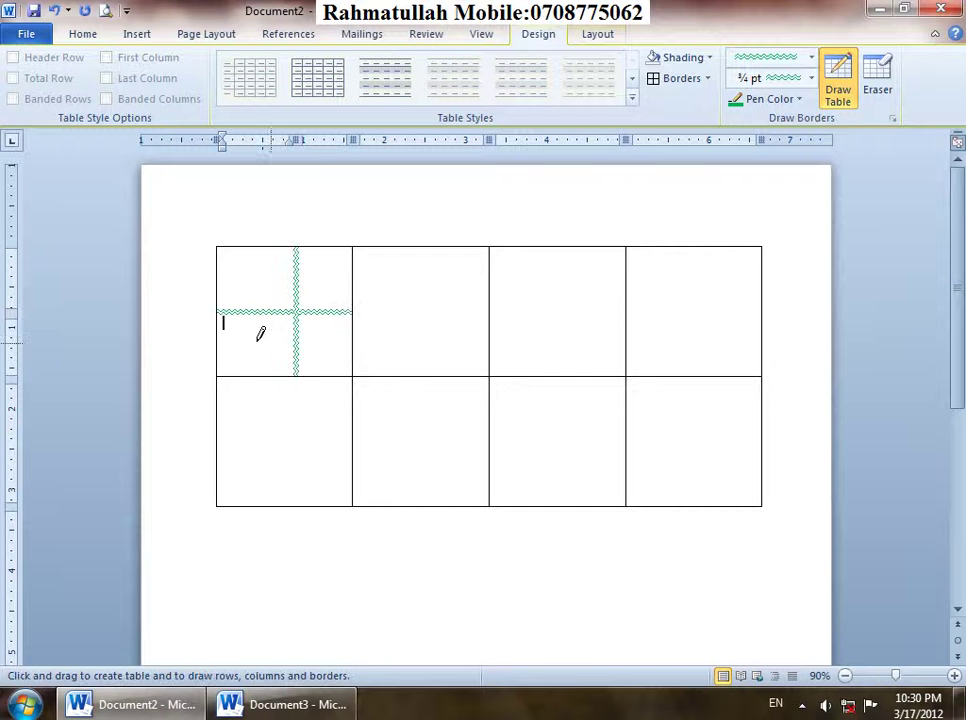
Change the border pen to a triple line and draw it horizontally across the upper part of the first cell.
click(812, 60)
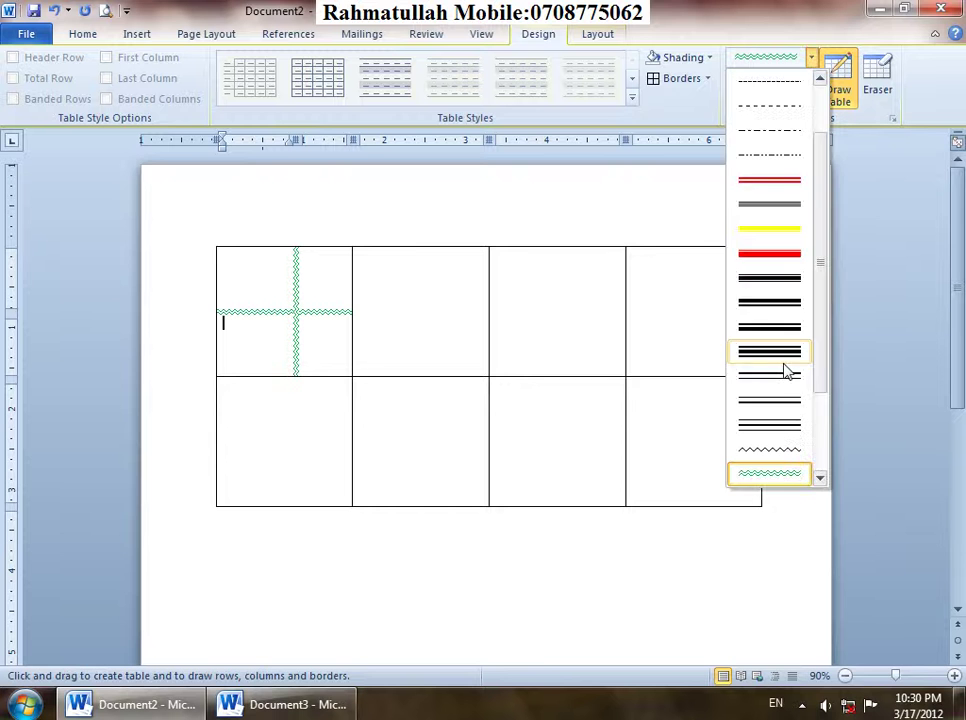
click(785, 368)
drag(253, 273, 305, 270)
Set the border pen to the slanted dash line at 3 pt in red, and draw a short horizontal line in the first cell's lower-left part.
click(768, 58)
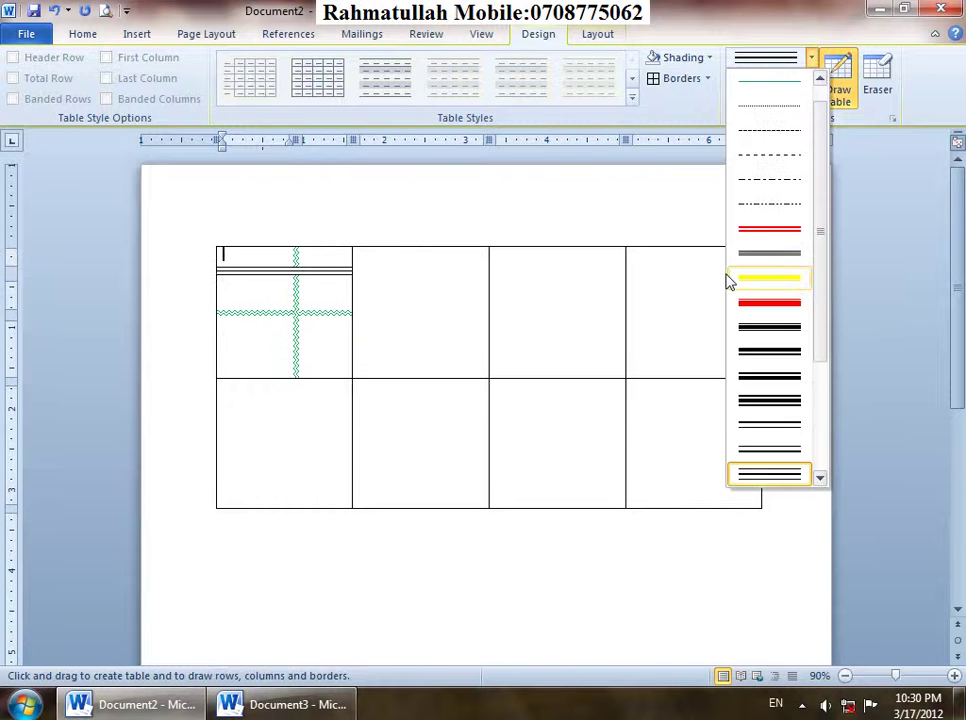
scroll(777, 453, down, 3)
click(770, 450)
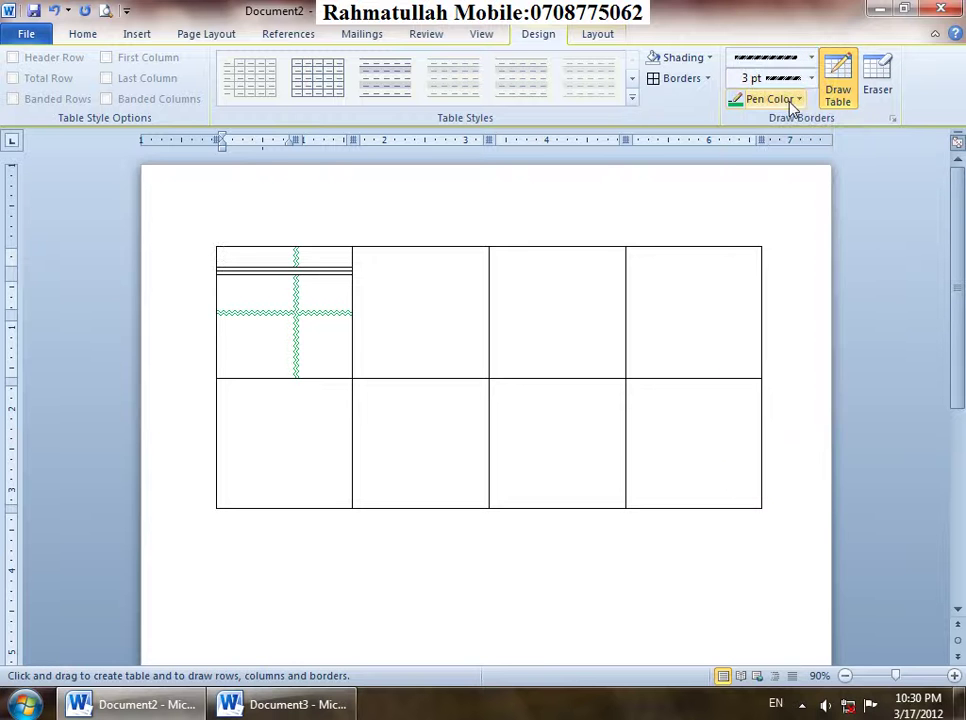
click(792, 100)
click(751, 259)
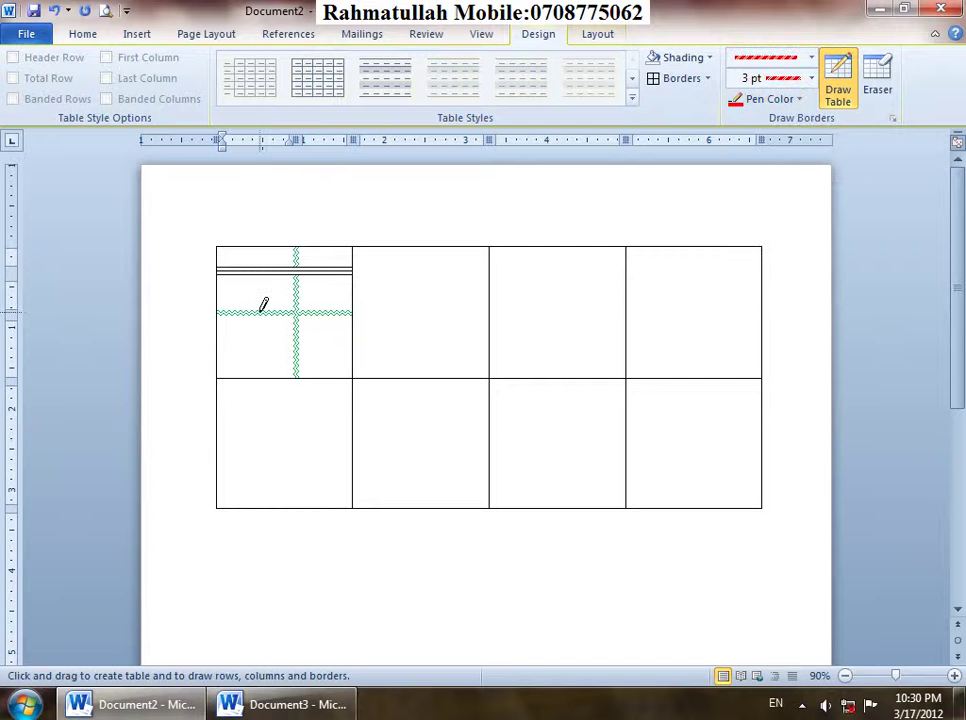
drag(218, 340, 292, 340)
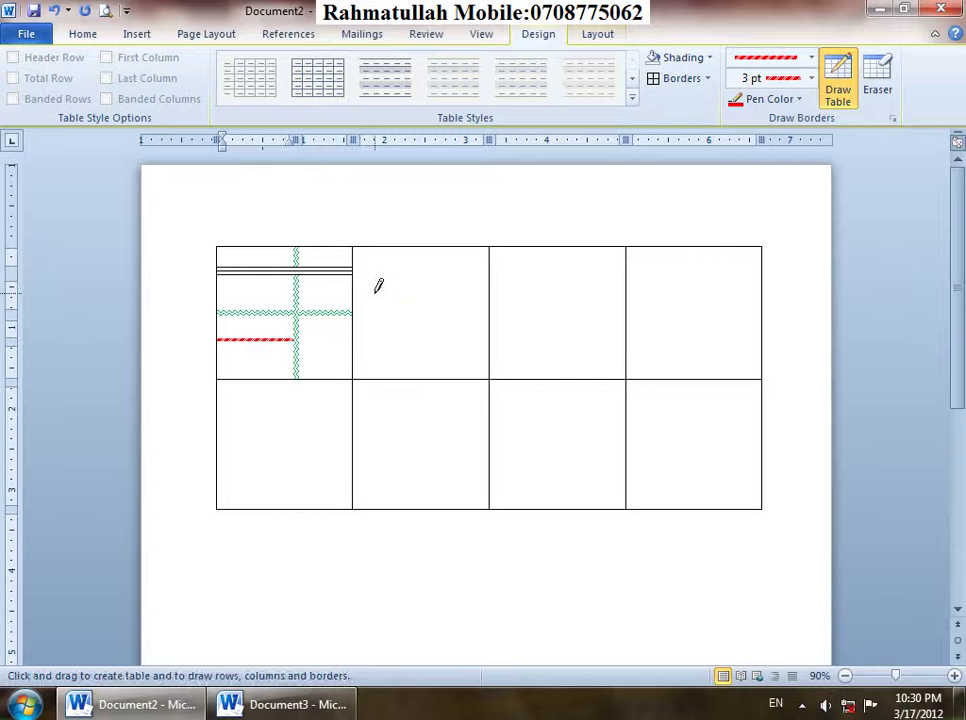
Split the second and third cells of the first row with horizontal and vertical red dashed lines.
drag(378, 286, 435, 385)
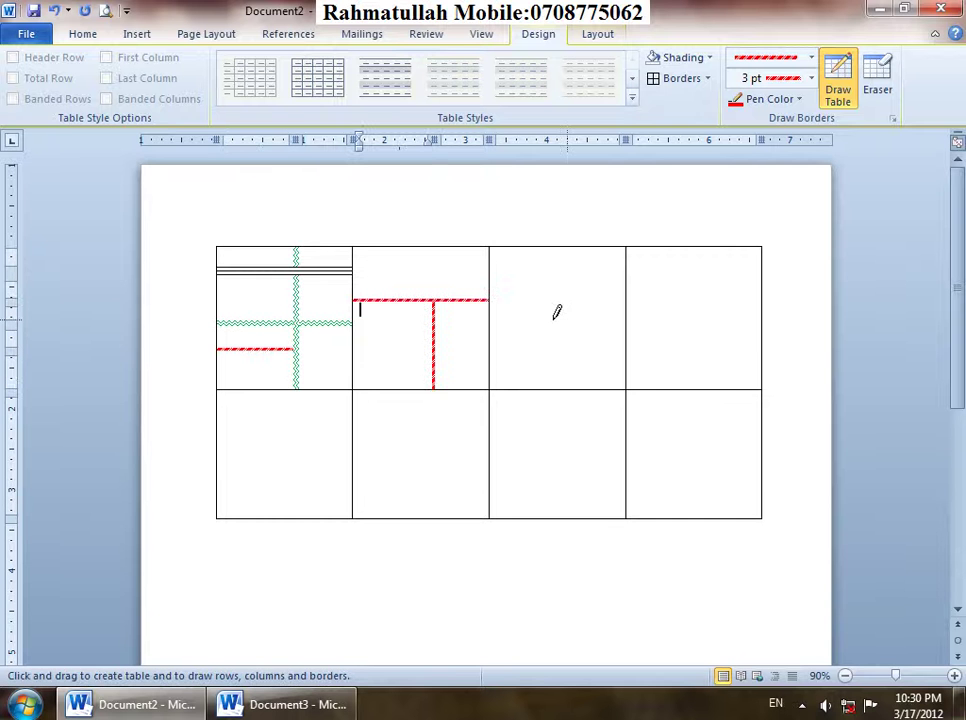
drag(557, 314, 615, 321)
drag(557, 250, 557, 318)
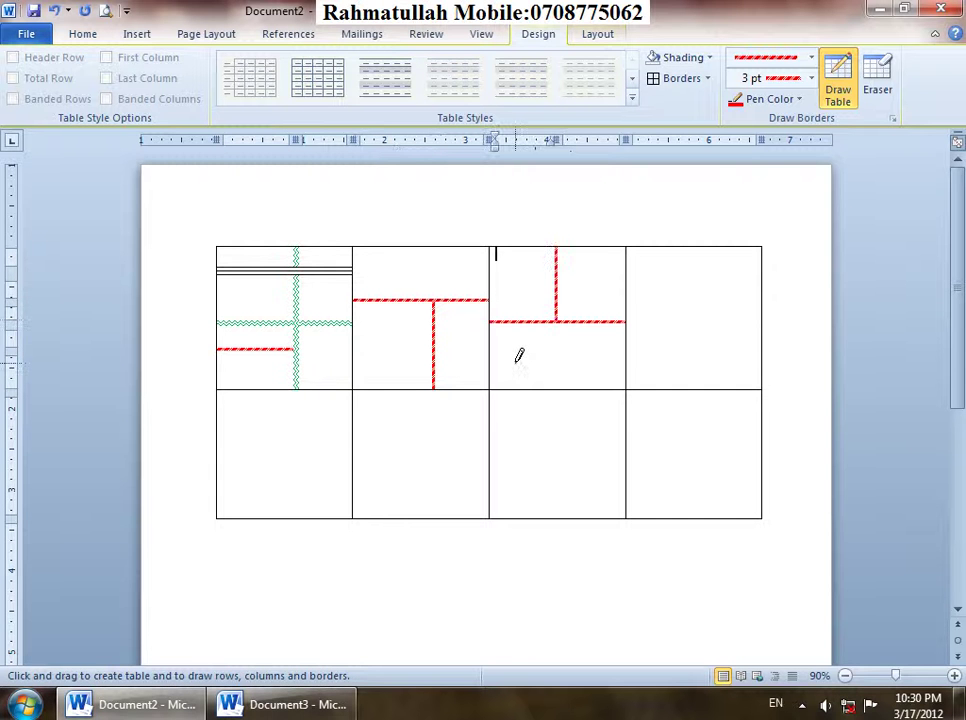
drag(519, 358, 618, 360)
drag(560, 325, 561, 366)
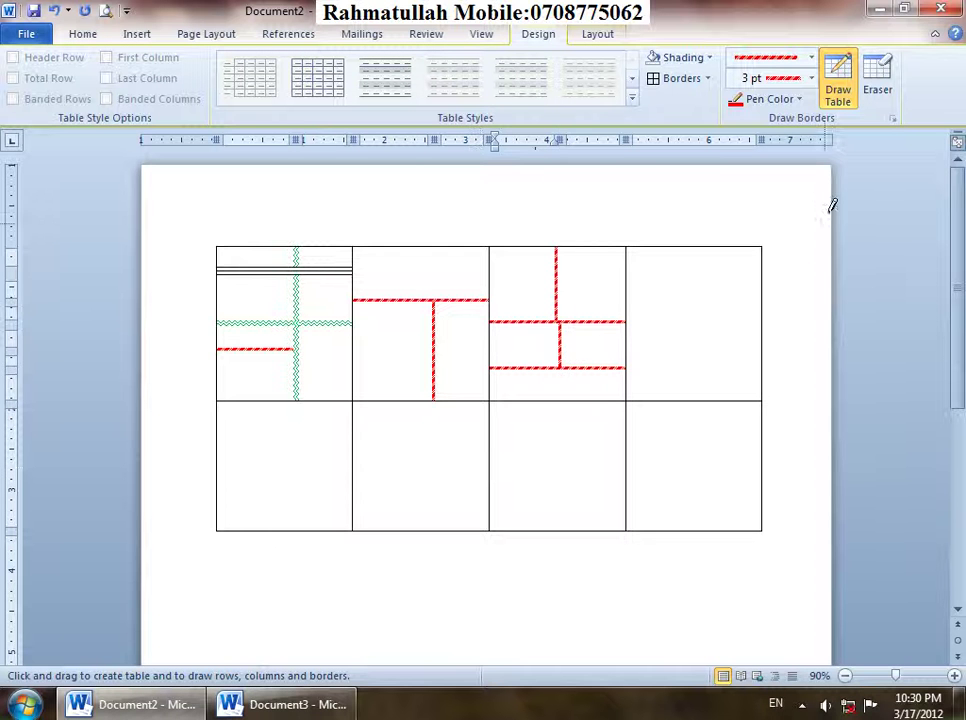
Switch to the Eraser and remove all the inner borders of the table, leaving only its outer frame.
click(877, 88)
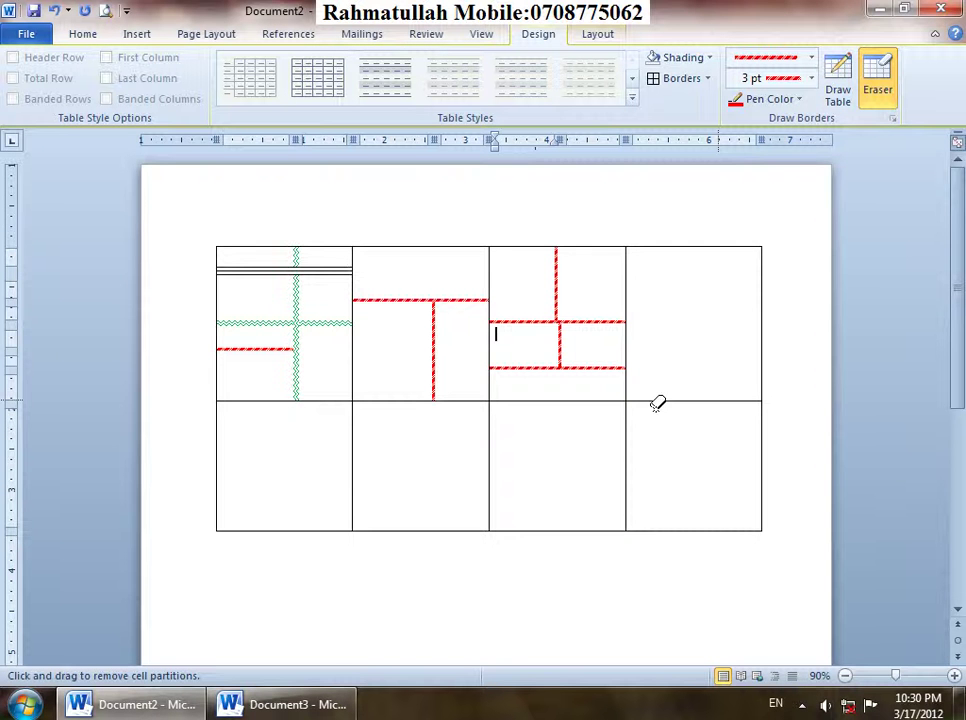
click(410, 297)
mouse_move(461, 296)
mouse_down()
mouse_move(517, 341)
mouse_move(224, 468)
mouse_up()
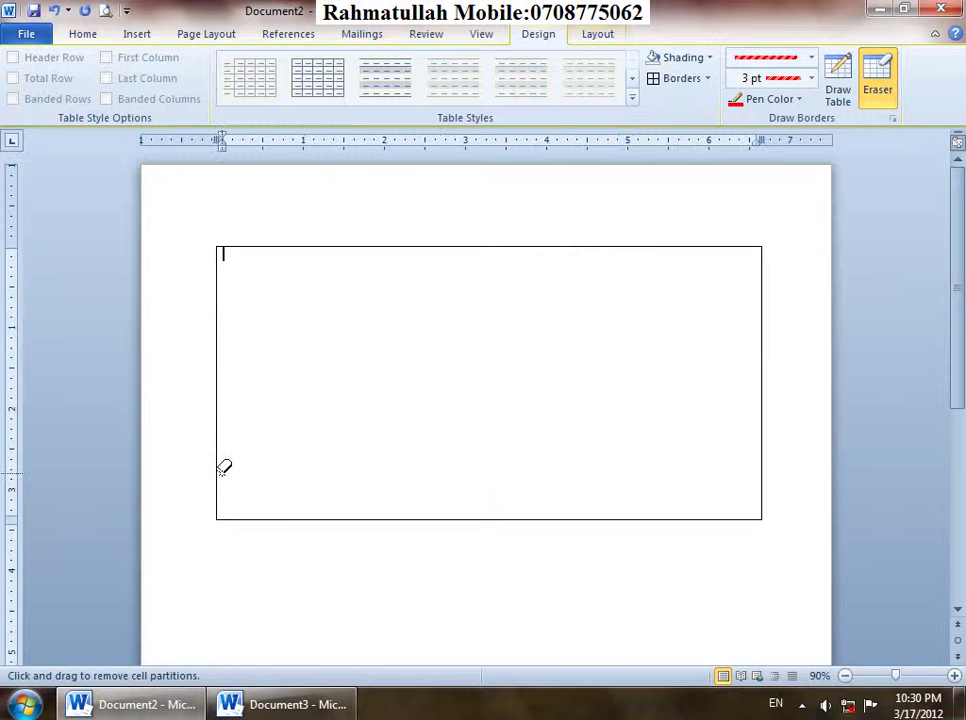
Undo the erasing, drawing, table insertion and earlier border changes back to the thin green table of eight columns and six rows.
key(ctrl+z)
key(ctrl+z)
key(ctrl+z)
key(ctrl+z)
key(ctrl+z)
key(ctrl+z)
key(ctrl+z)
key(ctrl+z)
key(ctrl+z)
key(ctrl+z)
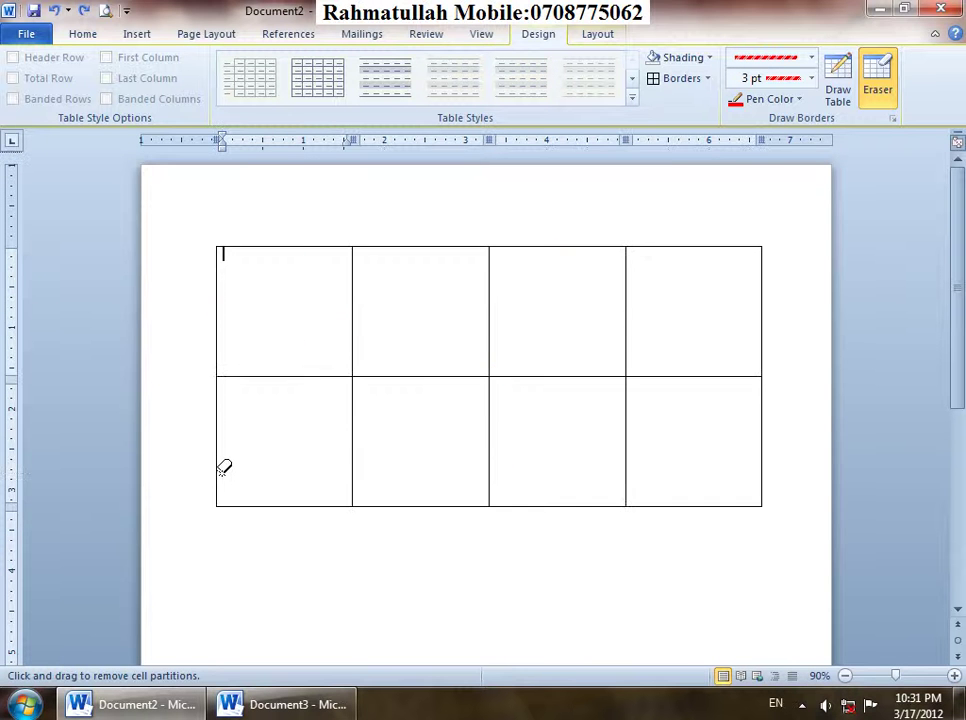
key(ctrl+z)
key(ctrl+z)
Erase all the inner borders of the green table in one sweep.
drag(258, 252, 718, 326)
drag(718, 325, 716, 329)
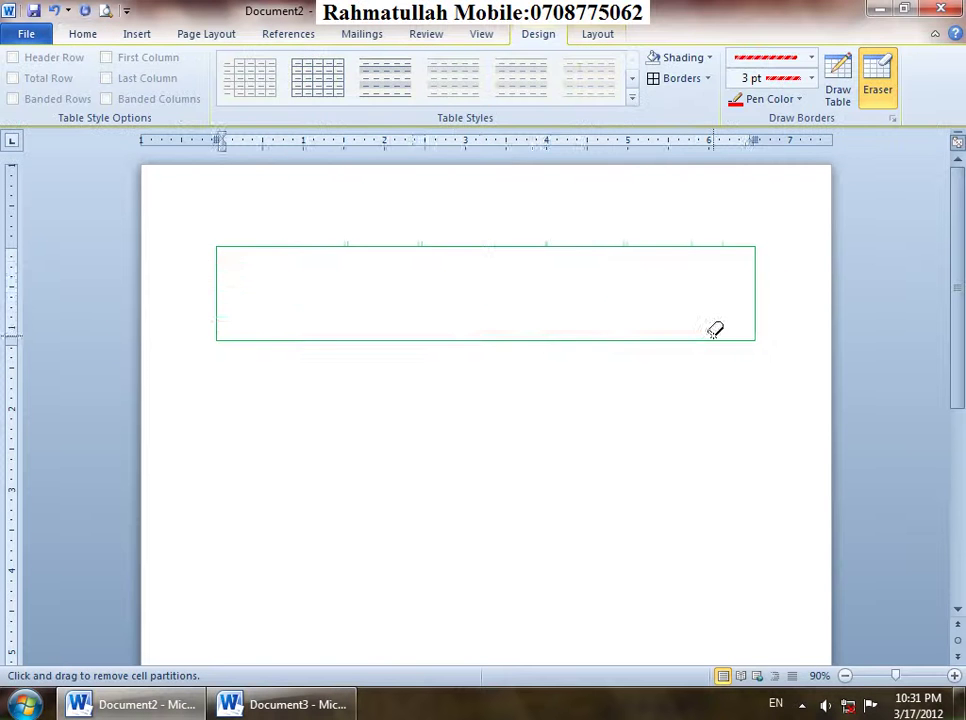
Erase individual borders between the upper cells of the green table's fourth and fifth columns to merge them into one block.
click(474, 259)
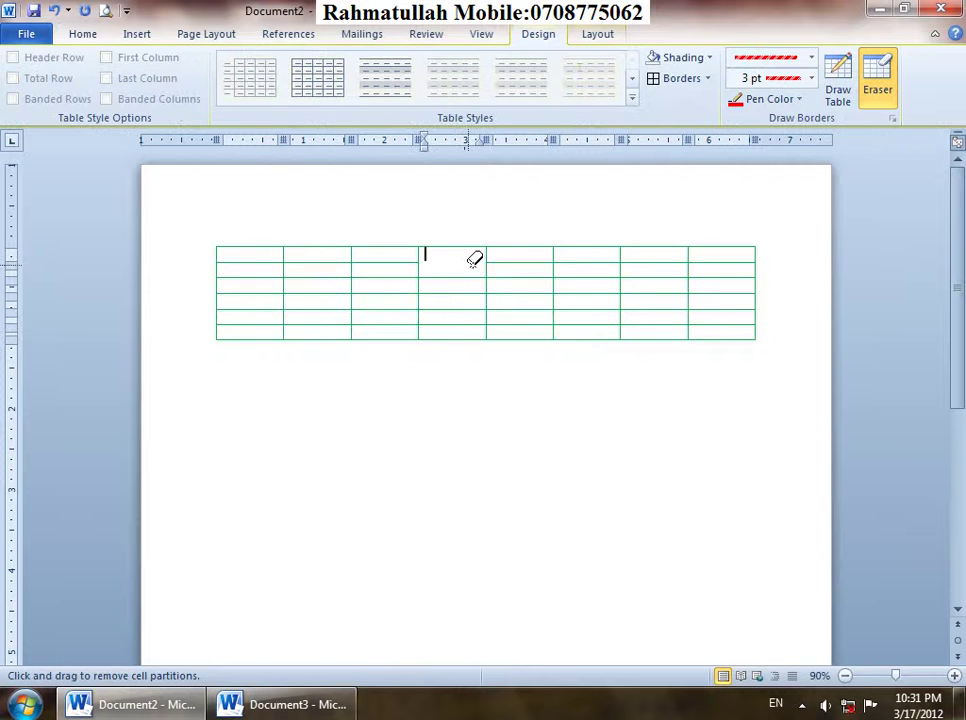
click(487, 271)
drag(497, 276, 484, 279)
drag(494, 292, 496, 291)
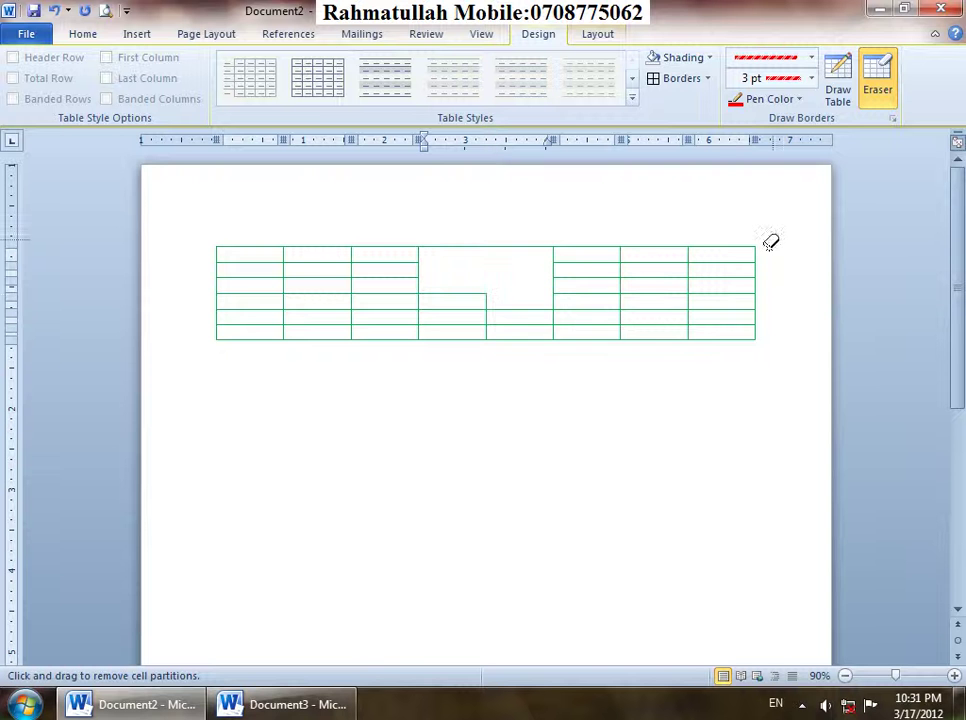
Minimize the Document2 window and close the blank Document3 to return to the desktop.
click(877, 10)
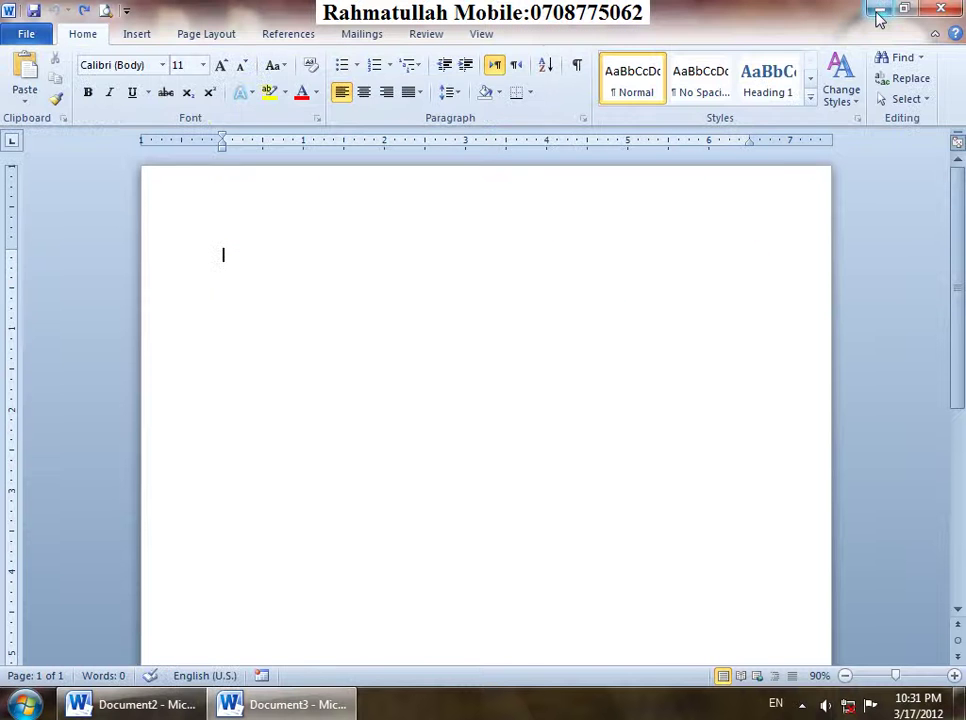
click(940, 12)
right_click(624, 165)
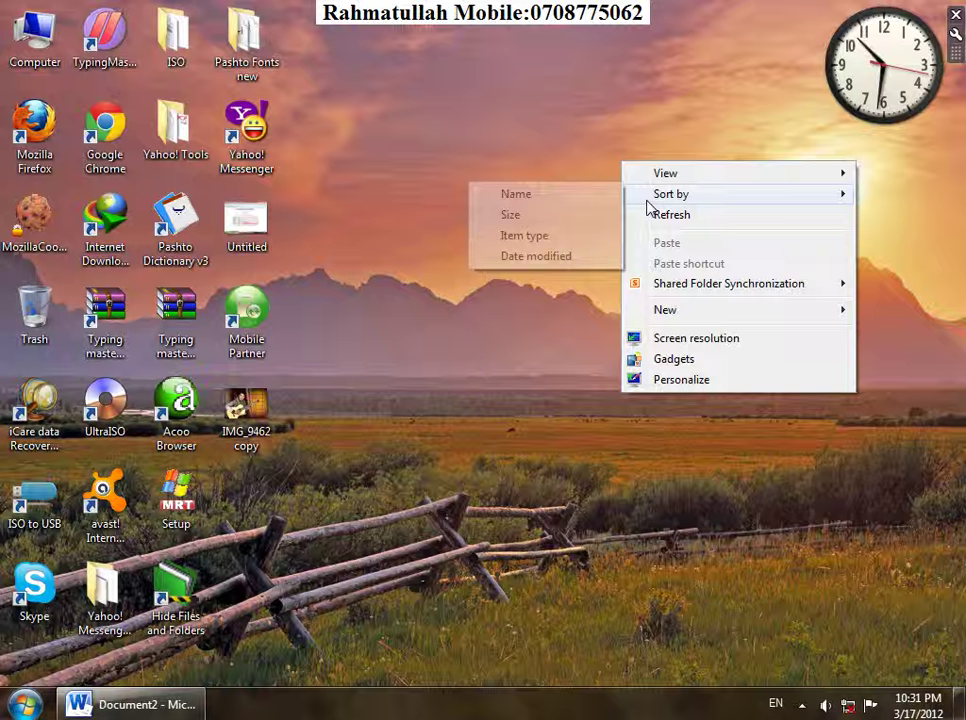